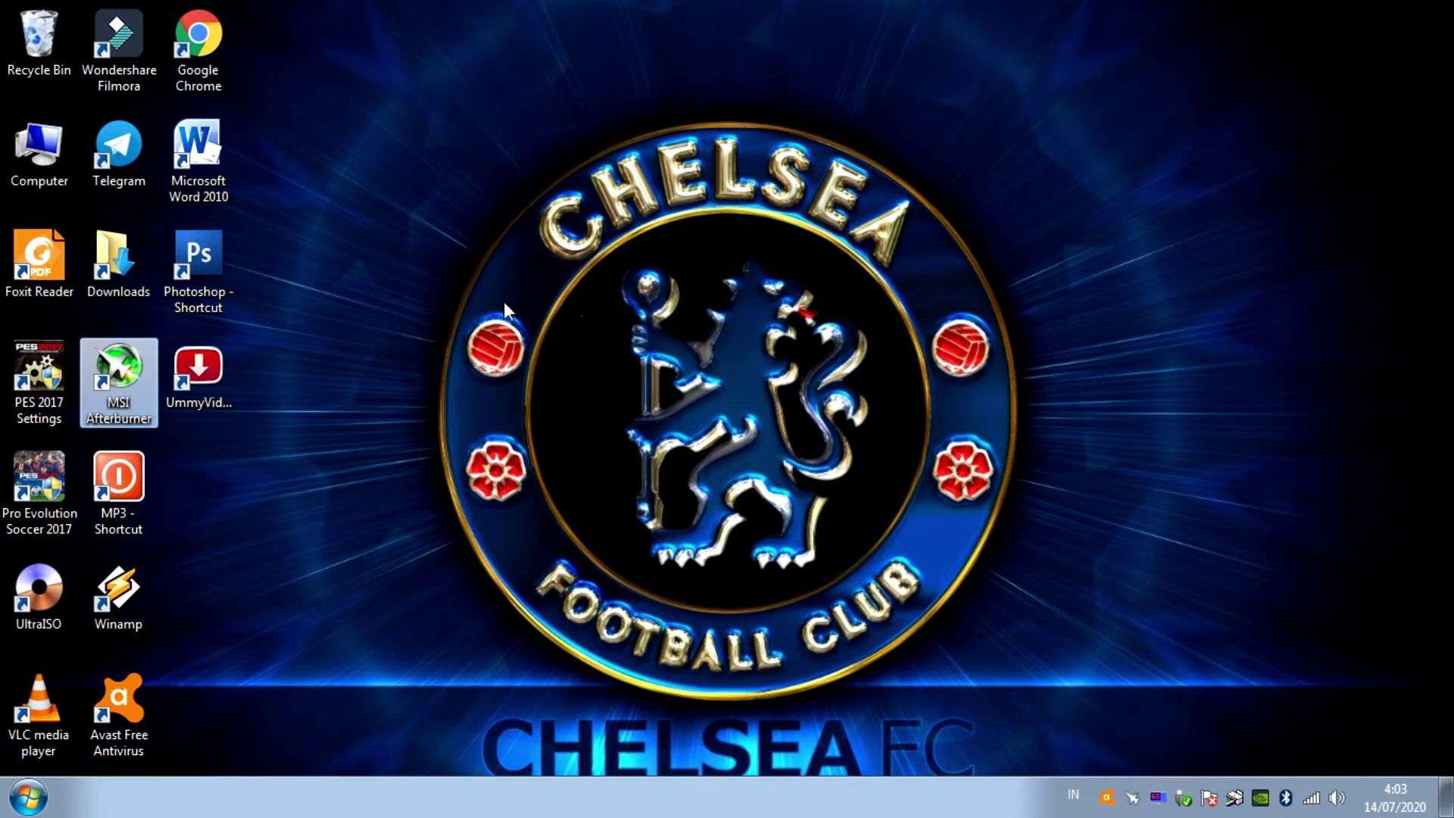
Launch Photoshop and load all ten portraits from Downloads > New folder into it.
left_click(211, 253)
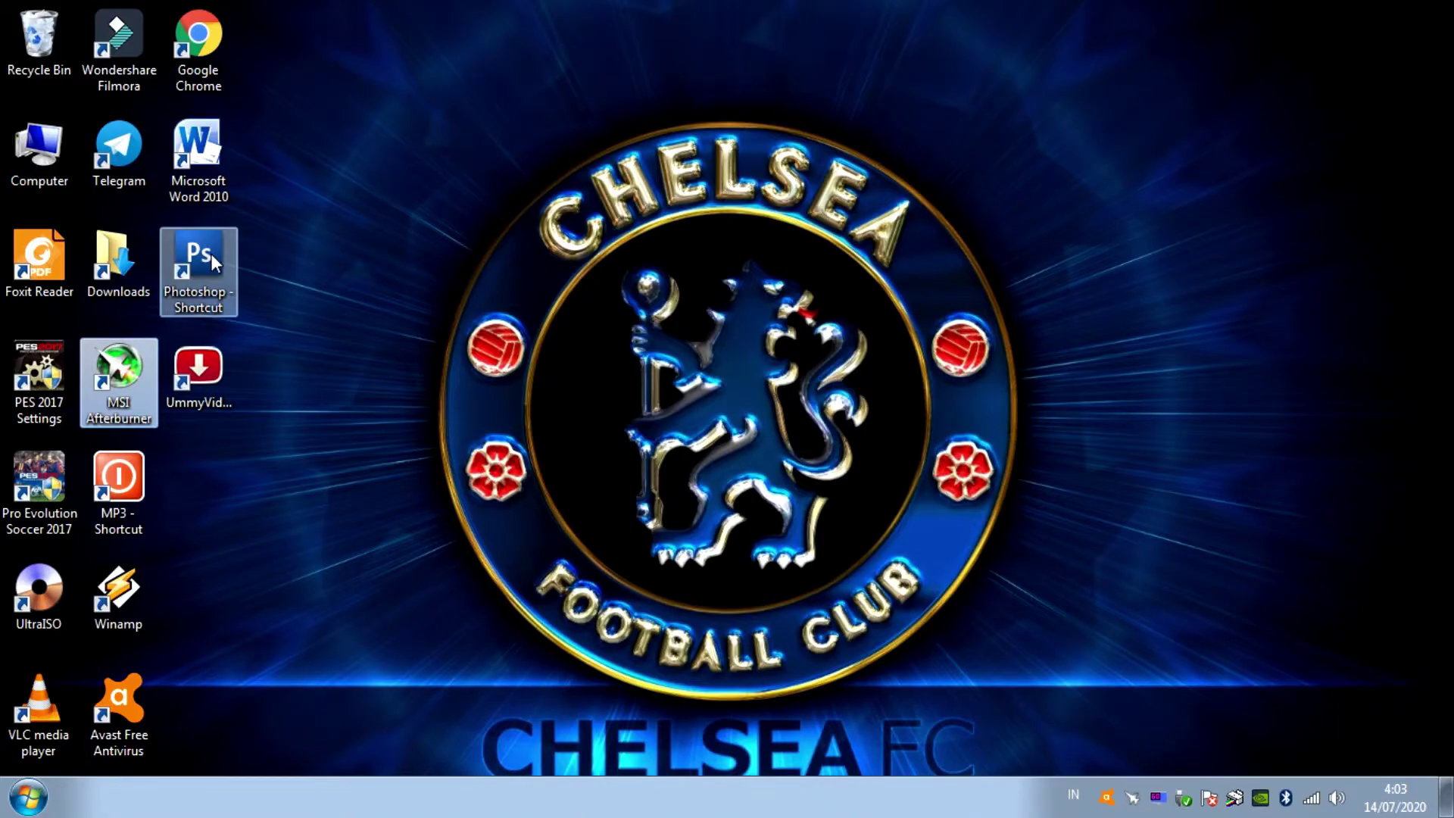
double_click(211, 253)
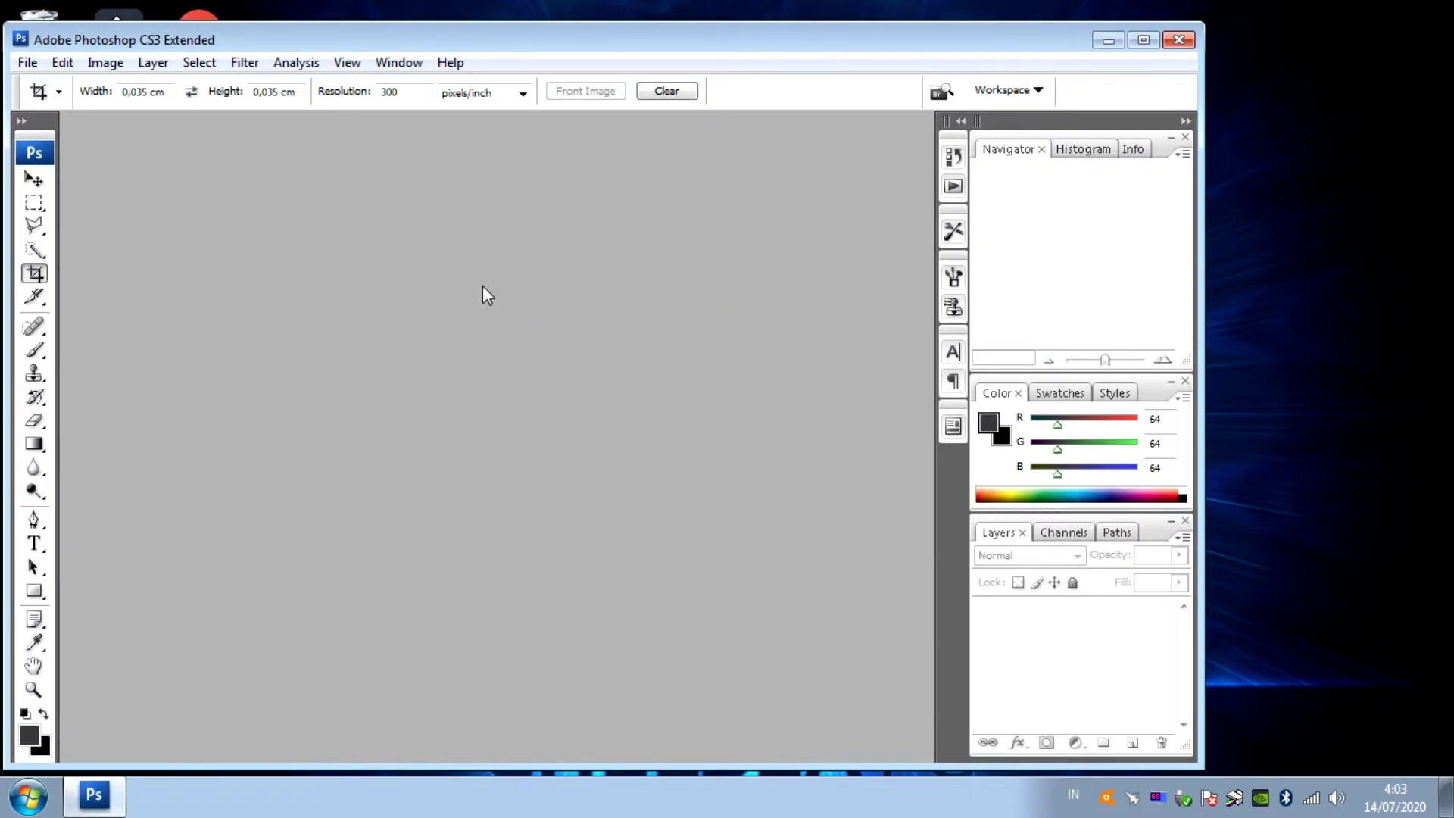
left_click(1109, 40)
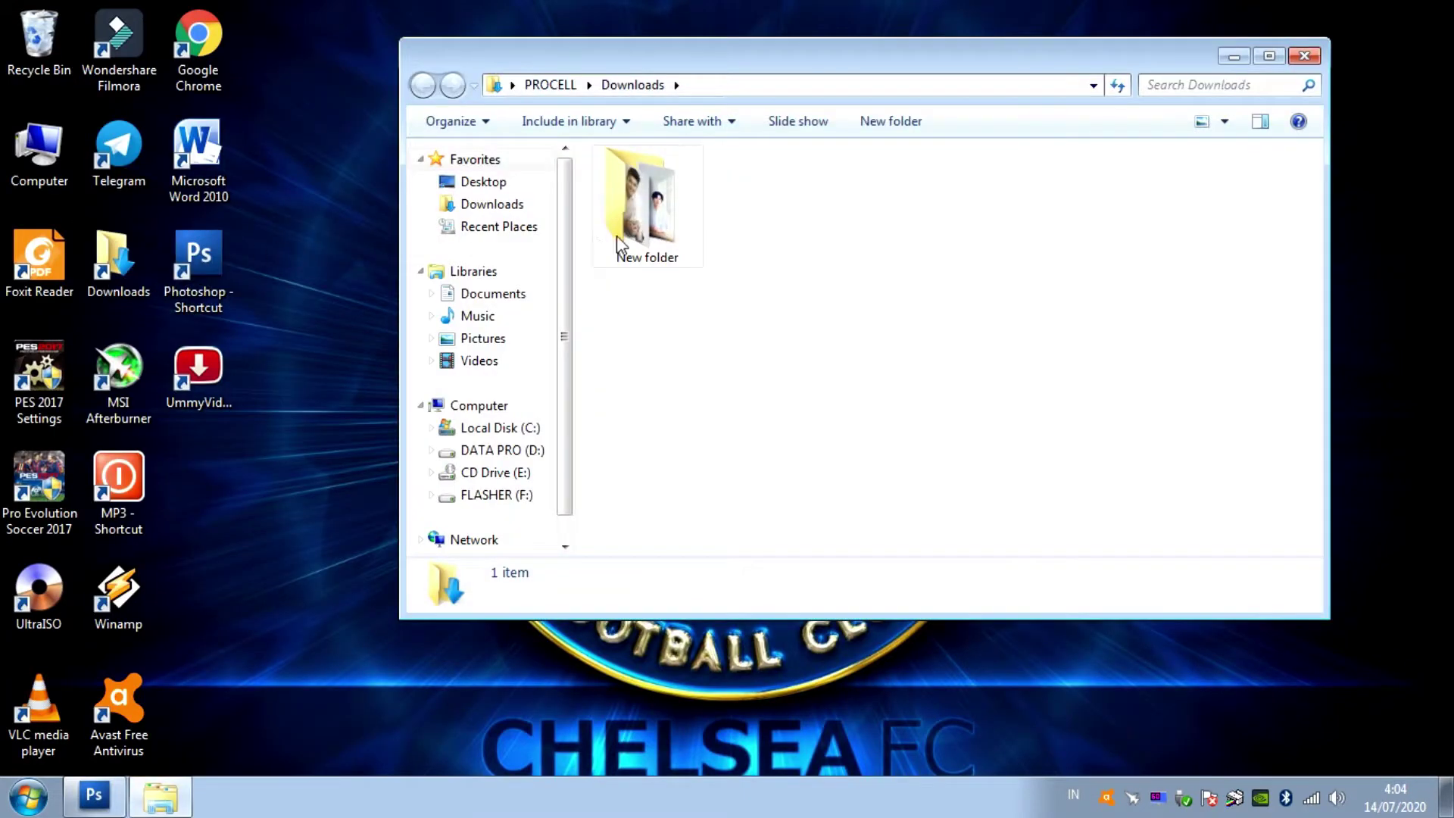
double_click(620, 244)
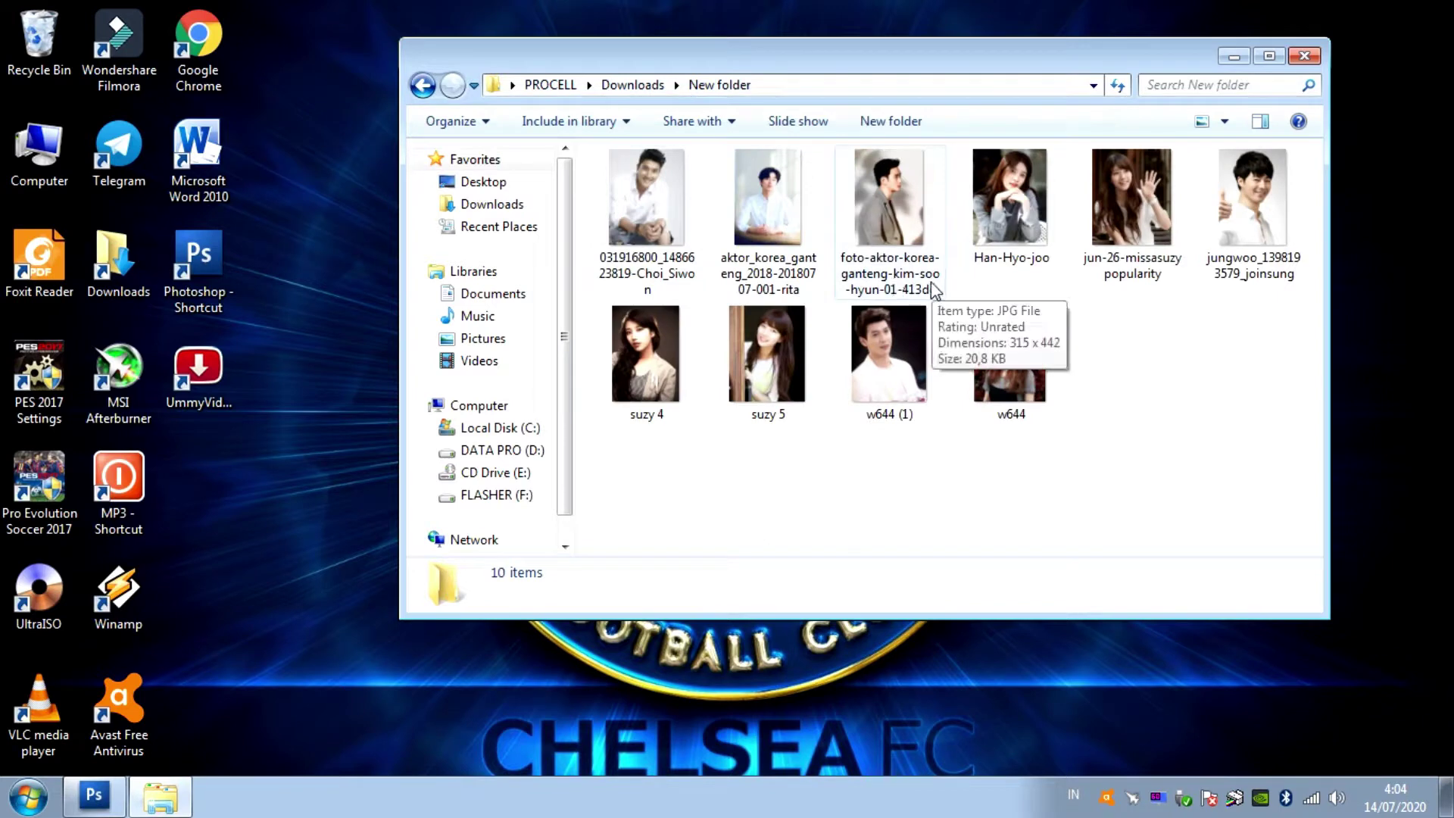
key("ctrl+a")
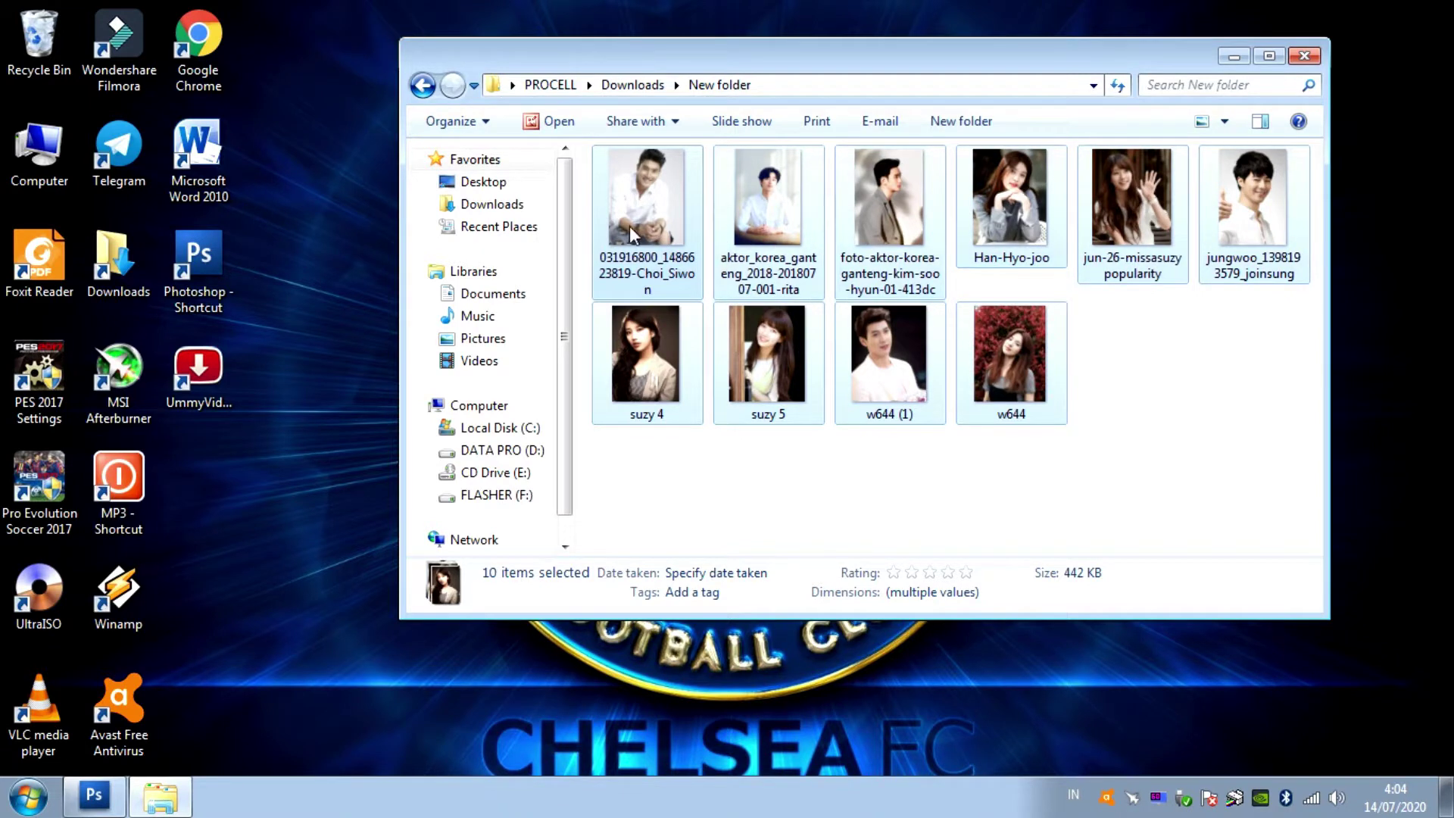
left_click_drag(634, 224, 193, 262)
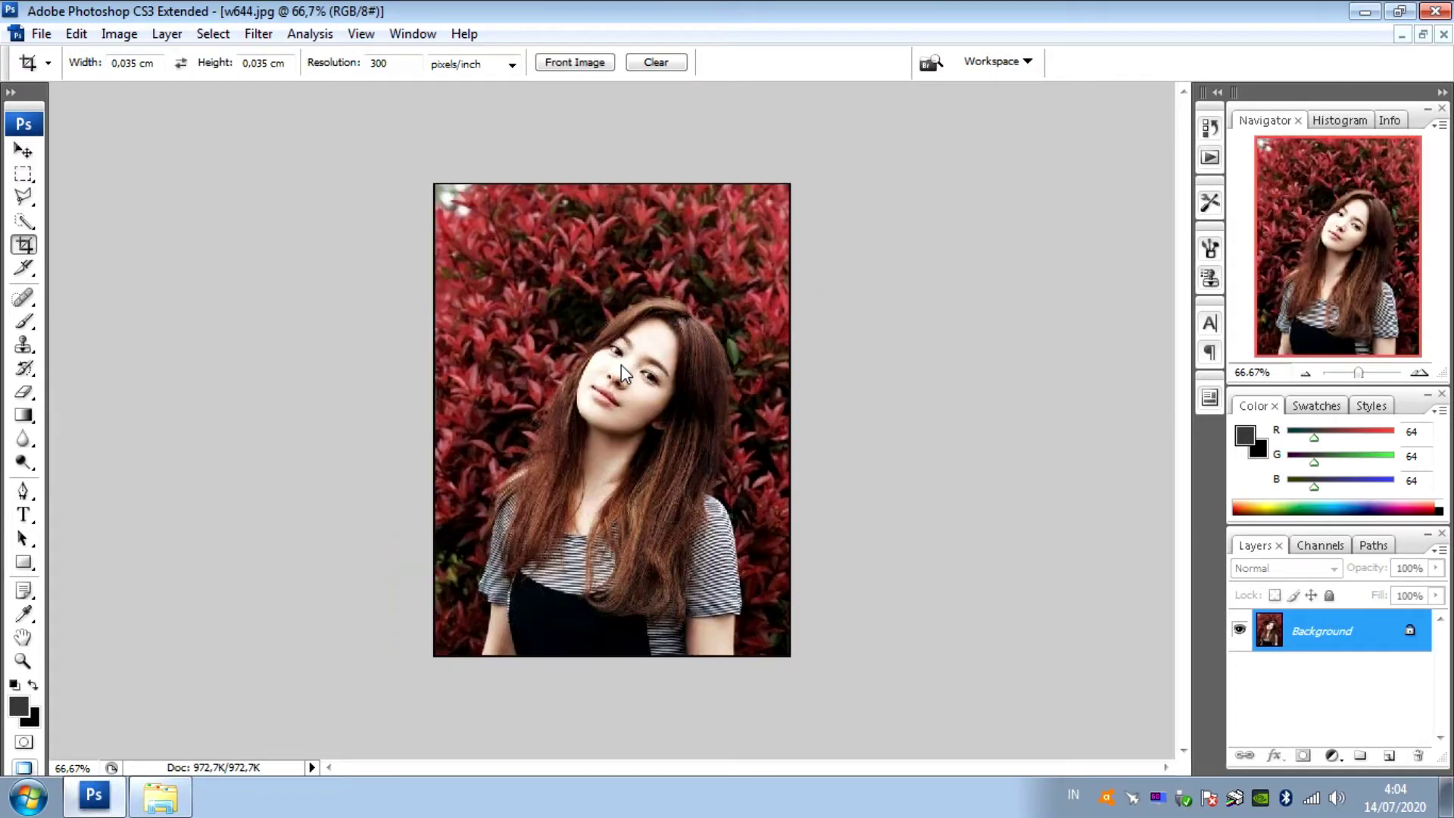
Float the photo windows and set the crop width to 4,2 cm and height to 6,2 cm.
left_click(1423, 34)
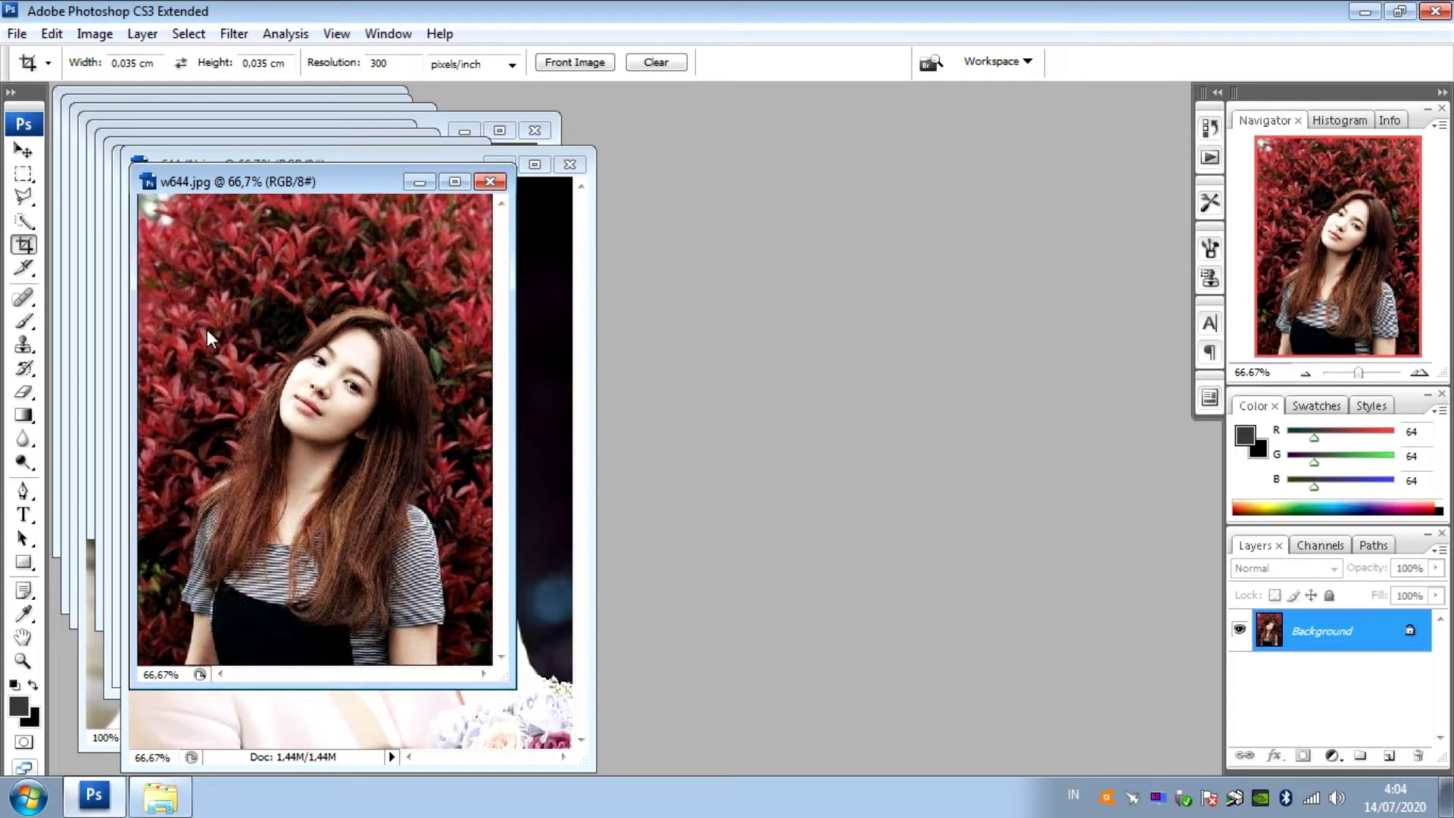
mouse_move(337, 180)
left_mouse_down()
mouse_move(365, 133)
mouse_move(419, 139)
left_mouse_up()
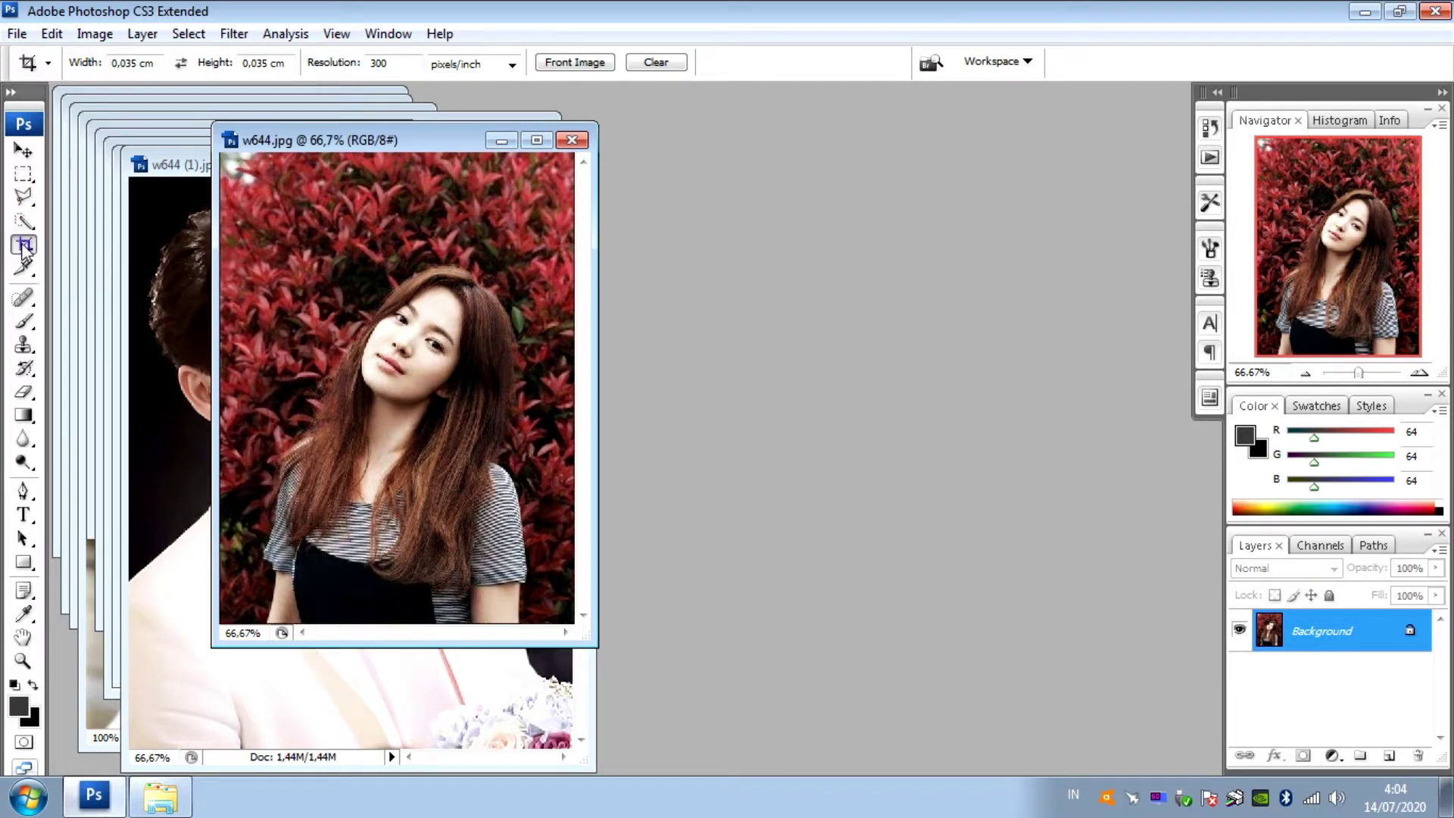
left_click(48, 65)
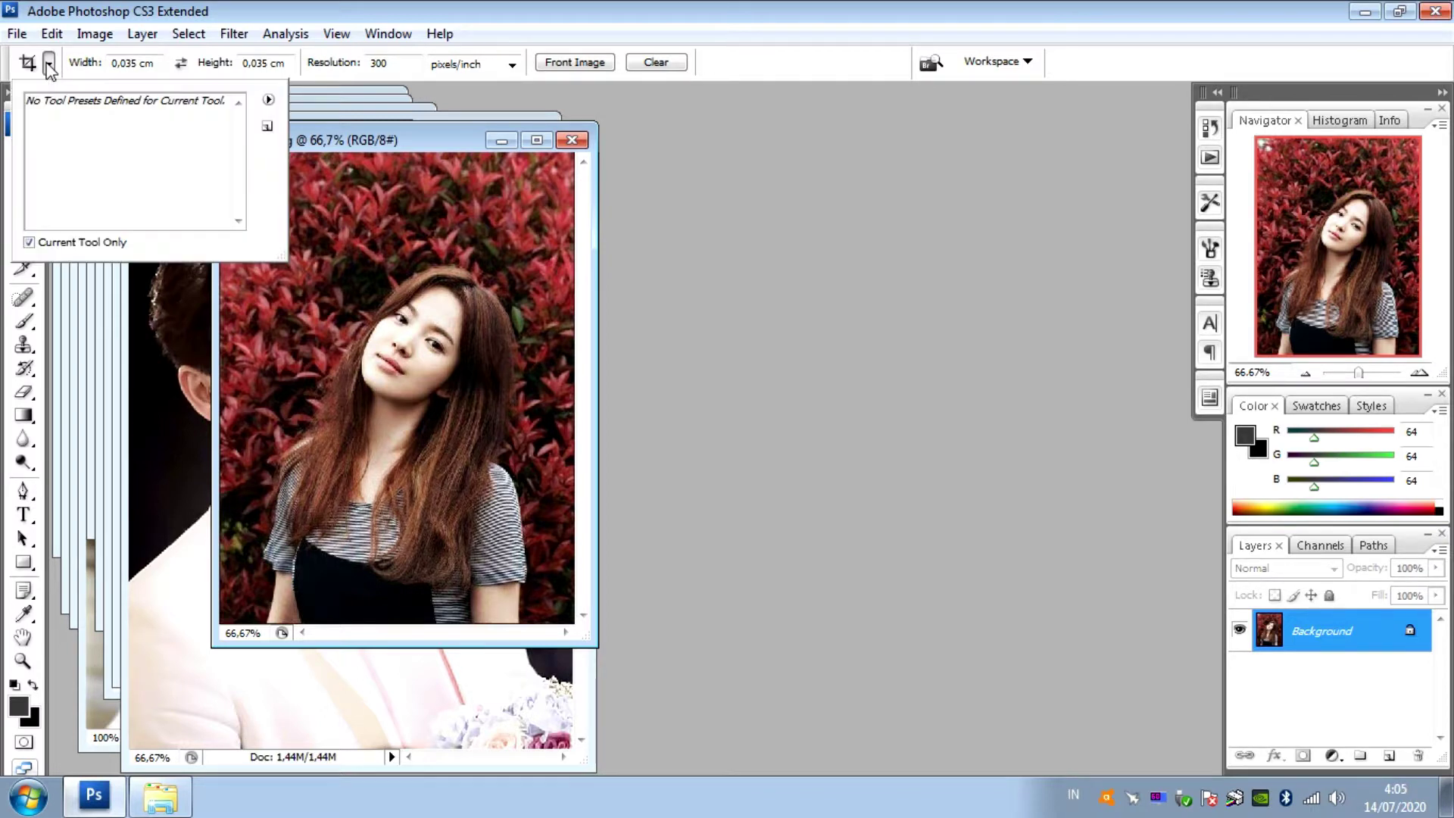
left_click(127, 62)
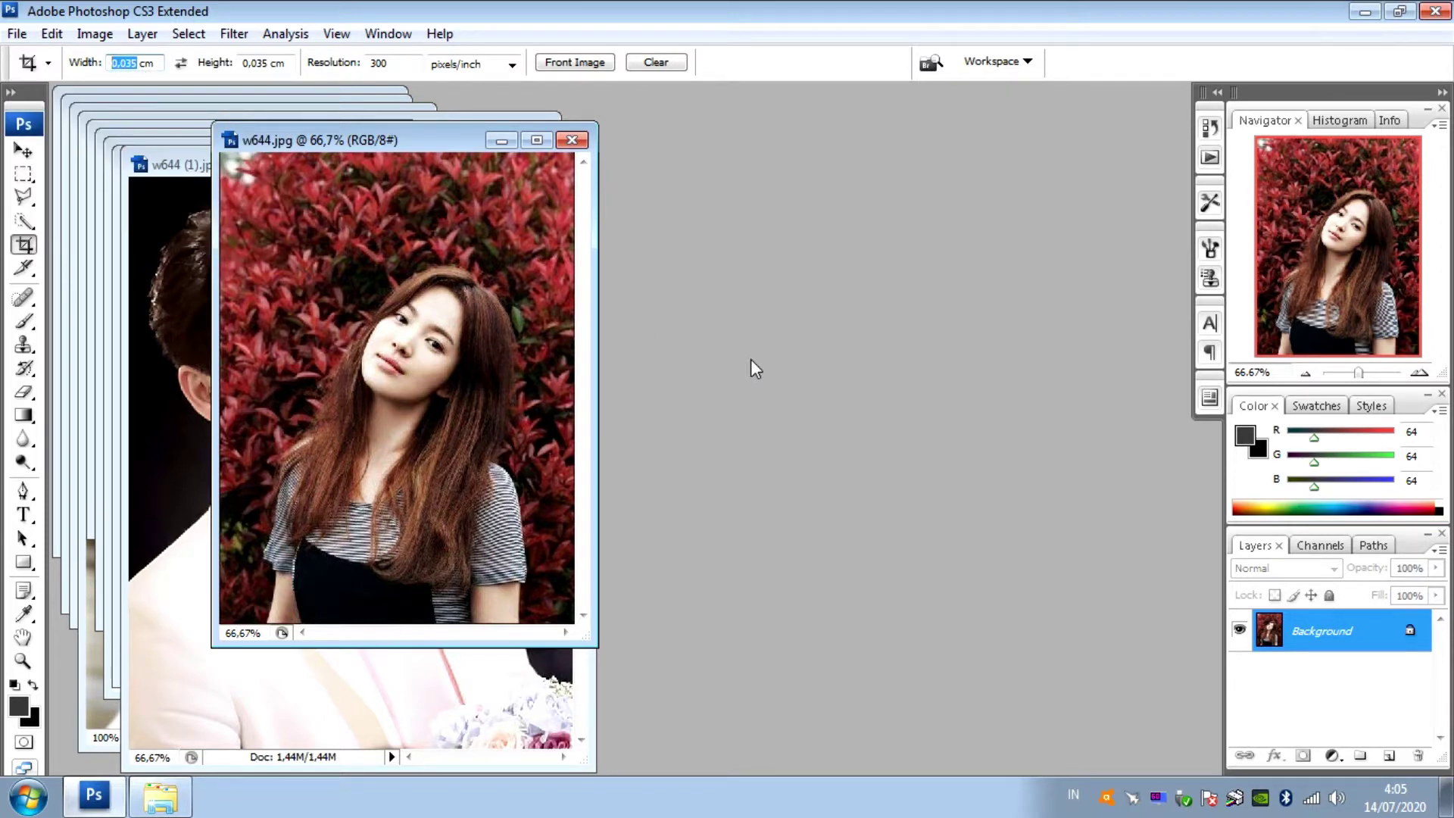
type("4,")
type("2")
double_click(256, 63)
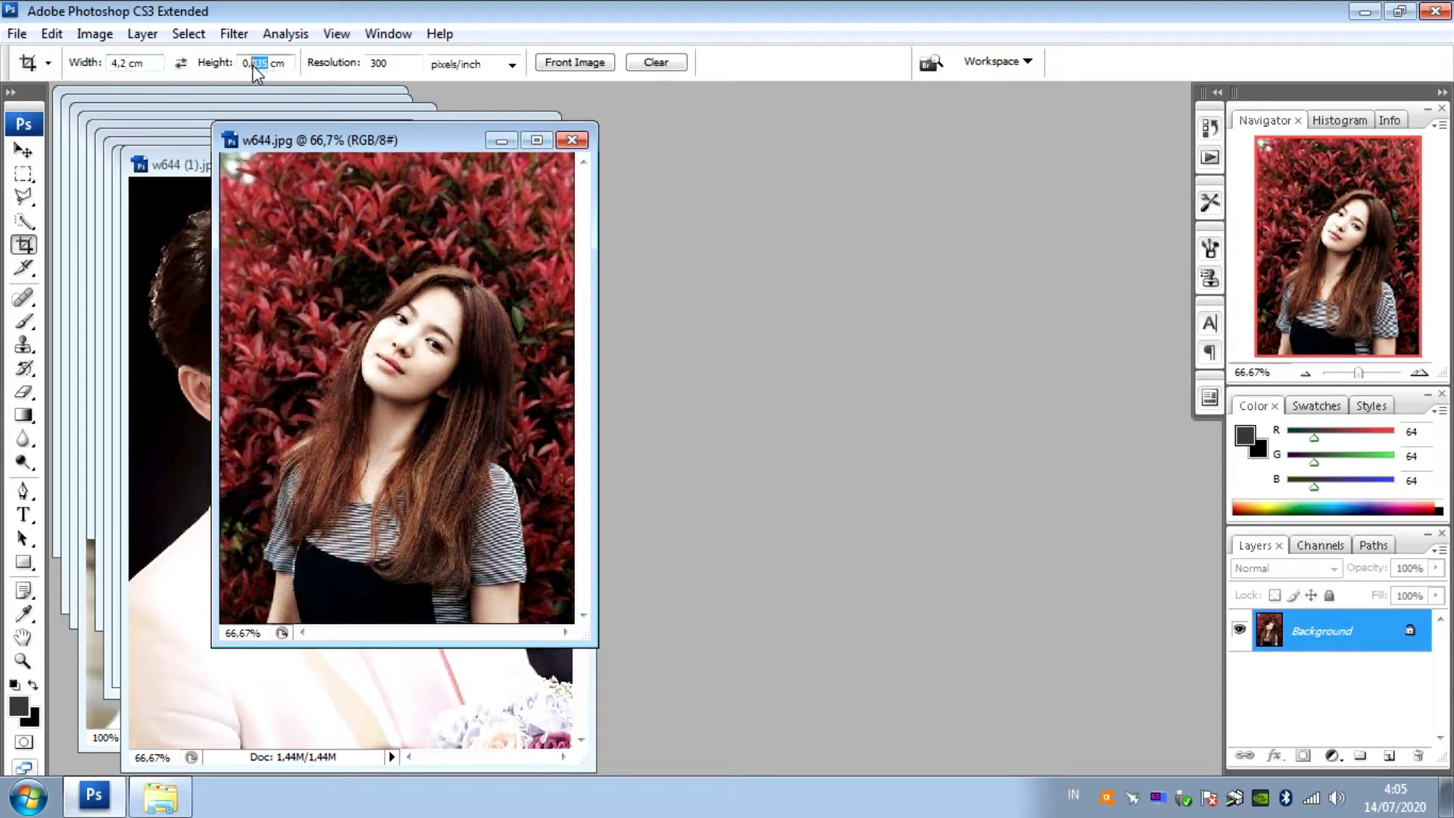
left_click_drag(257, 64, 240, 64)
type("6")
type(",2")
left_click(50, 64)
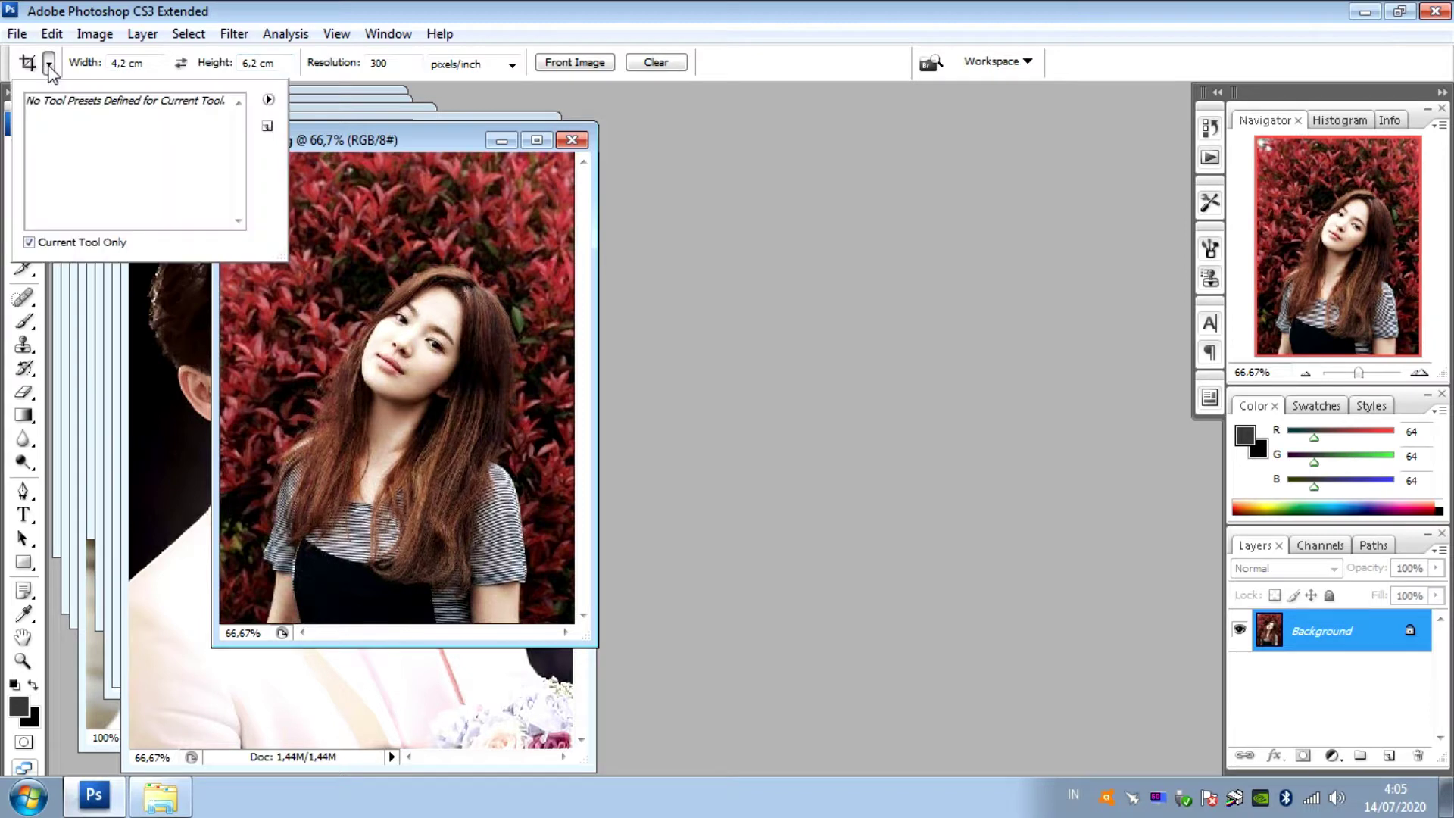
Save the 4,2 × 6,2 cm crop setting as a new tool preset named 'POLAROID 1'.
left_click(270, 100)
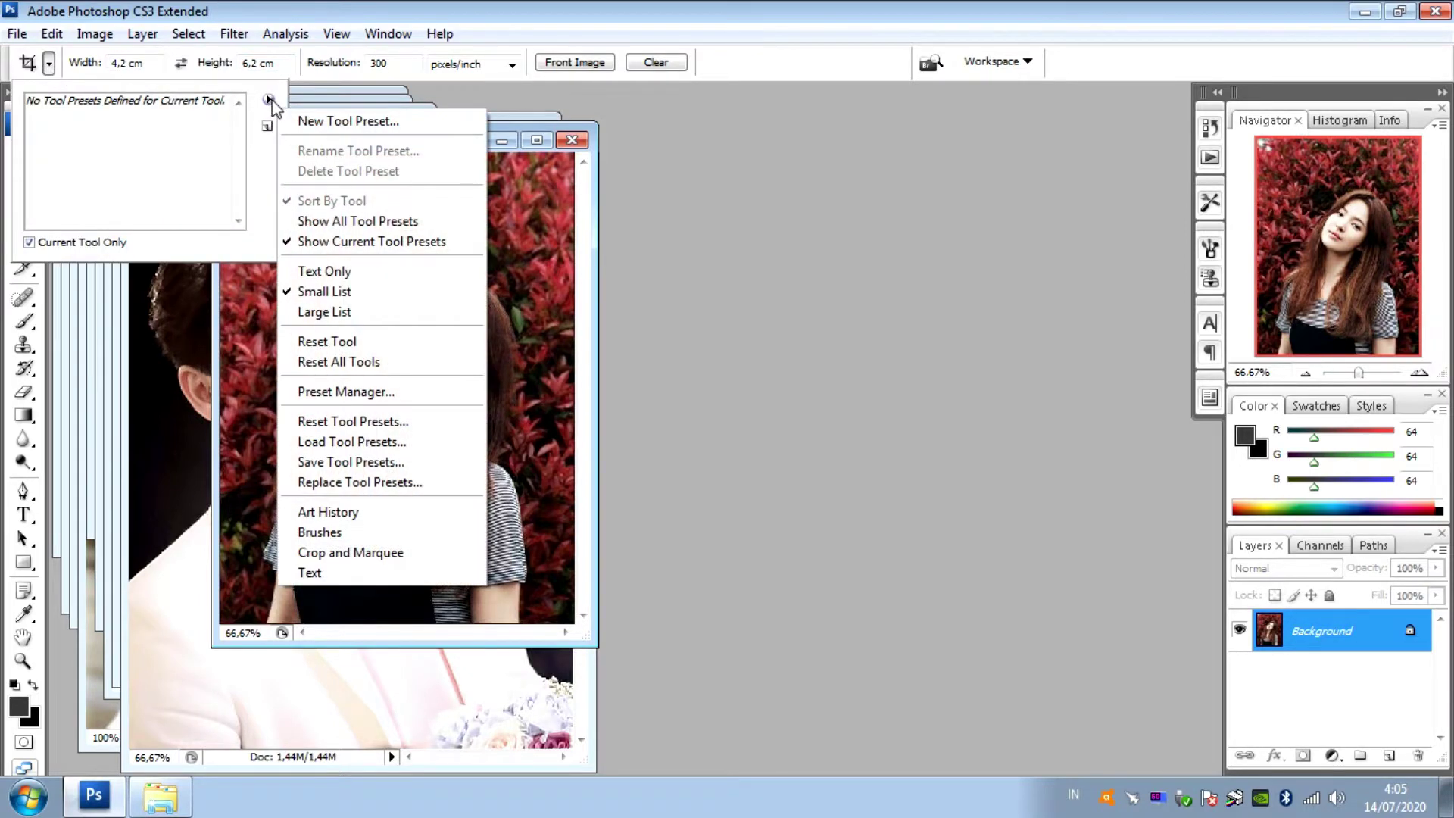
left_click(349, 121)
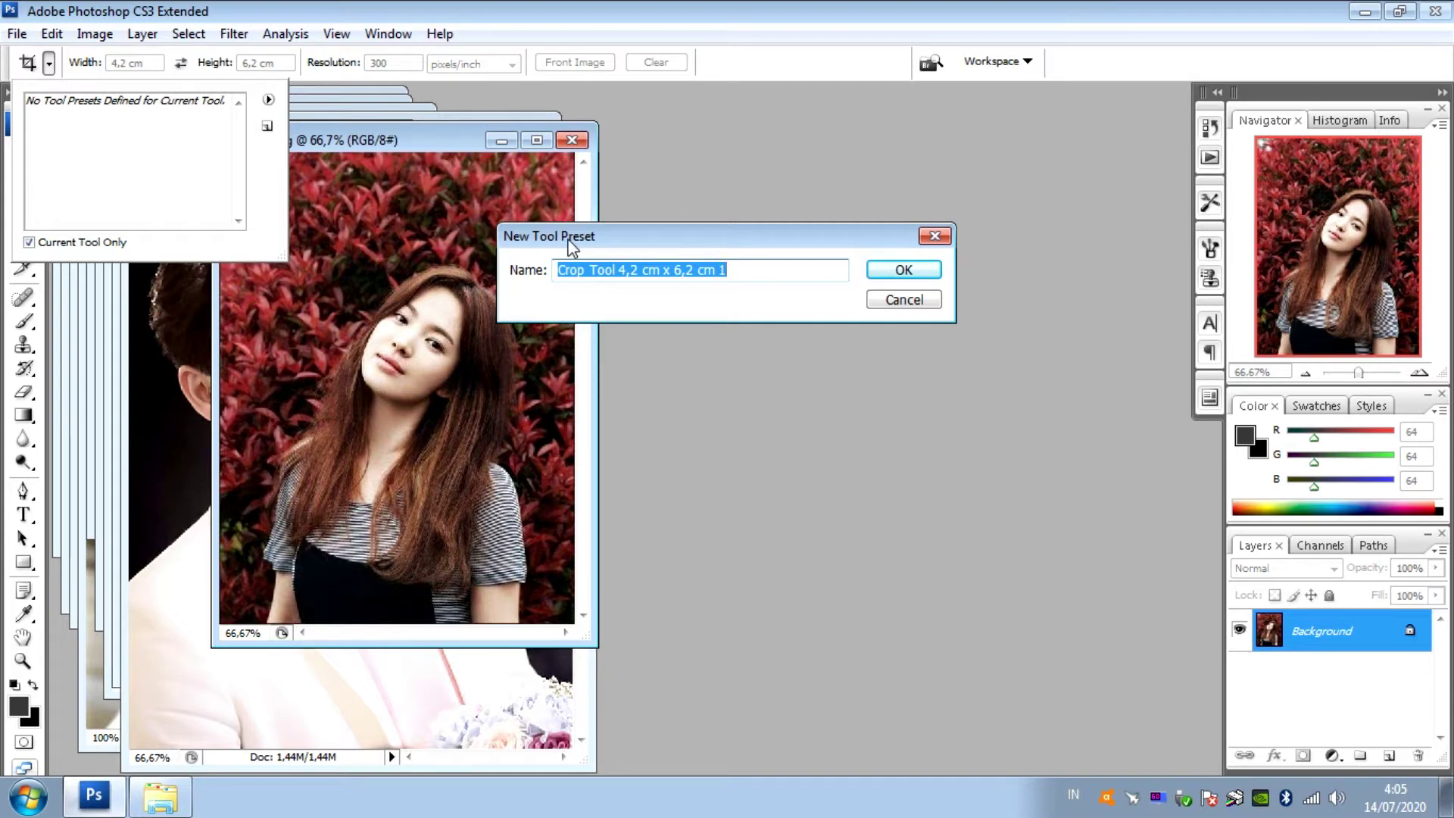
type("P")
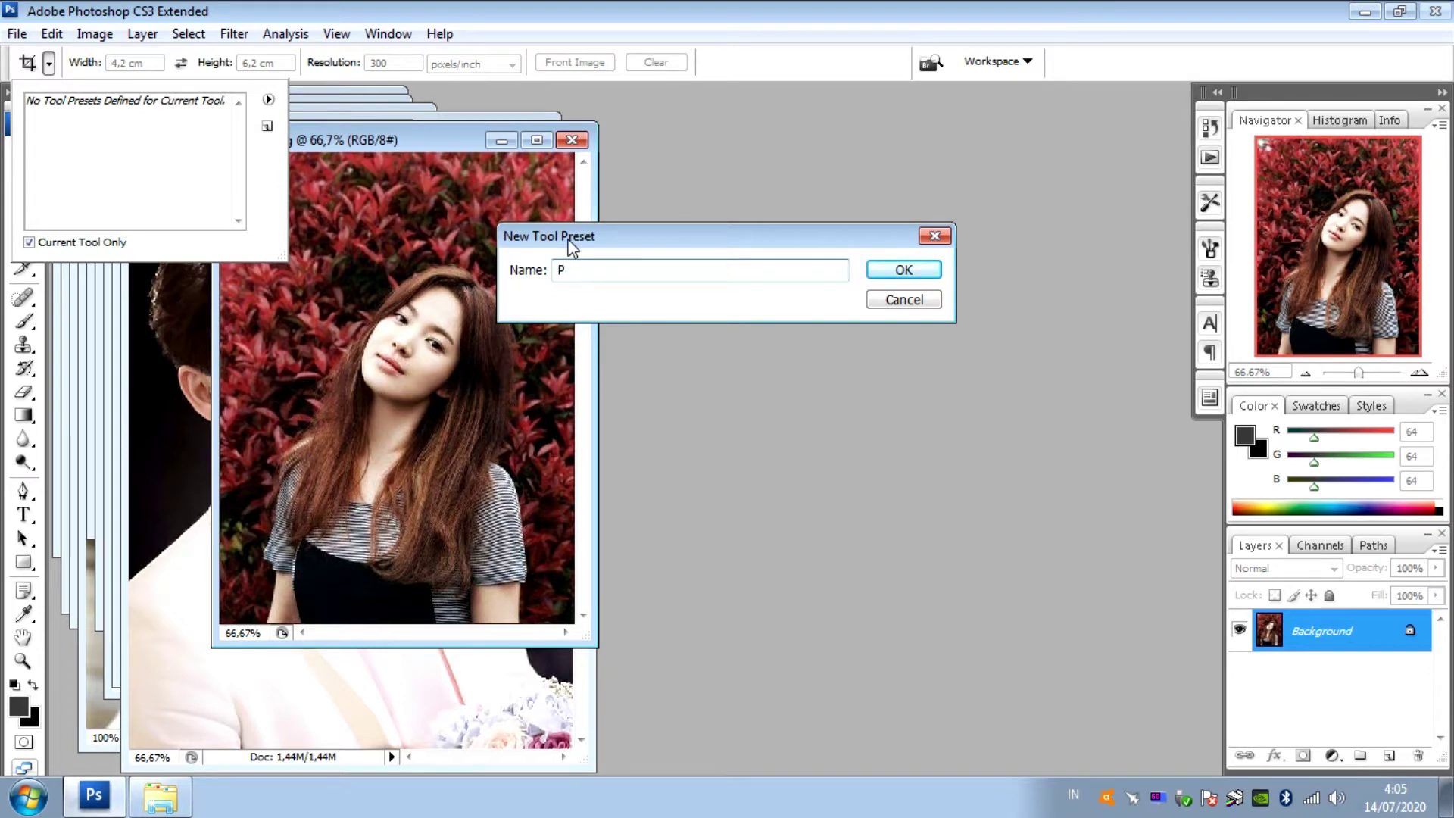
type("OLA")
type("ROI")
type("D")
type(" 1")
left_click(904, 270)
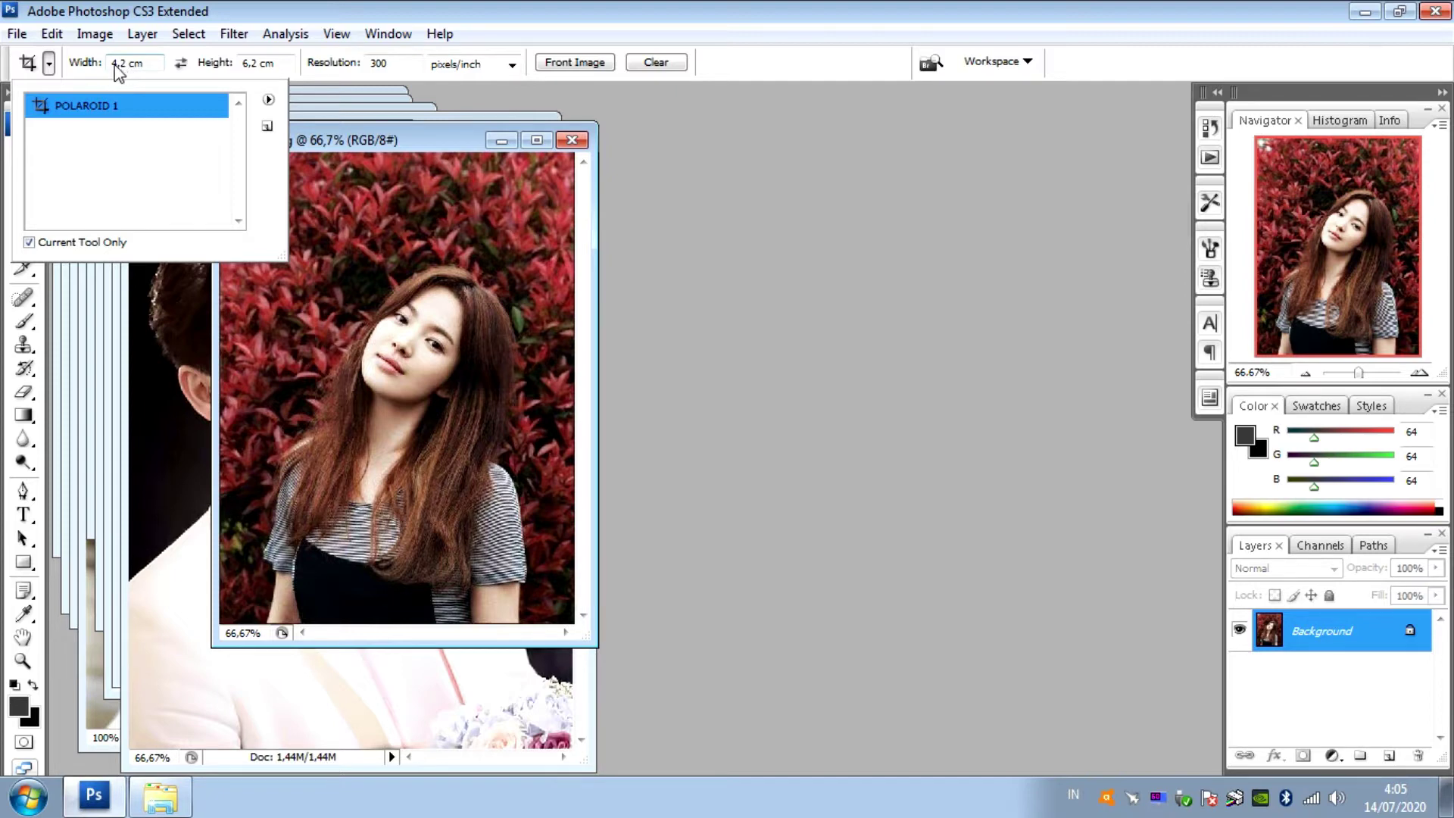
left_click(119, 65)
double_click(116, 64)
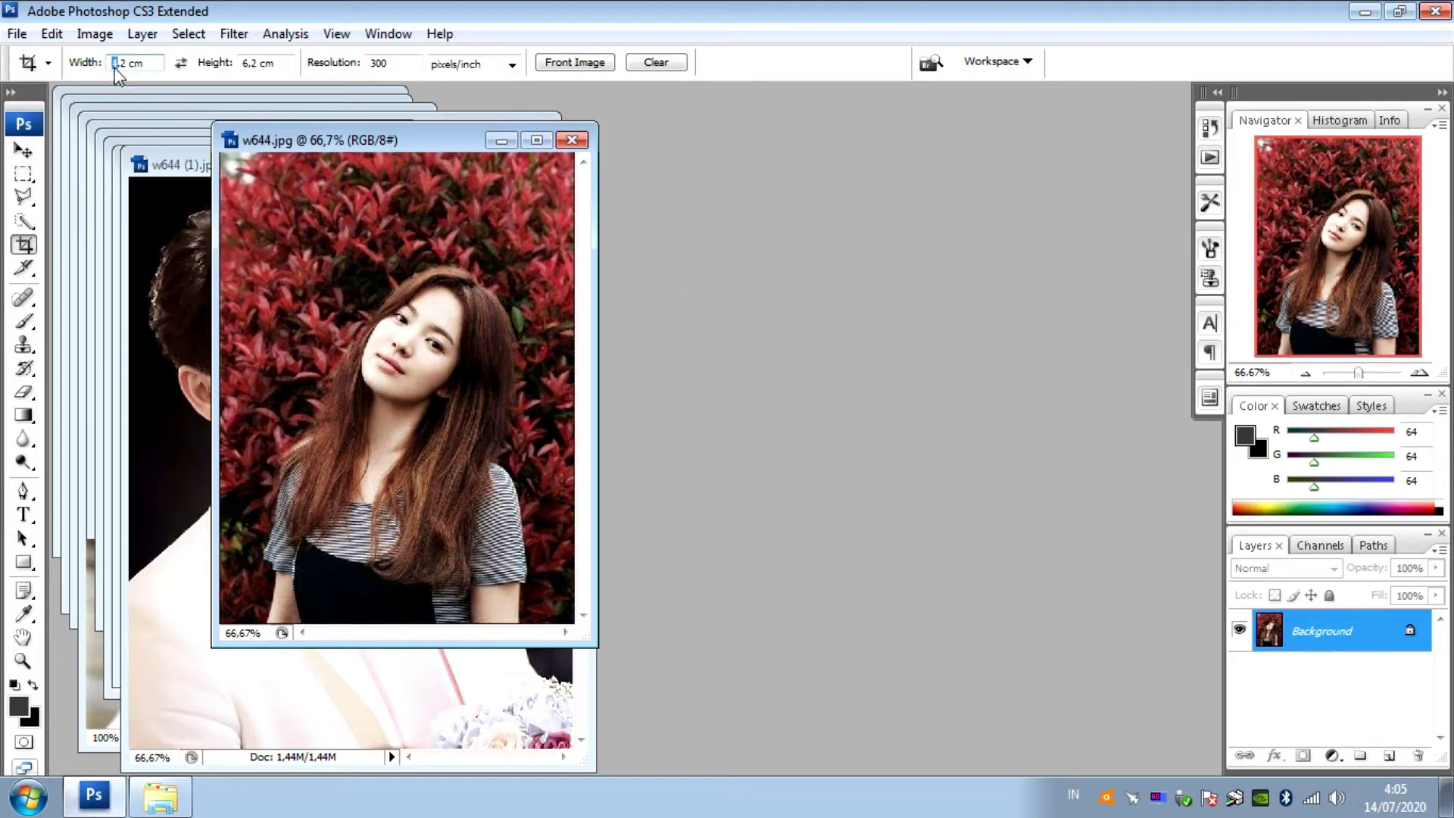
Change the crop width to 5,5 cm and the height to 8,8 cm.
left_click(117, 65)
key("BackSpace")
key("BackSpace")
type("5")
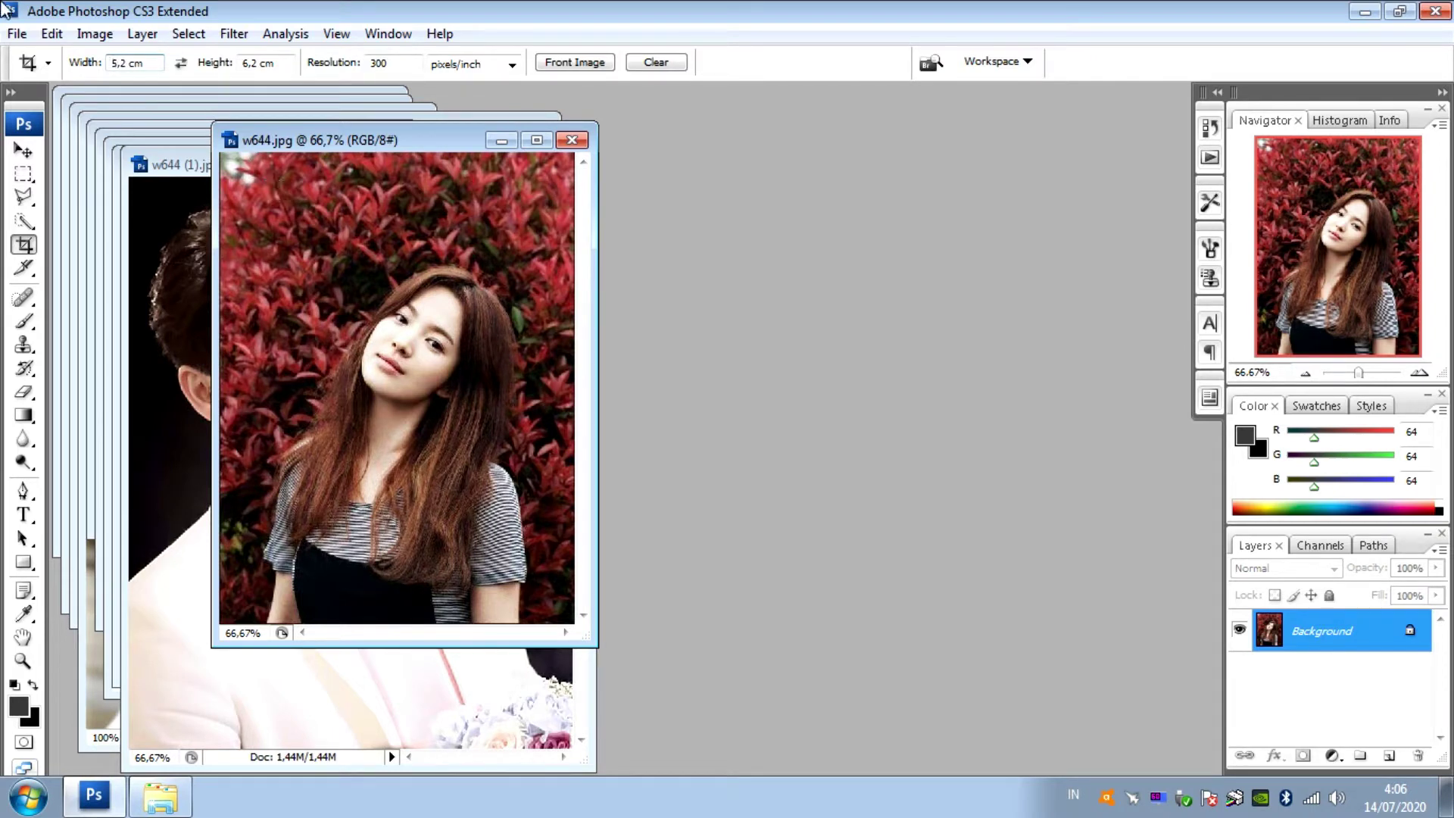
double_click(124, 64)
type("5")
left_click(245, 63)
type("8,2")
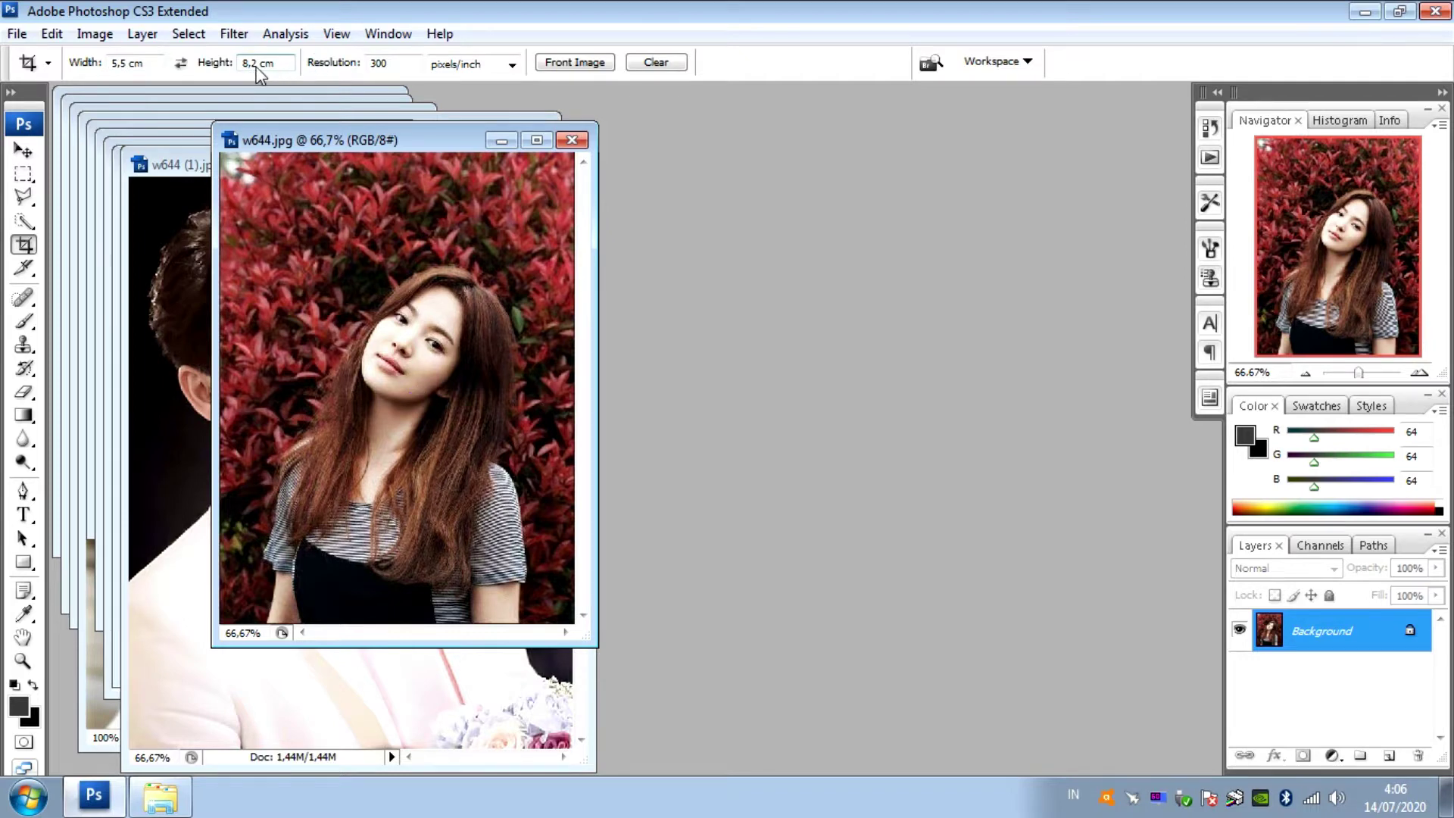
double_click(256, 65)
type("8")
Save the 5,5 × 8,8 cm crop setting as a new tool preset named 'POLAROID 2'.
left_click(50, 66)
left_click(269, 99)
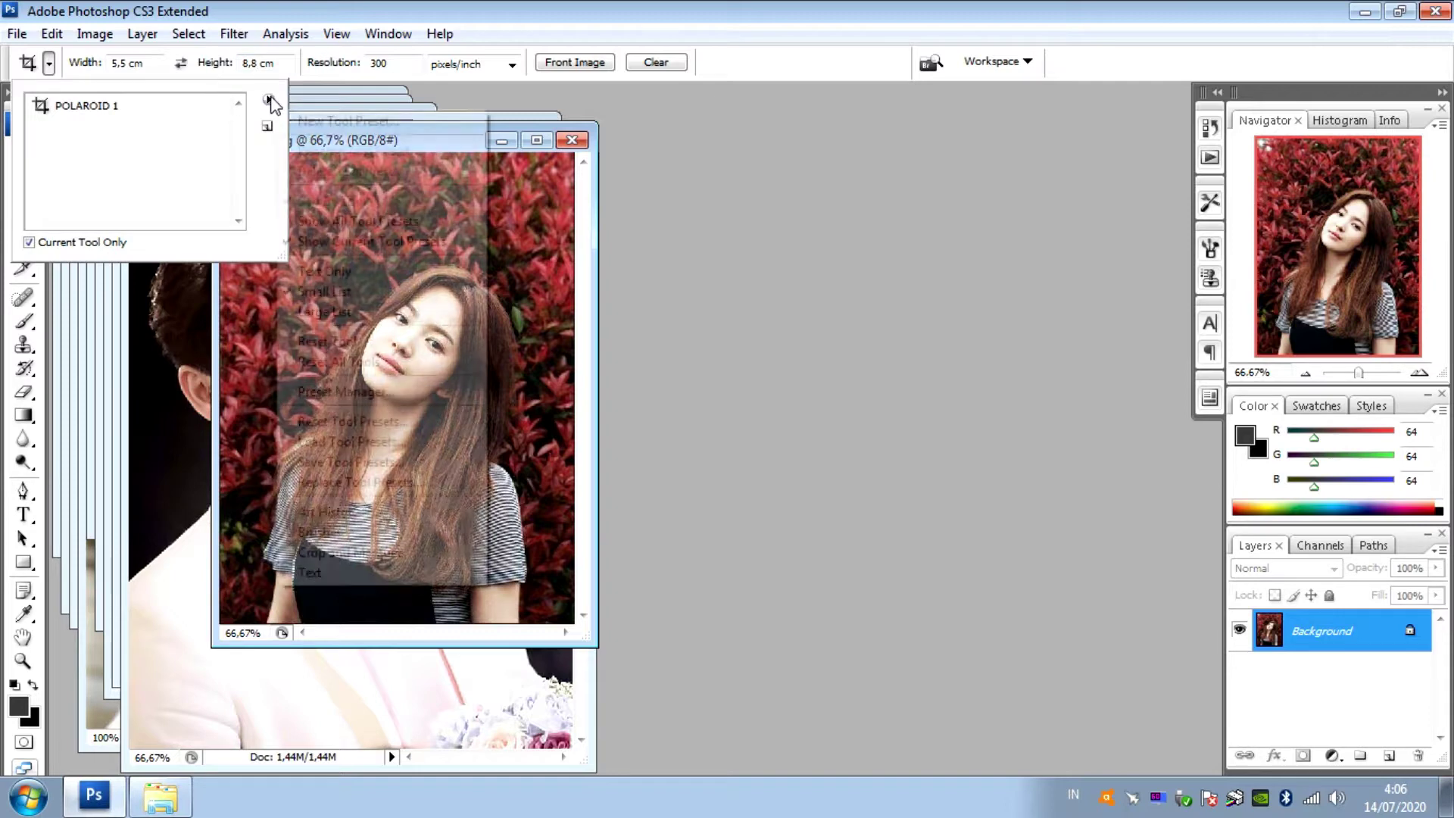
left_click(350, 121)
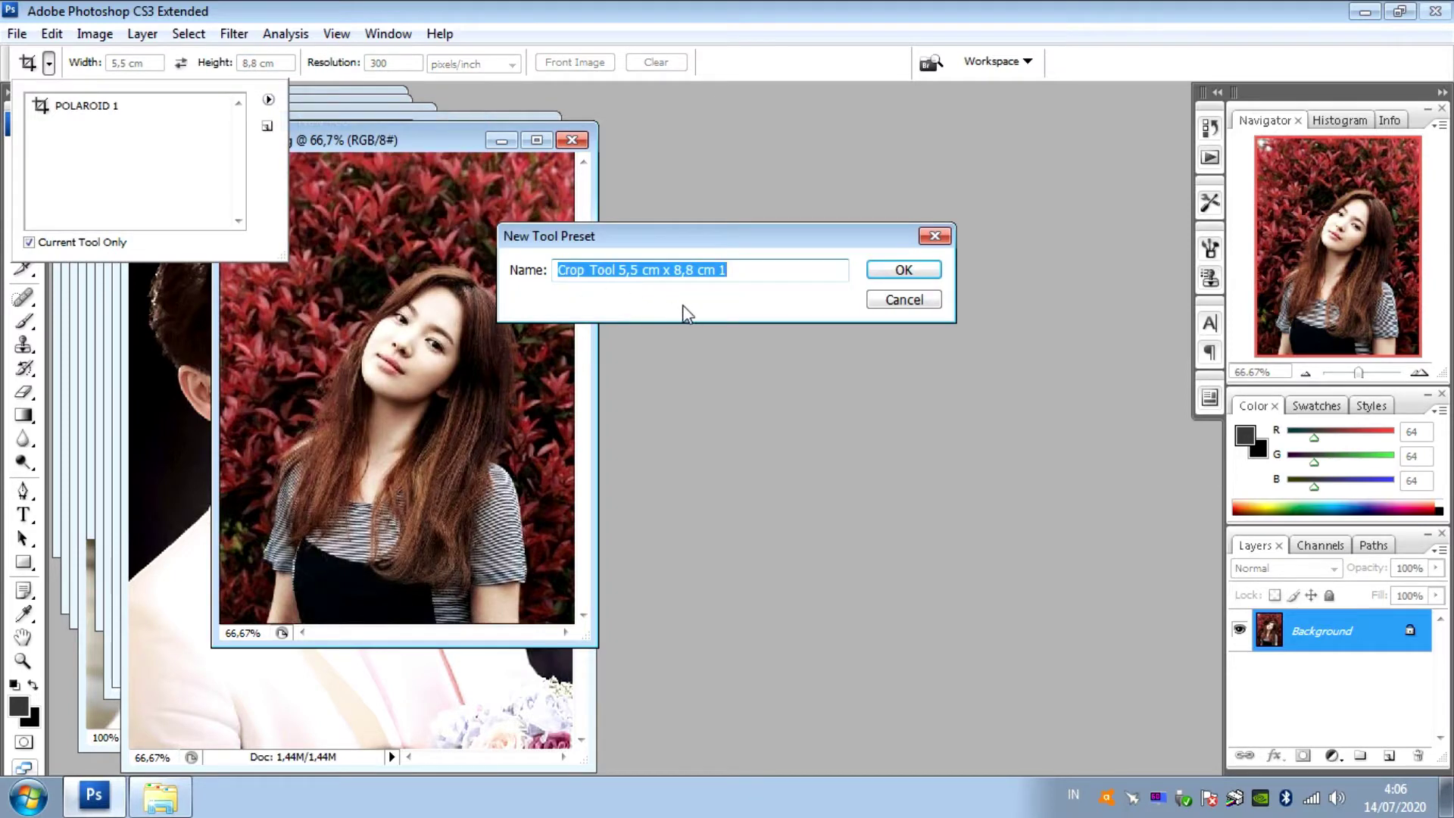
key("BackSpace")
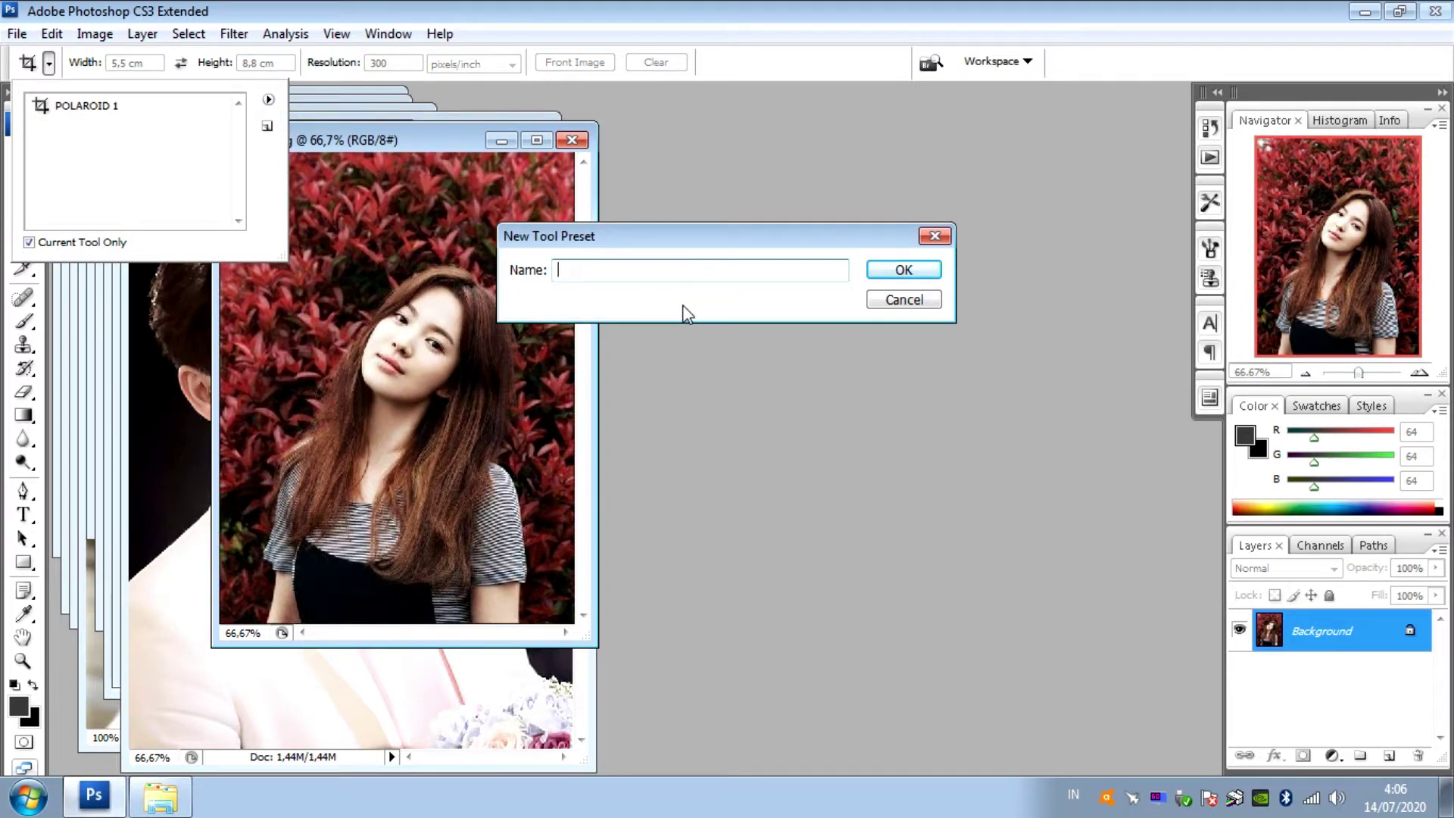
type("P")
type("OLA")
type("RO")
type("ID")
type(" 2")
left_click(916, 276)
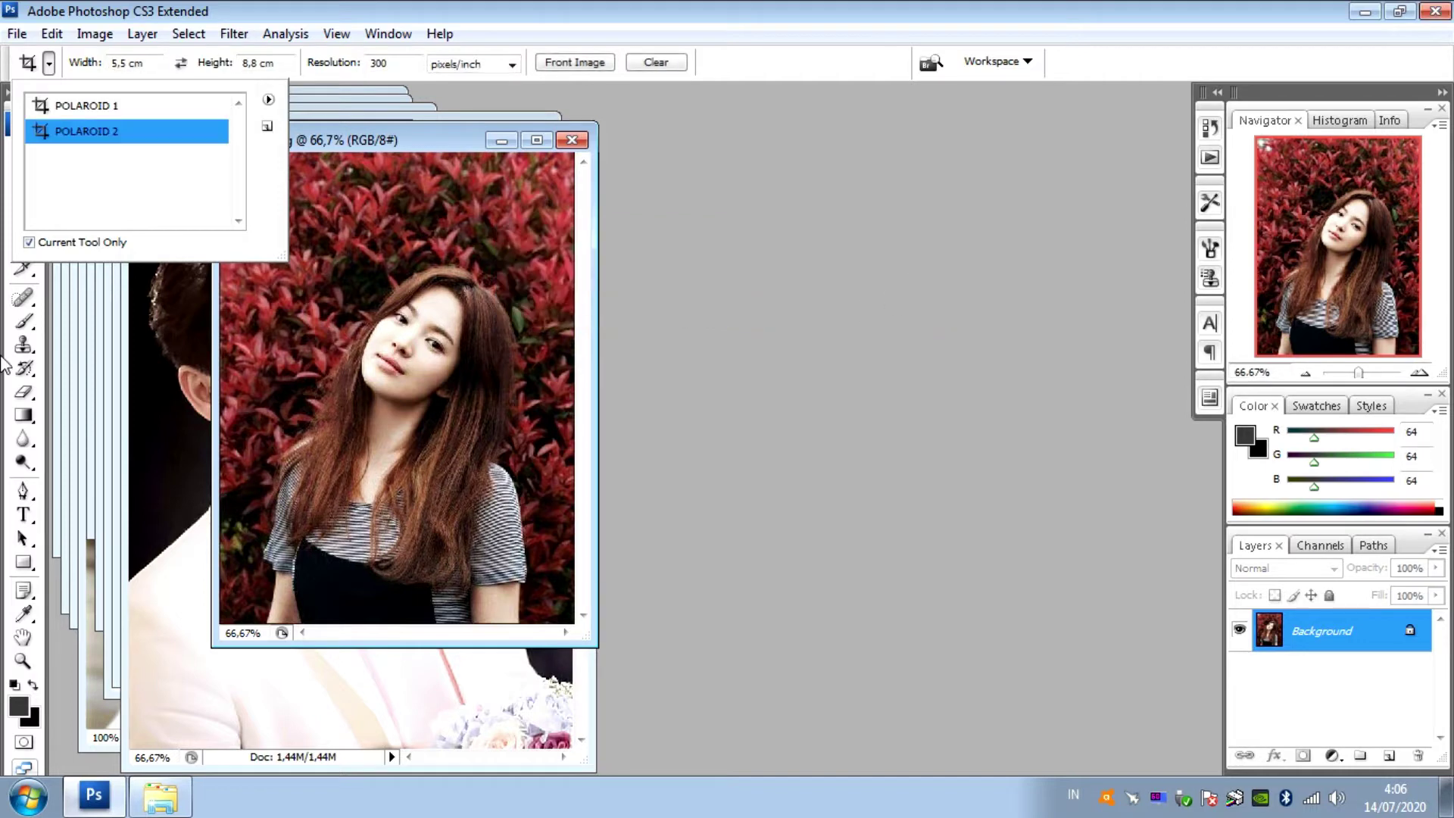
Switch the crop tool back to the POLAROID 1 preset and zoom out on w644.jpg.
left_click(166, 105)
left_click(453, 287)
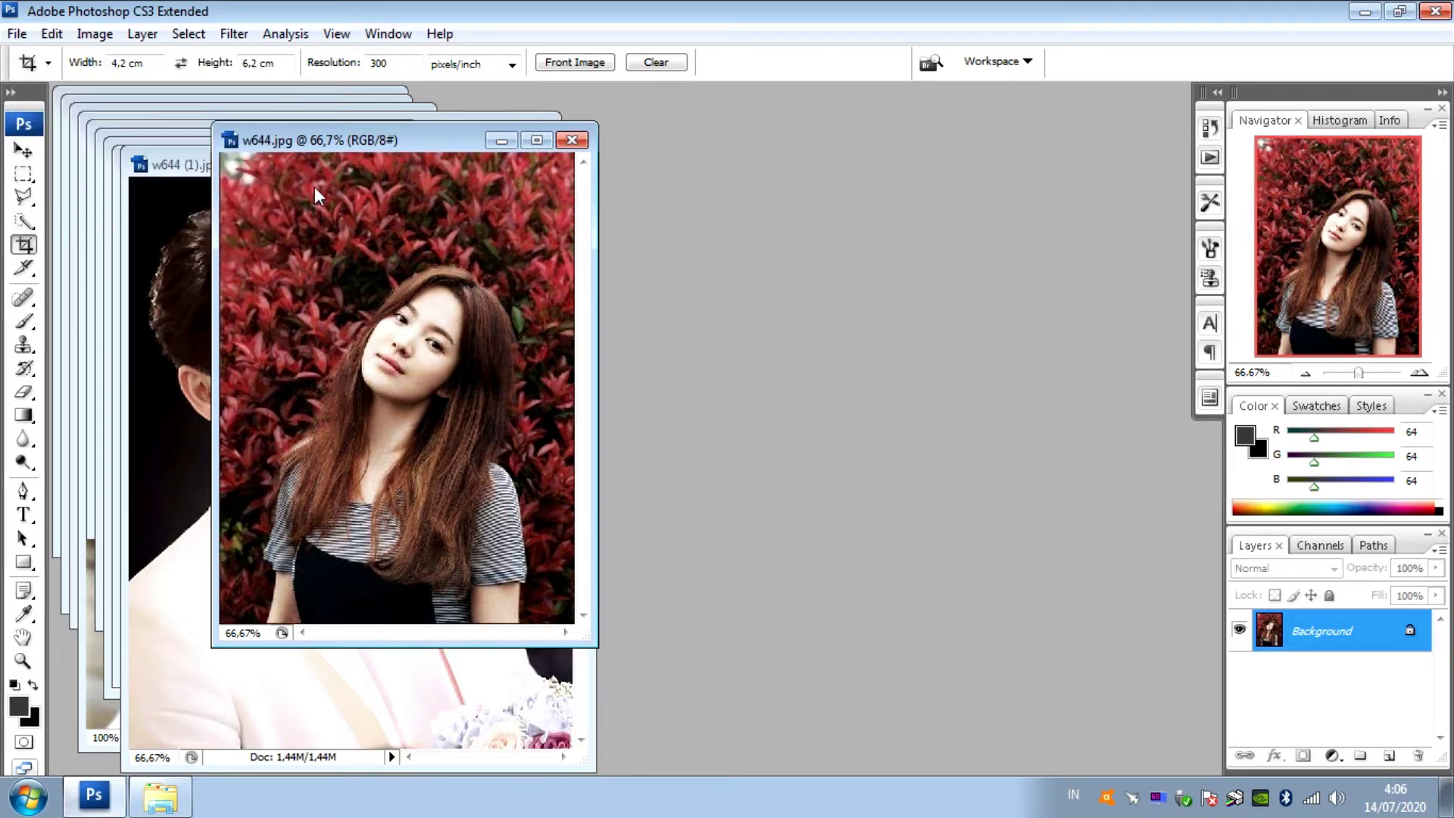
key("ctrl+minus")
key("ctrl+minus")
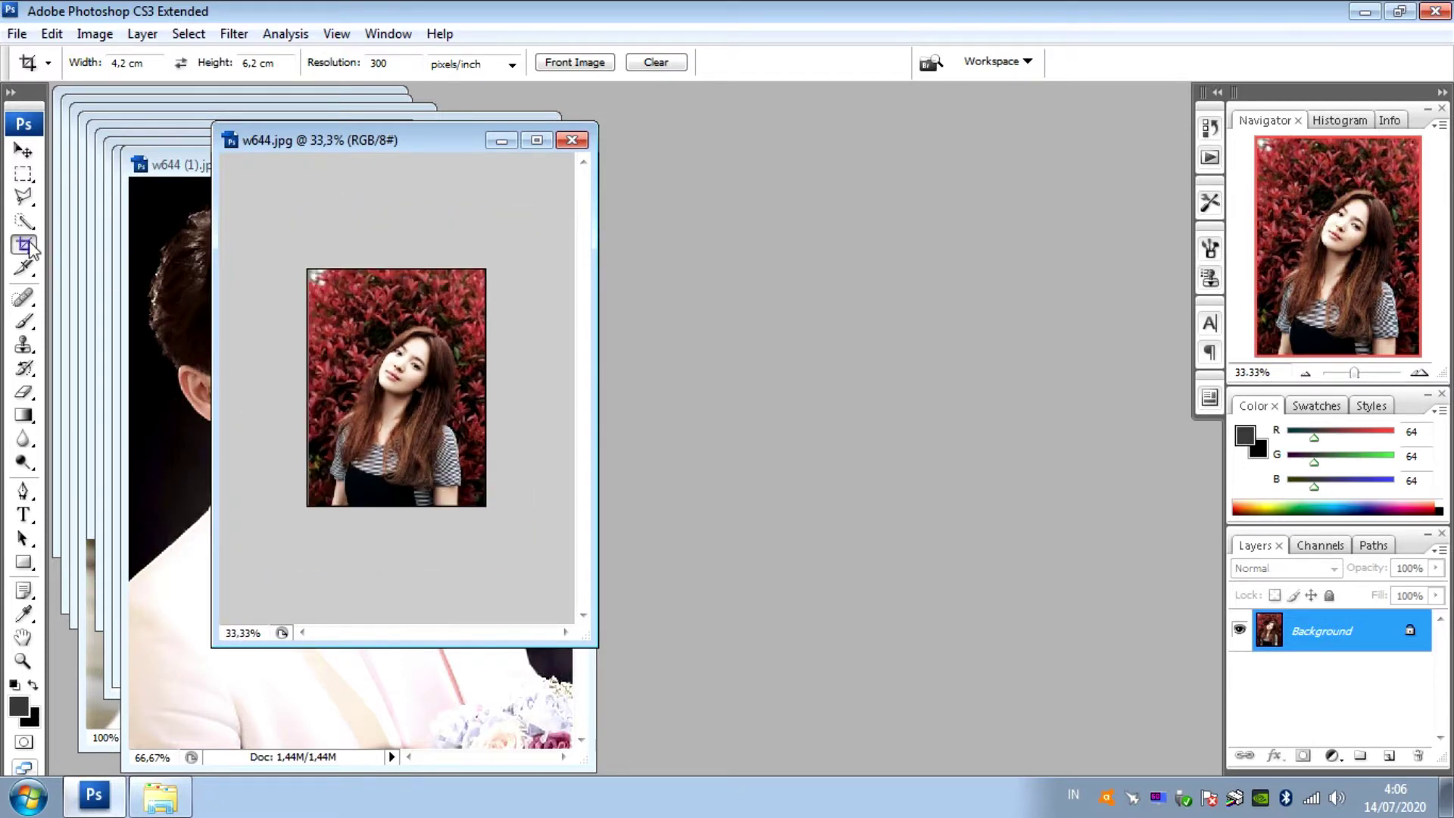
left_click(48, 64)
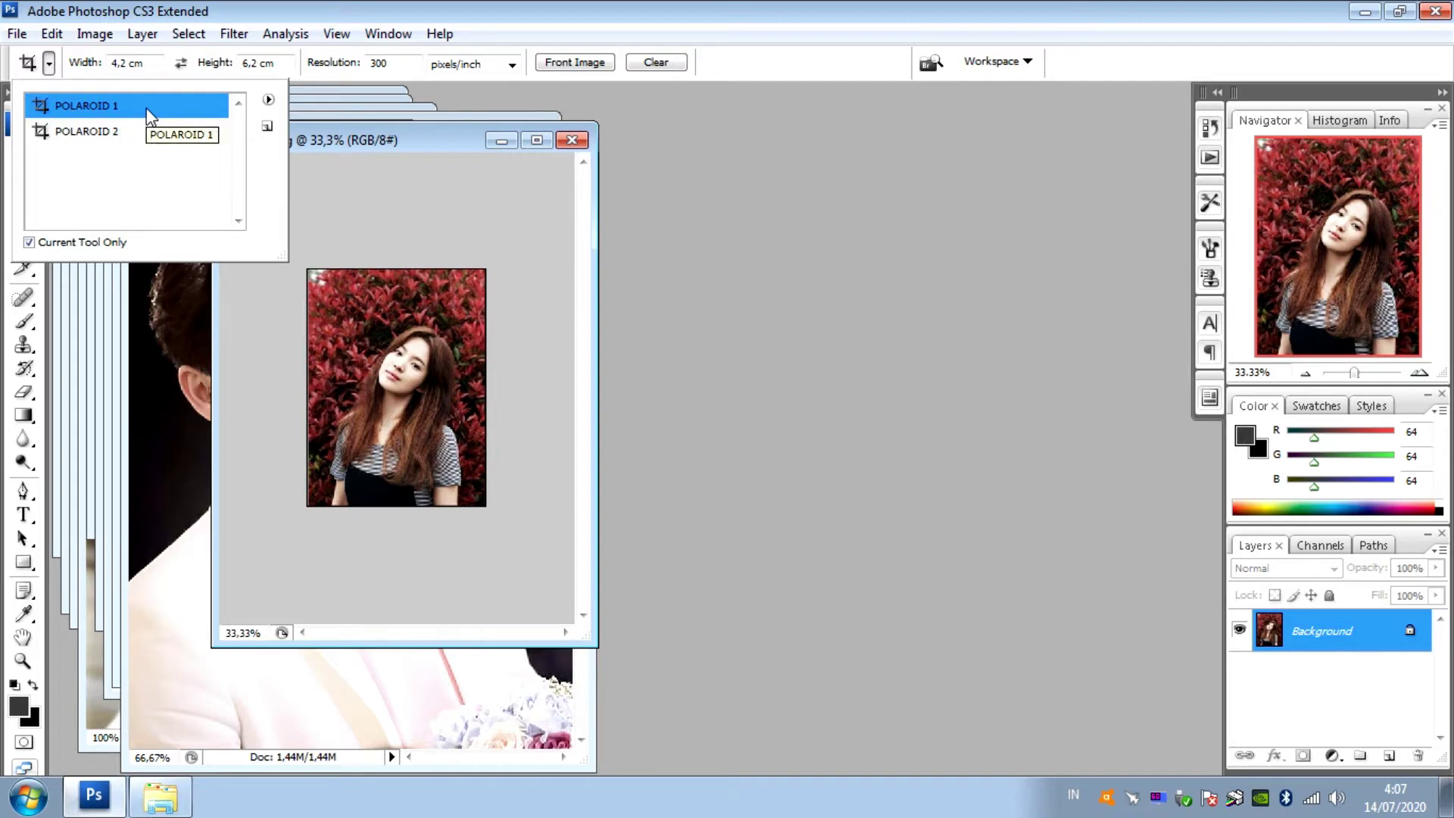
left_click(326, 283)
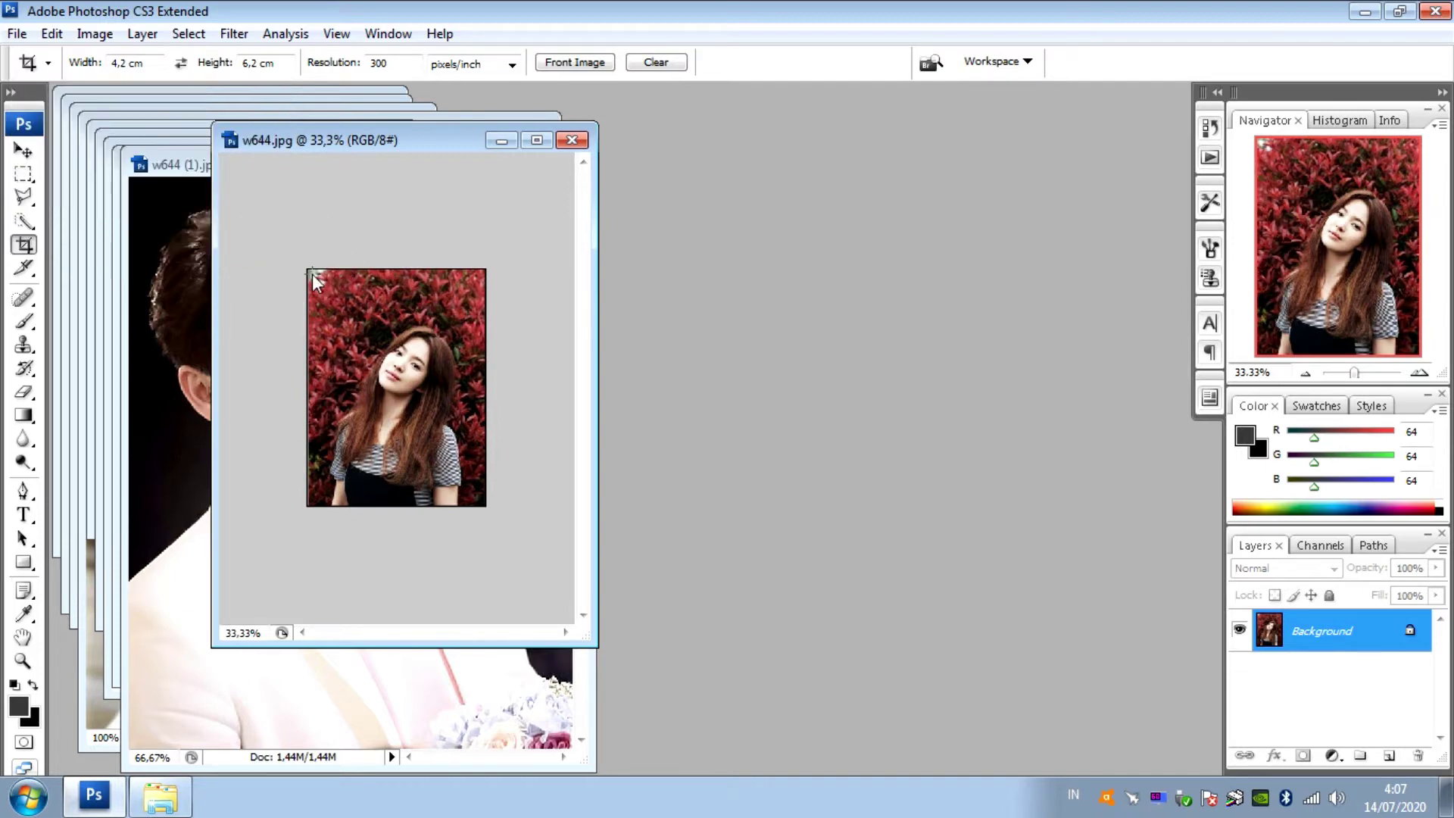
Crop w644.jpg to 4,2 × 6,2 cm, then shrink its window and move it to the lower right.
left_click_drag(304, 261, 475, 506)
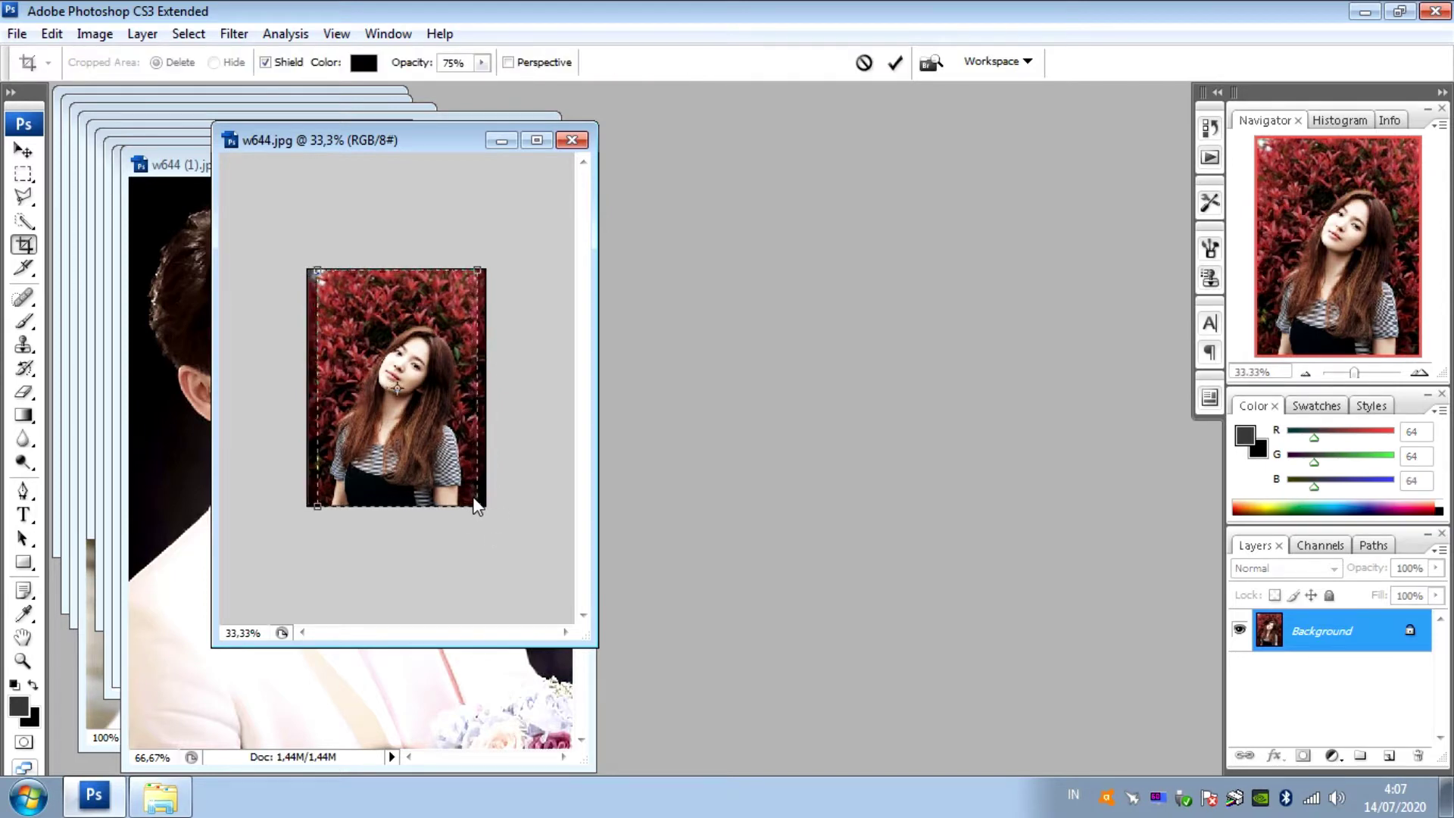
key("Return")
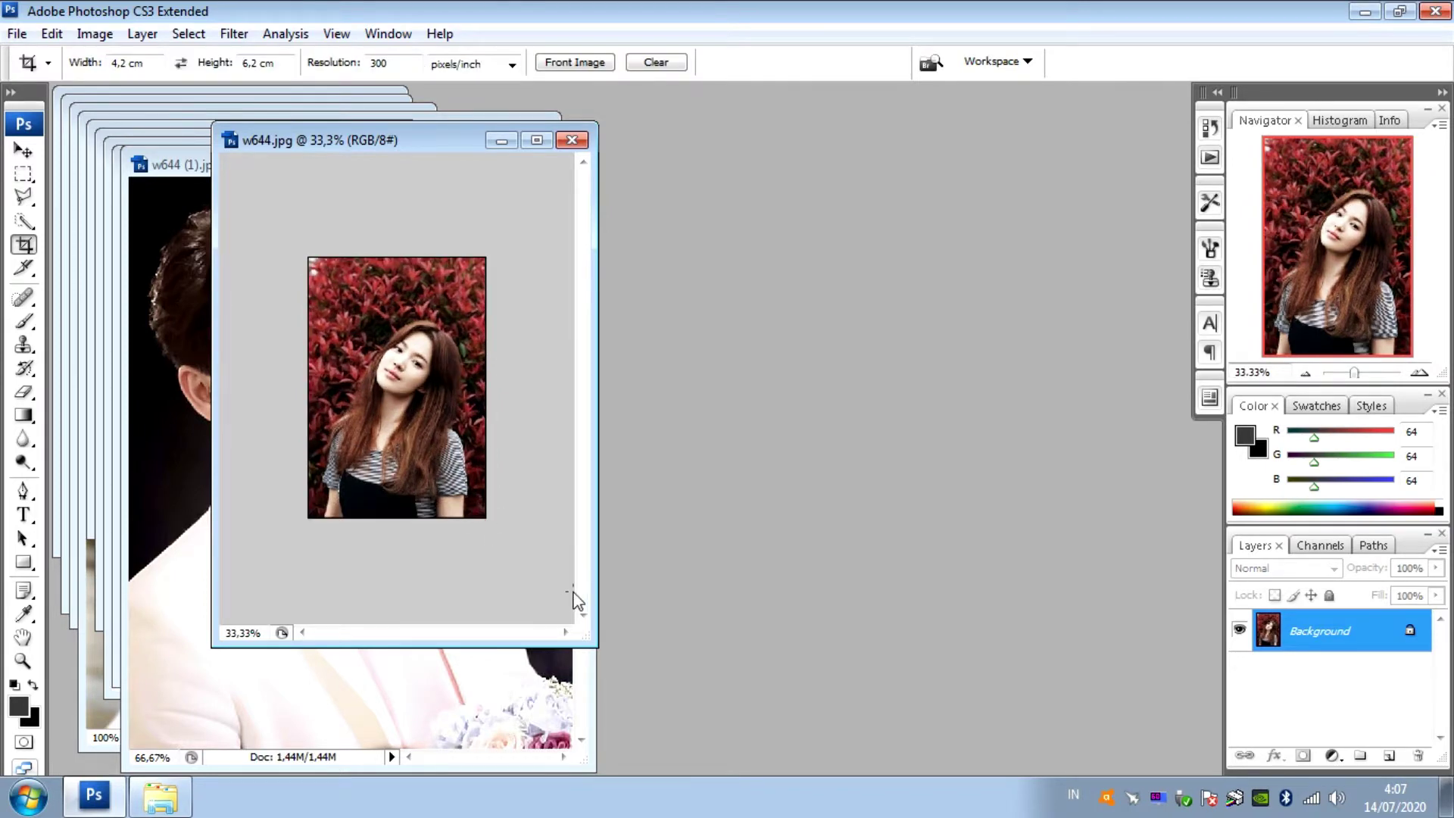
key("ctrl+minus")
key("ctrl+minus")
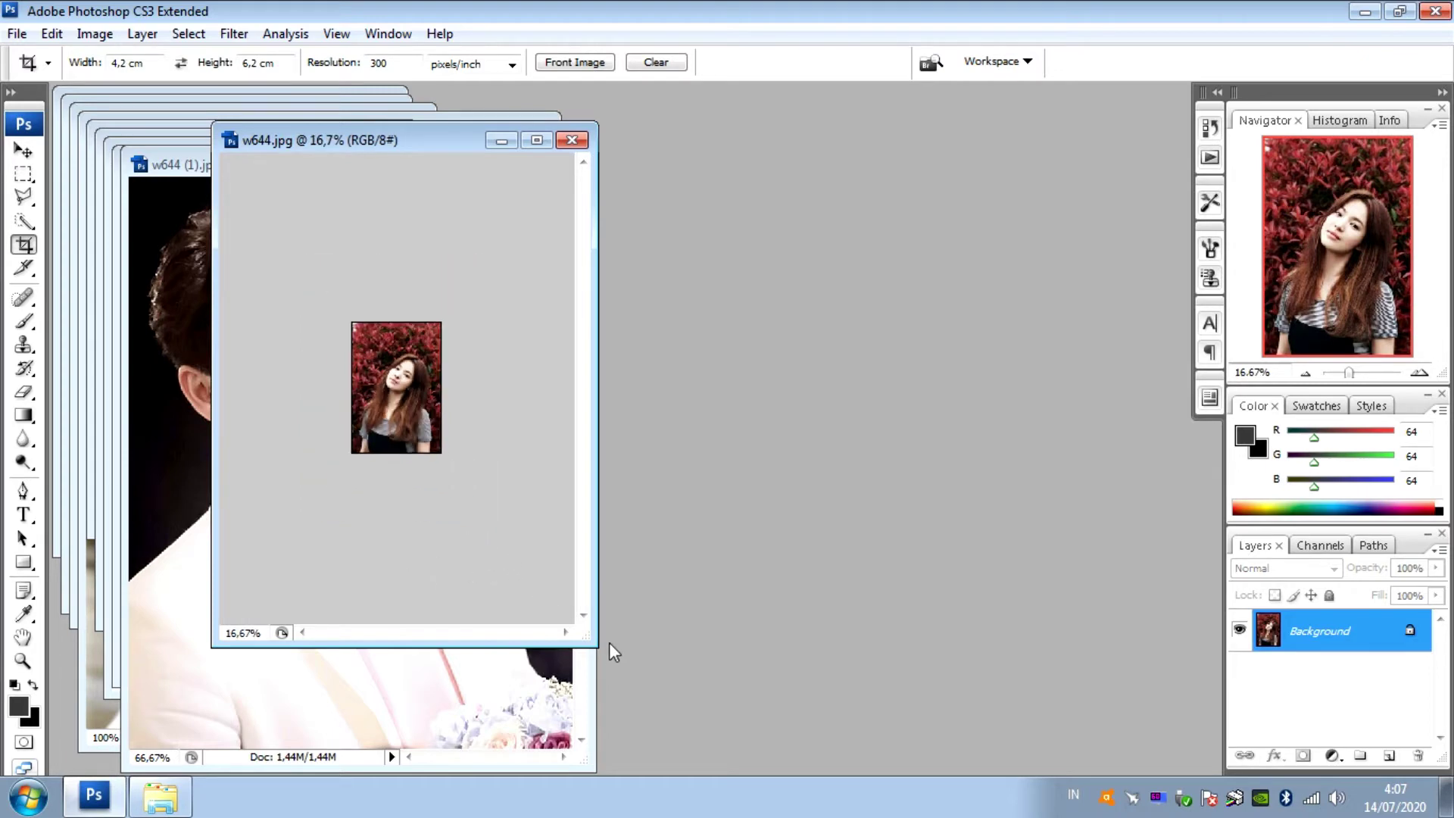
mouse_move(593, 644)
left_mouse_down()
mouse_move(459, 406)
mouse_move(457, 369)
left_mouse_up()
mouse_move(286, 134)
left_mouse_down()
mouse_move(760, 153)
mouse_move(994, 435)
left_mouse_up()
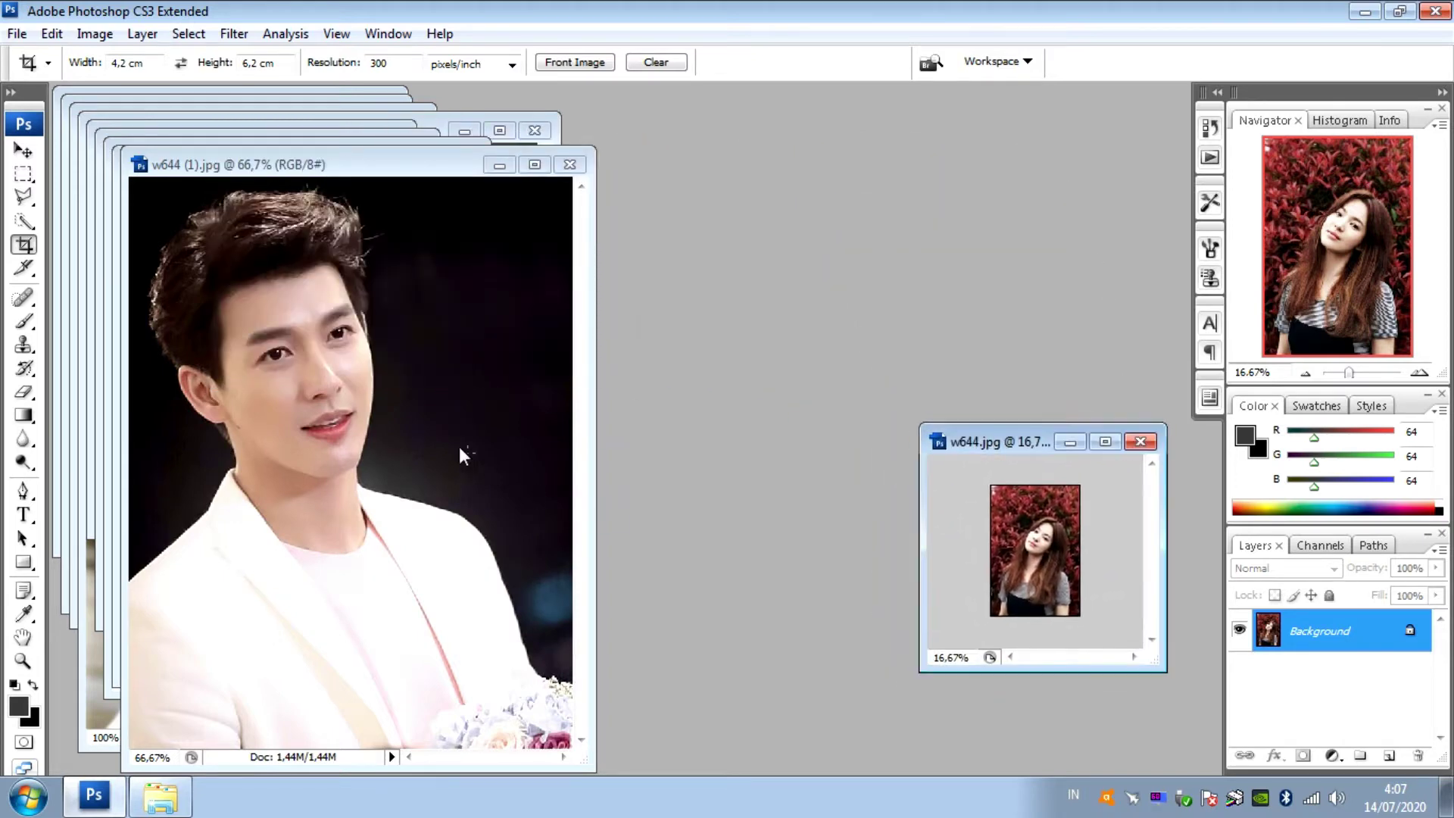
Crop the man-in-white portrait to 4.2 × 6.2 cm and shrink it aside.
left_click(429, 410)
key("ctrl+minus")
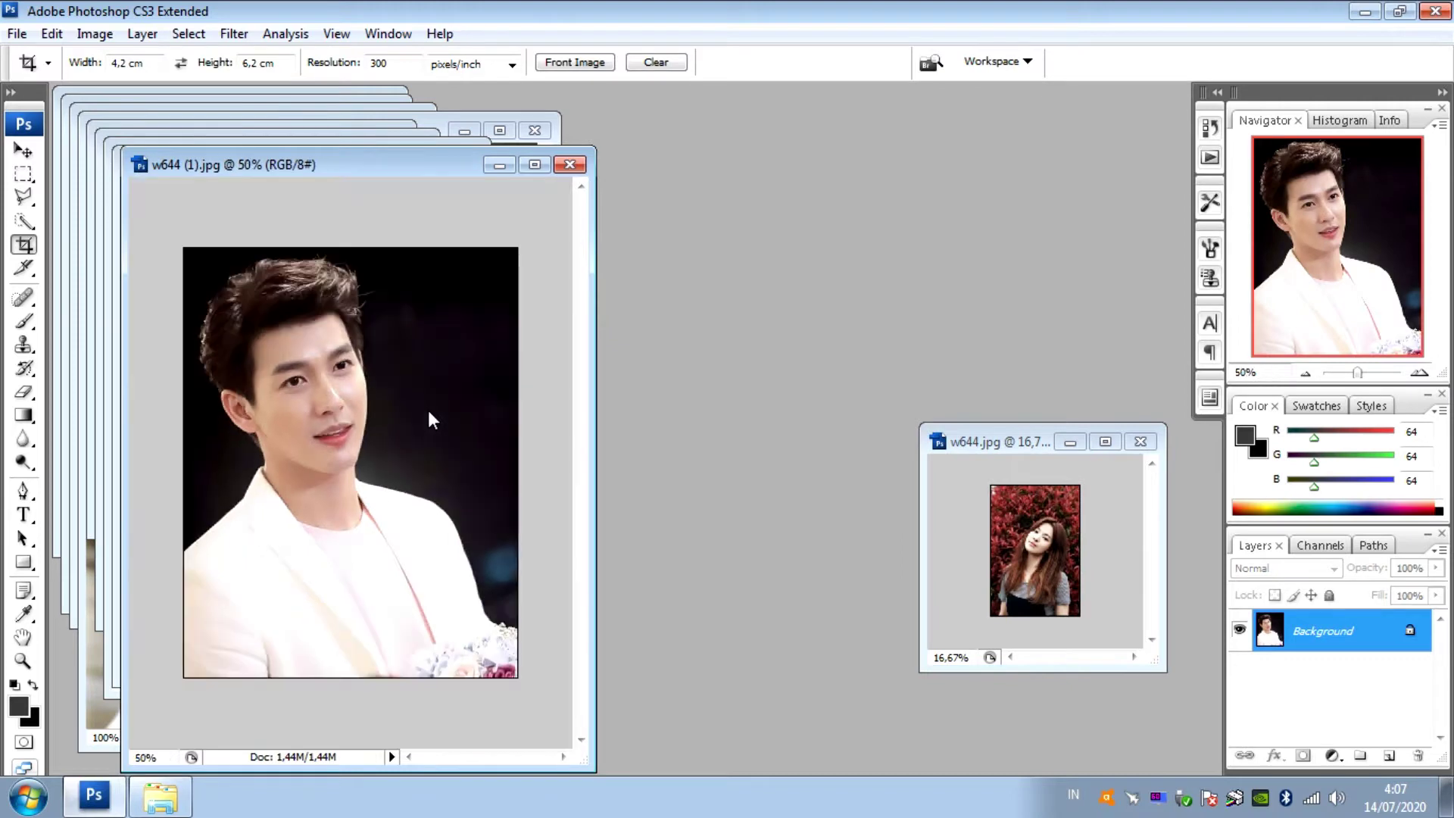
key("ctrl+minus")
key("ctrl+minus")
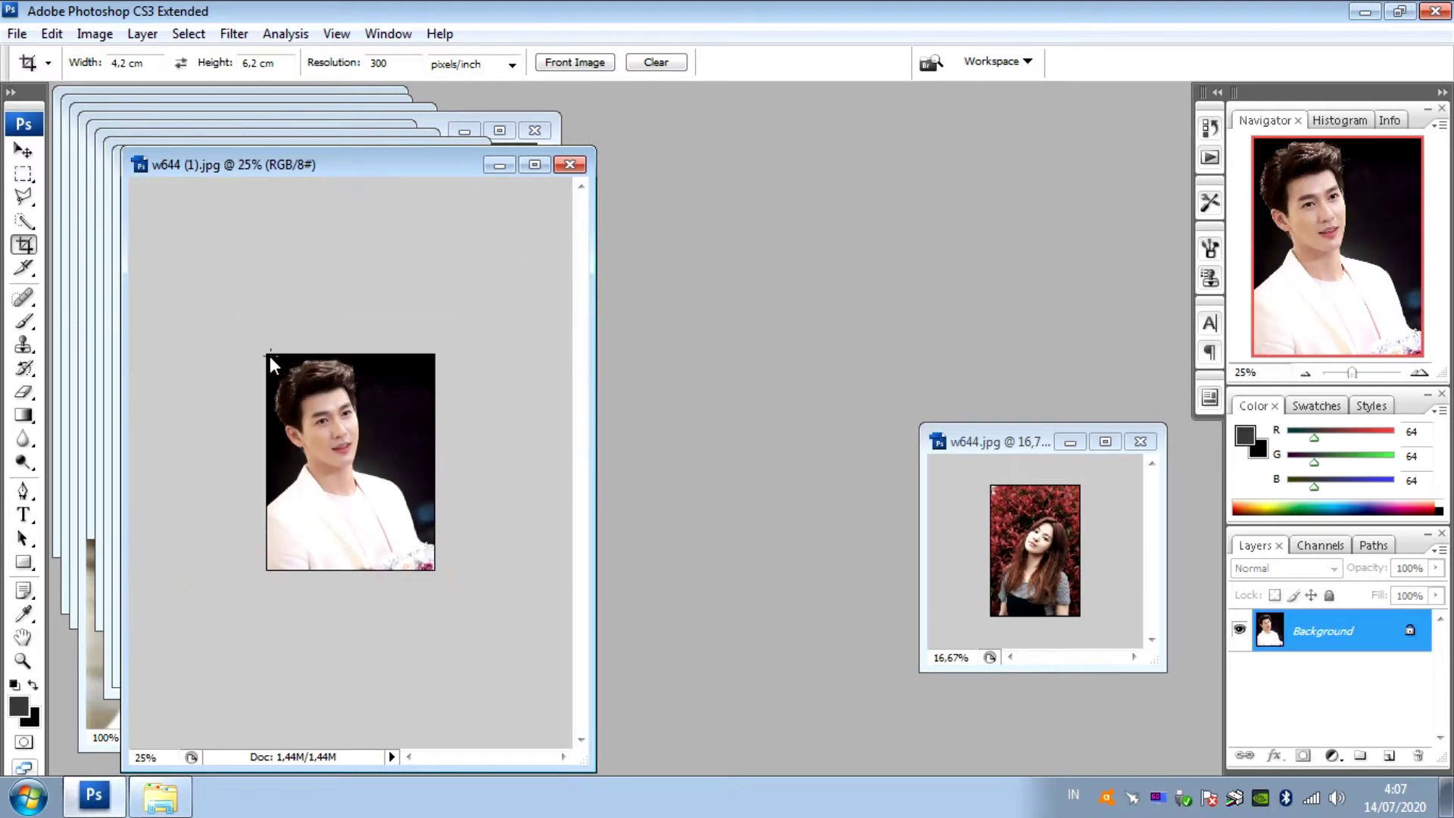
left_click_drag(270, 356, 453, 595)
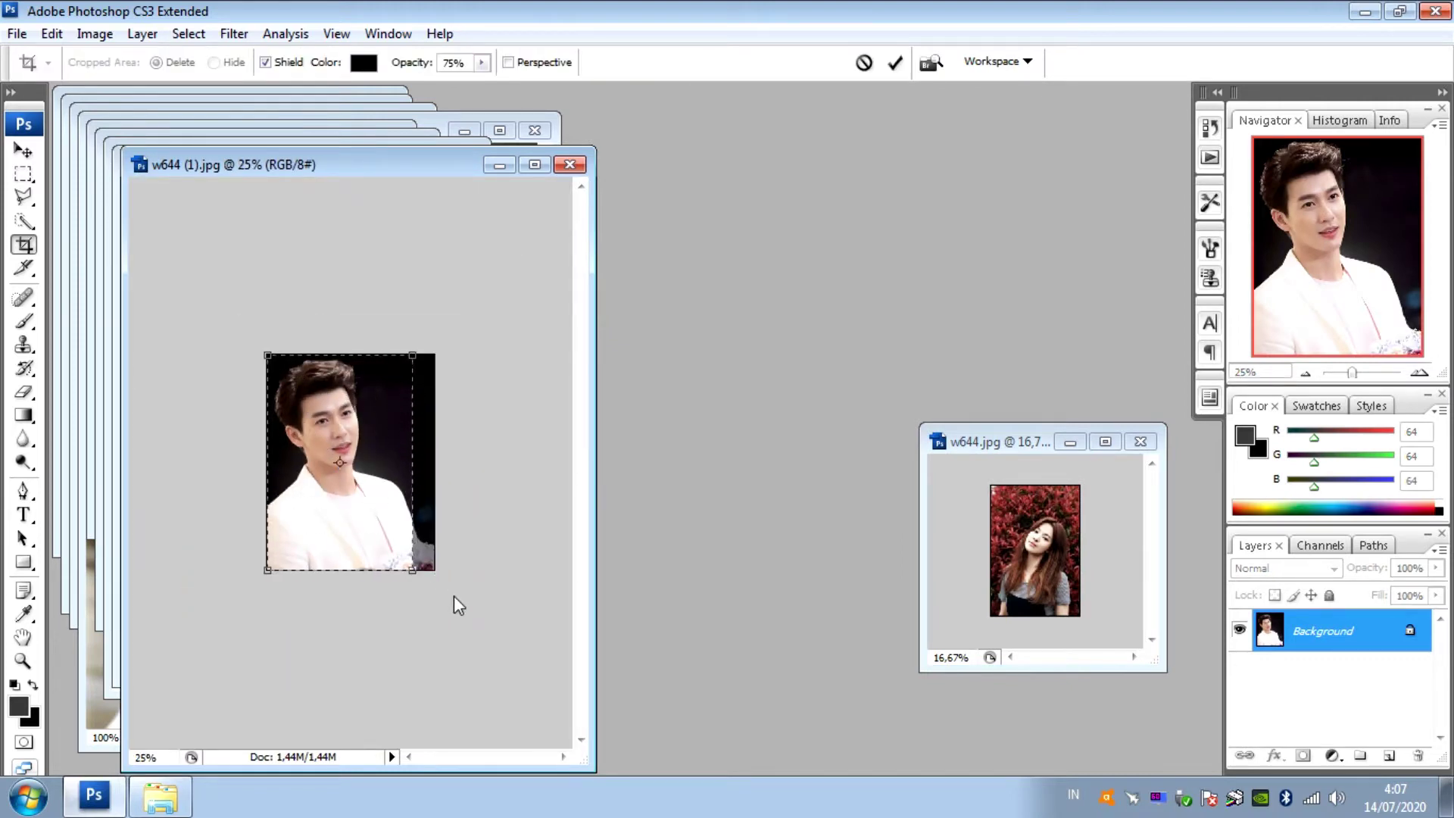
key("Return")
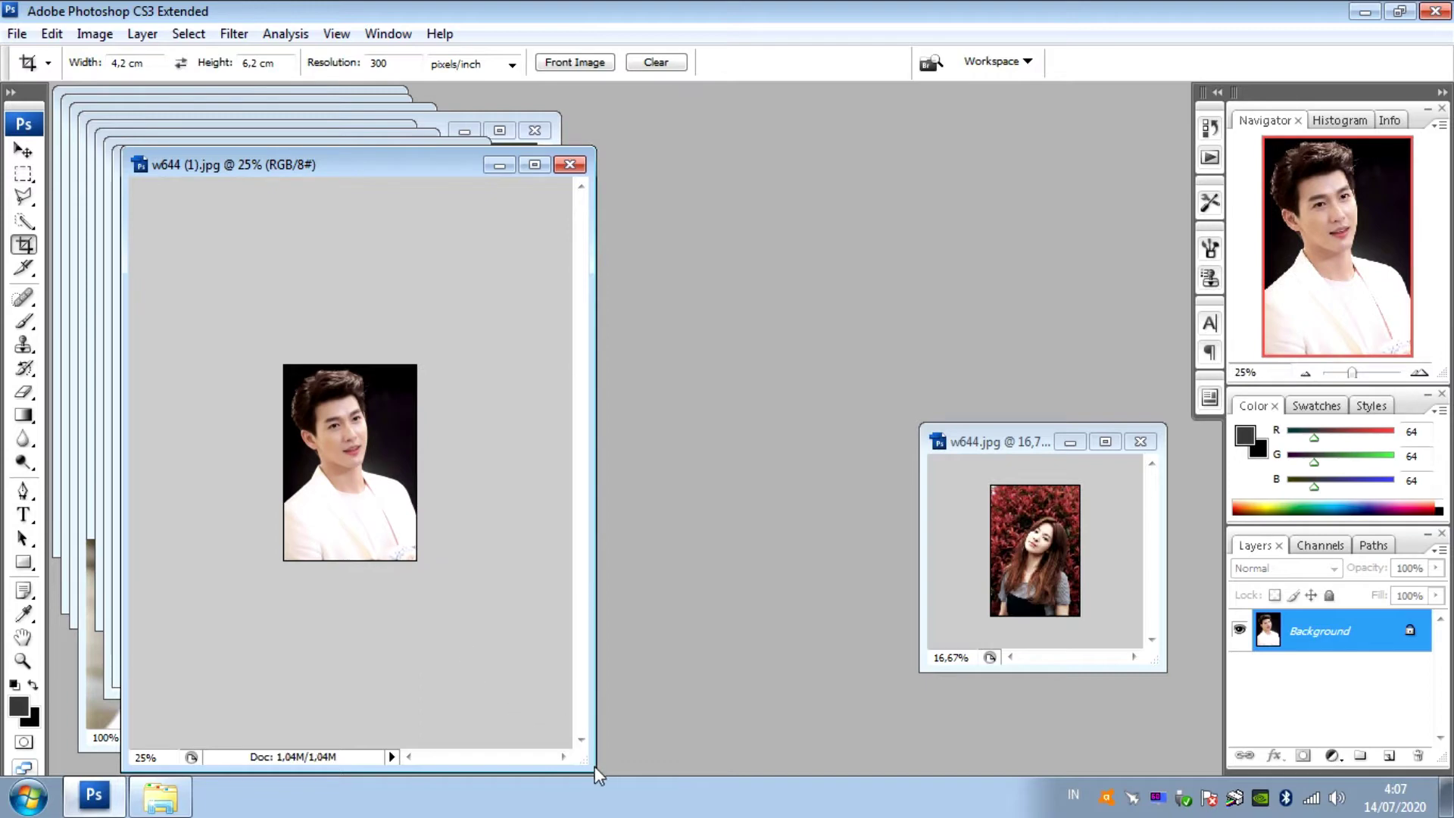
left_click_drag(597, 756, 399, 447)
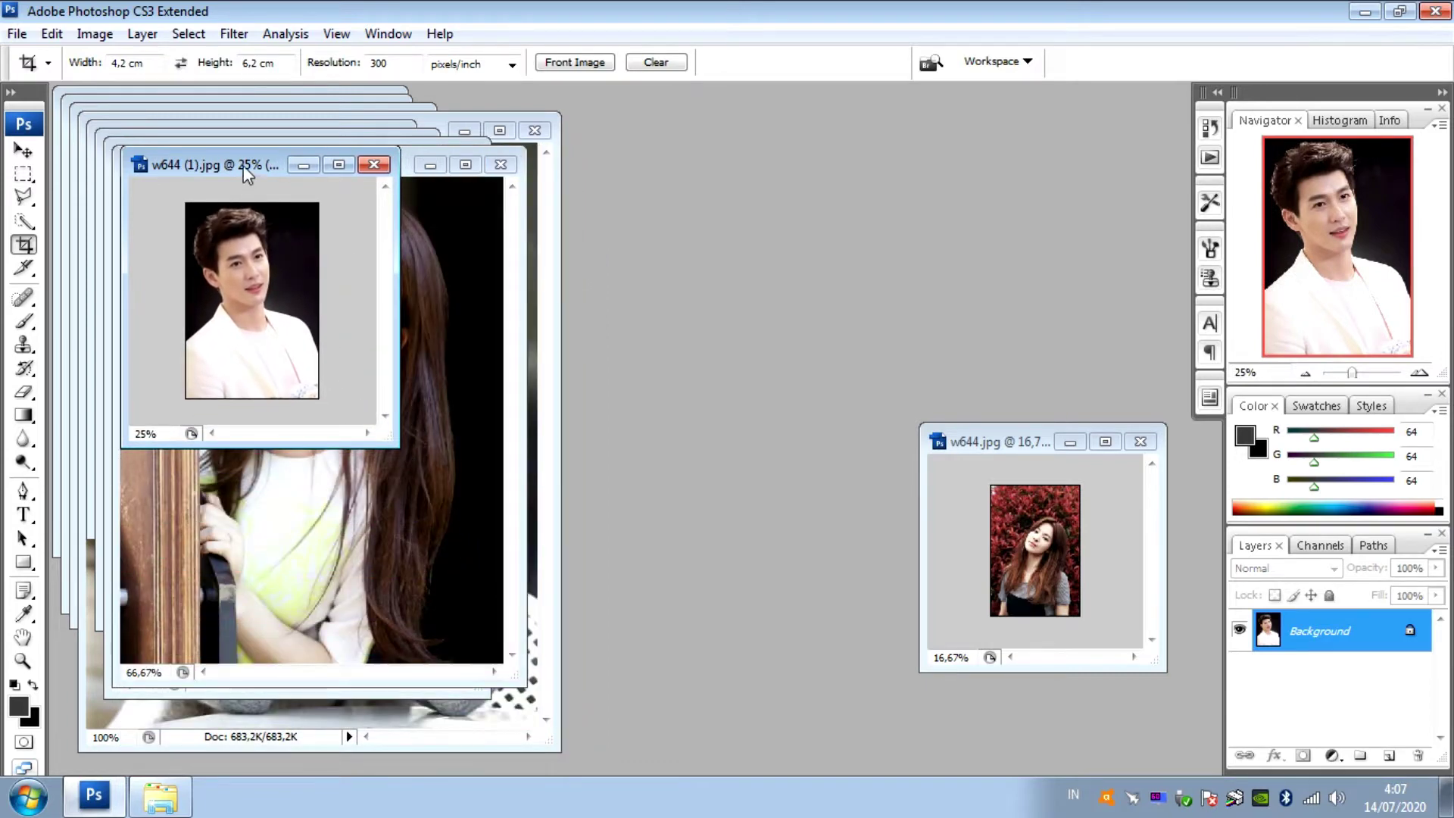
left_click_drag(243, 165, 1024, 438)
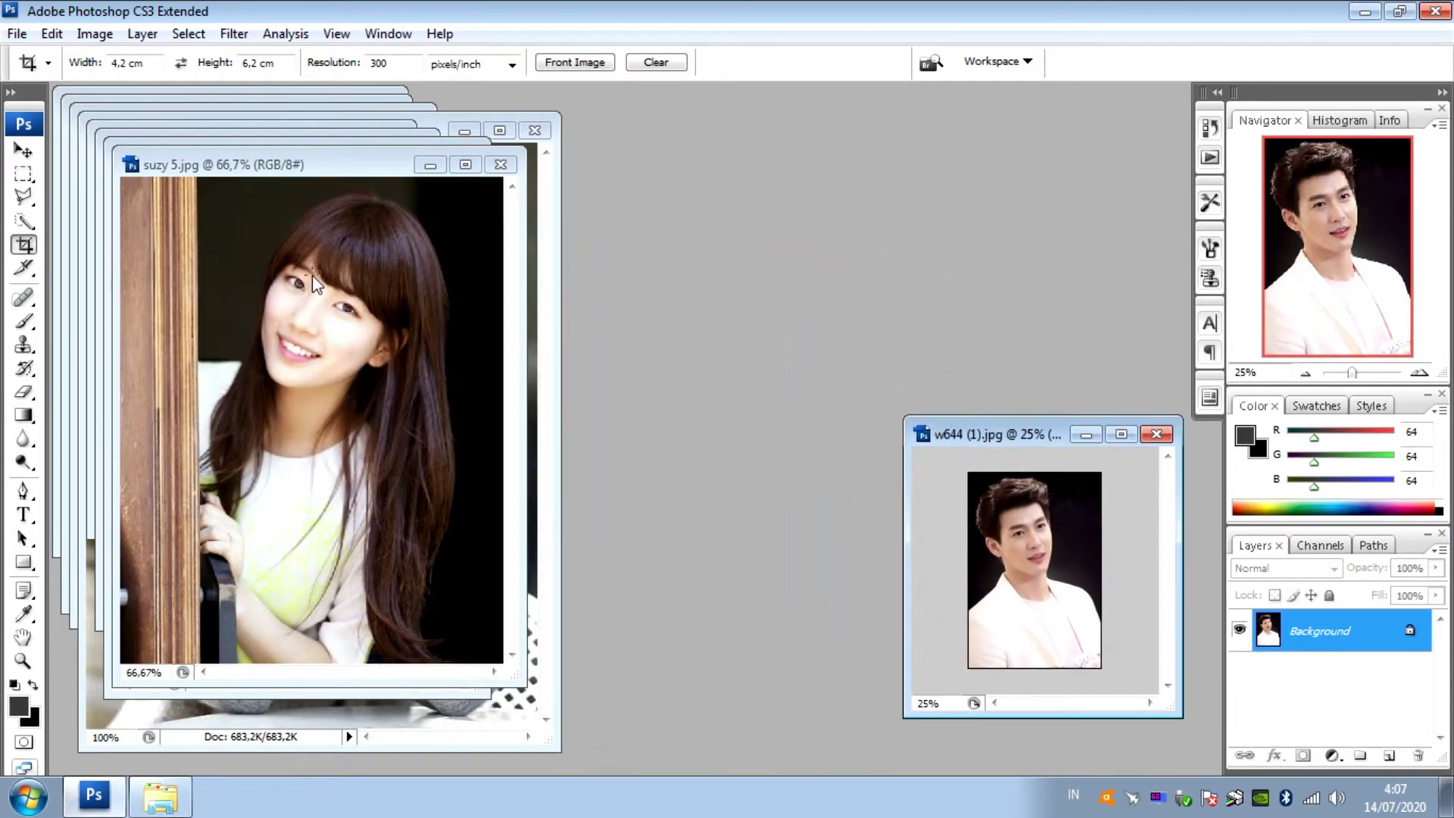
left_click_drag(906, 417, 937, 438)
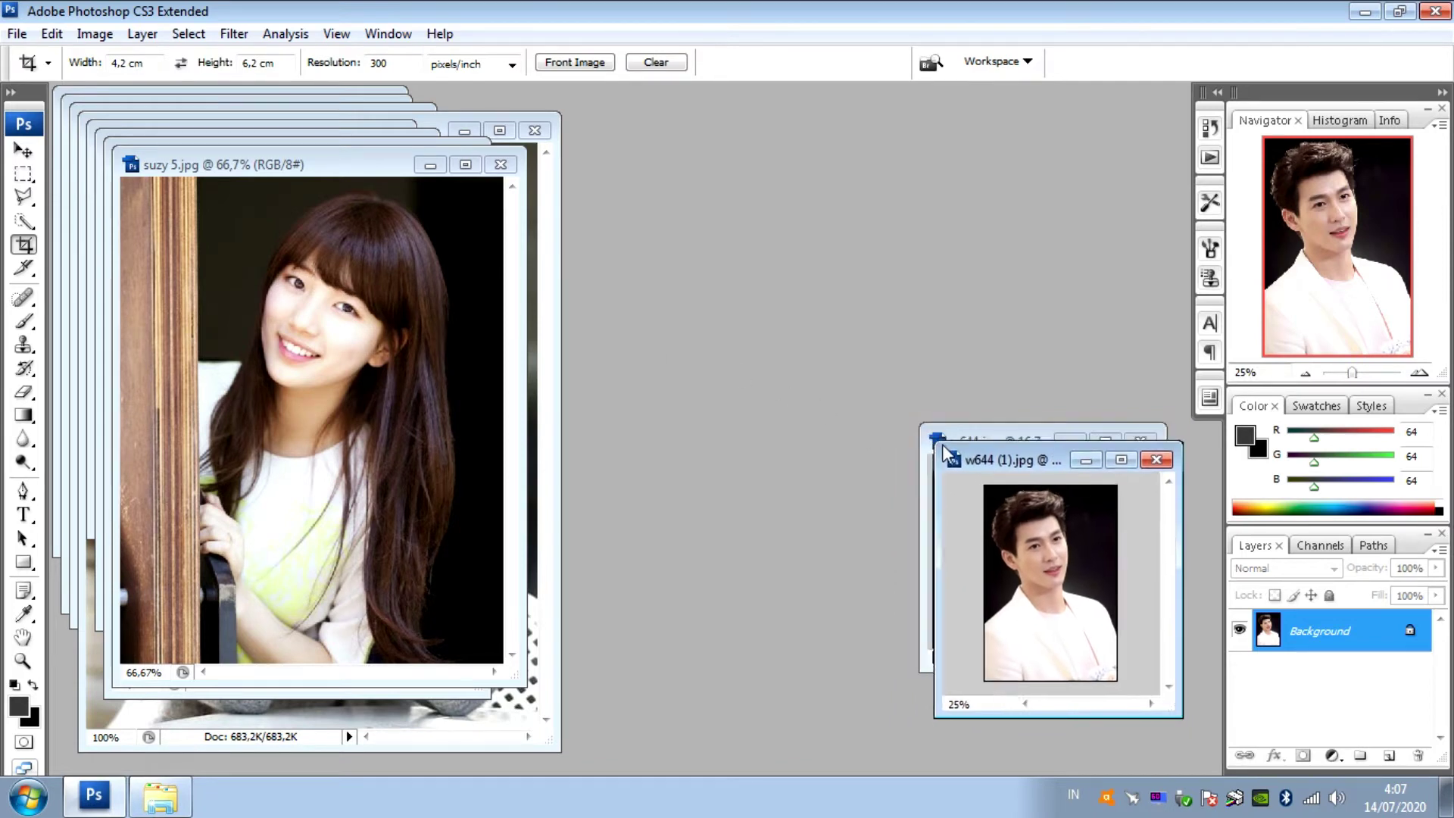
Crop suzy 5.jpg to 4.2 × 6.2 cm and shrink it aside.
left_click(381, 278)
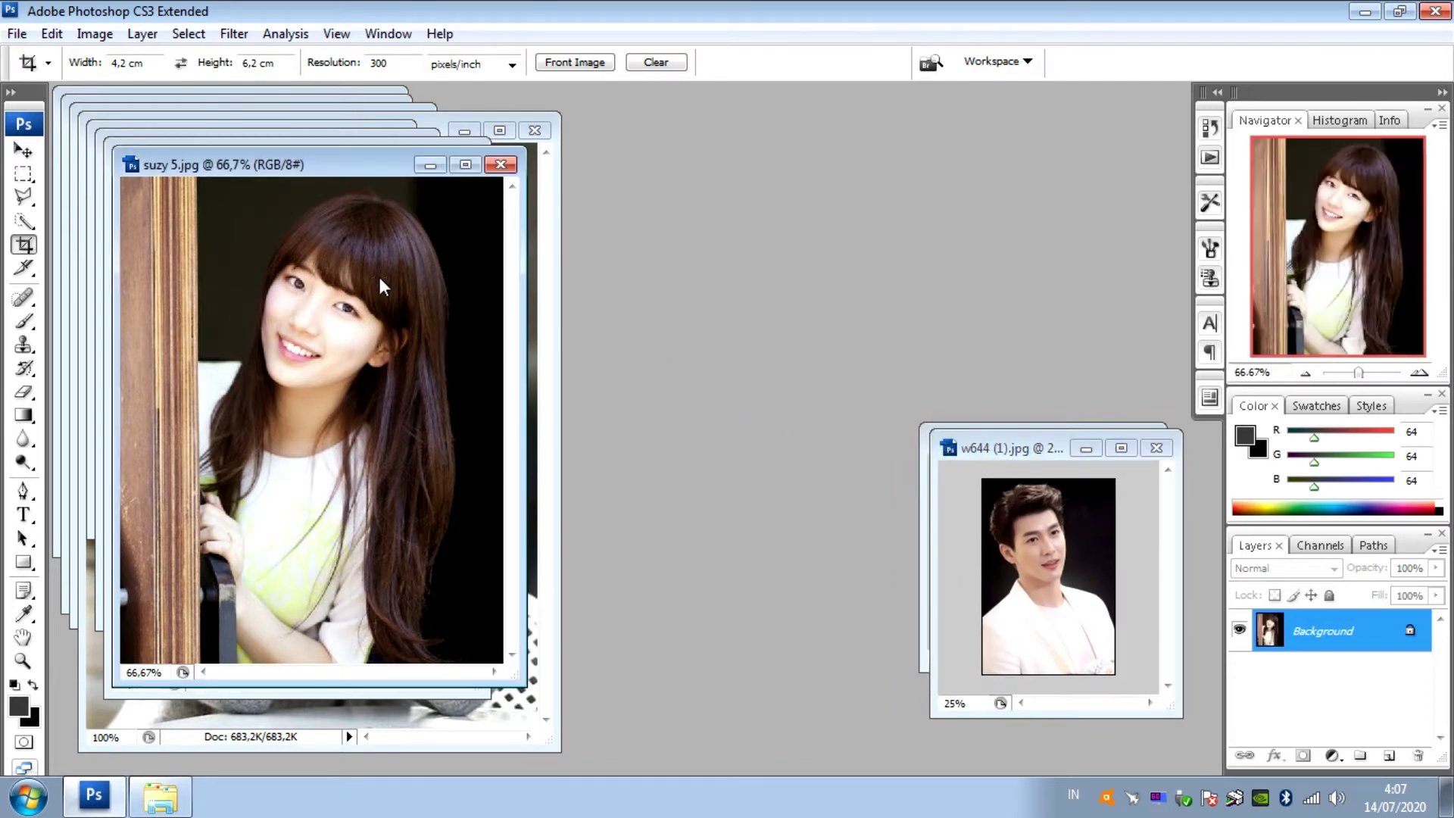
key("ctrl+minus")
key("ctrl+minus")
key("ctrl+minus")
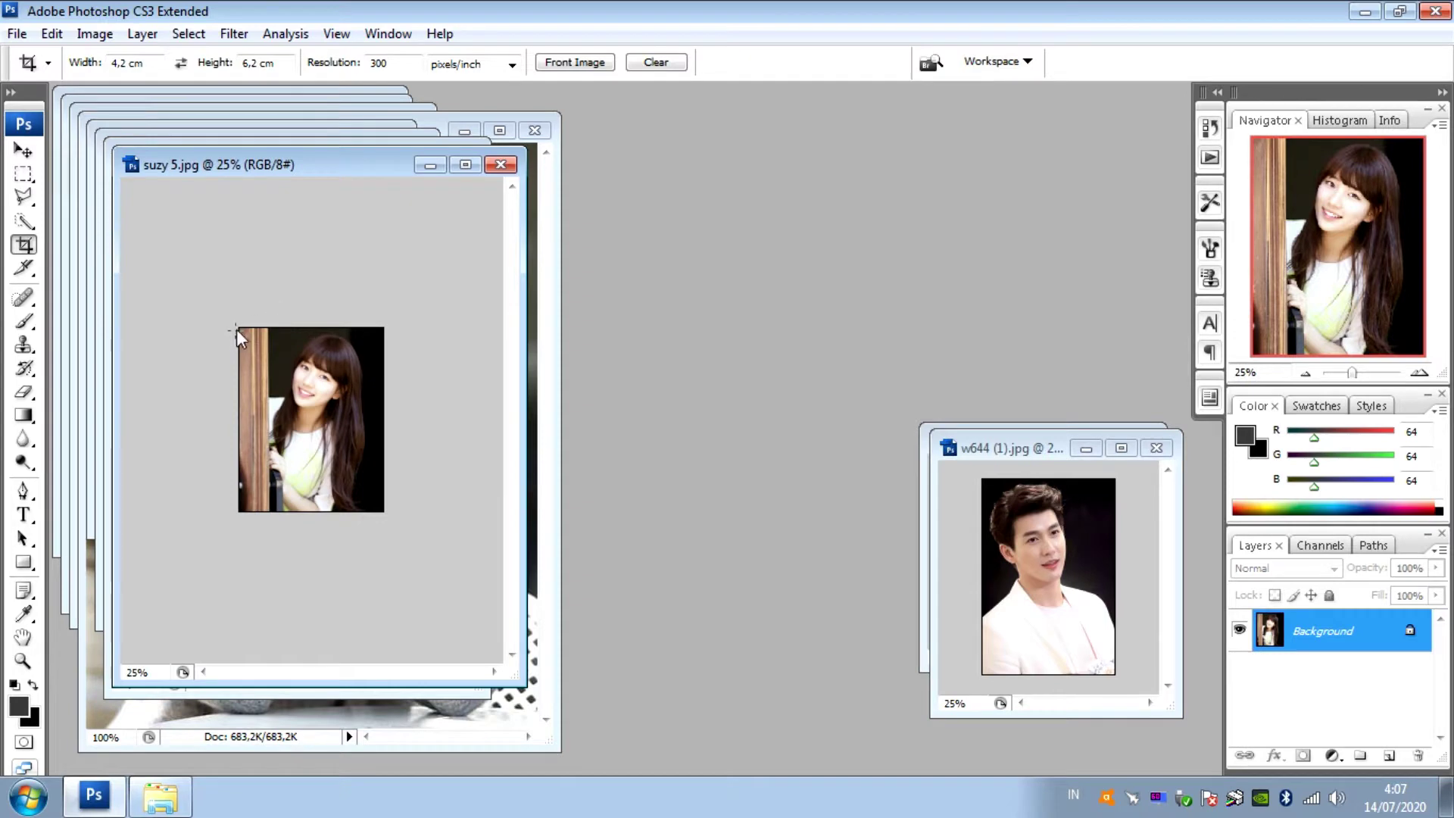
left_click_drag(236, 329, 367, 512)
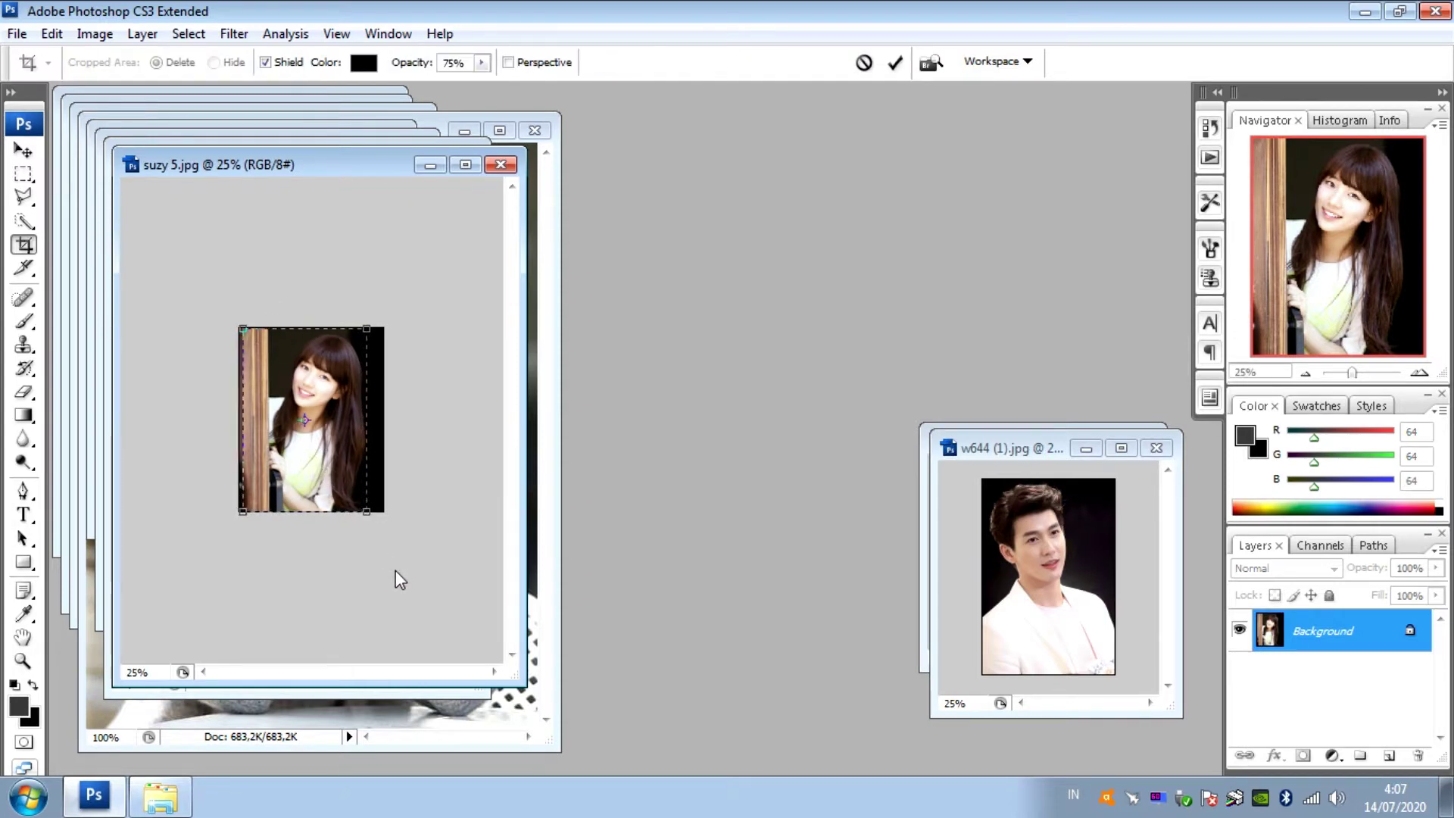
key("Return")
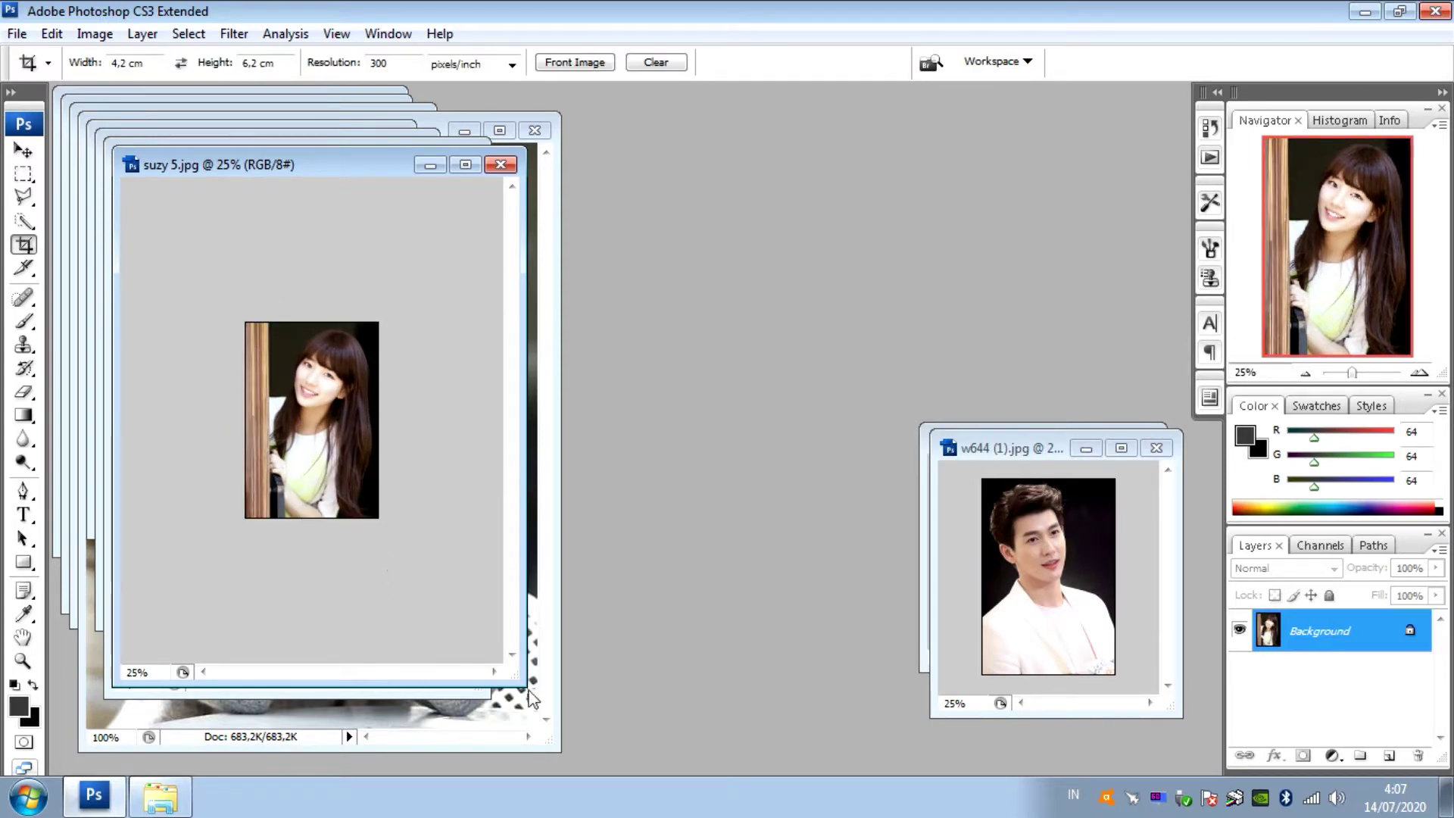
left_click_drag(526, 685, 385, 452)
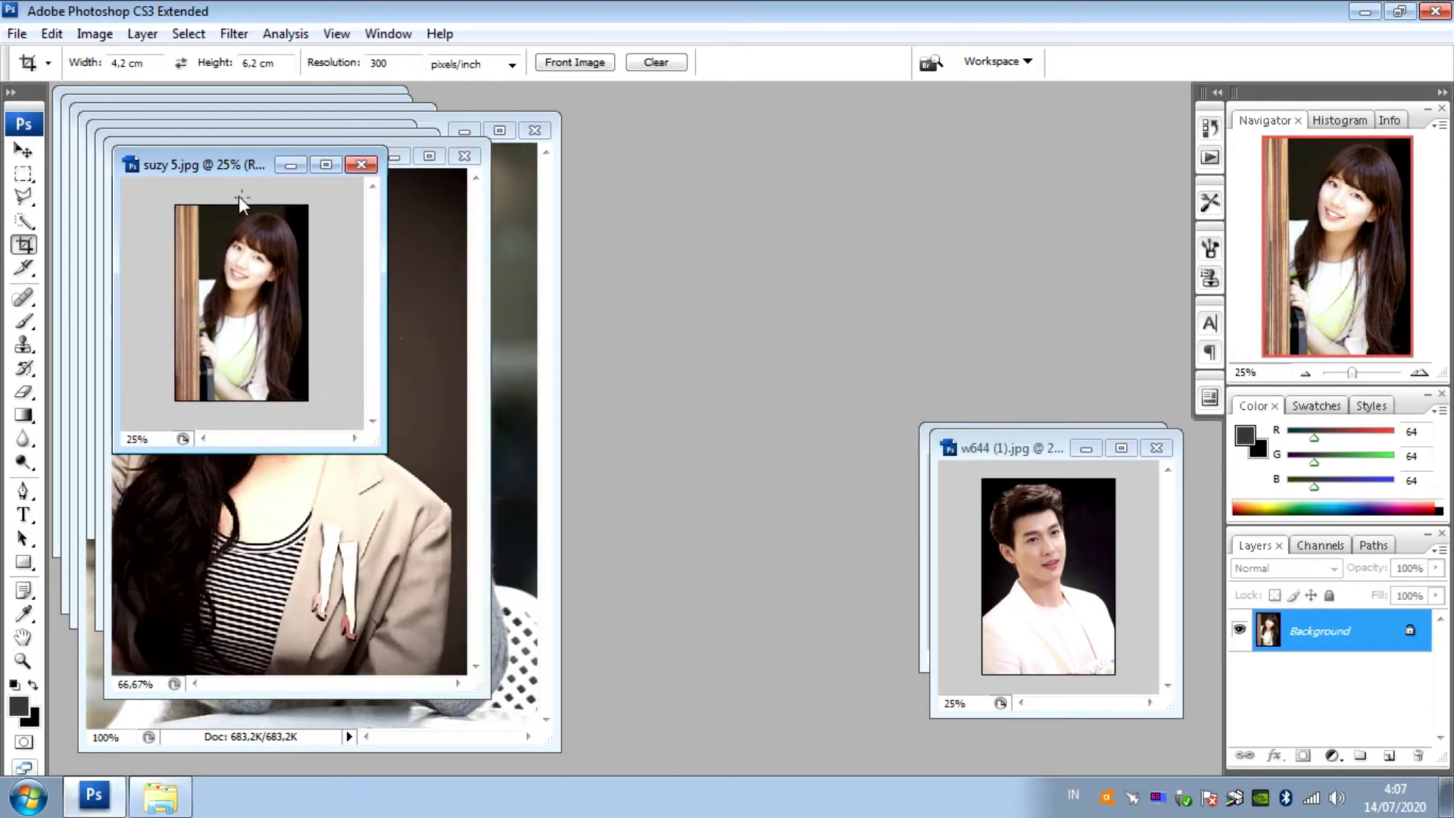
left_click_drag(218, 162, 1022, 434)
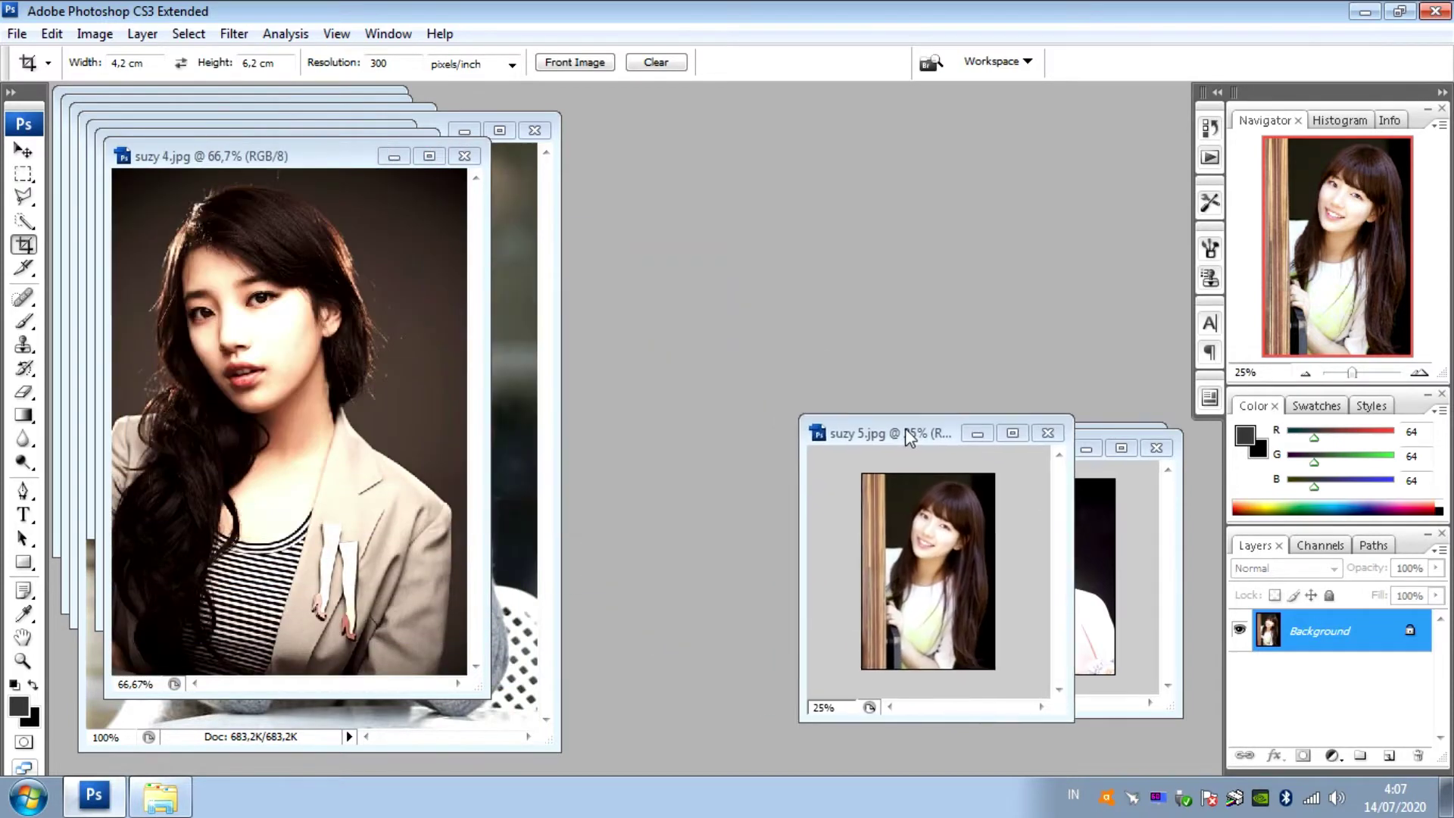
Crop suzy 4.jpg to 4.2 × 6.2 cm and shrink it aside.
left_click(276, 272)
key("ctrl+minus")
key("ctrl+minus")
key("ctrl+minus")
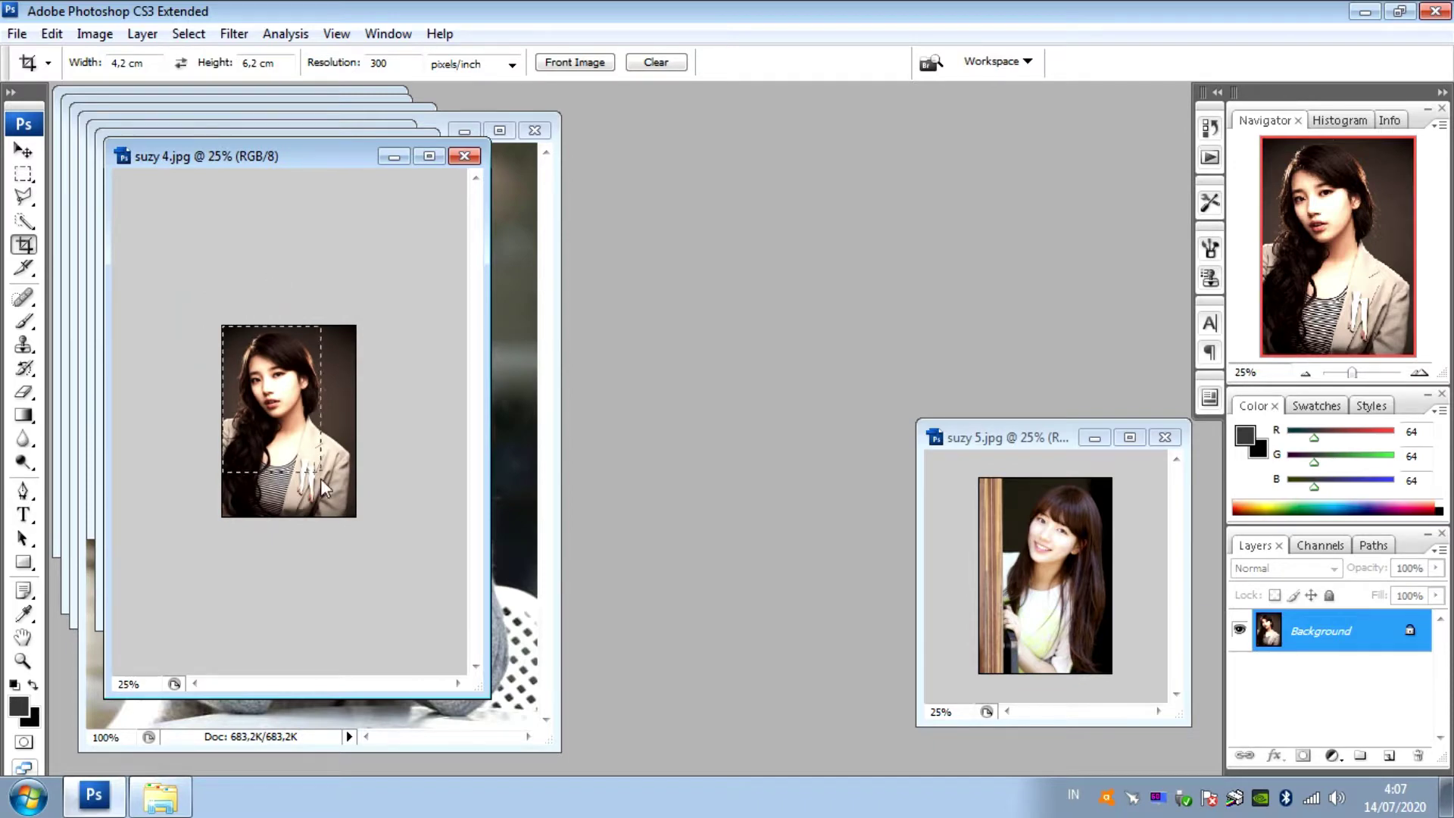
left_click_drag(215, 323, 380, 562)
key("Return")
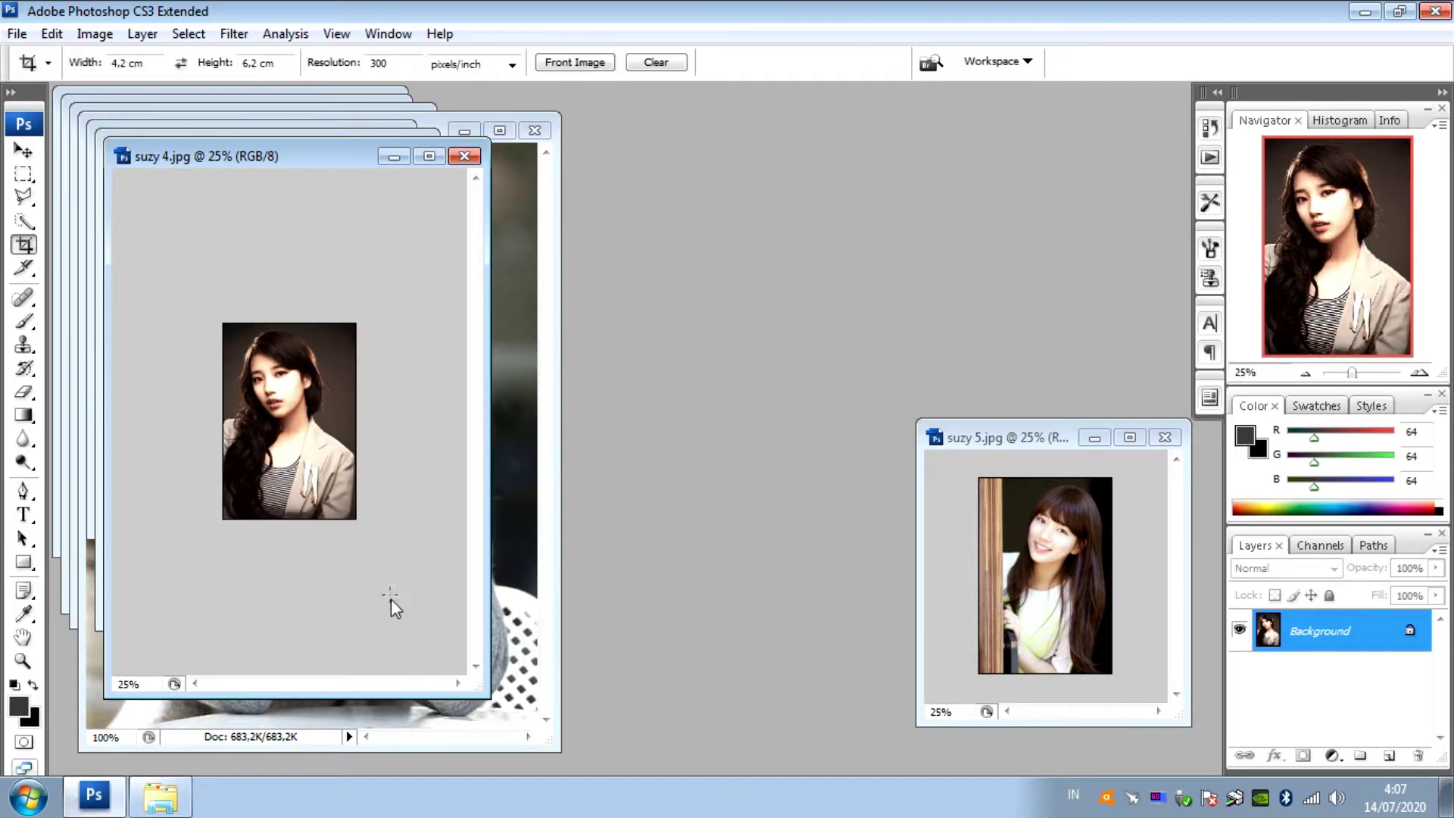
left_click_drag(488, 696, 423, 595)
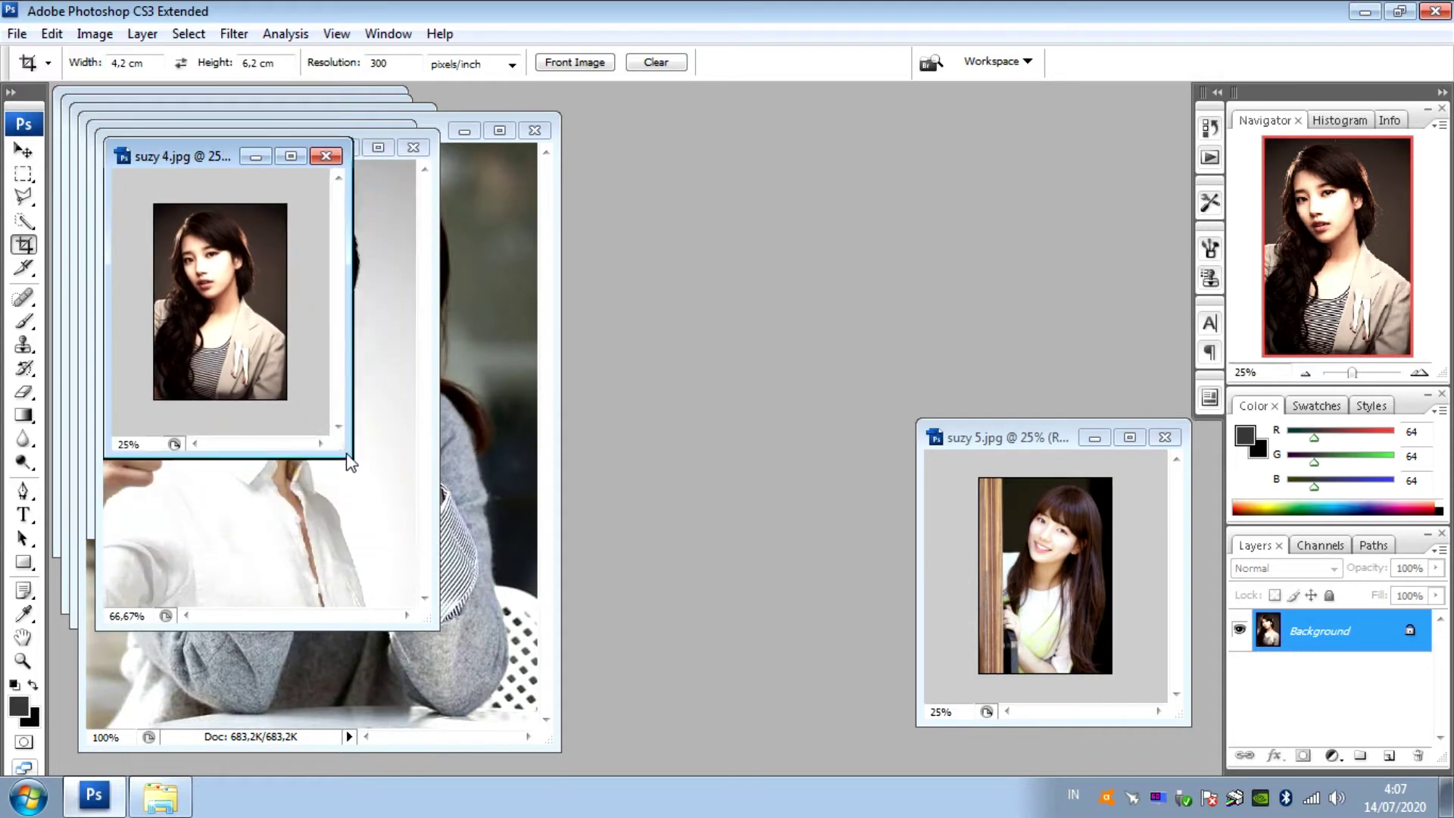
left_click_drag(210, 152, 1014, 443)
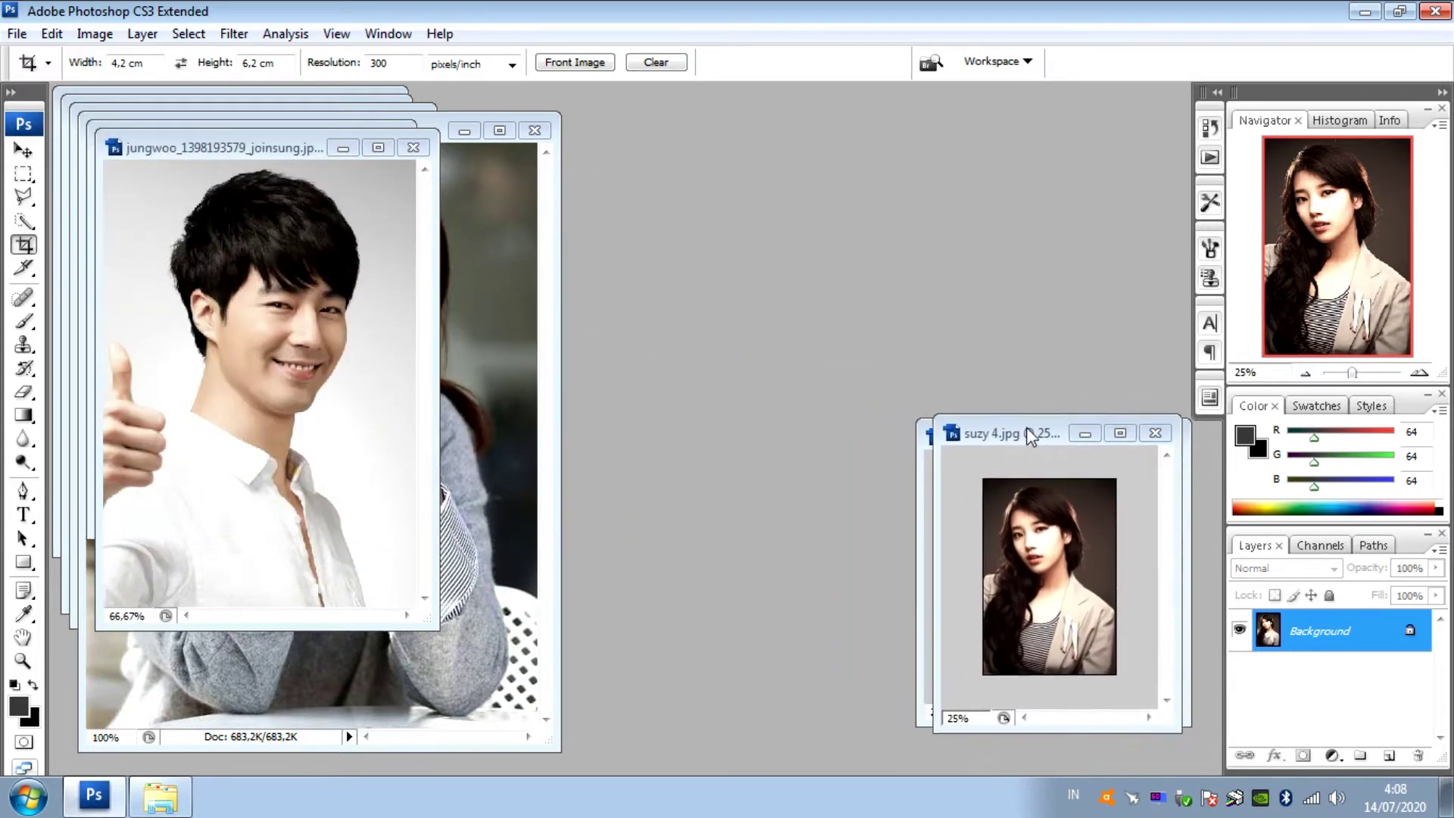
Crop the thumbs-up portrait to 4.2 × 6.2 cm.
left_click(266, 280)
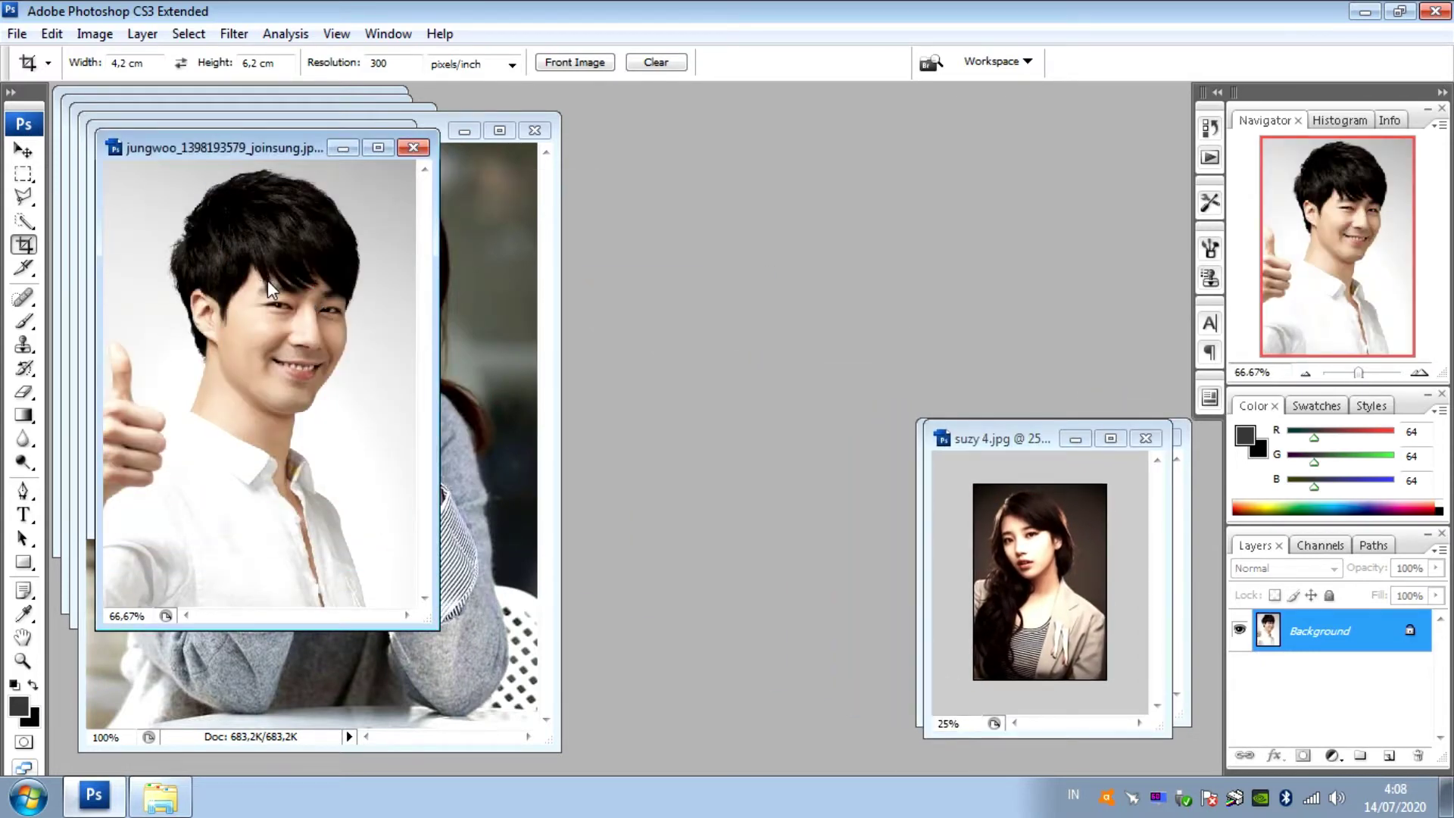
key("ctrl+minus")
key("ctrl+minus")
key("ctrl+minus")
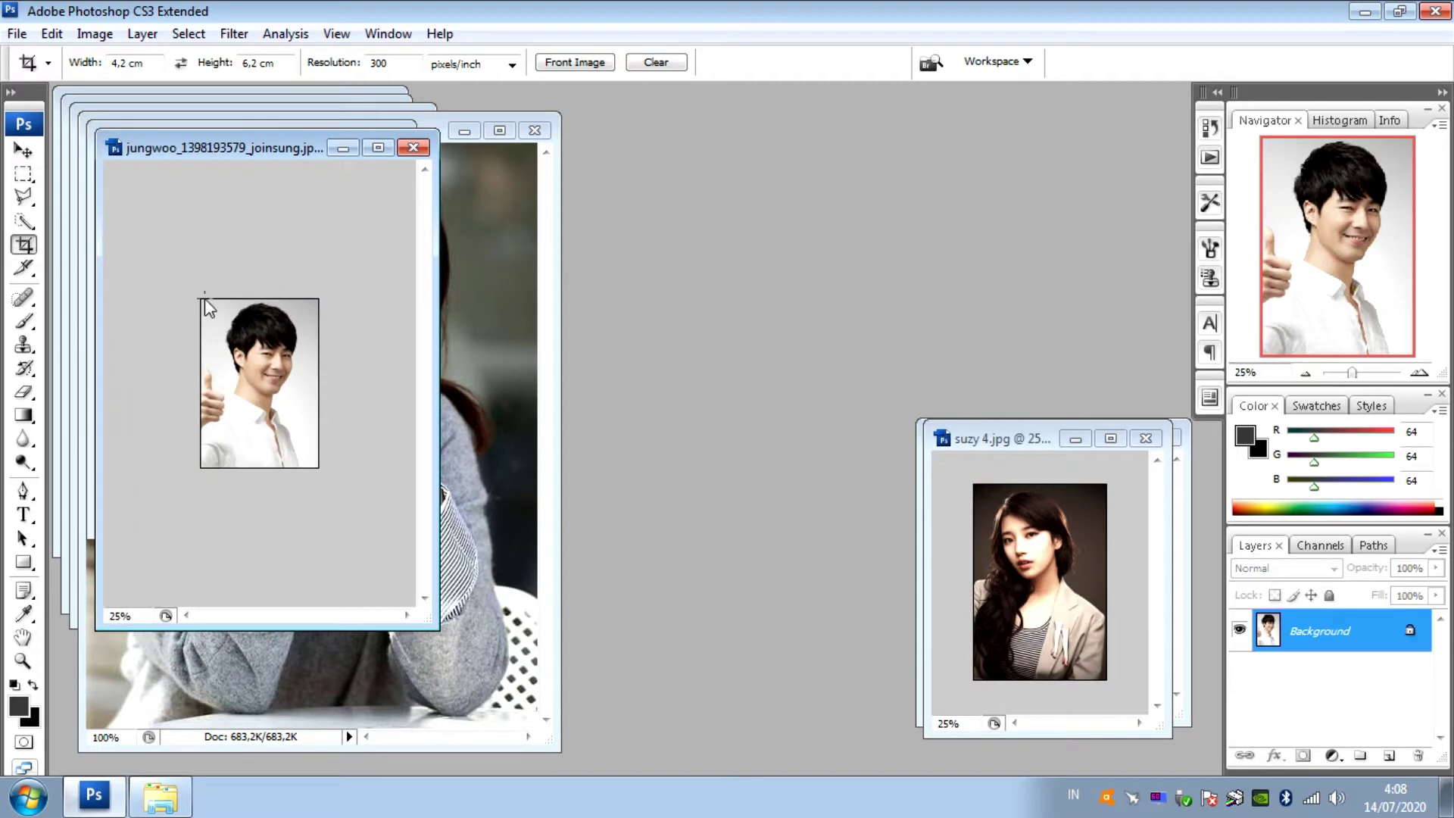
mouse_move(200, 298)
left_mouse_down()
mouse_move(427, 588)
mouse_move(315, 417)
left_mouse_up()
key("Return")
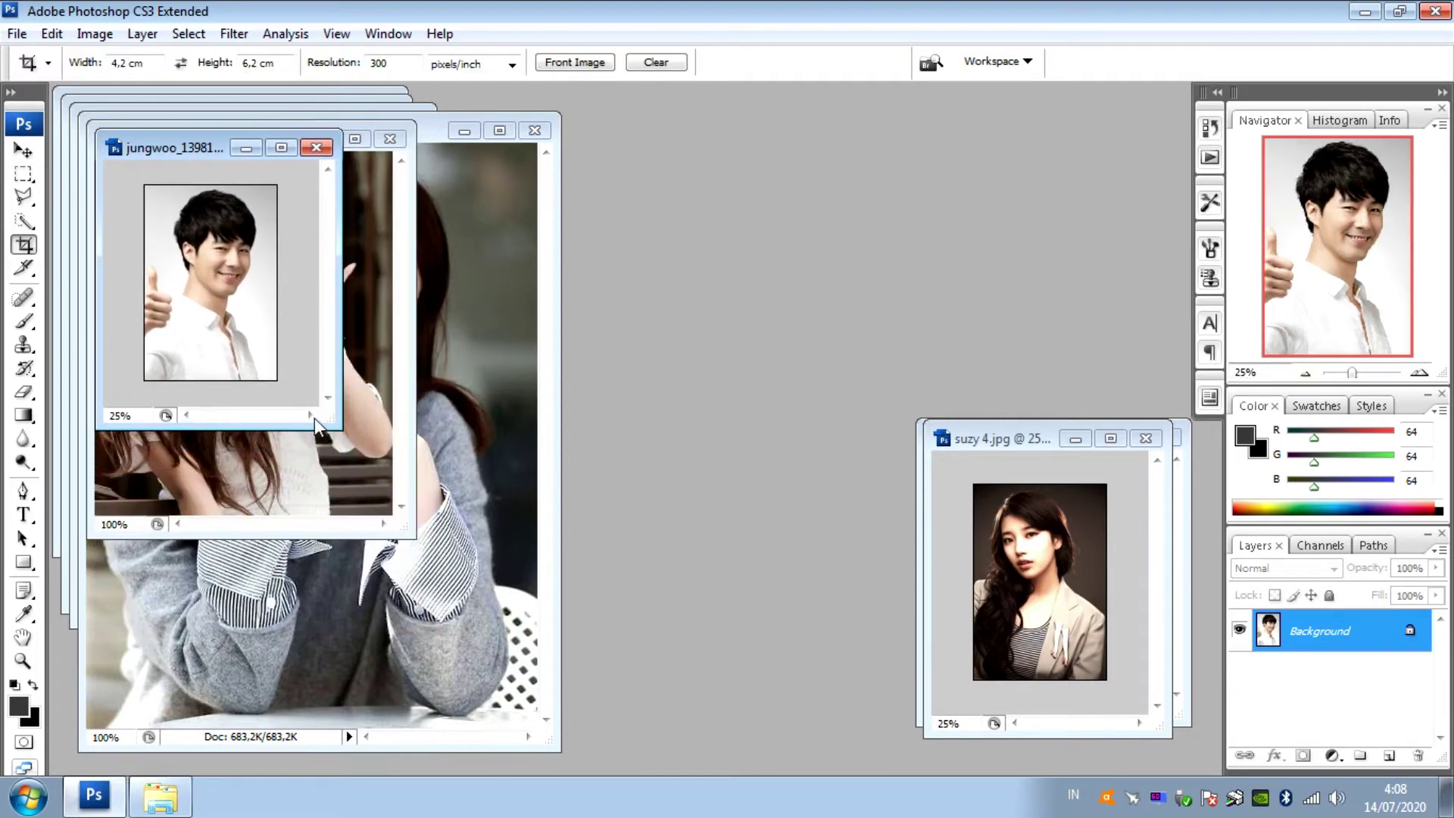
Move the thumbs-up portrait aside, then crop the waving girl's photo and set it aside.
left_click_drag(187, 152, 1010, 448)
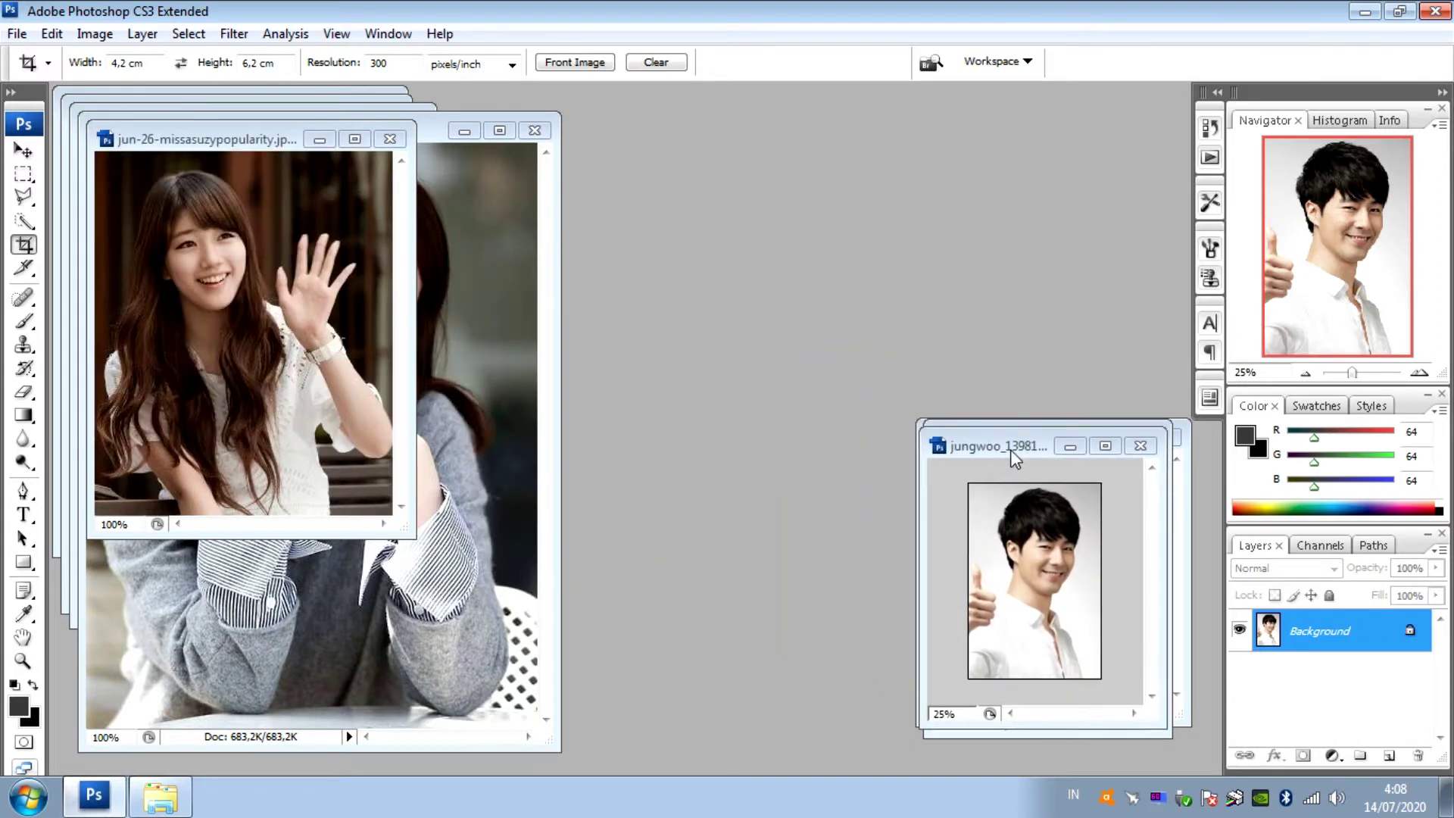
left_click(268, 328)
key("ctrl+minus")
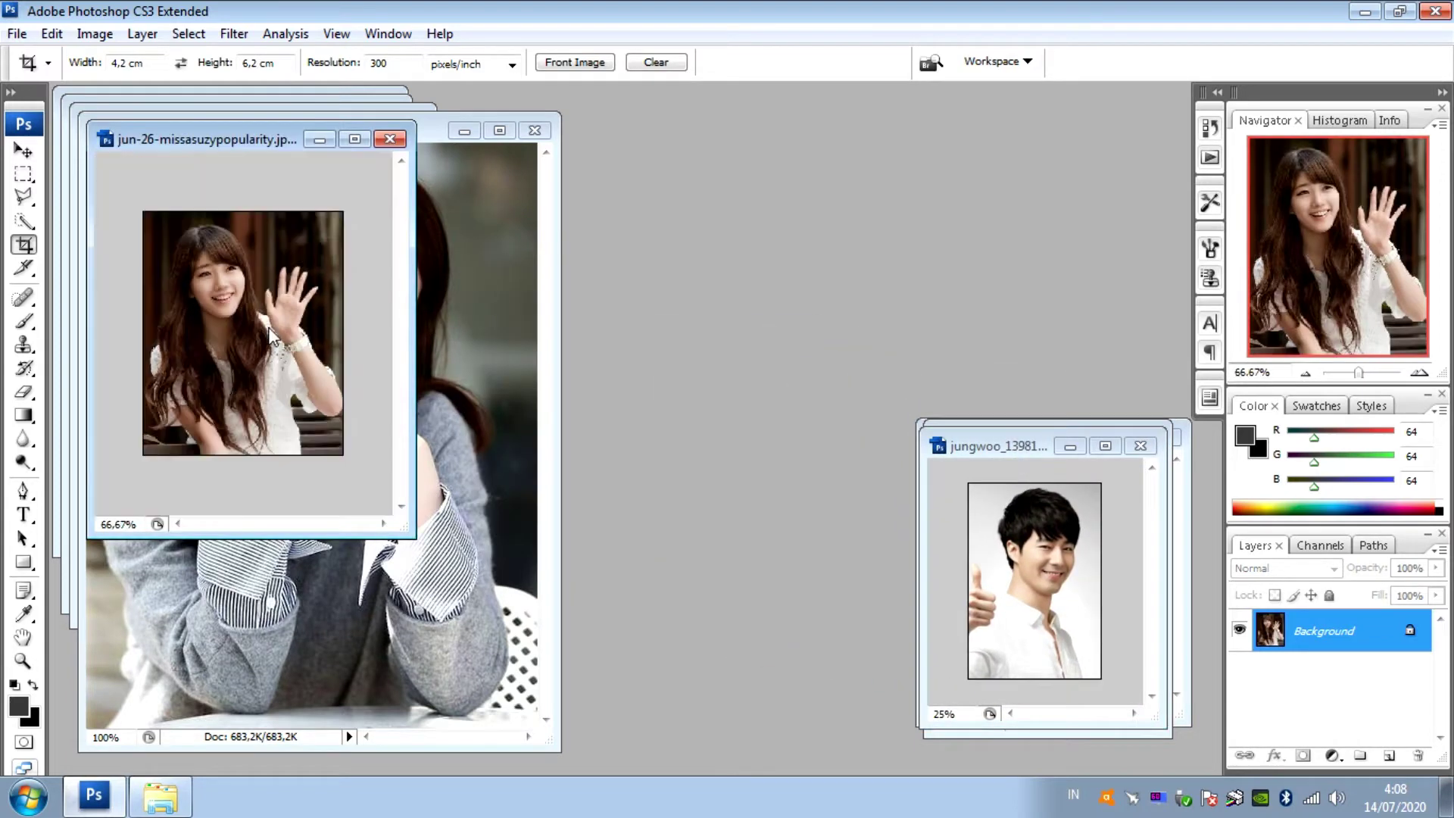
key("ctrl+minus")
key("ctrl+minus")
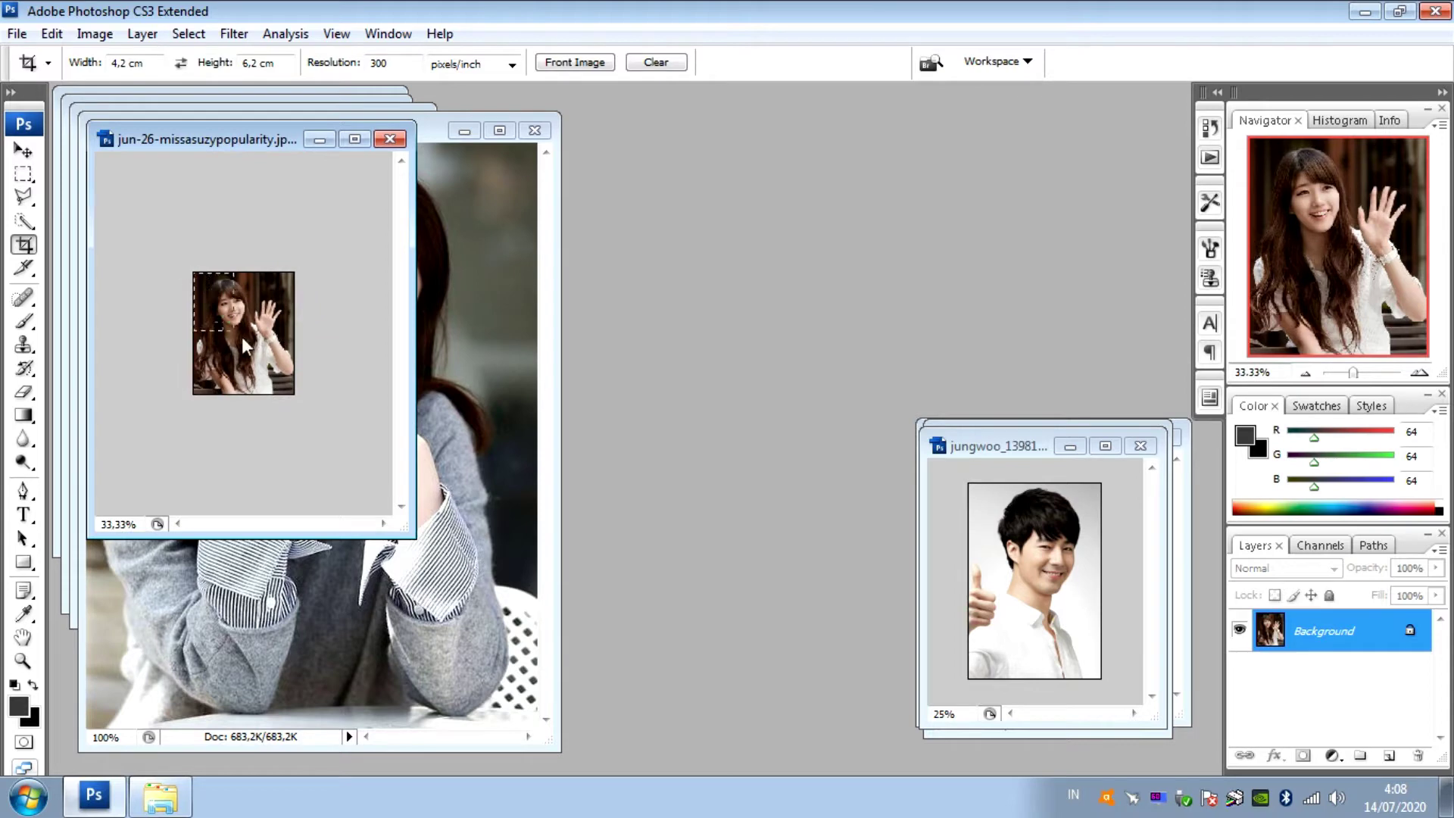
mouse_move(242, 337)
left_mouse_down()
mouse_move(276, 394)
mouse_move(290, 385)
left_mouse_up()
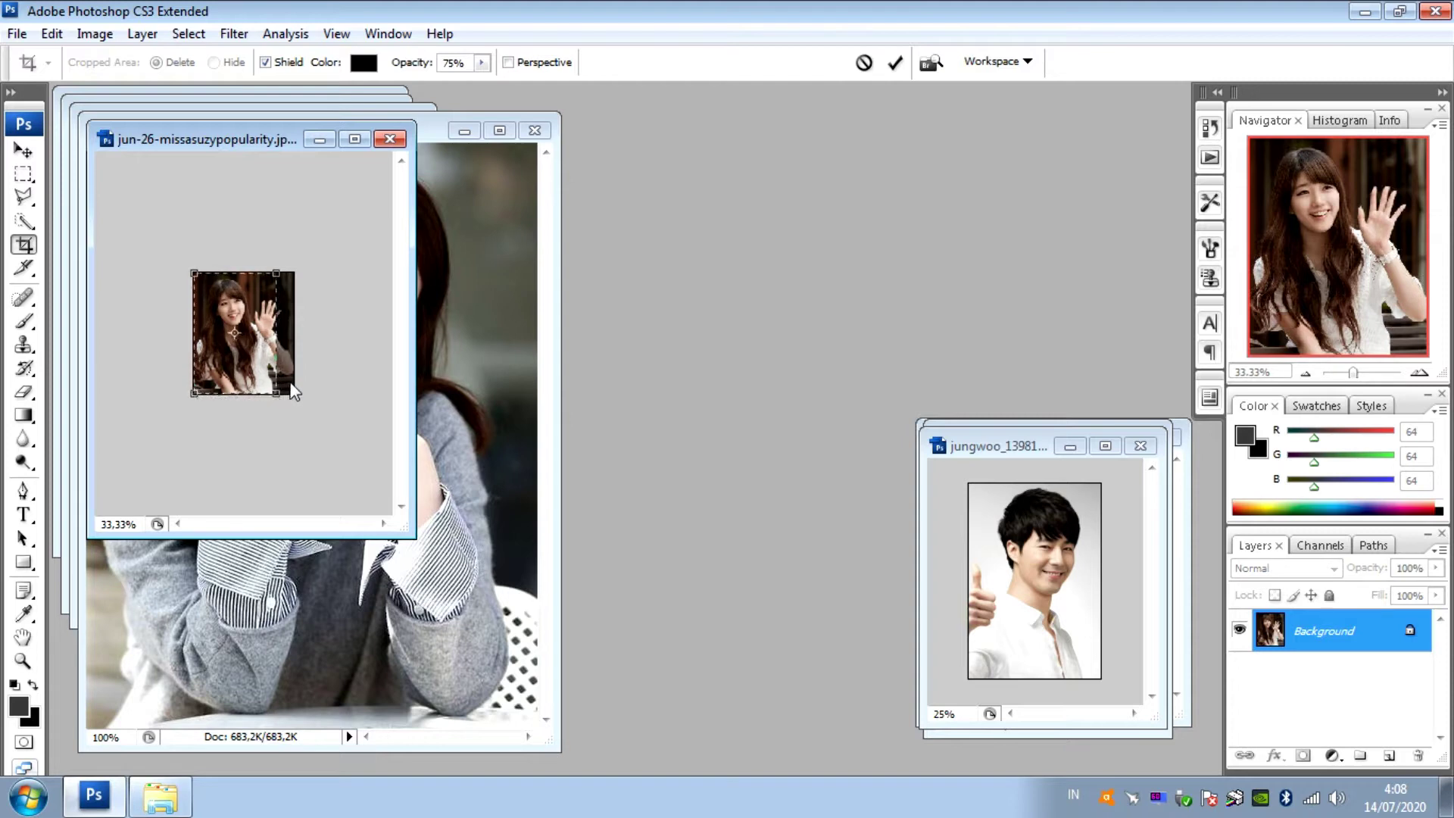
key("shift+Right")
key("shift+Right")
key("shift+Right")
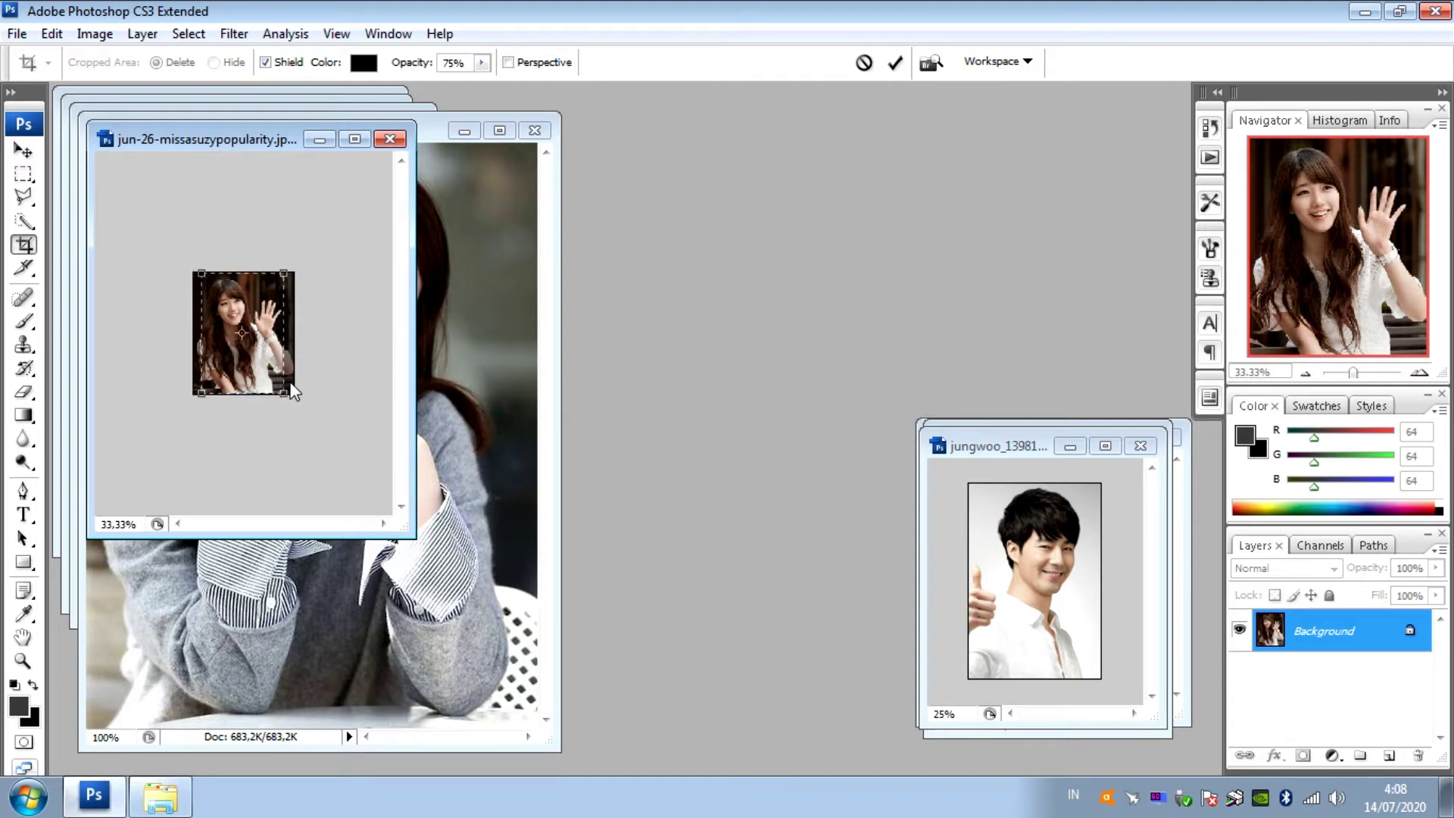
key("Return")
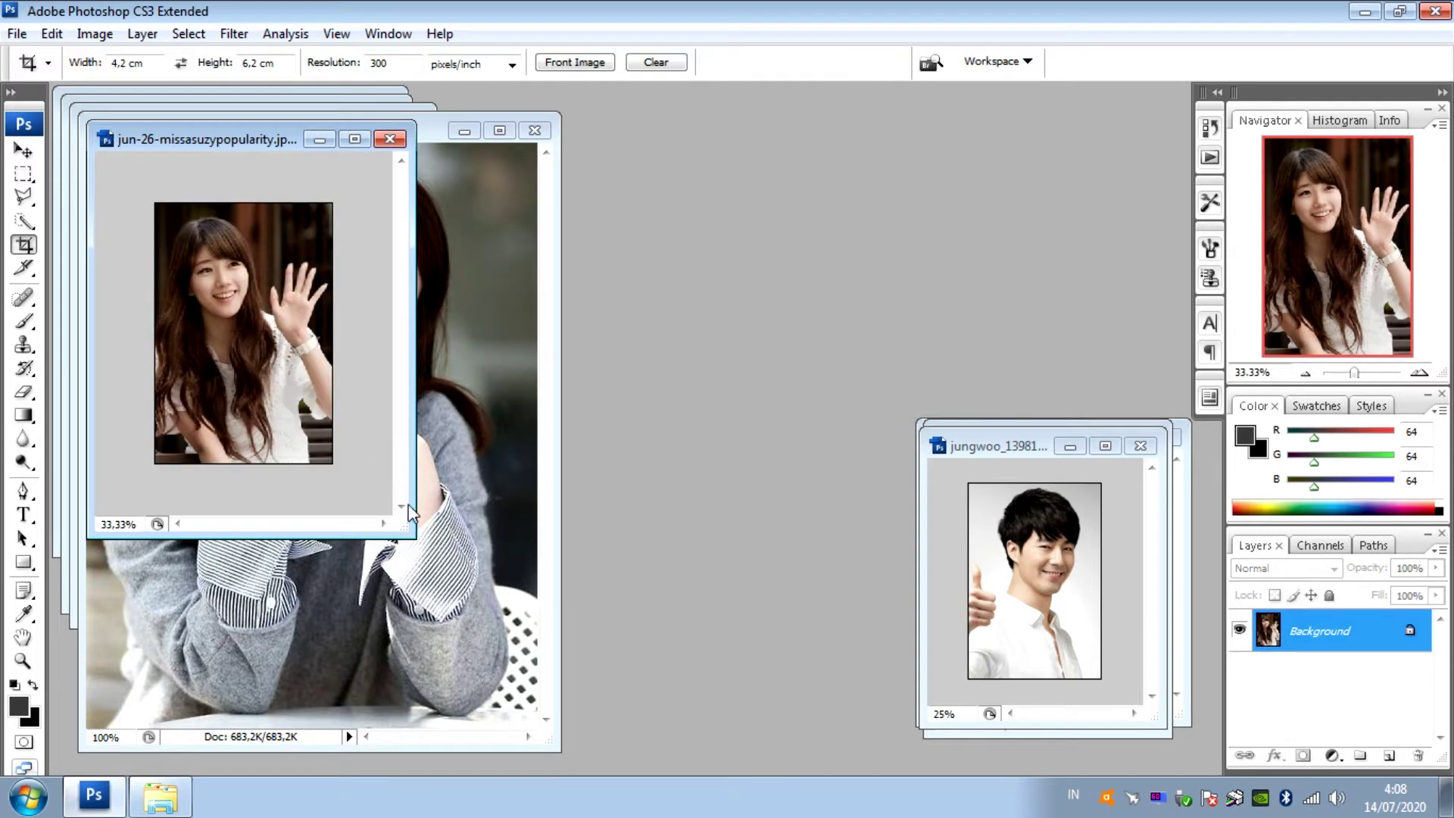
left_click_drag(415, 537, 333, 405)
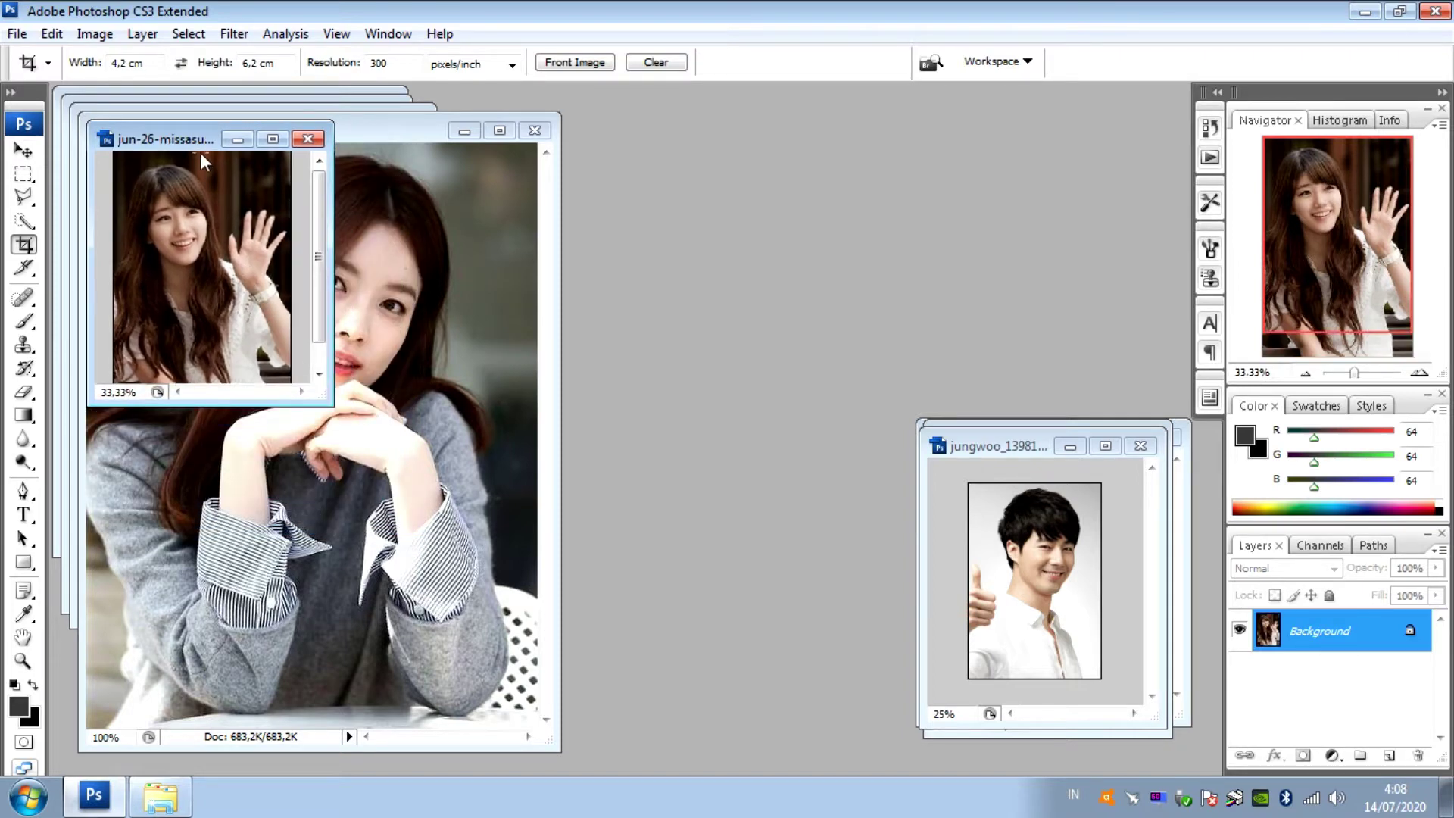
key("ctrl+minus")
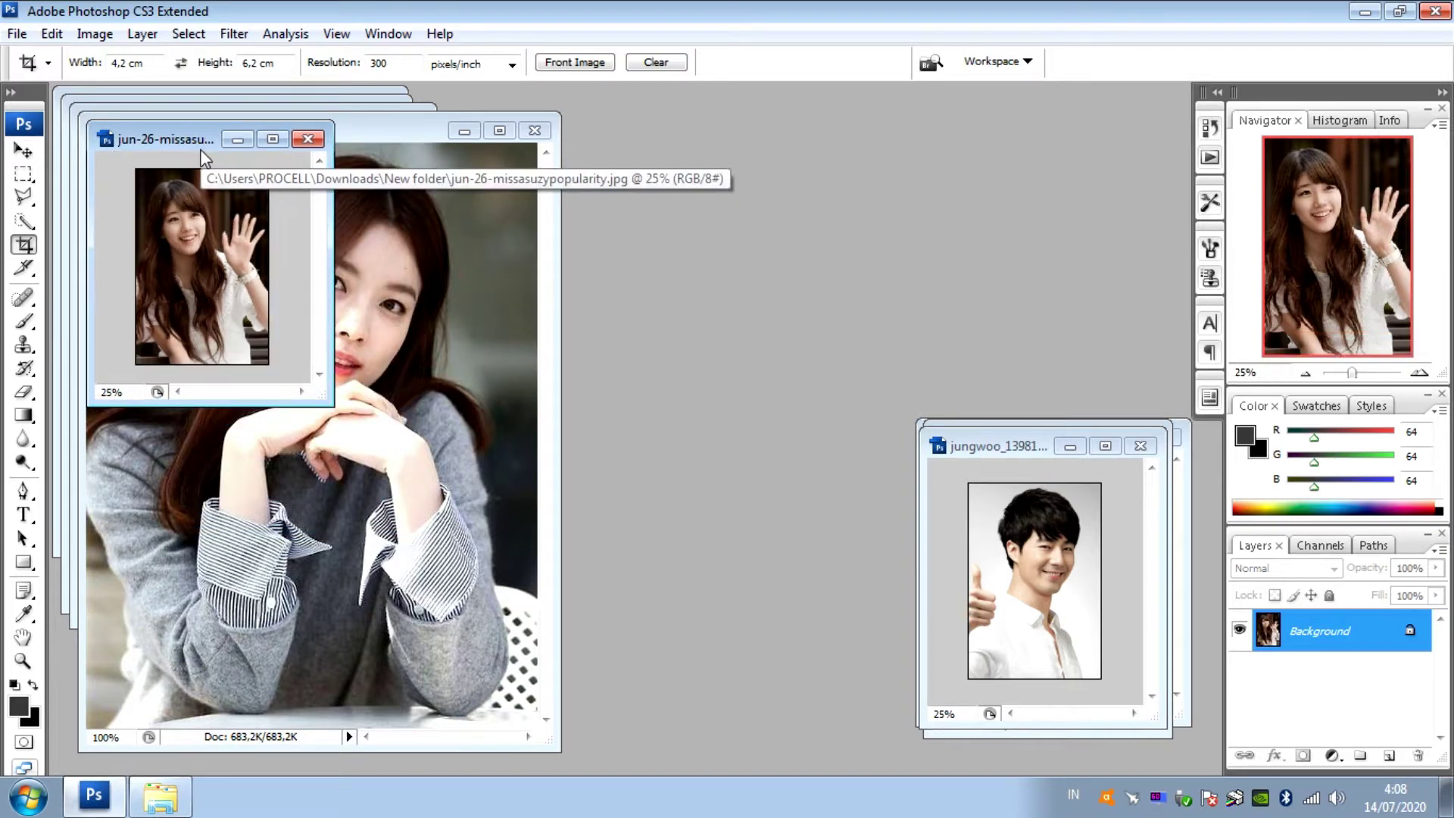
left_click_drag(191, 137, 1017, 448)
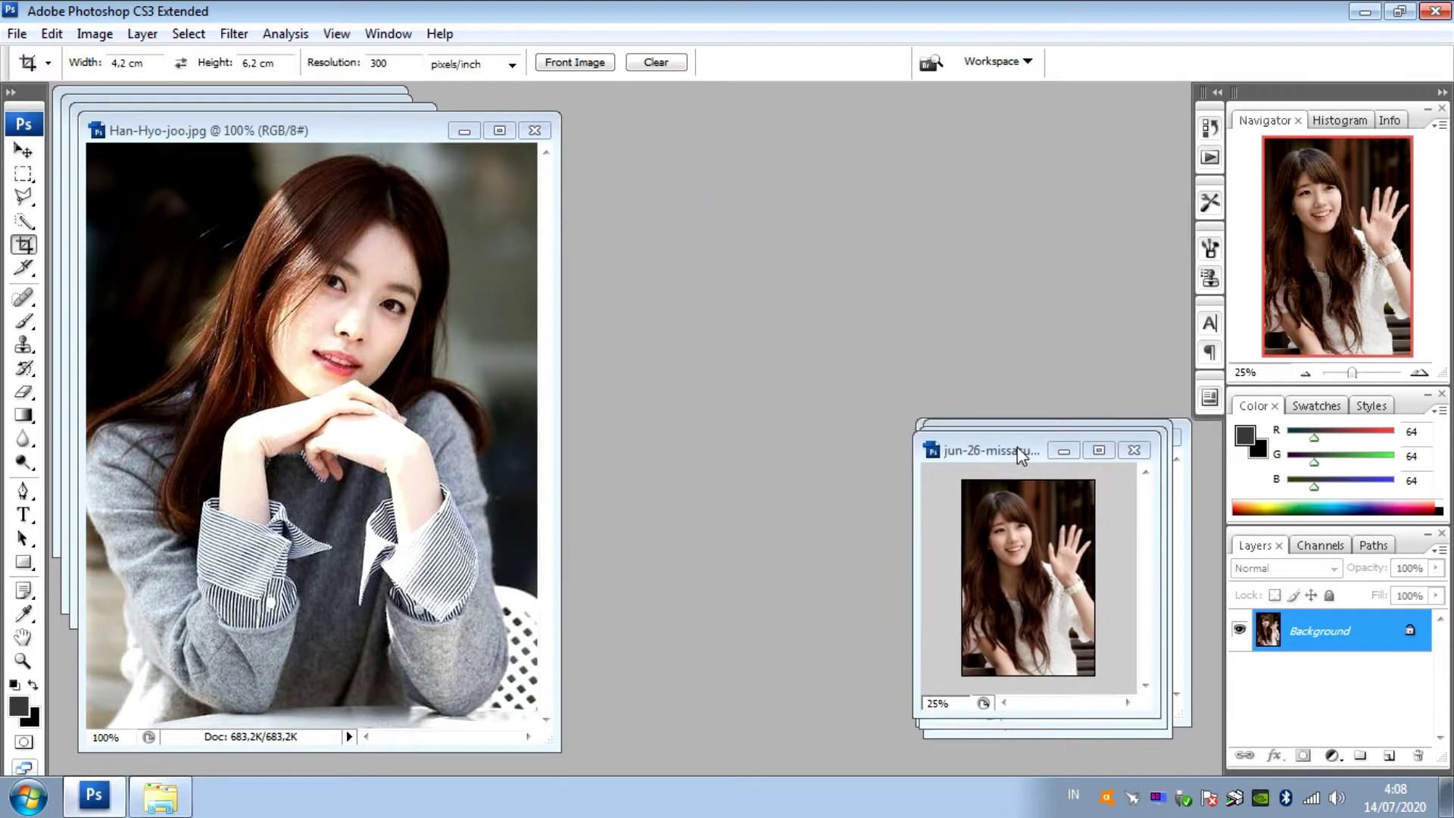
Crop the seated woman's photo to 4.2 × 6.2 cm and move it to the lower right.
left_click(434, 352)
key("ctrl+minus")
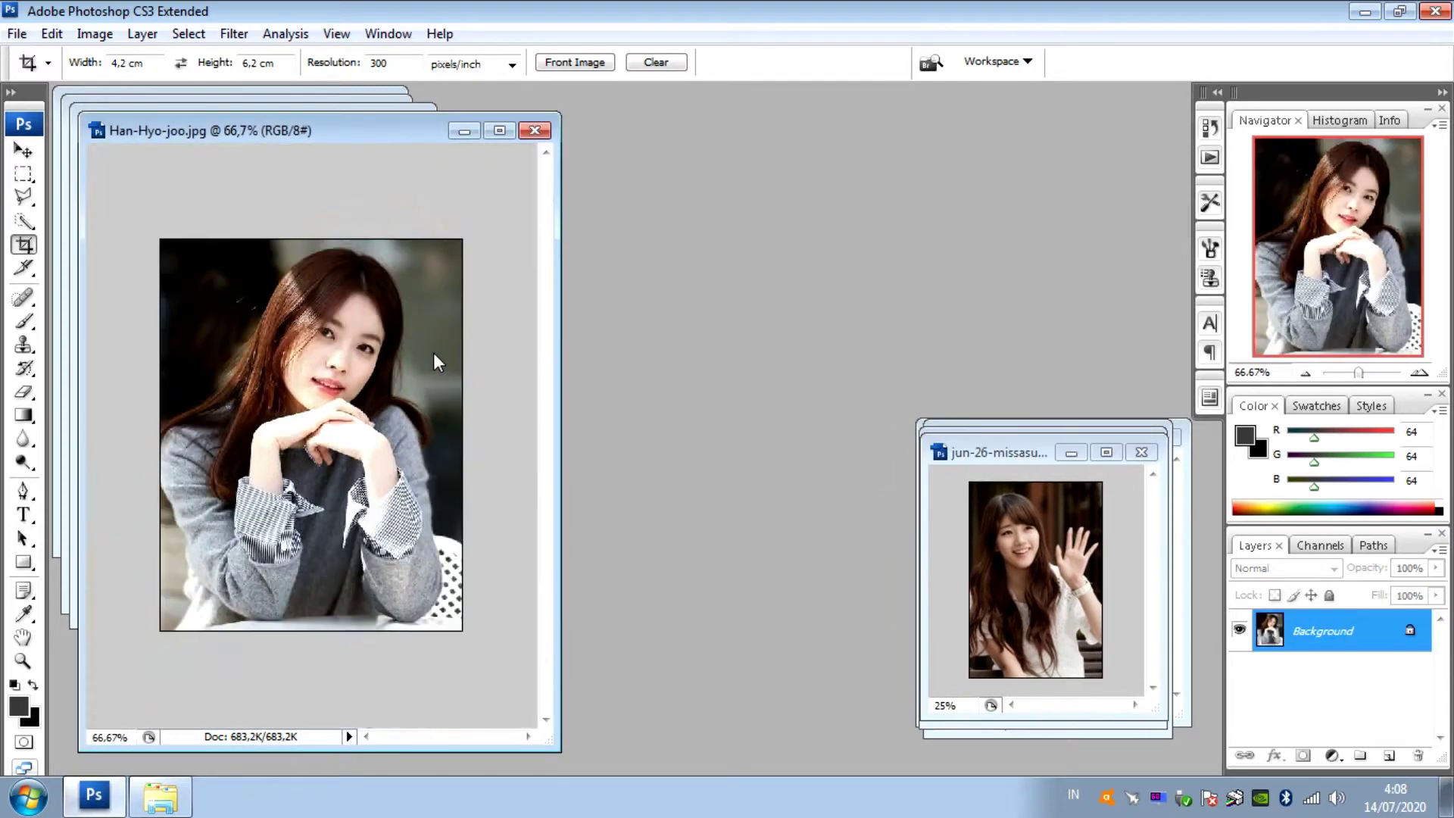
key("ctrl+minus")
key("ctrl+minus")
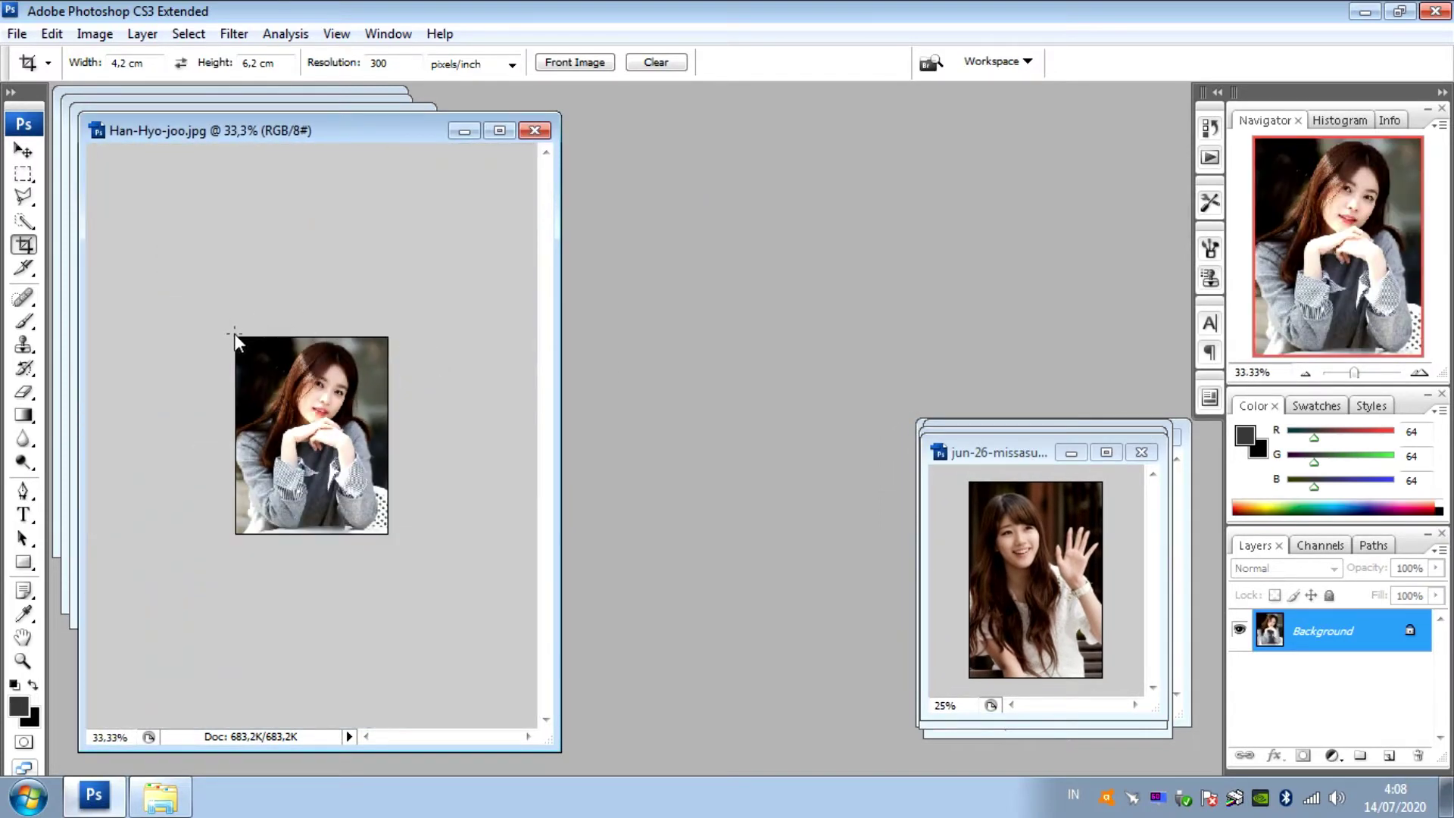
left_click_drag(235, 334, 403, 559)
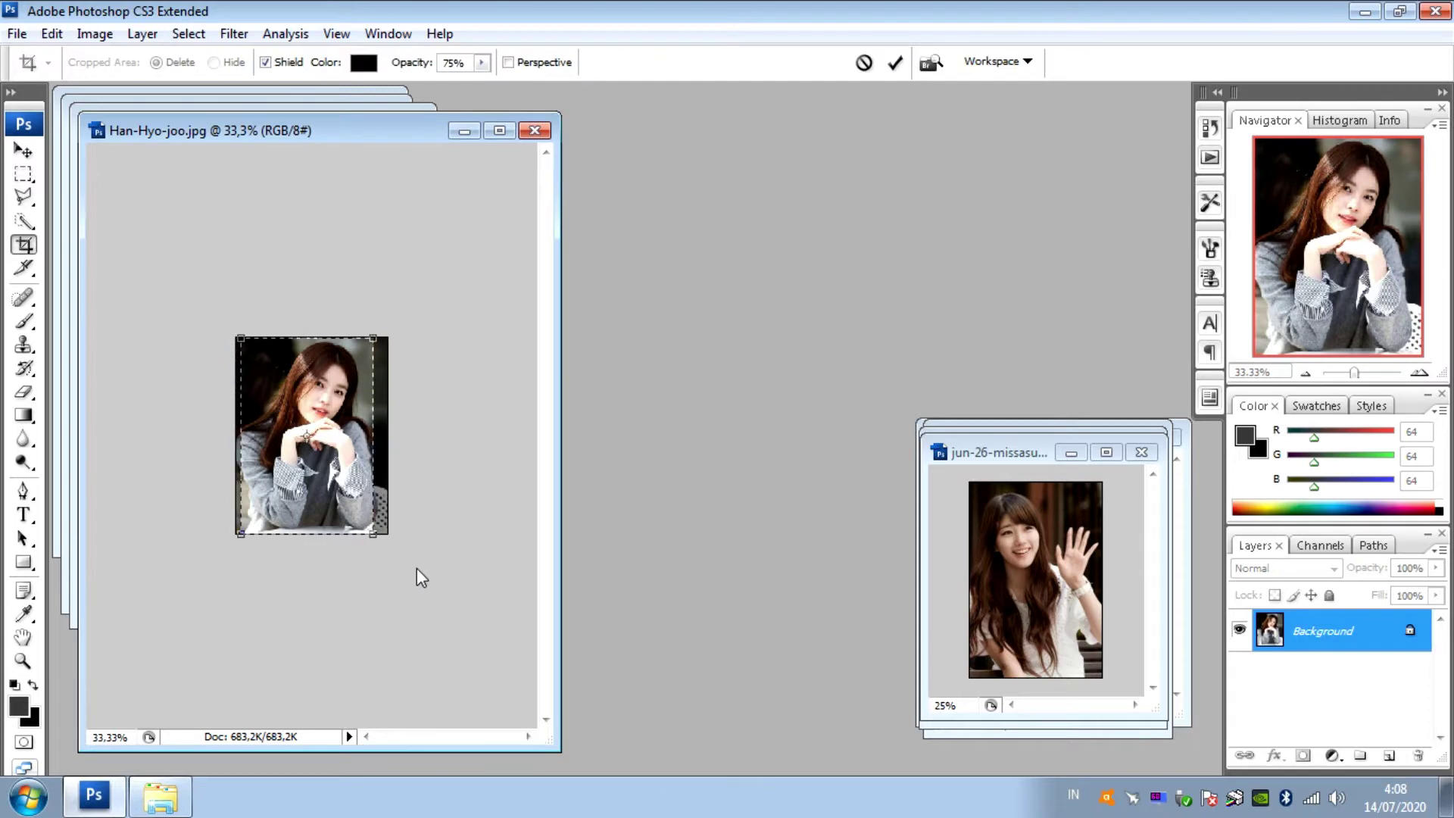
key("Return")
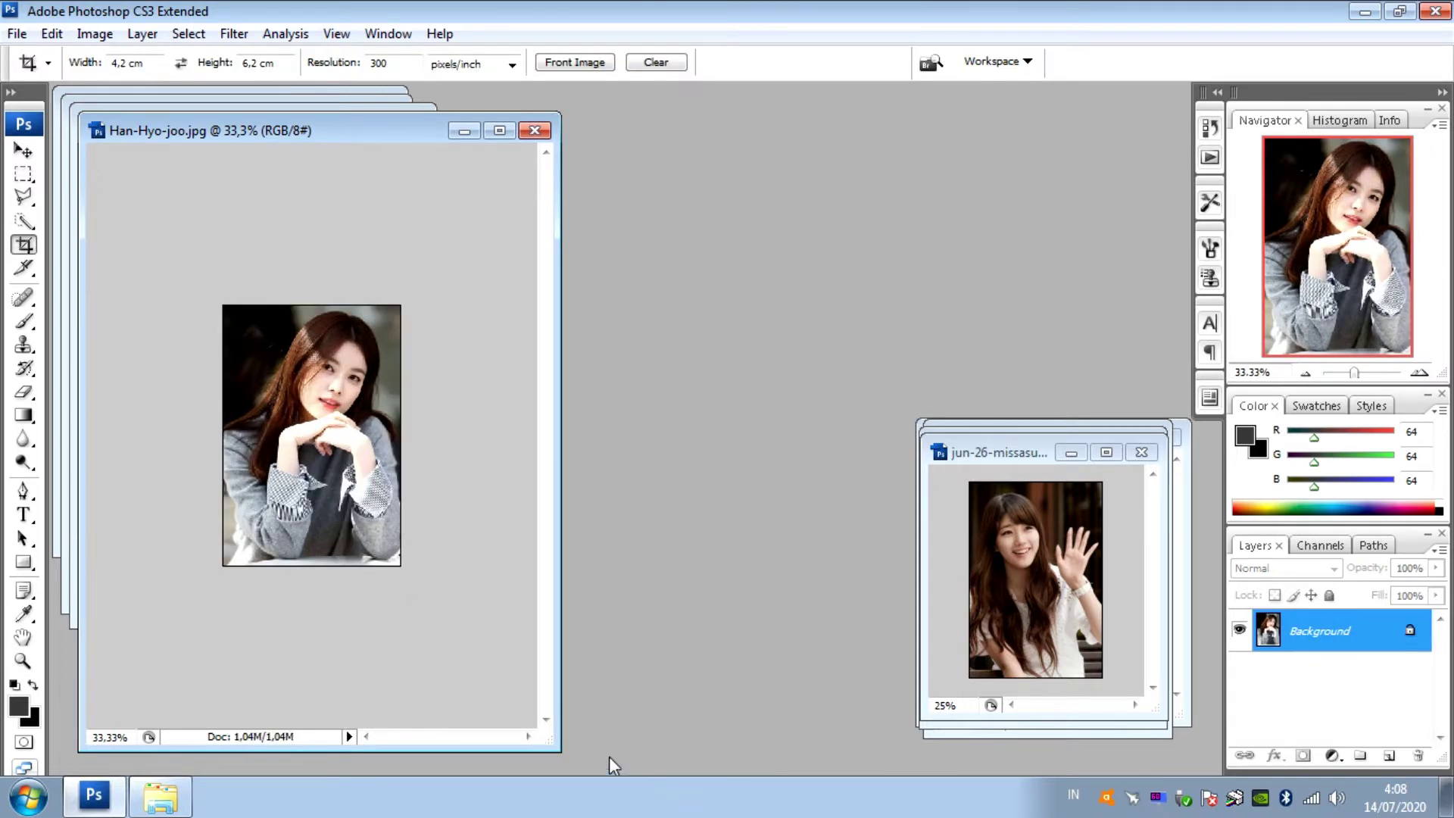
left_click_drag(565, 744, 356, 482)
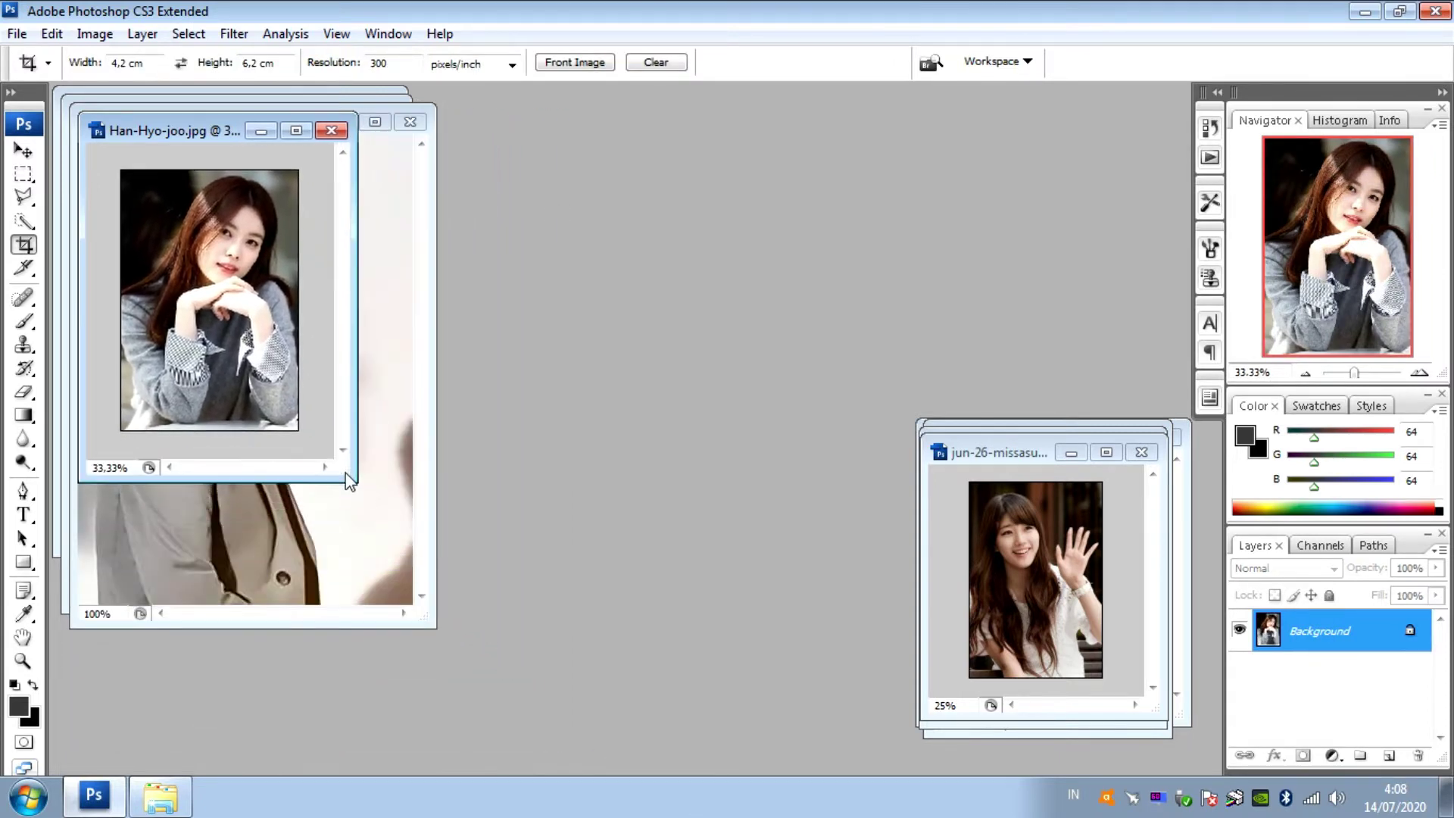
left_click_drag(229, 144, 1023, 409)
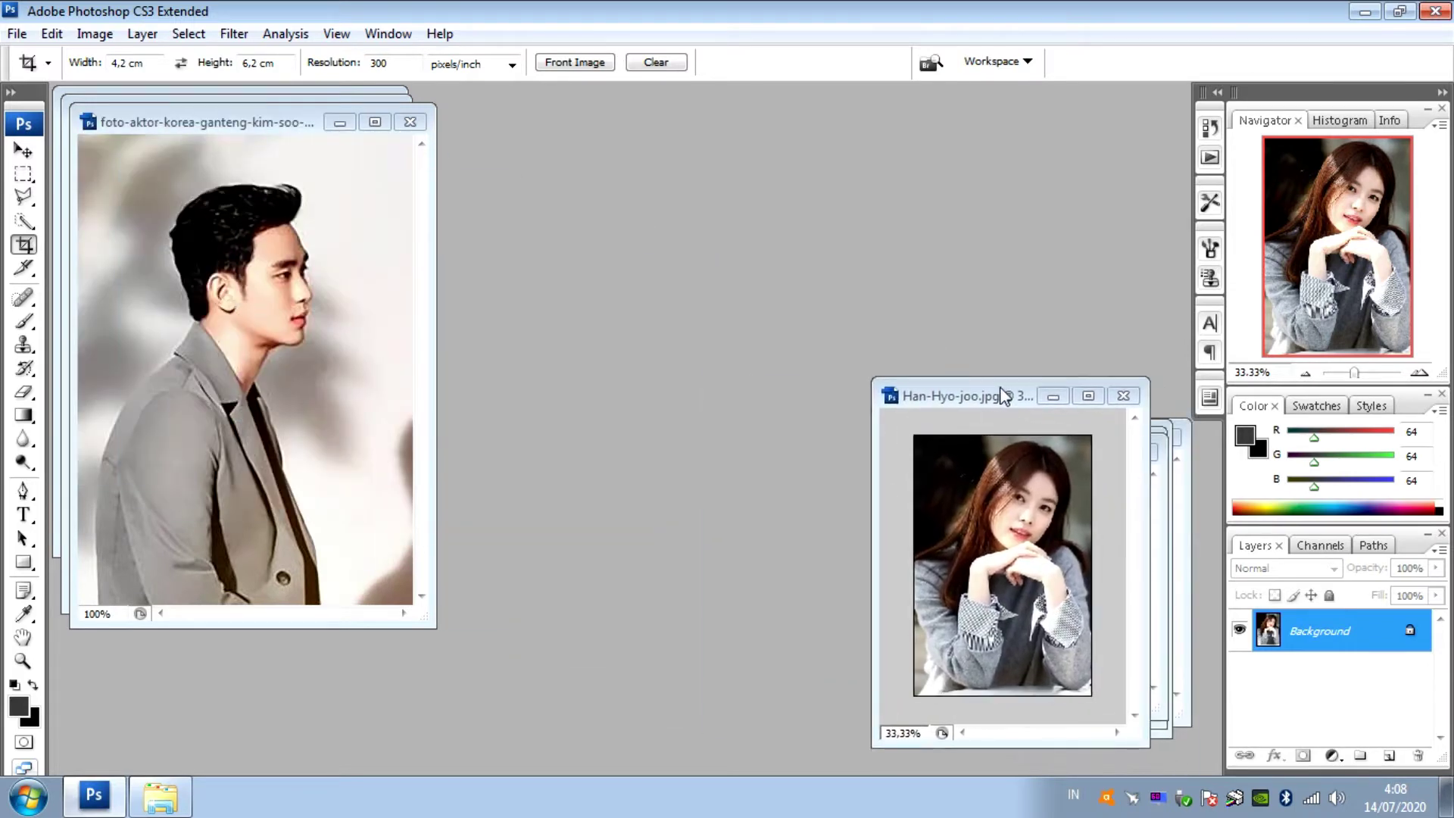
Crop the man-in-profile photo to 4.2 × 6.2 cm and shrink it aside.
left_click_drag(879, 377, 908, 412)
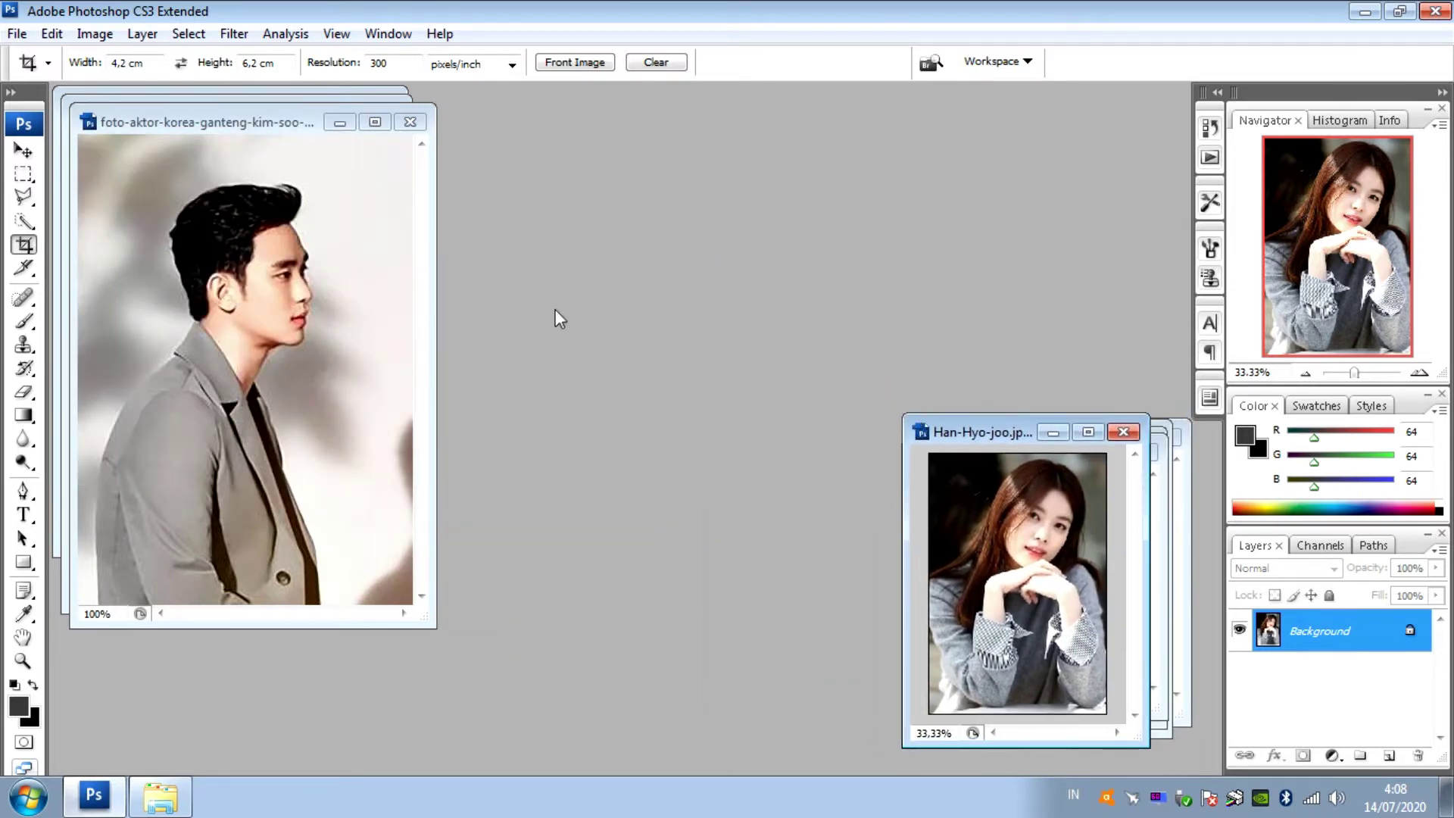
left_click(270, 248)
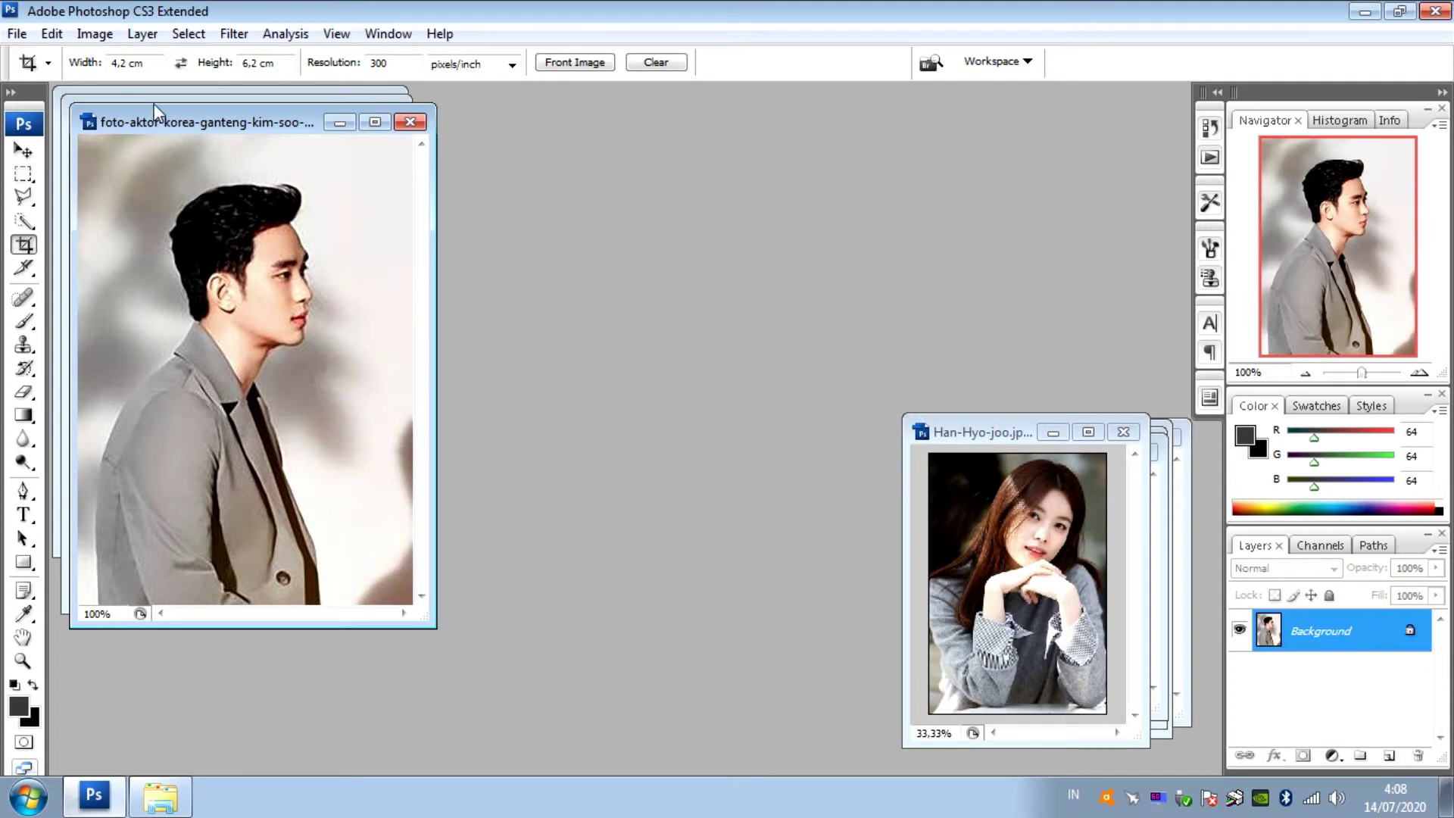
left_click_drag(79, 139, 411, 707)
key("Return")
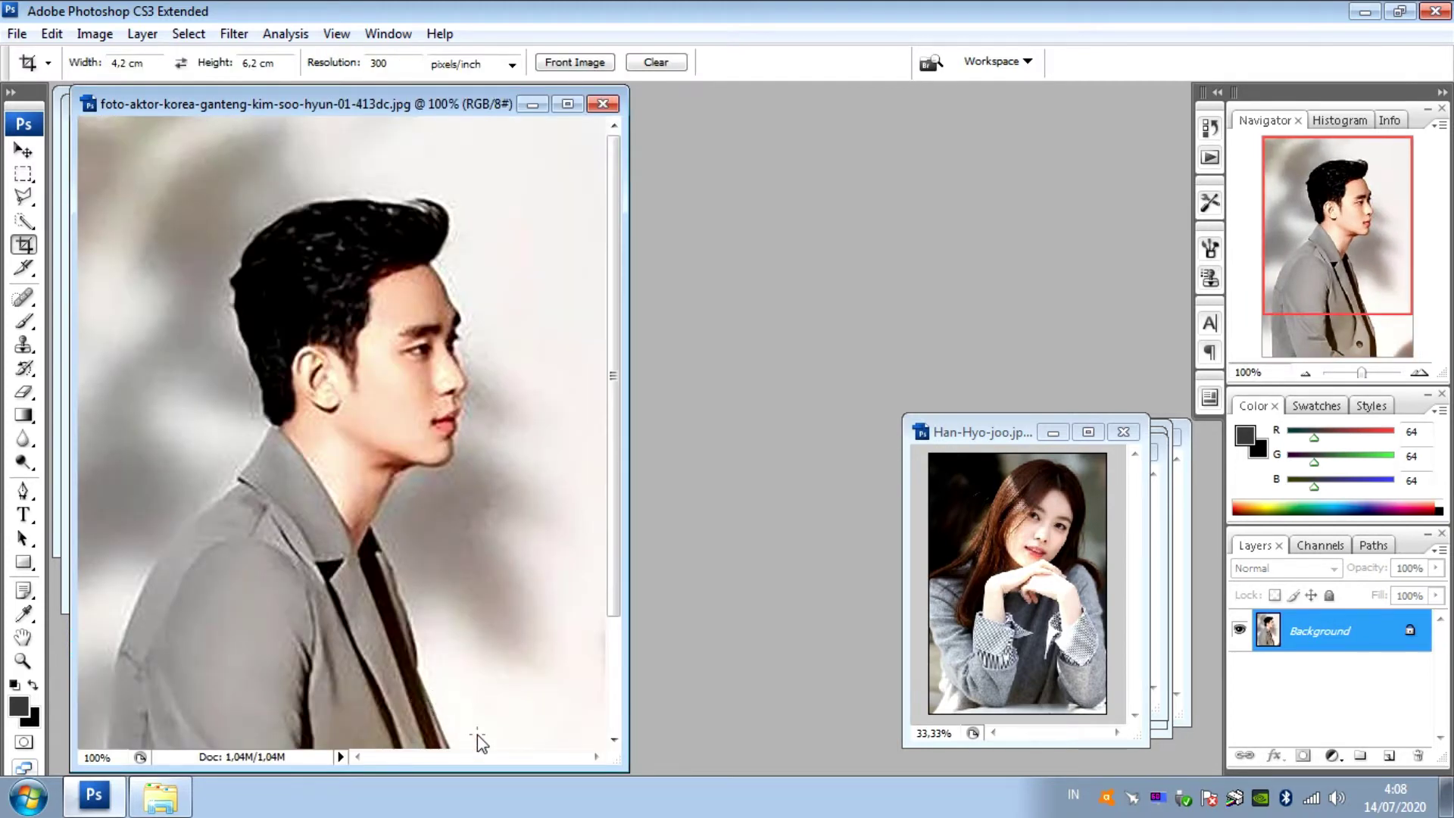
key("ctrl+minus")
key("ctrl+minus")
key("ctrl+minus")
key("ctrl+minus")
key("ctrl+minus")
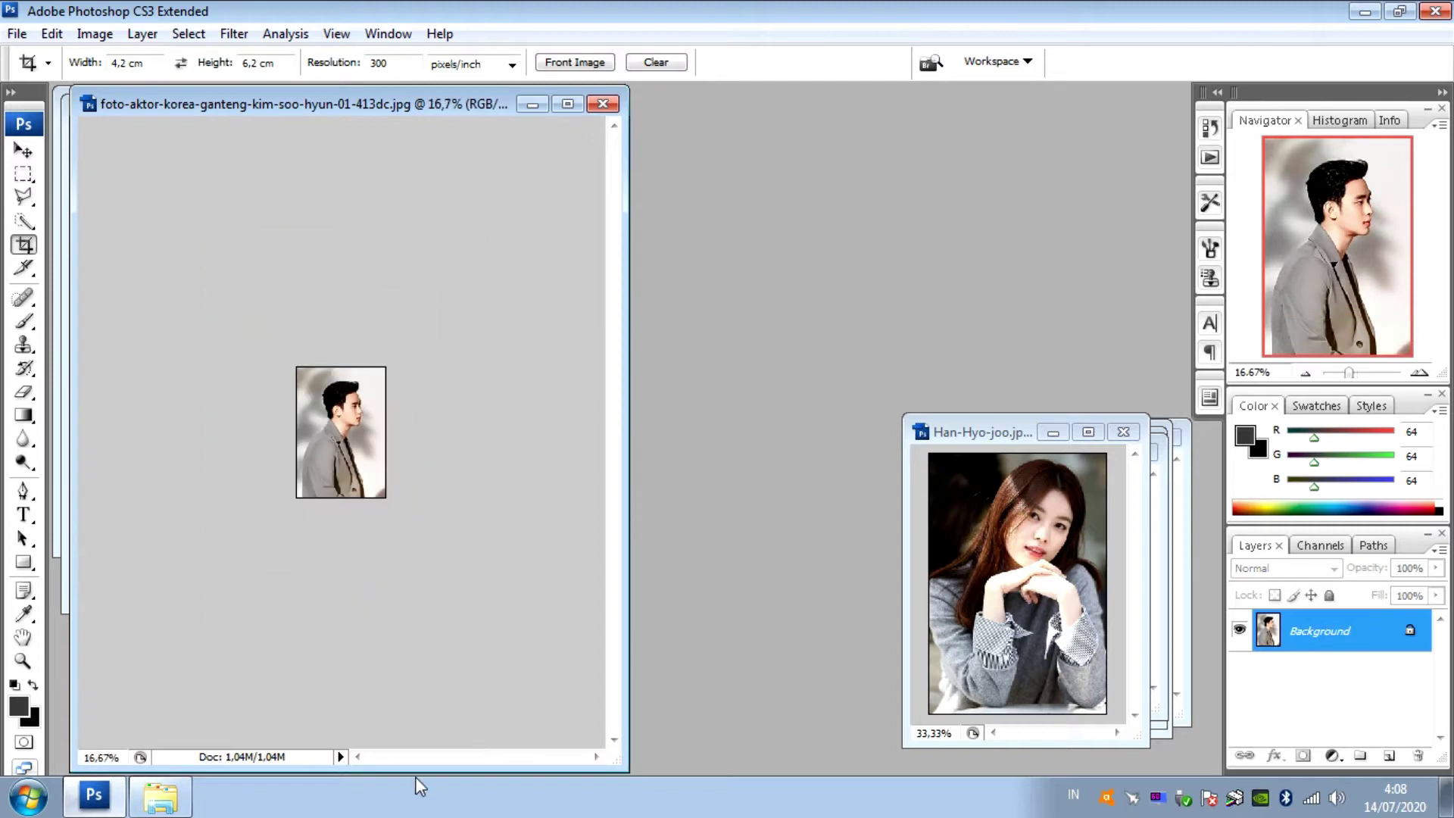
left_click_drag(620, 765, 317, 323)
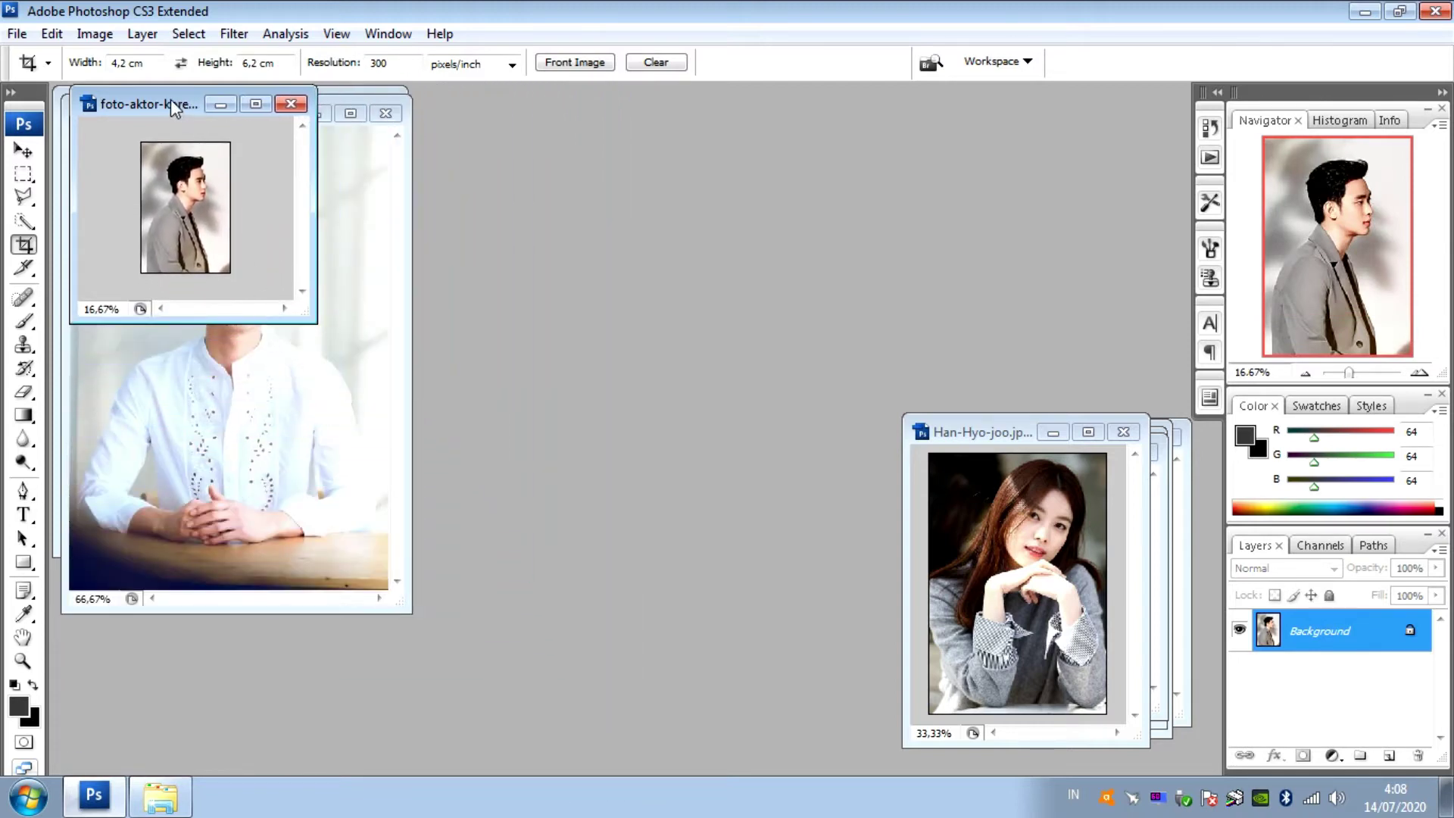
left_click_drag(170, 98, 1008, 462)
Crop the man-at-the-table photo to 4.2 × 6.2 cm and shrink it aside.
left_click(215, 308)
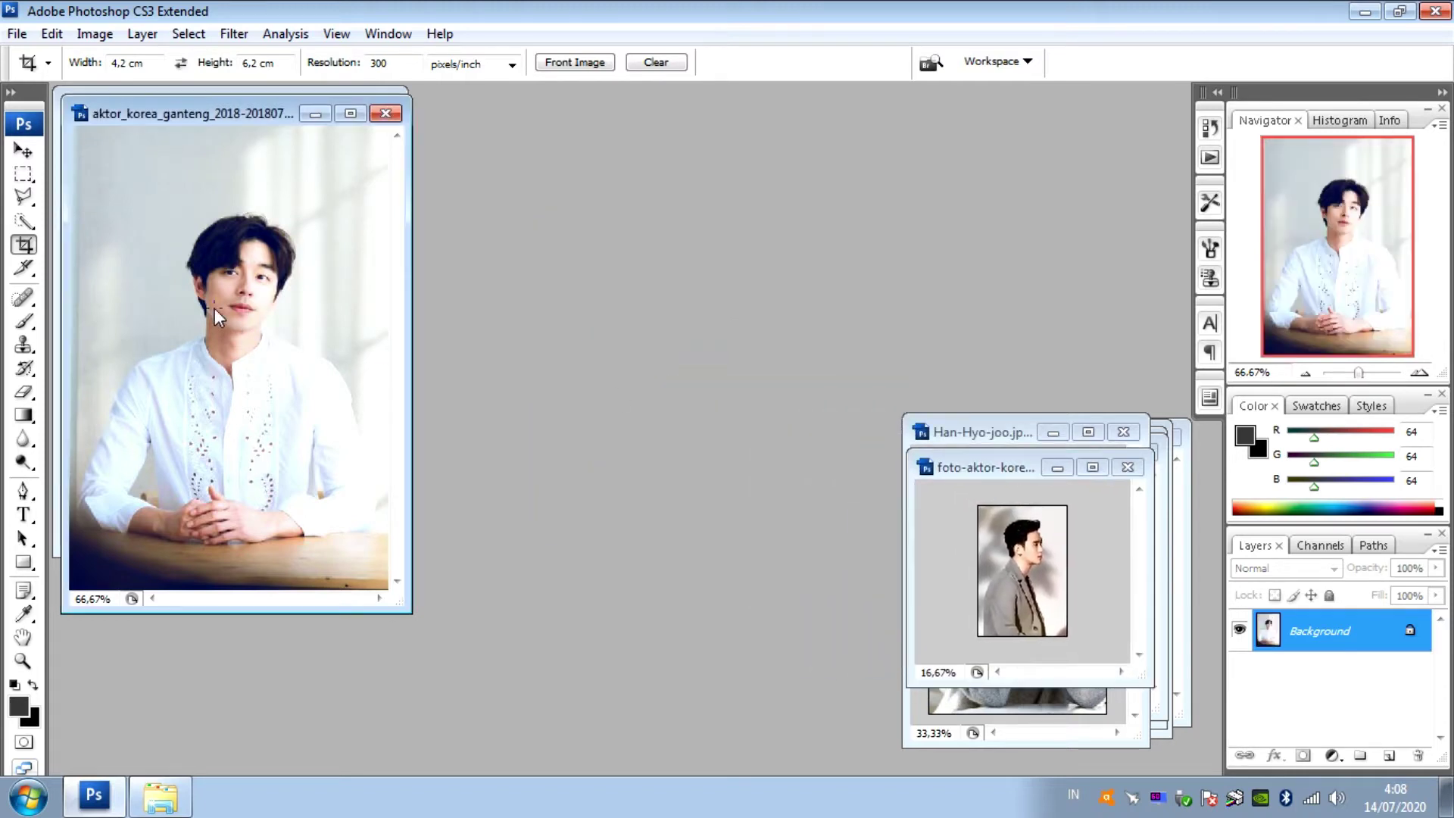
key("ctrl+minus")
key("ctrl+minus")
key("ctrl+minus")
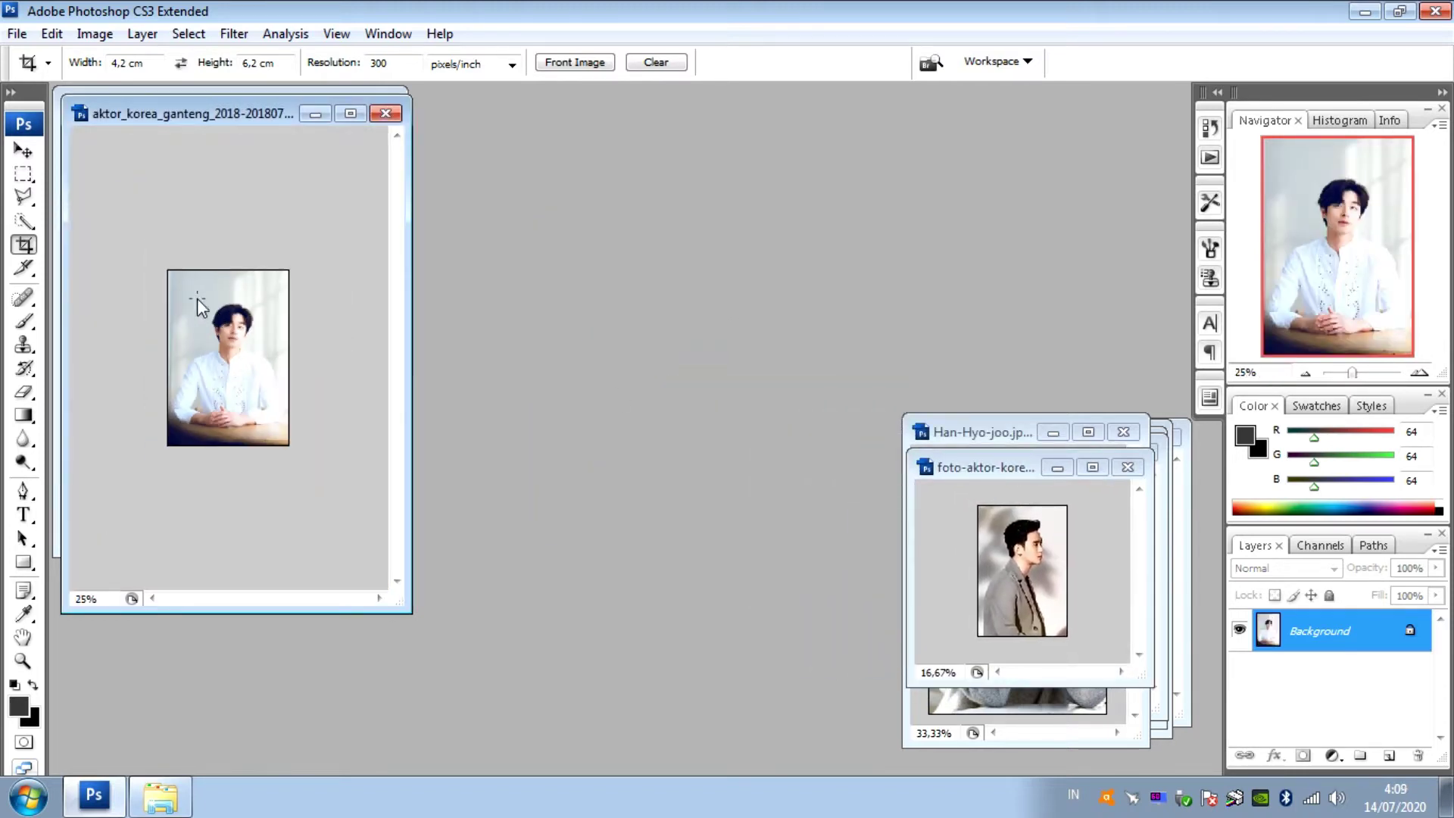
left_click_drag(165, 266, 319, 474)
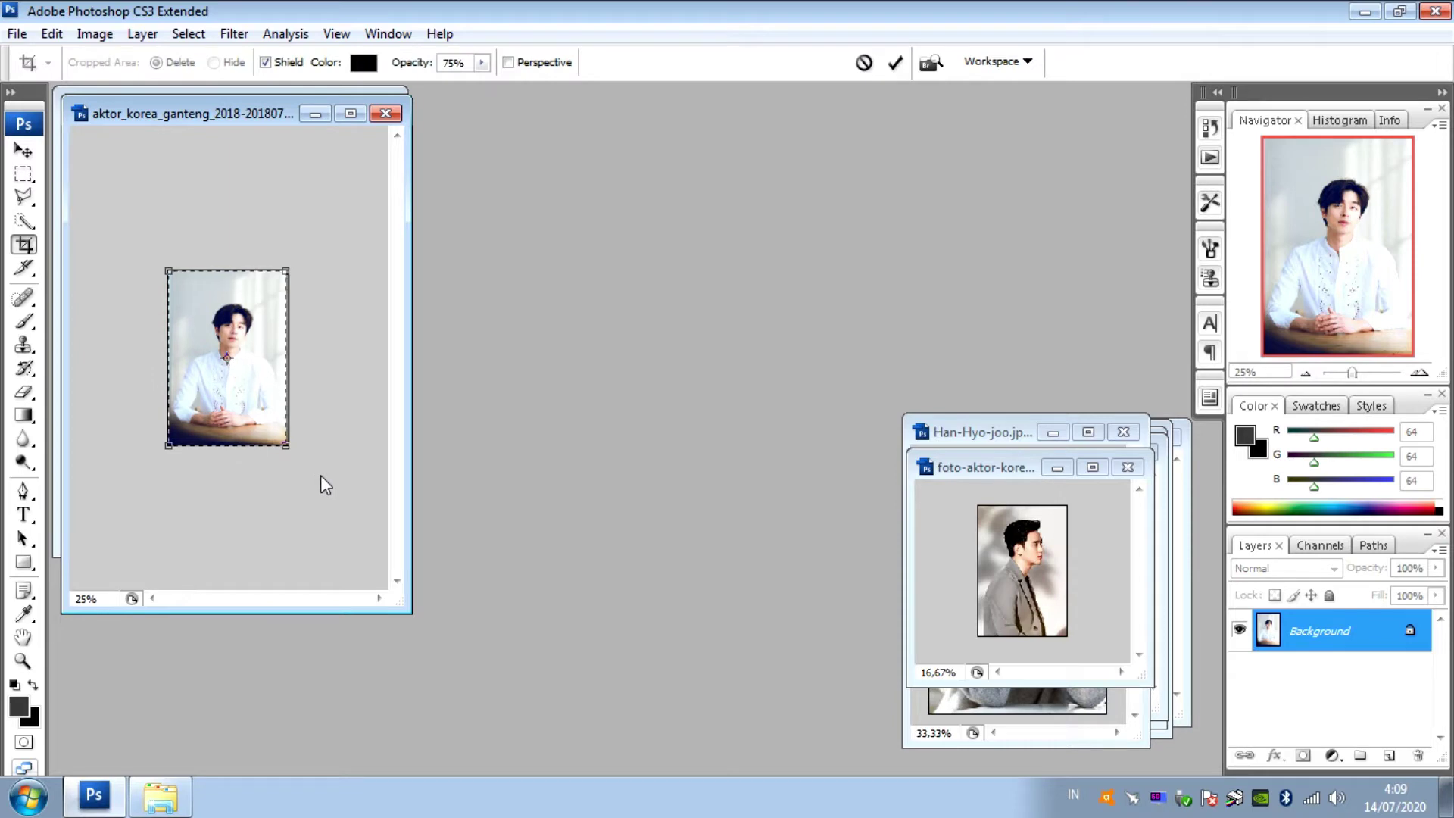
key("Return")
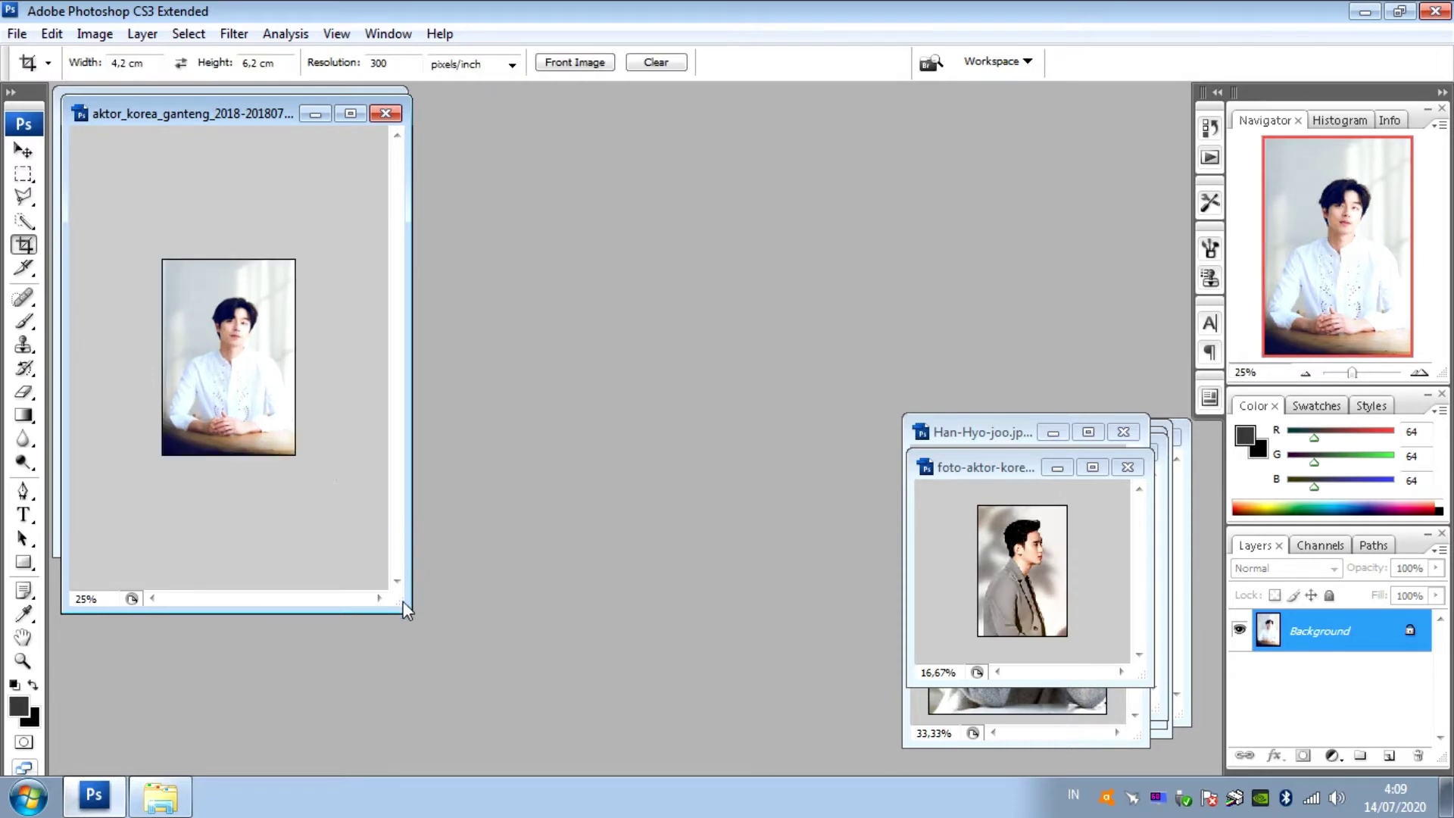
left_click_drag(409, 611, 311, 381)
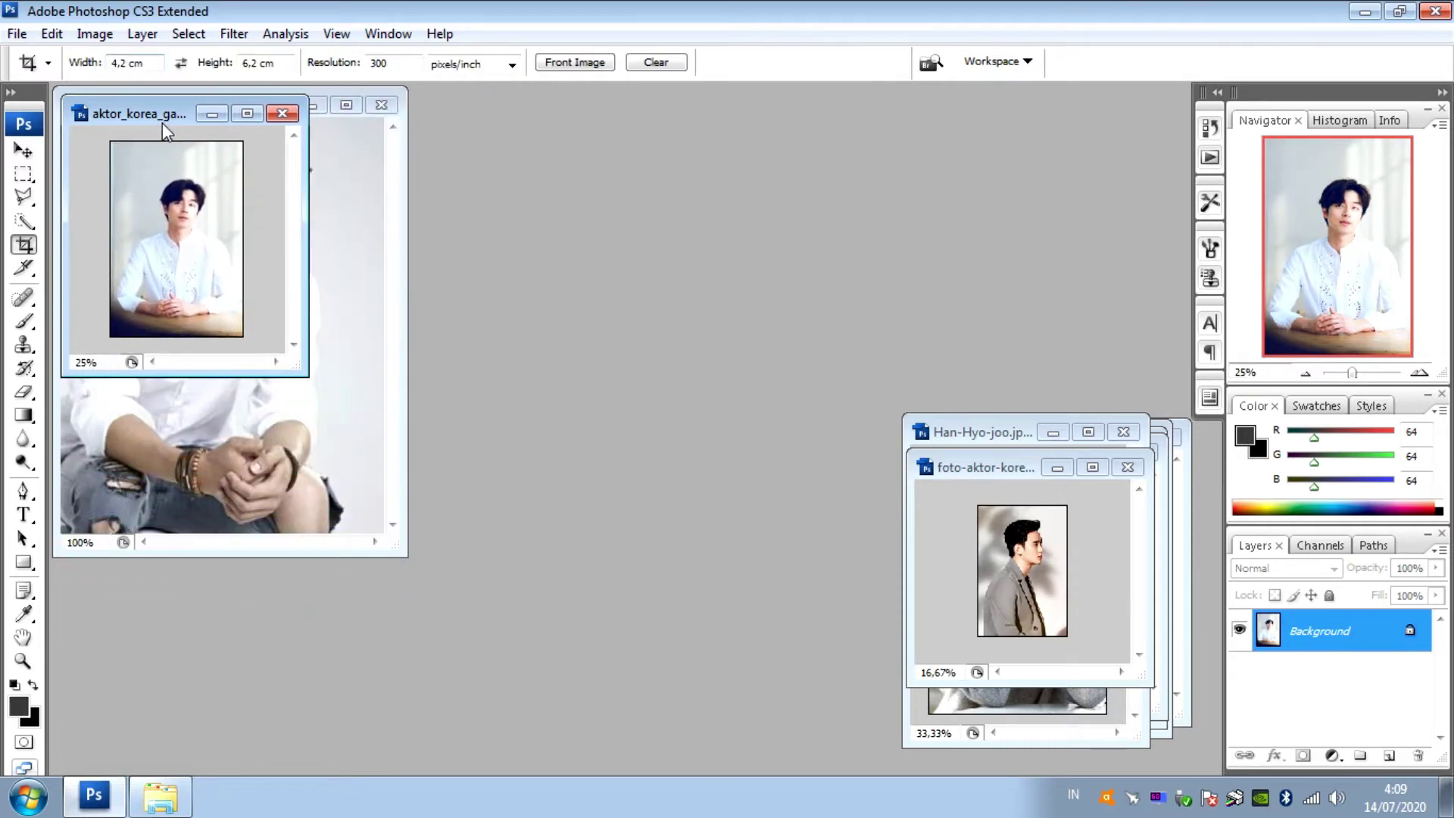
left_click_drag(159, 121, 1017, 491)
Crop the smiling man's Choi_Siwon portrait to 4.2 × 6.2 cm.
left_click(160, 172)
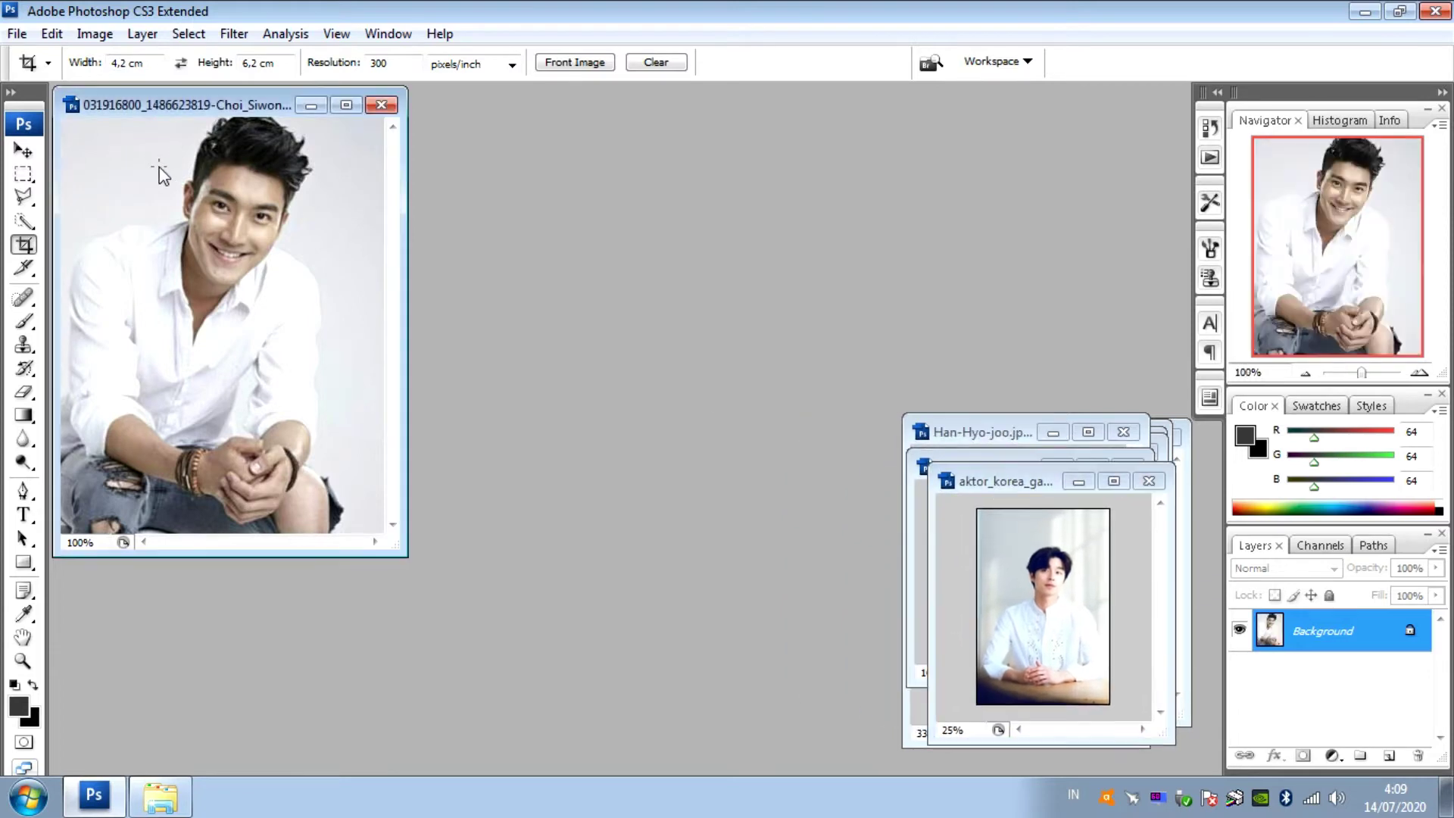
key("ctrl+minus")
key("ctrl+minus")
key("ctrl+minus")
key("ctrl+minus")
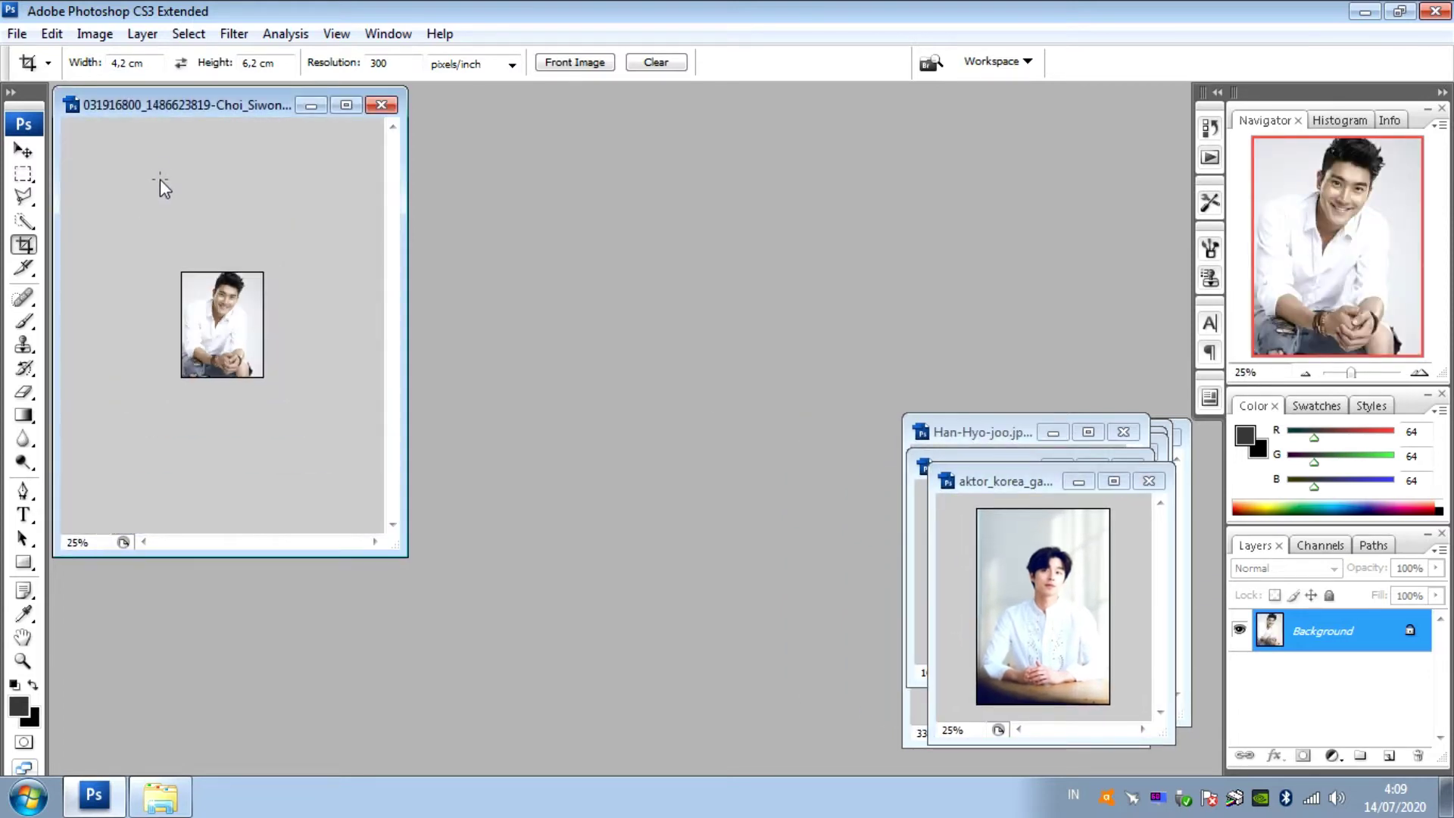
left_click_drag(181, 273, 331, 464)
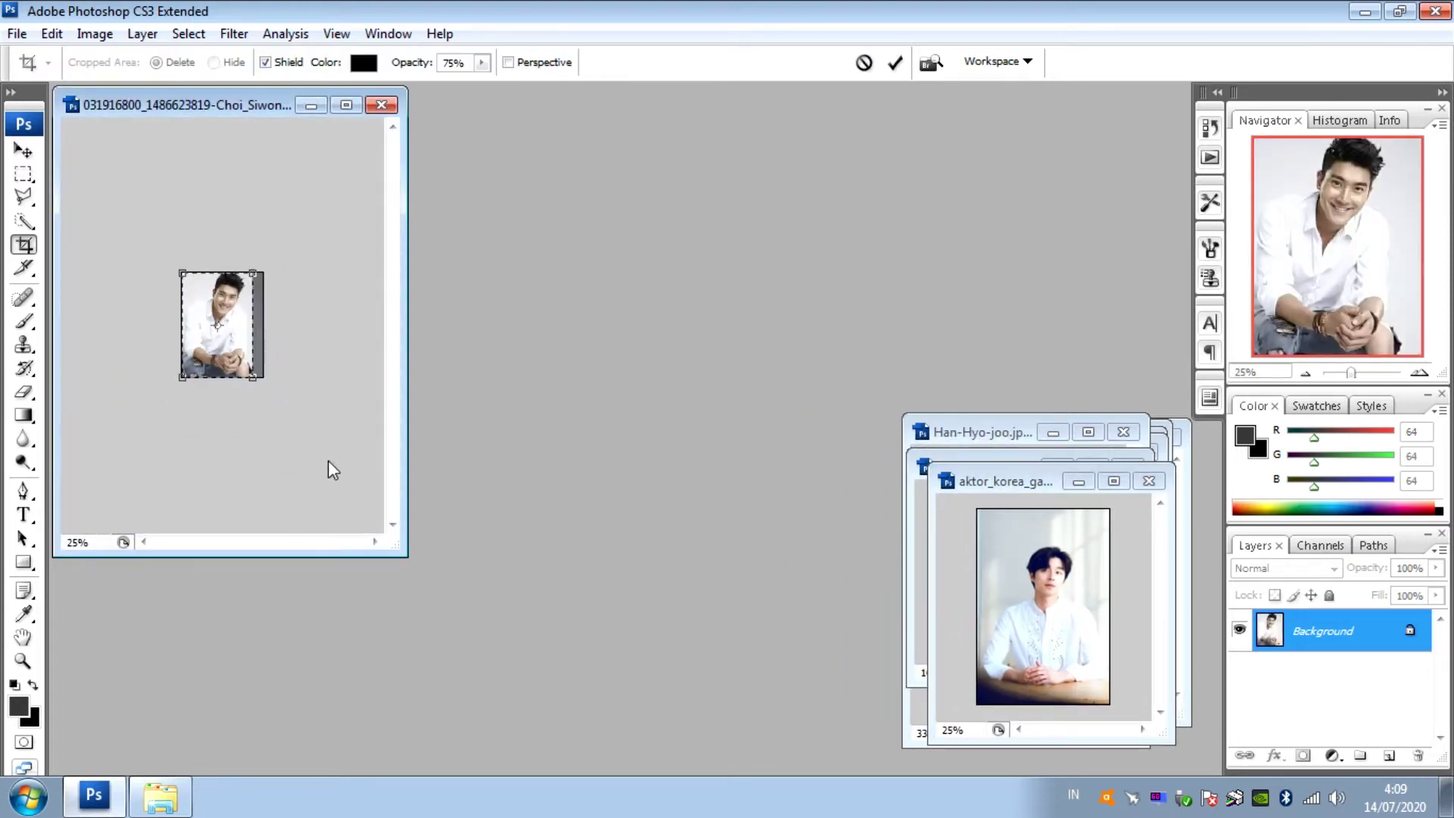
key("Return")
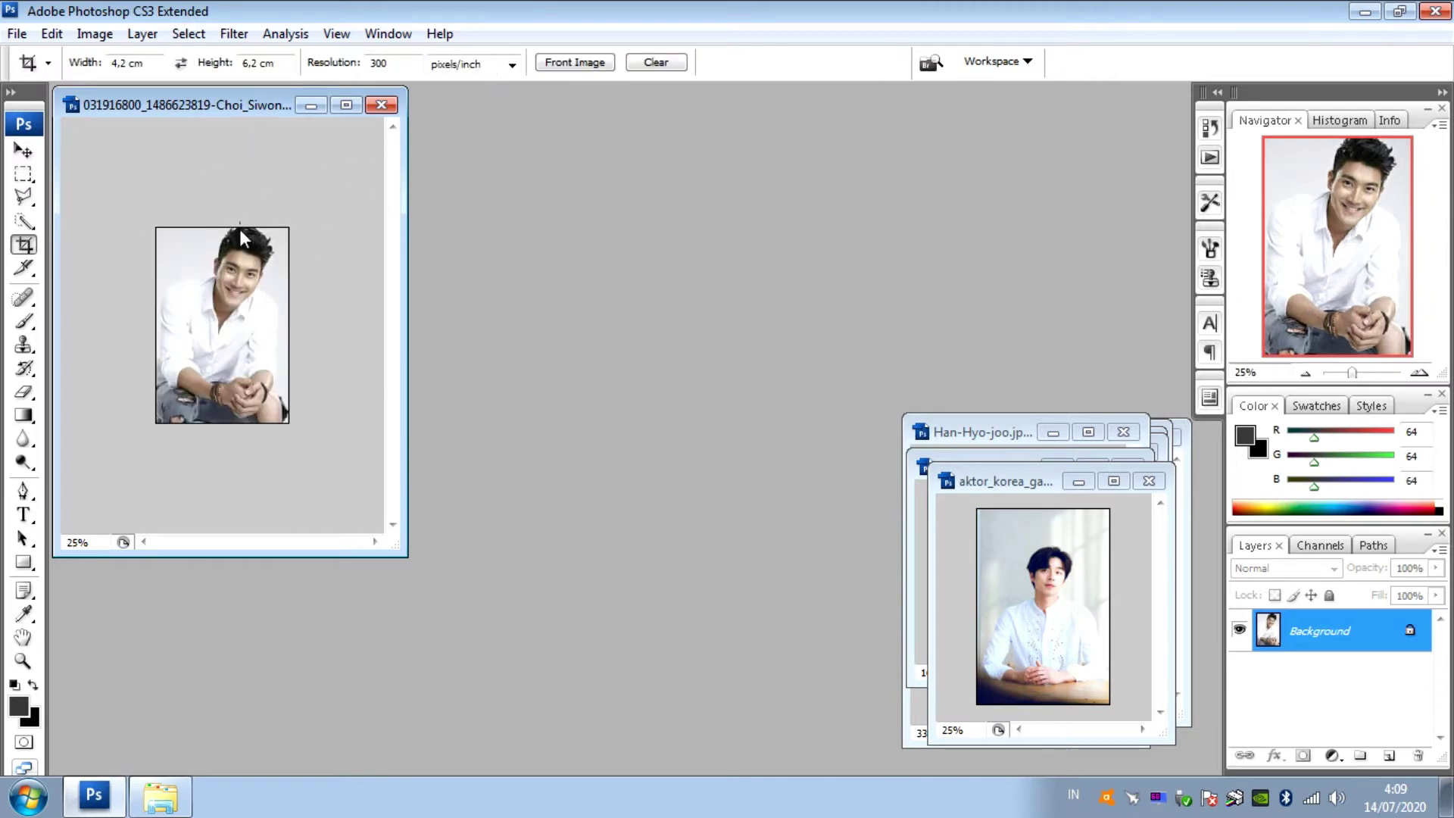
Switch the crop tool to the POLAROID 2 preset (5.5 × 8.8 cm) and show the History panel.
left_click(48, 63)
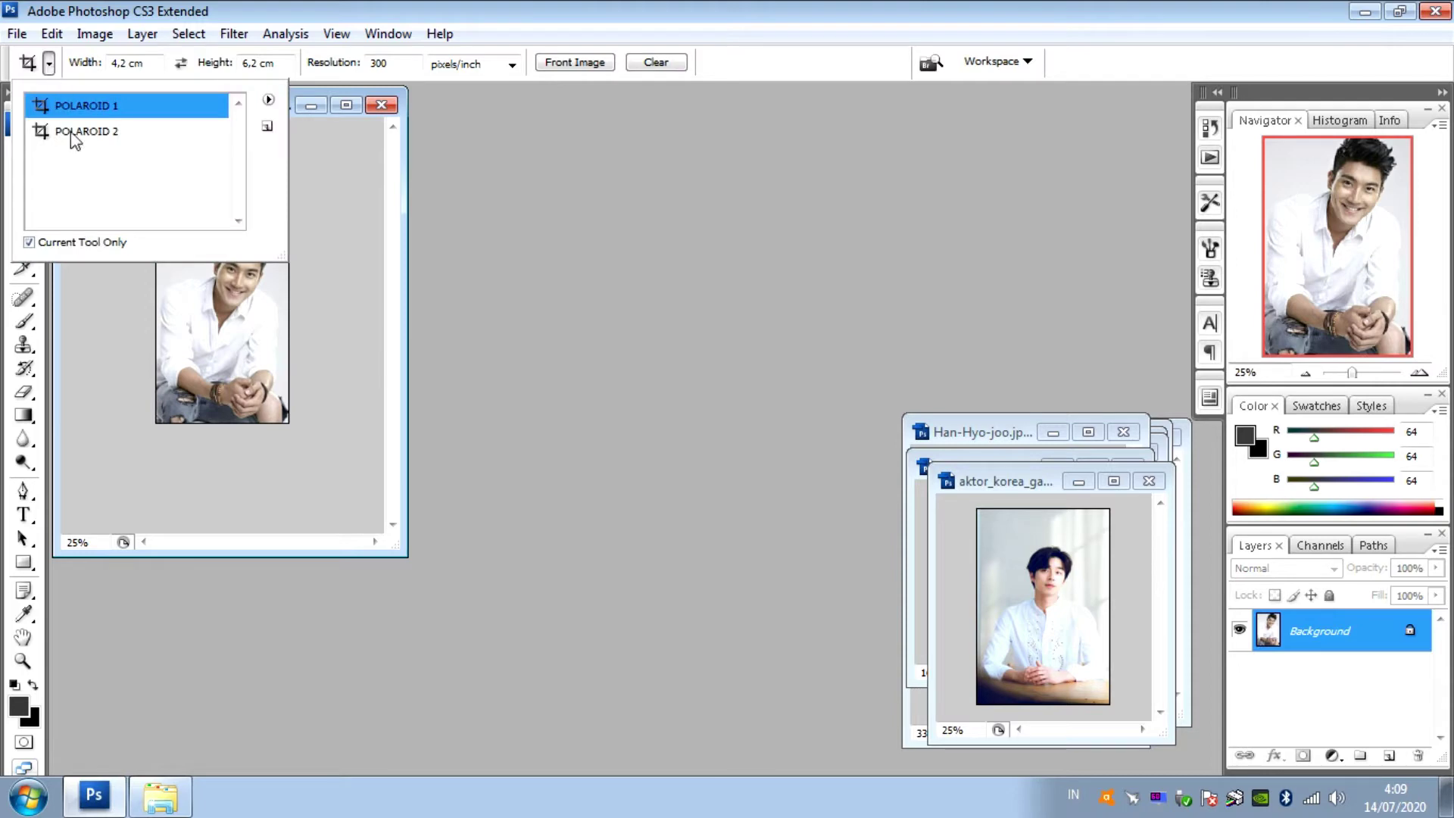
left_click(76, 135)
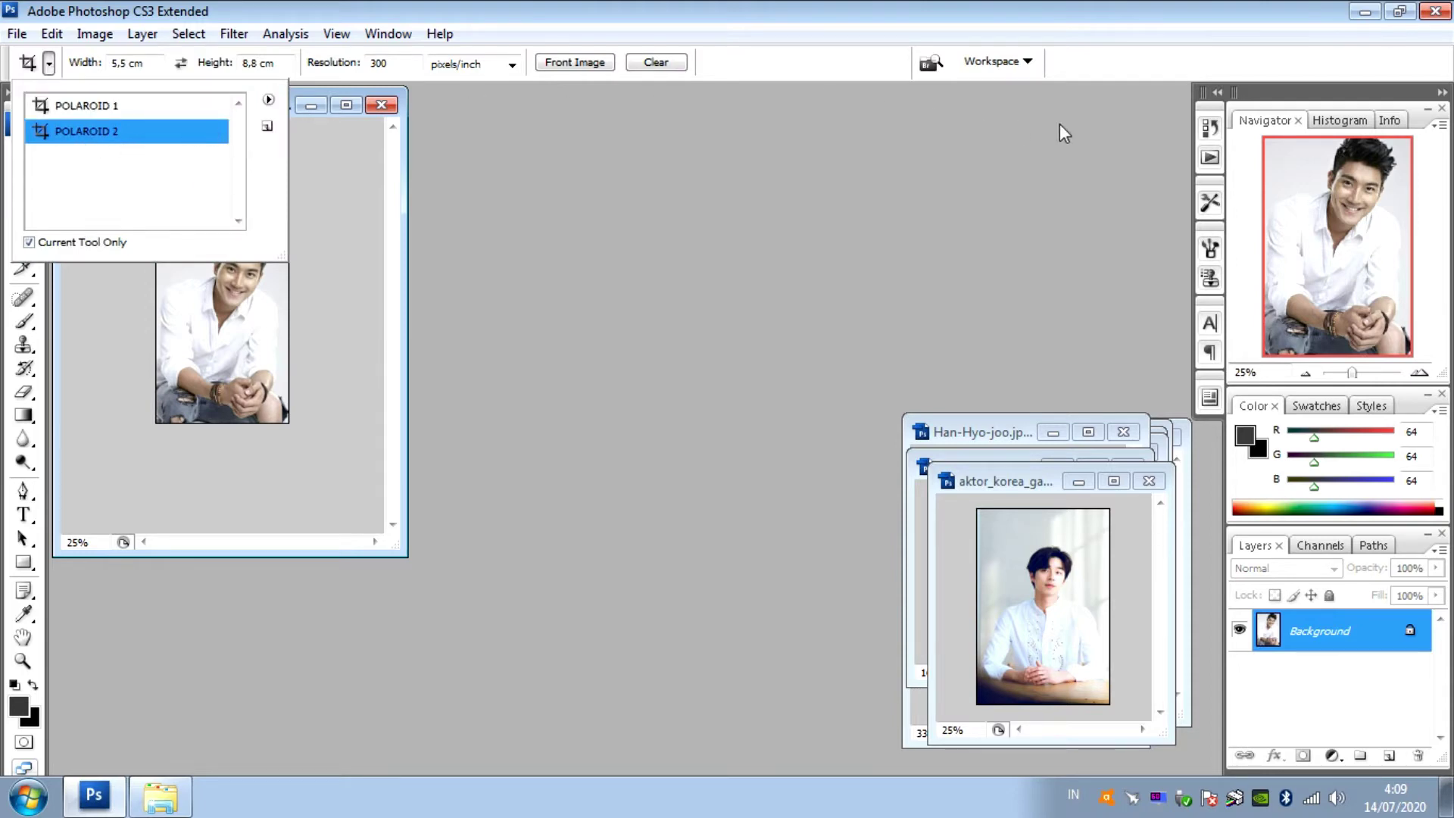
left_click(1212, 128)
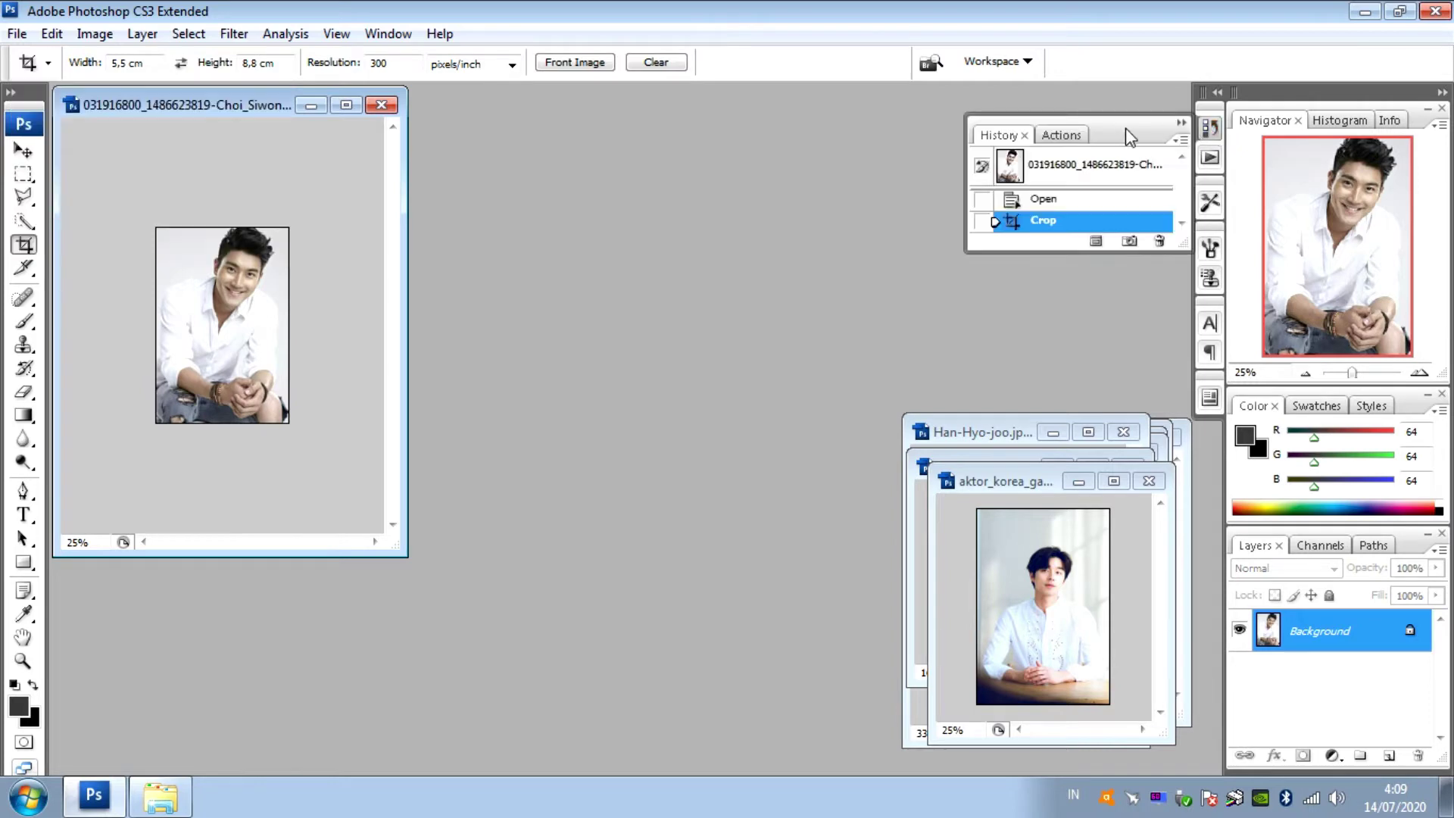
Show the Actions panel with Set 1 and open its flyout menu.
left_click(1063, 136)
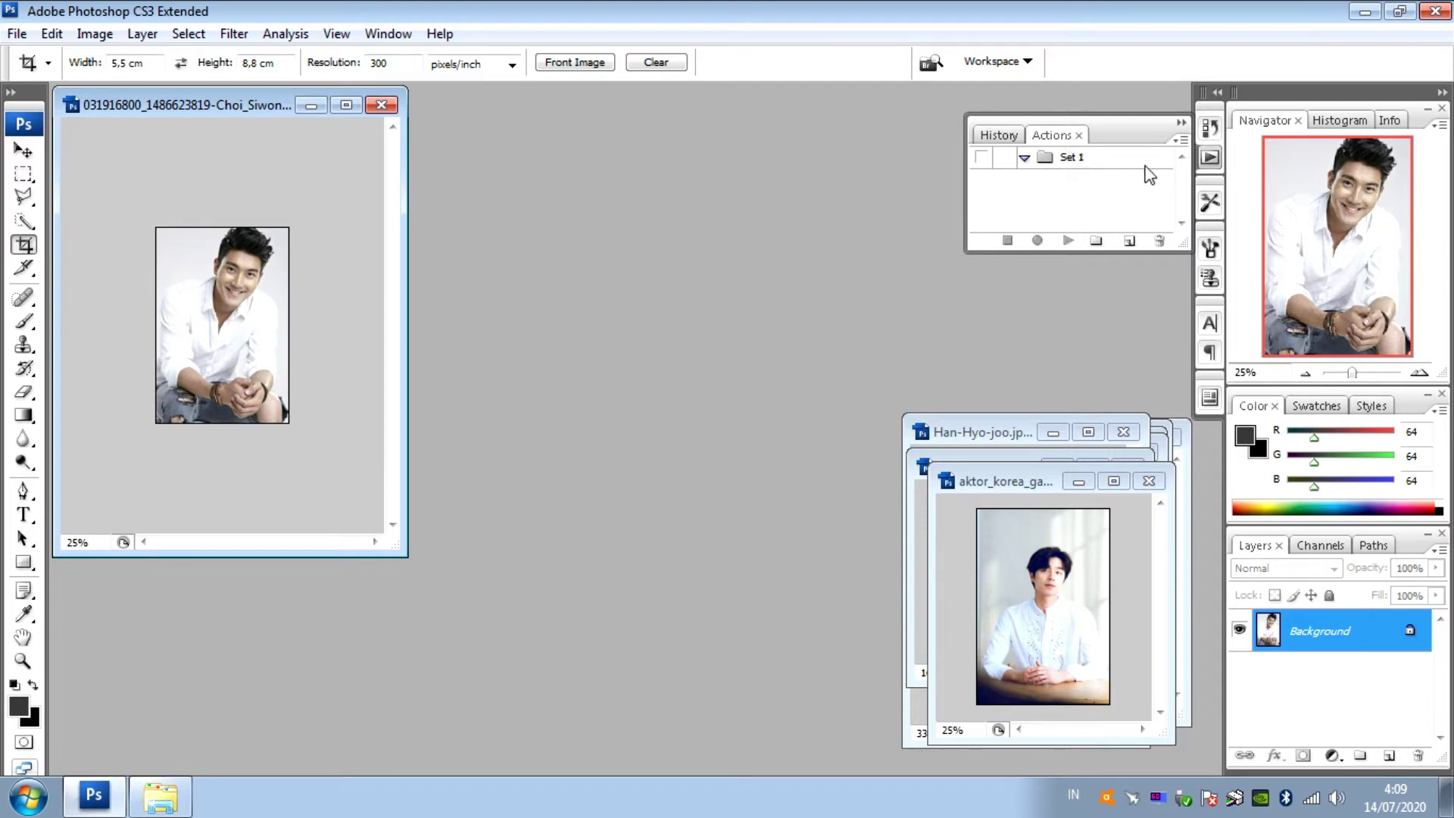
left_click(1184, 140)
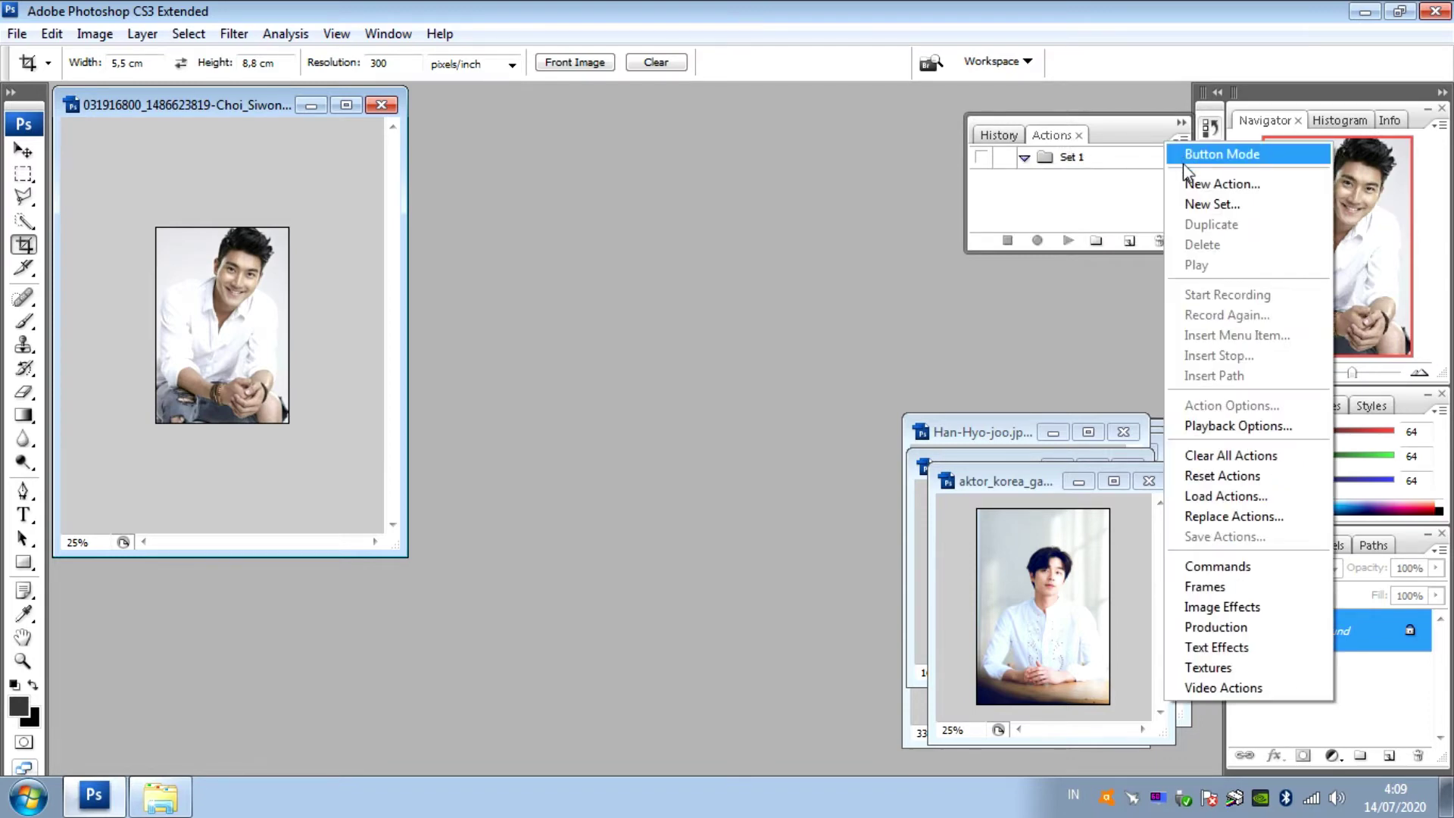
Add a new action named 'POLAROID 8,8' to Set 1 and begin recording.
left_click(1221, 184)
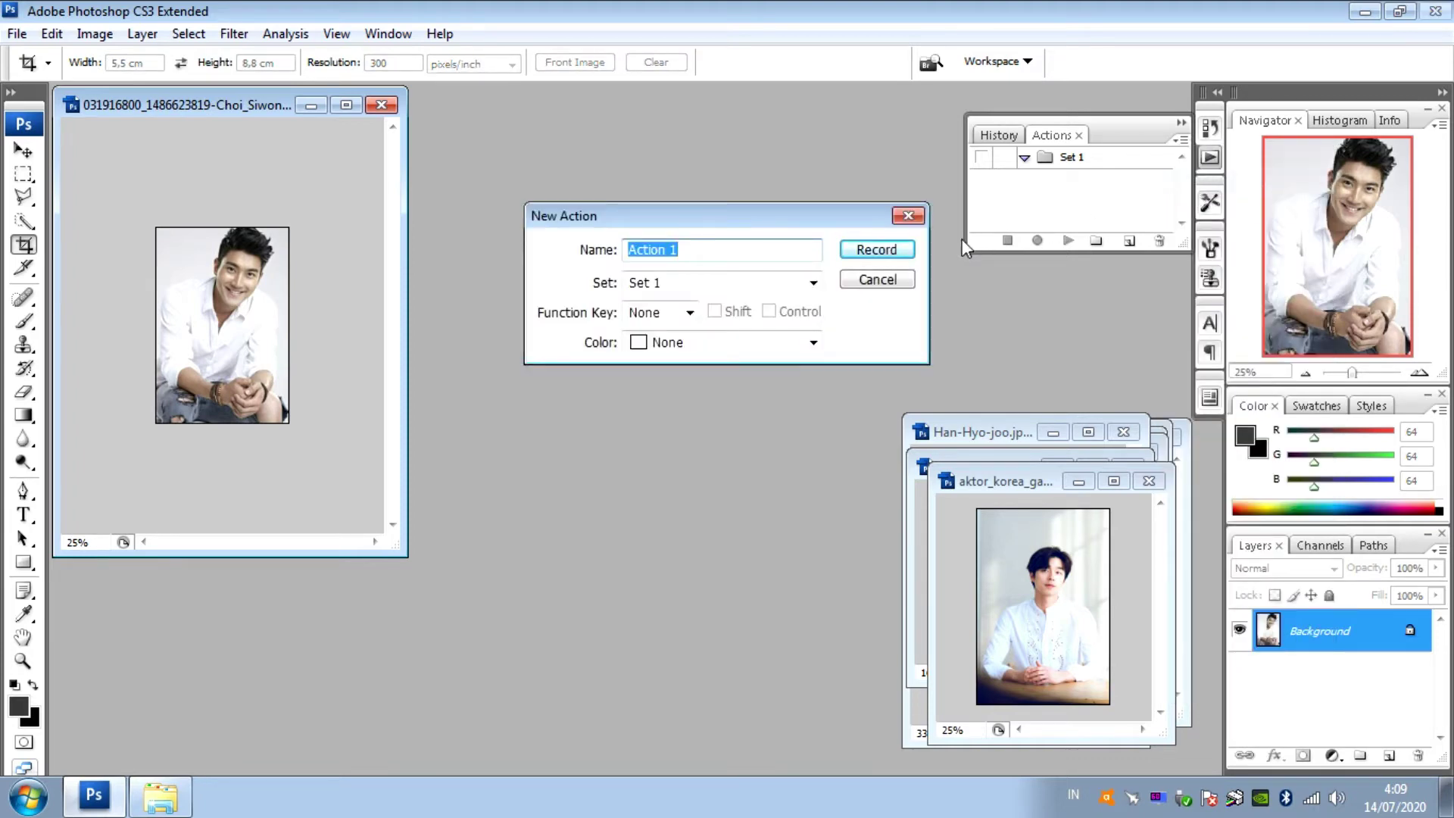
key("BackSpace")
type("p")
type("POLA")
type("E")
key("BackSpace")
type("R")
type("OID")
type(" 8")
type(",")
type("8")
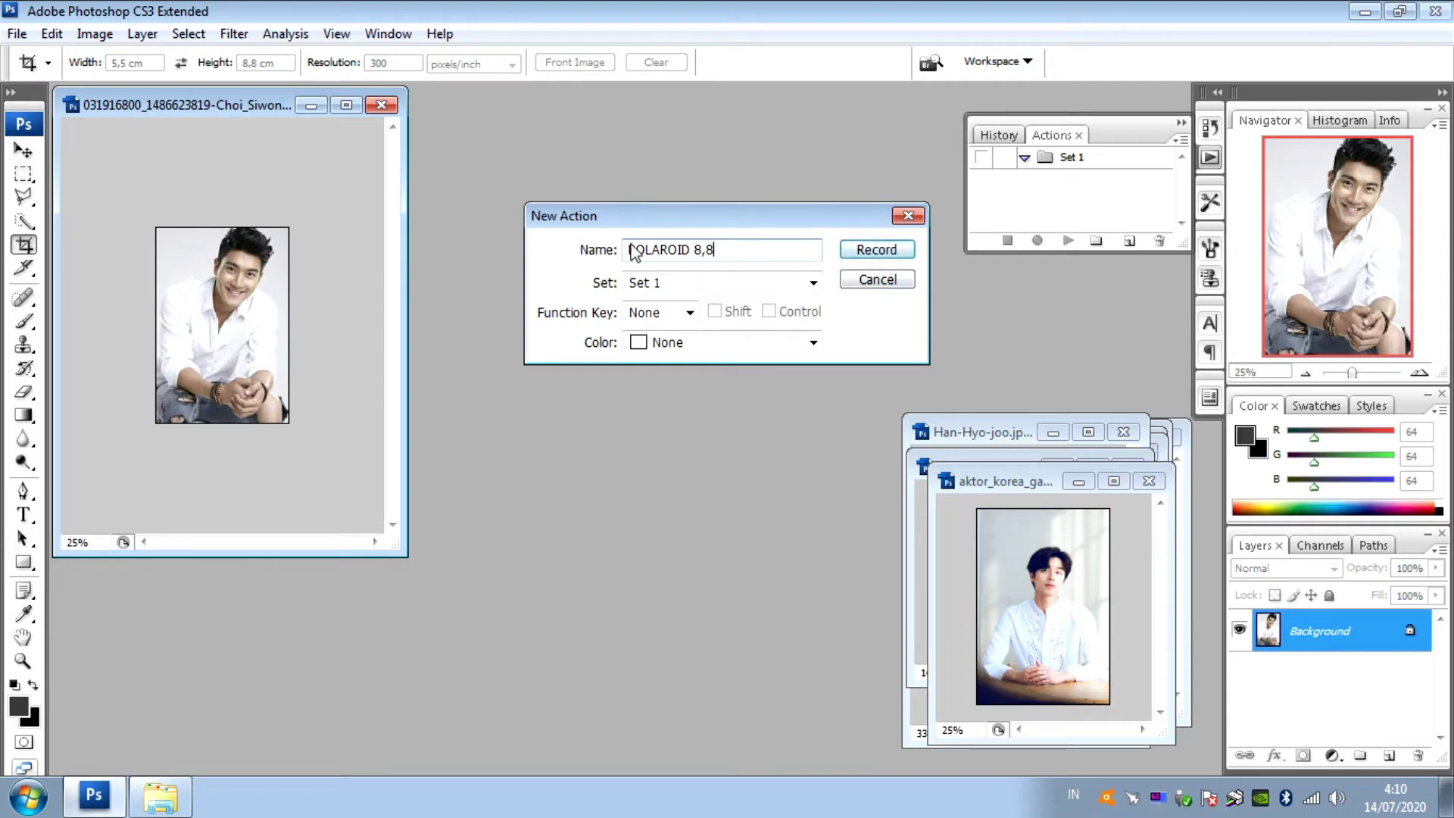
left_click(876, 250)
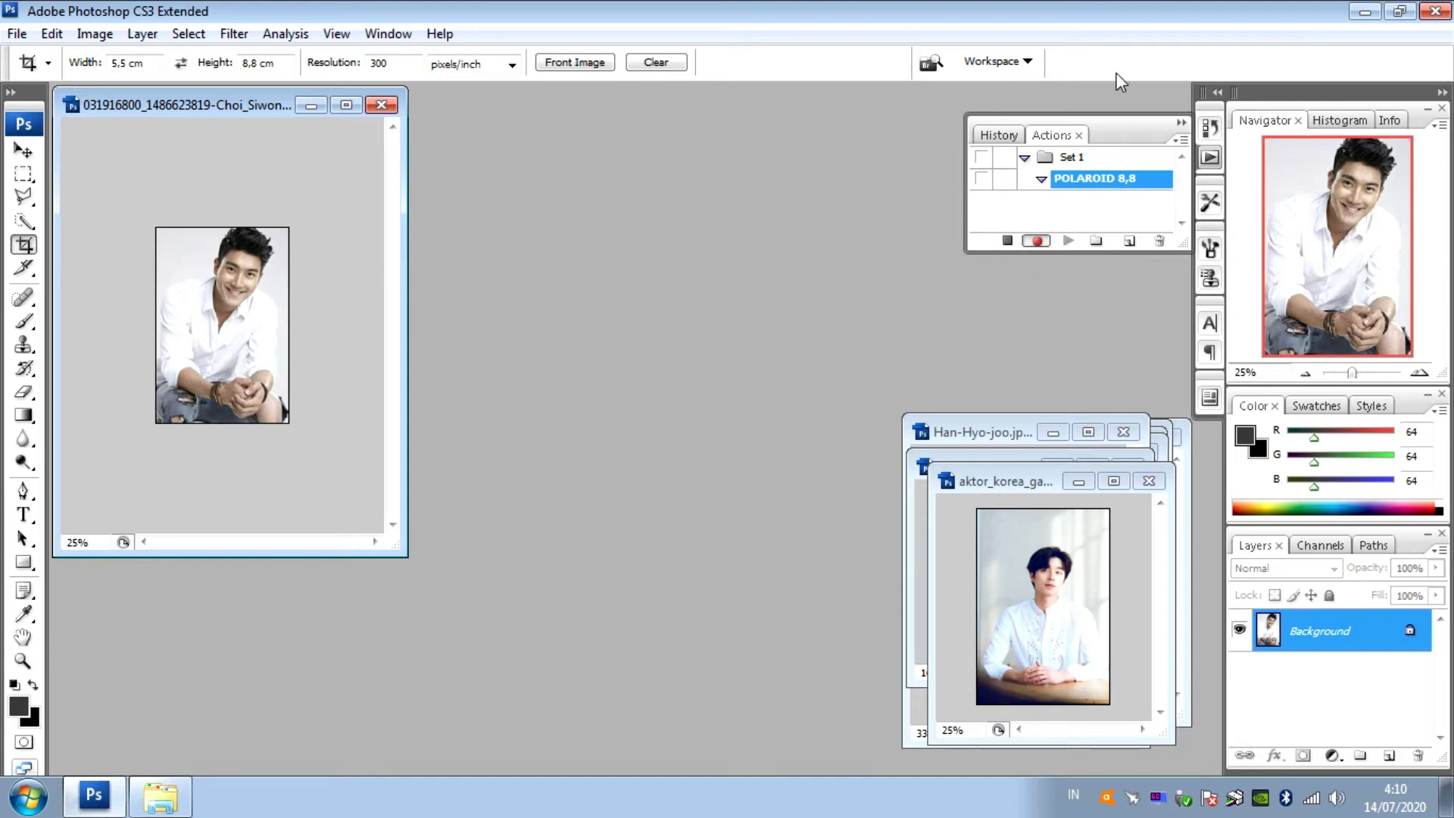
Select the POLAROID 2 crop tool preset.
left_click(48, 64)
left_click(128, 142)
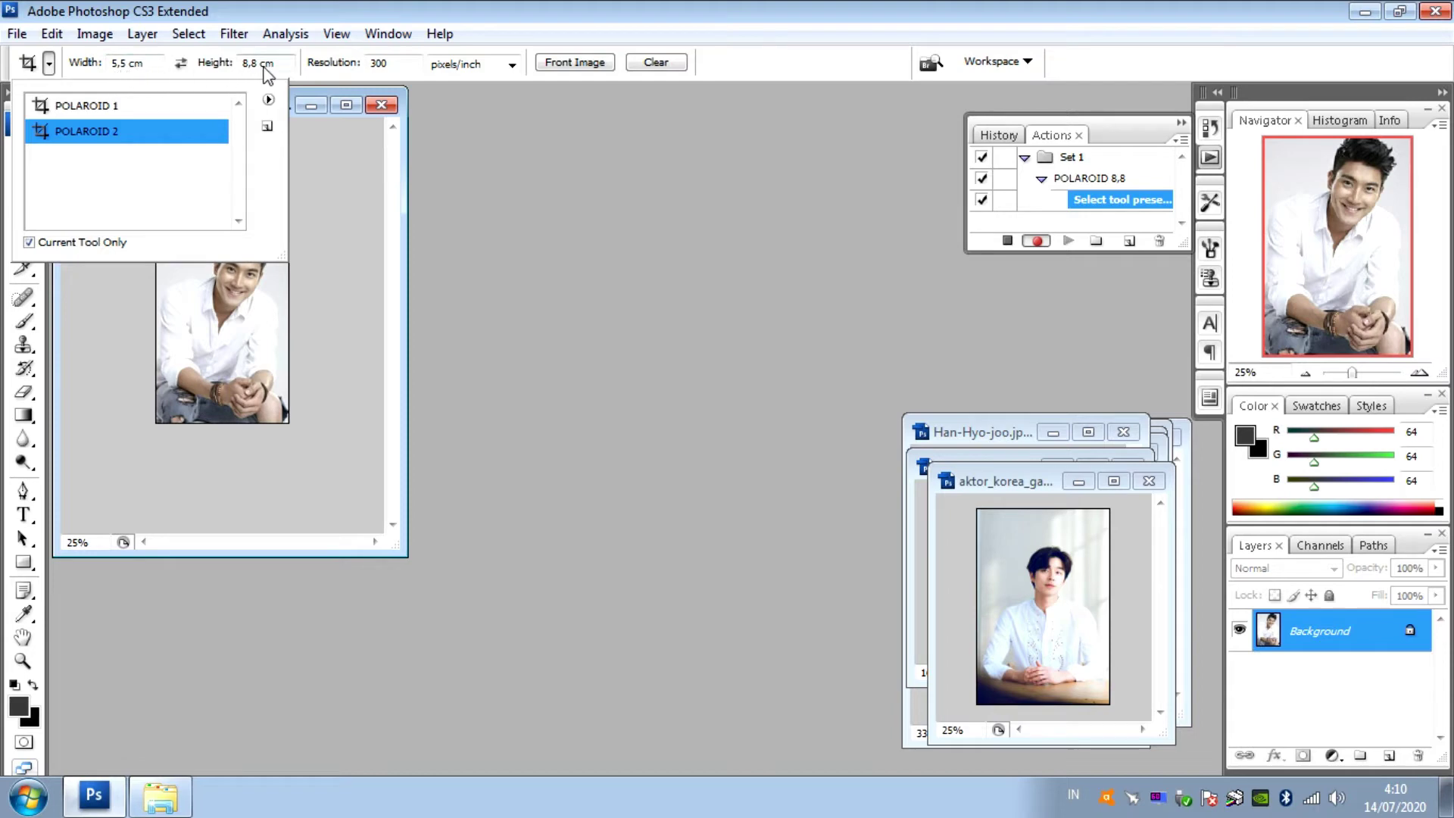
left_click(355, 251)
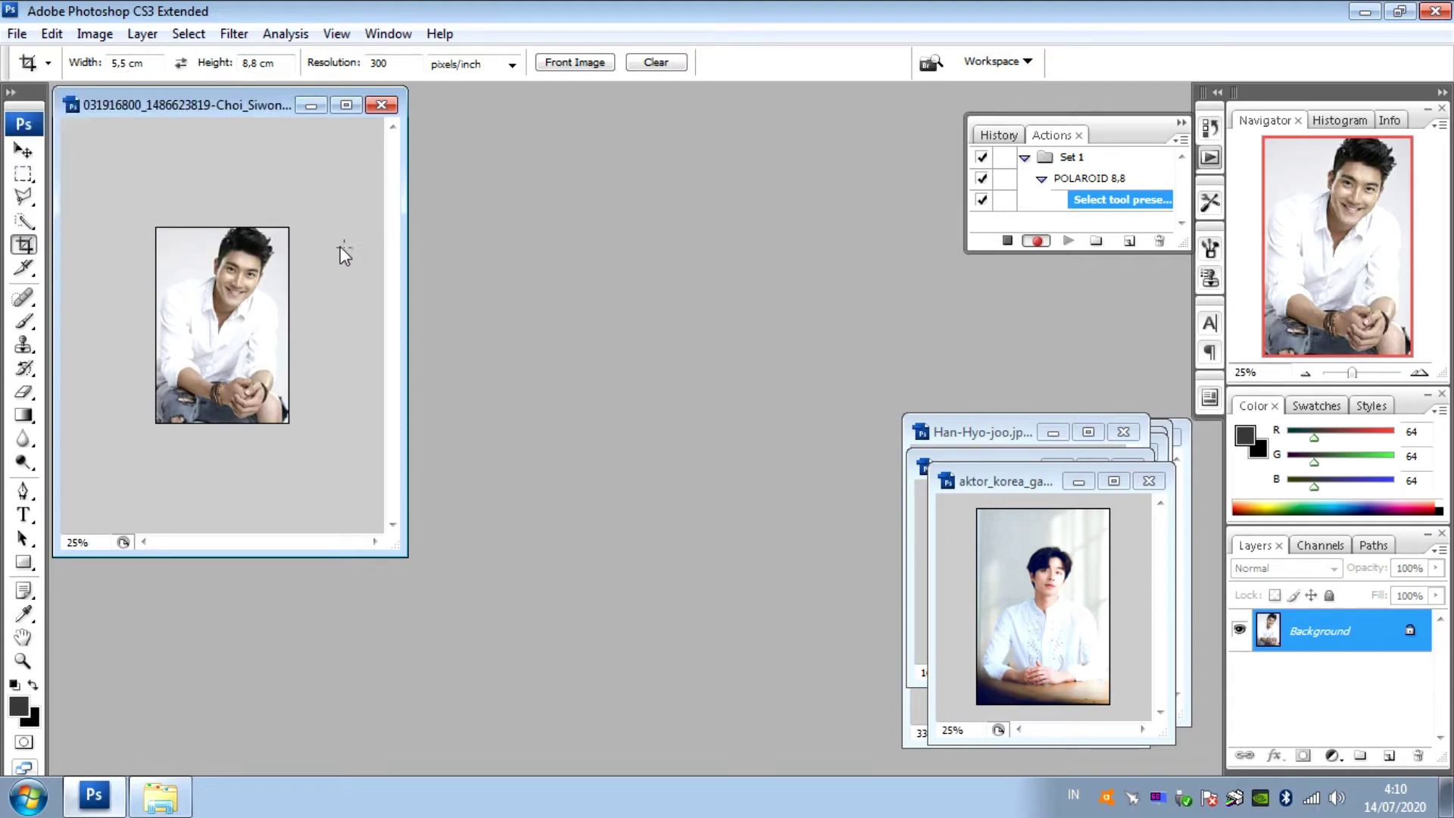
Set the background colour to near-white fbf7f7.
left_click(32, 723)
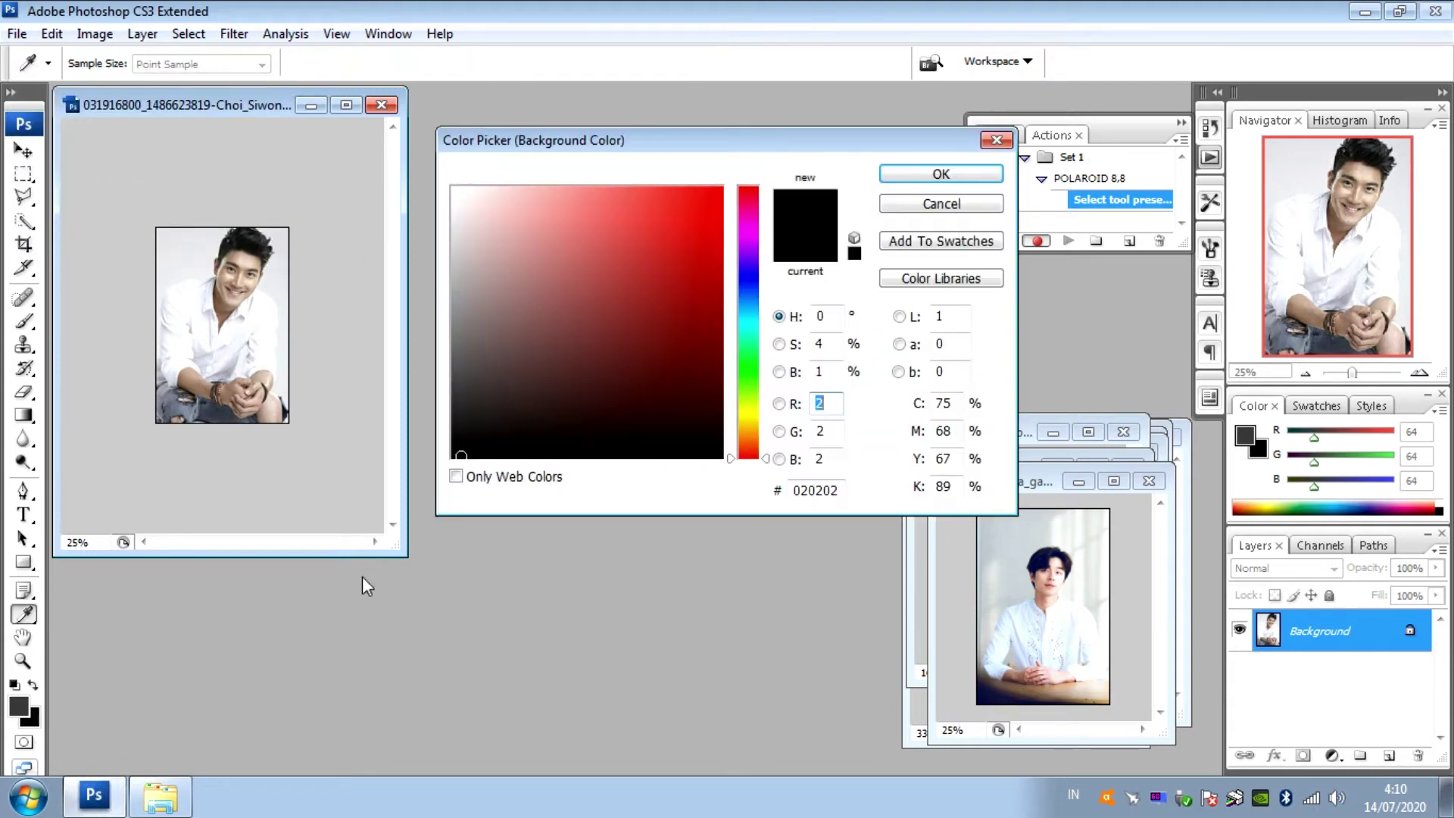
left_click(456, 190)
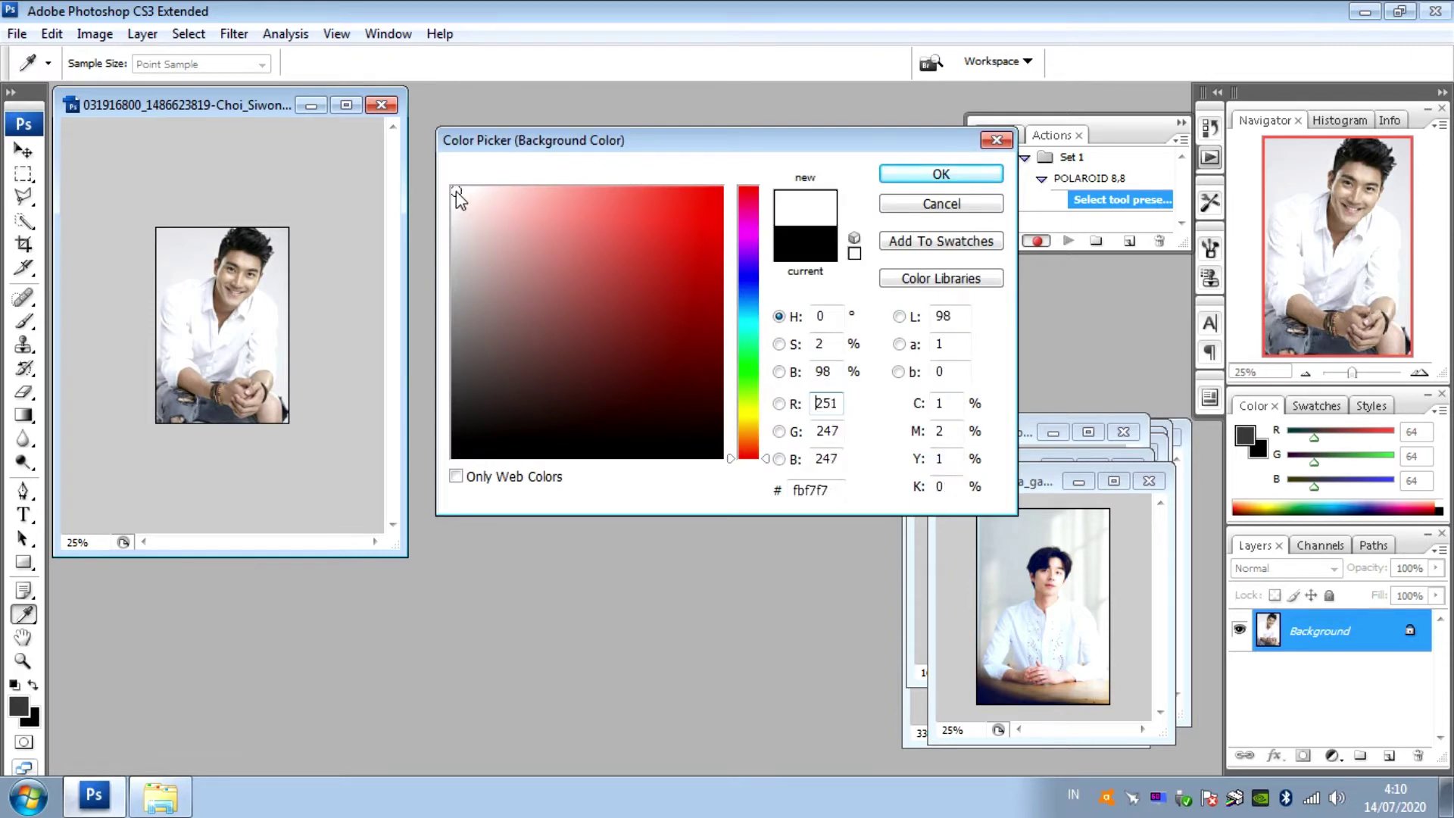
left_click(941, 176)
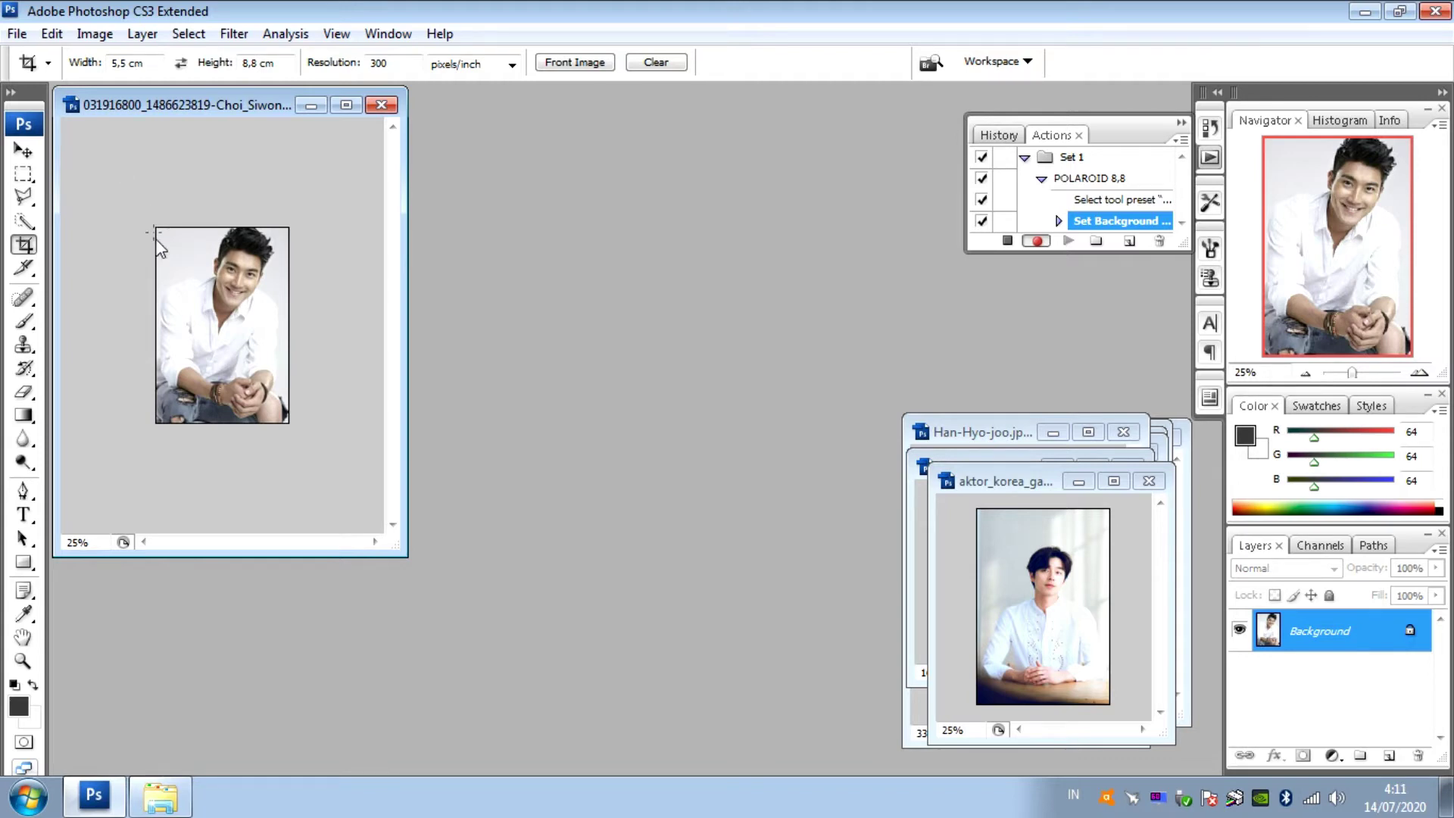
Crop the Choi_Siwon portrait beyond its edges for a near-white 5,5 × 8,8 cm border.
left_click_drag(157, 228, 288, 456)
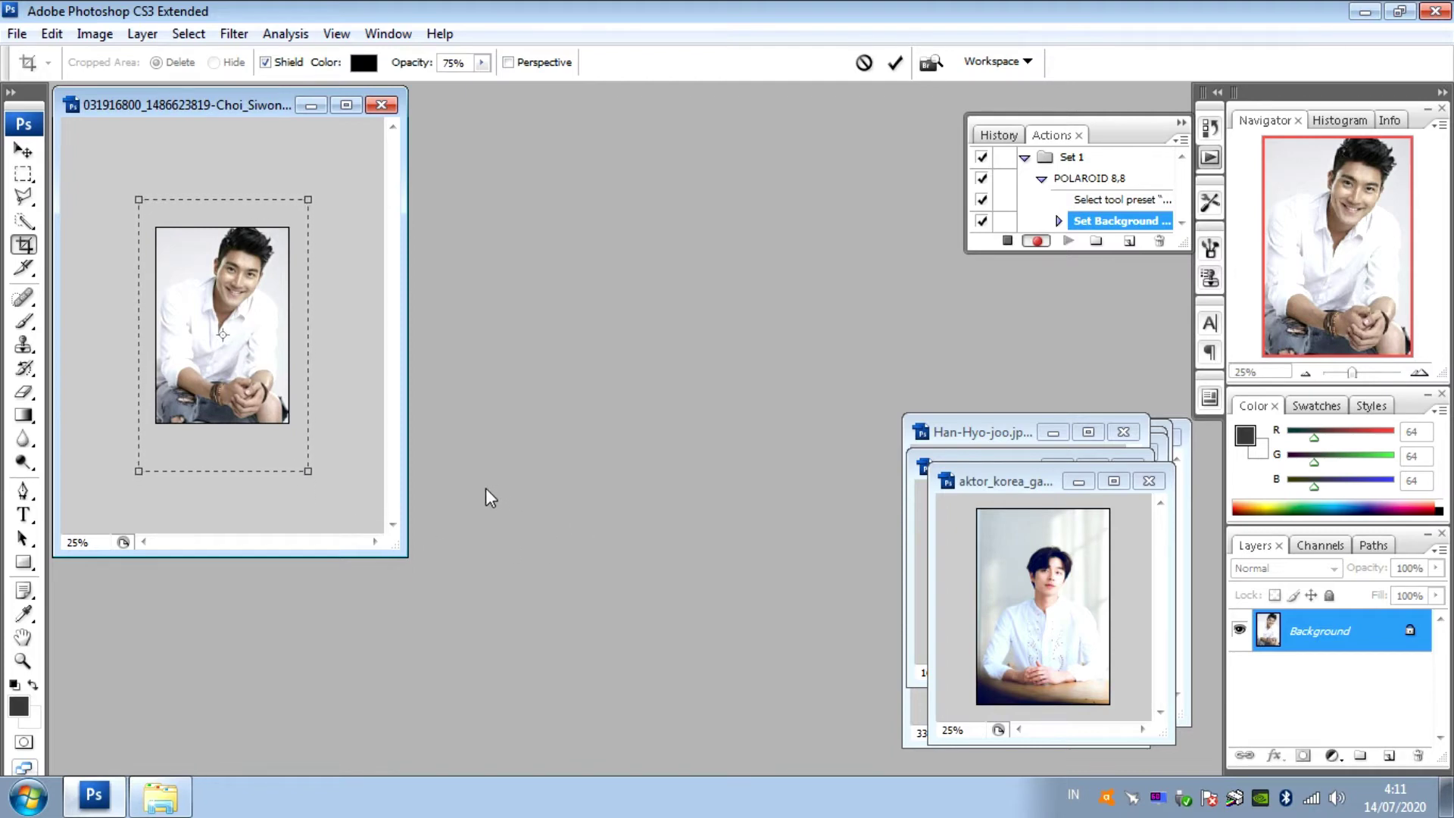
key("Return")
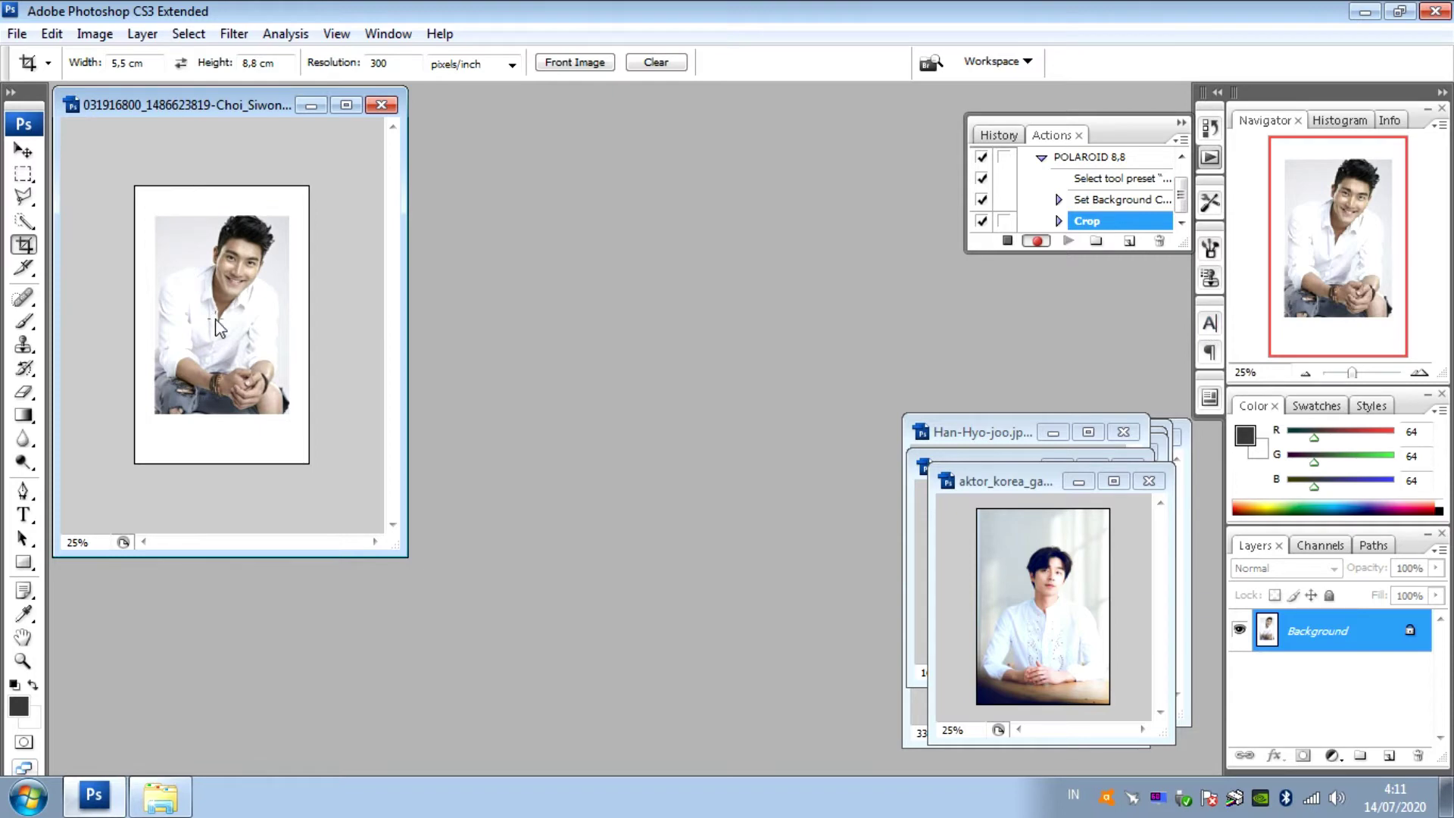
Convert the locked Background layer into a regular layer named Layer 0.
right_click(1315, 641)
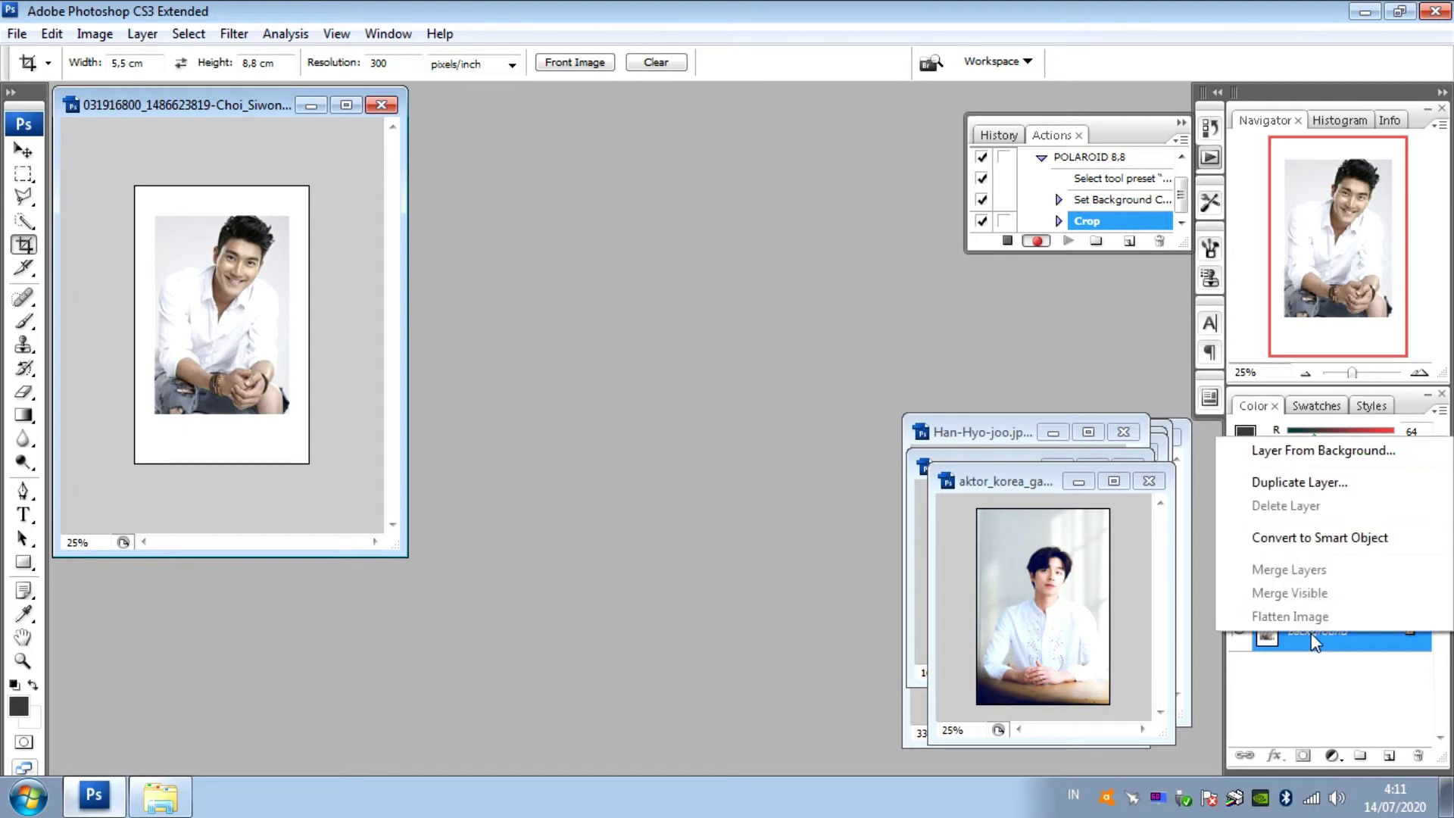
left_click(1310, 454)
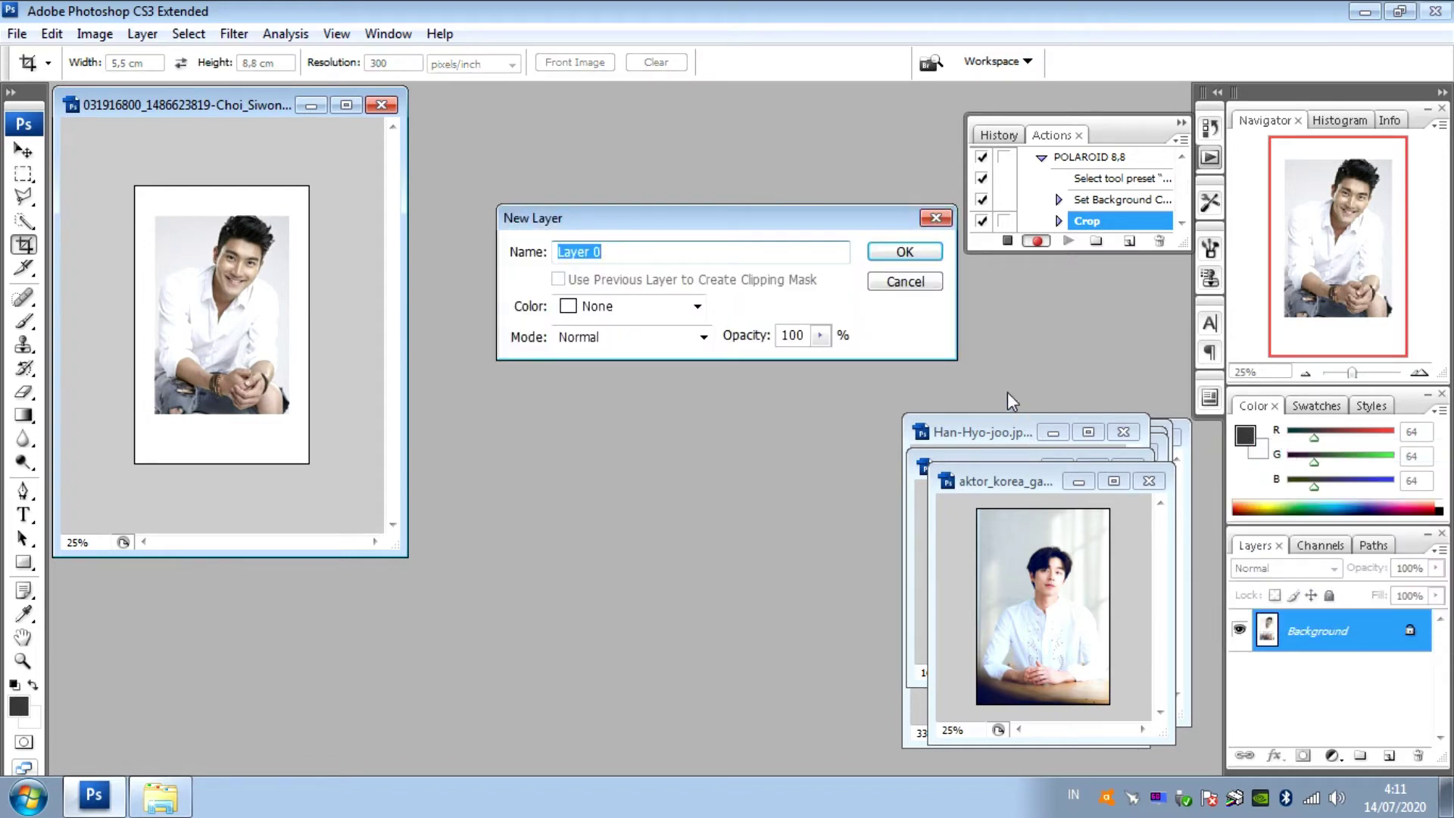
left_click(906, 252)
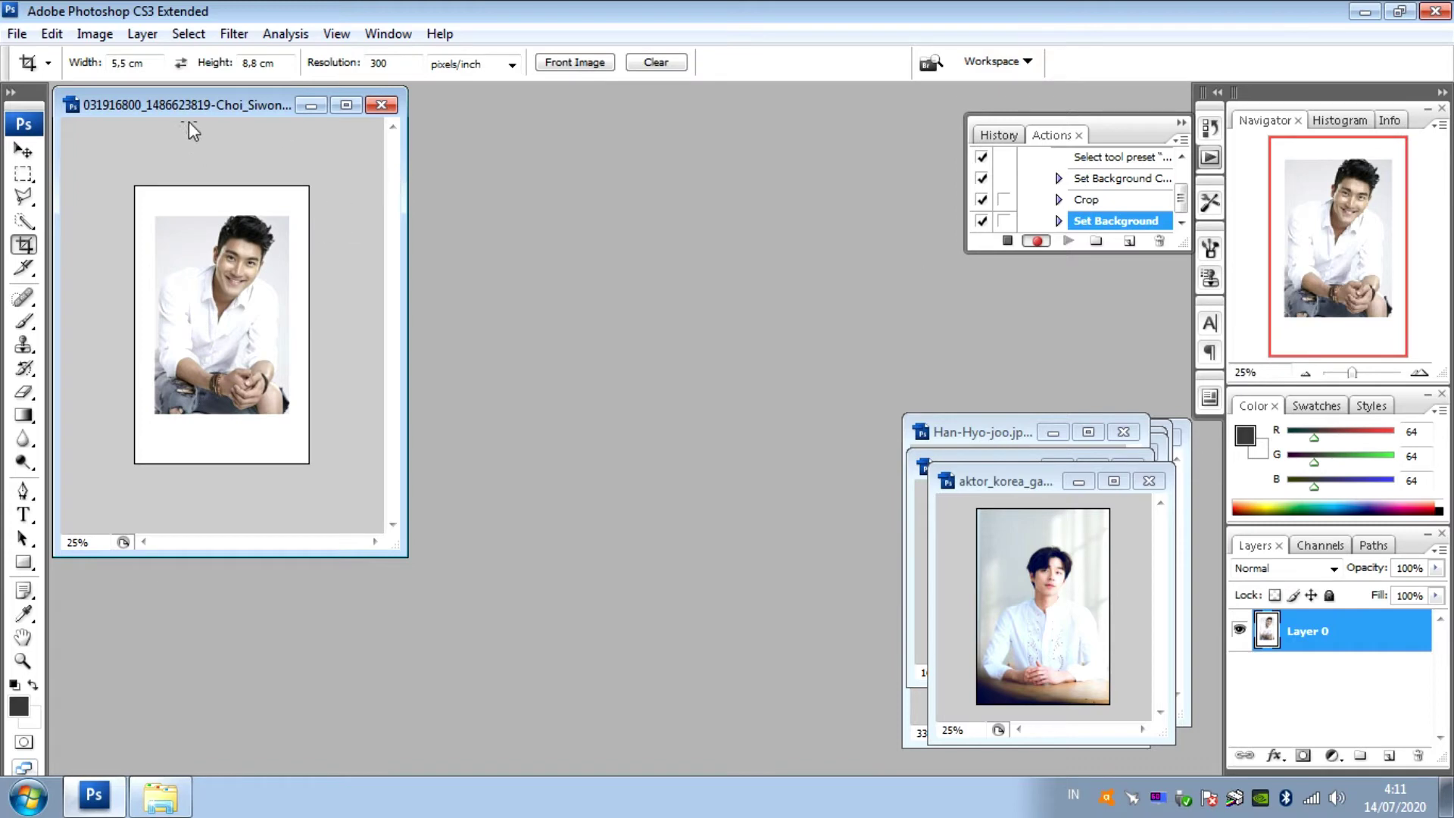
left_click(143, 34)
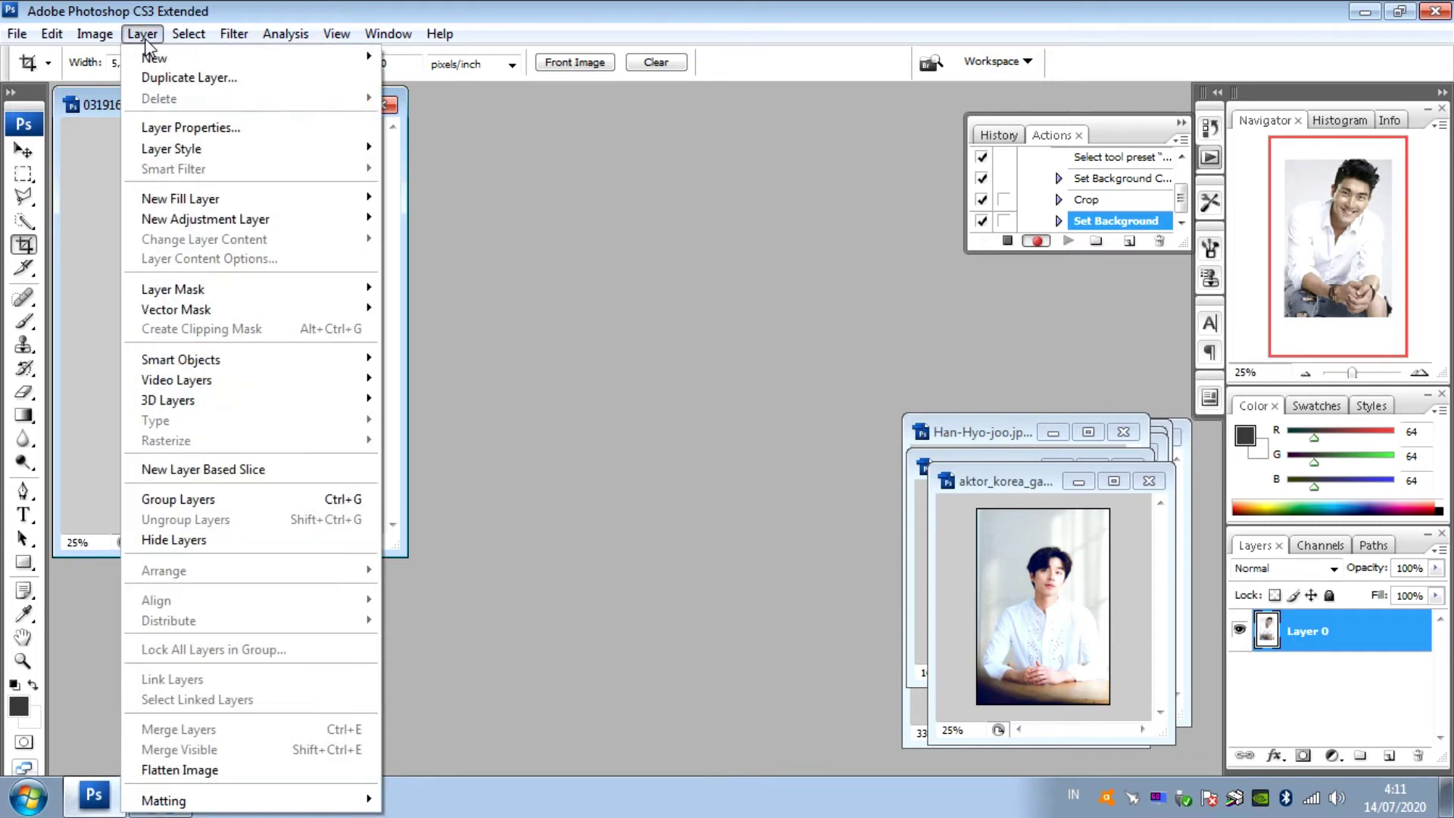
mouse_move(171, 149)
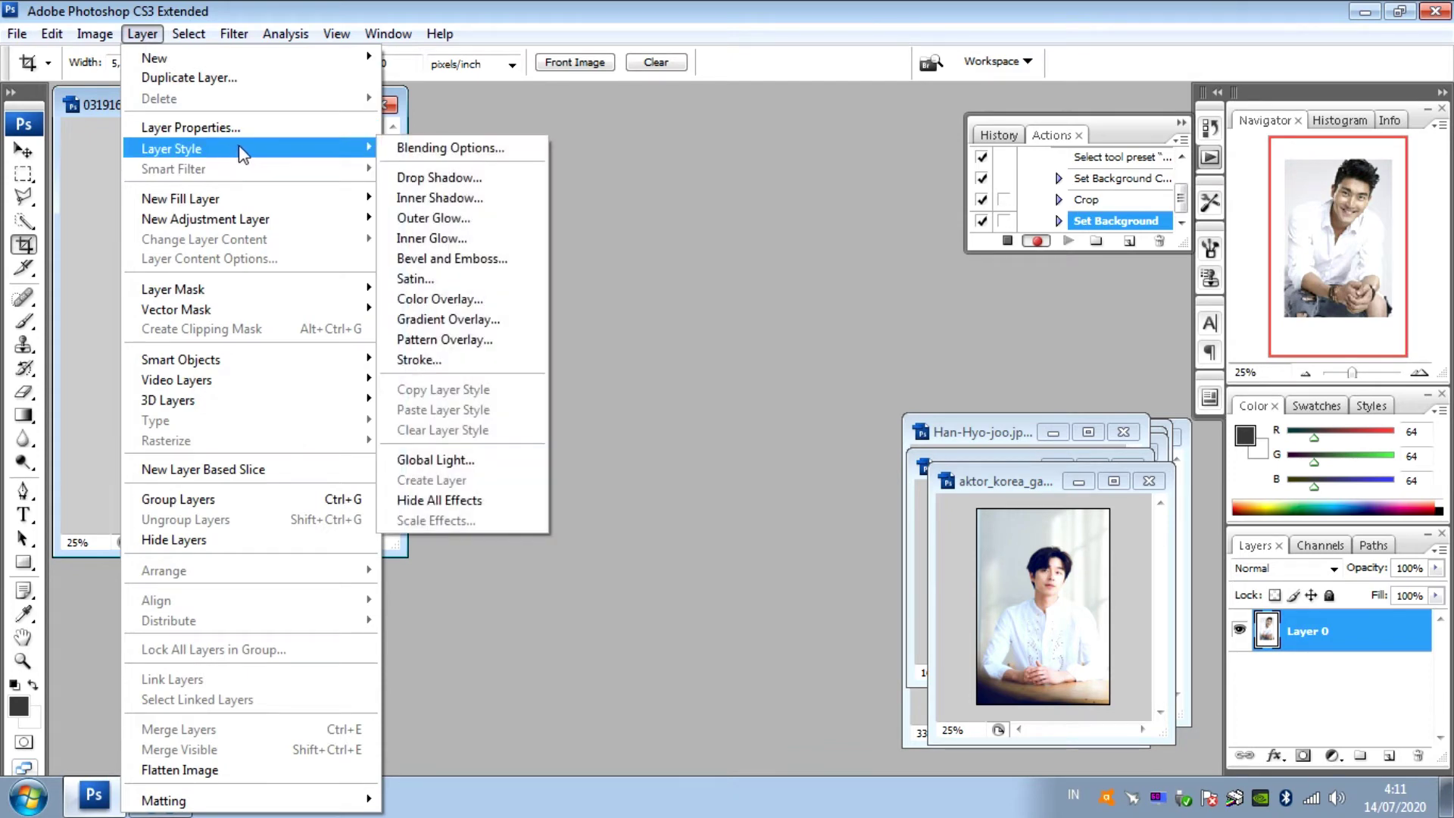
Apply a black, 5 px, Inside-position Stroke layer style to Layer 0.
left_click(437, 359)
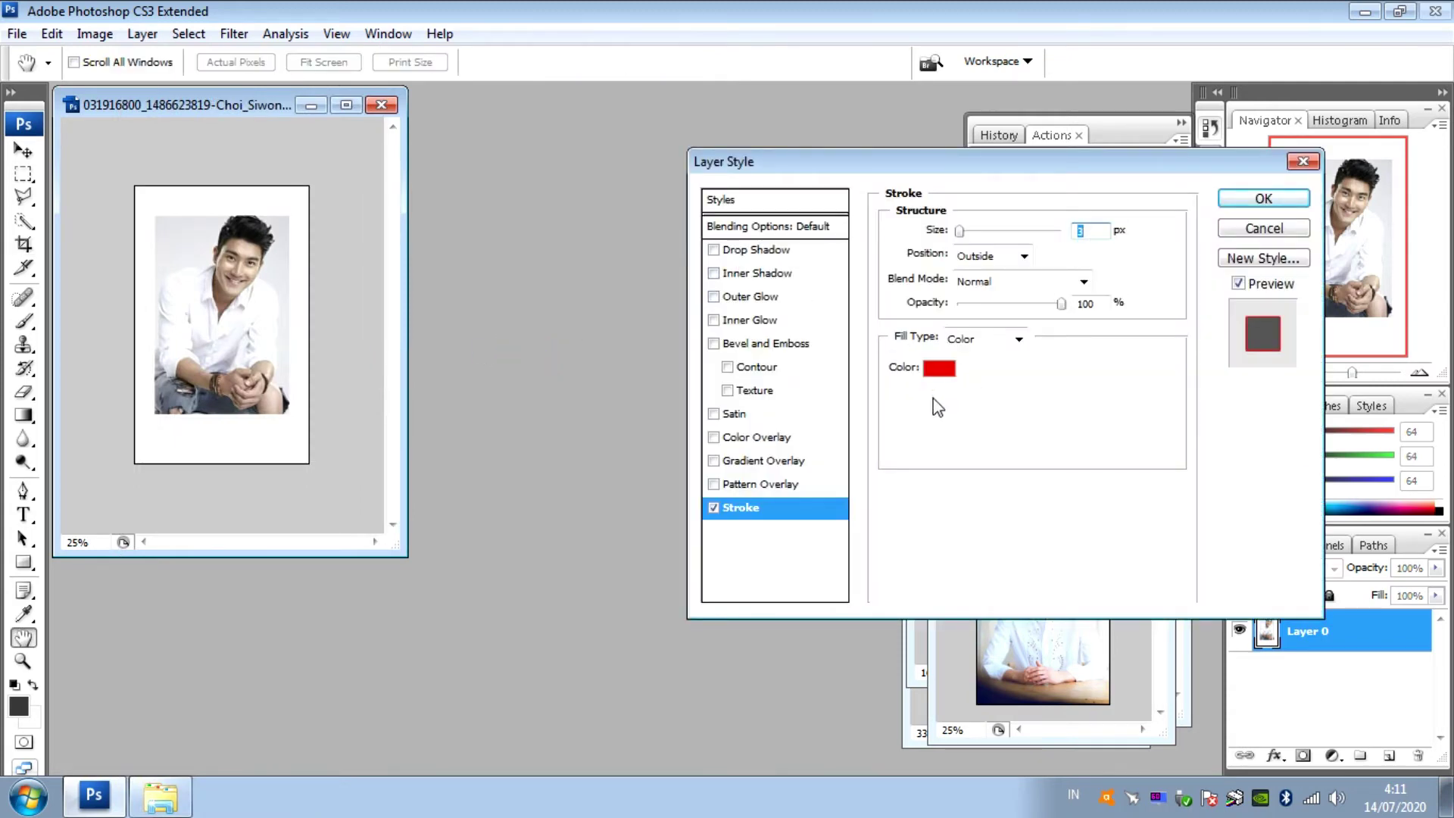
left_click(947, 375)
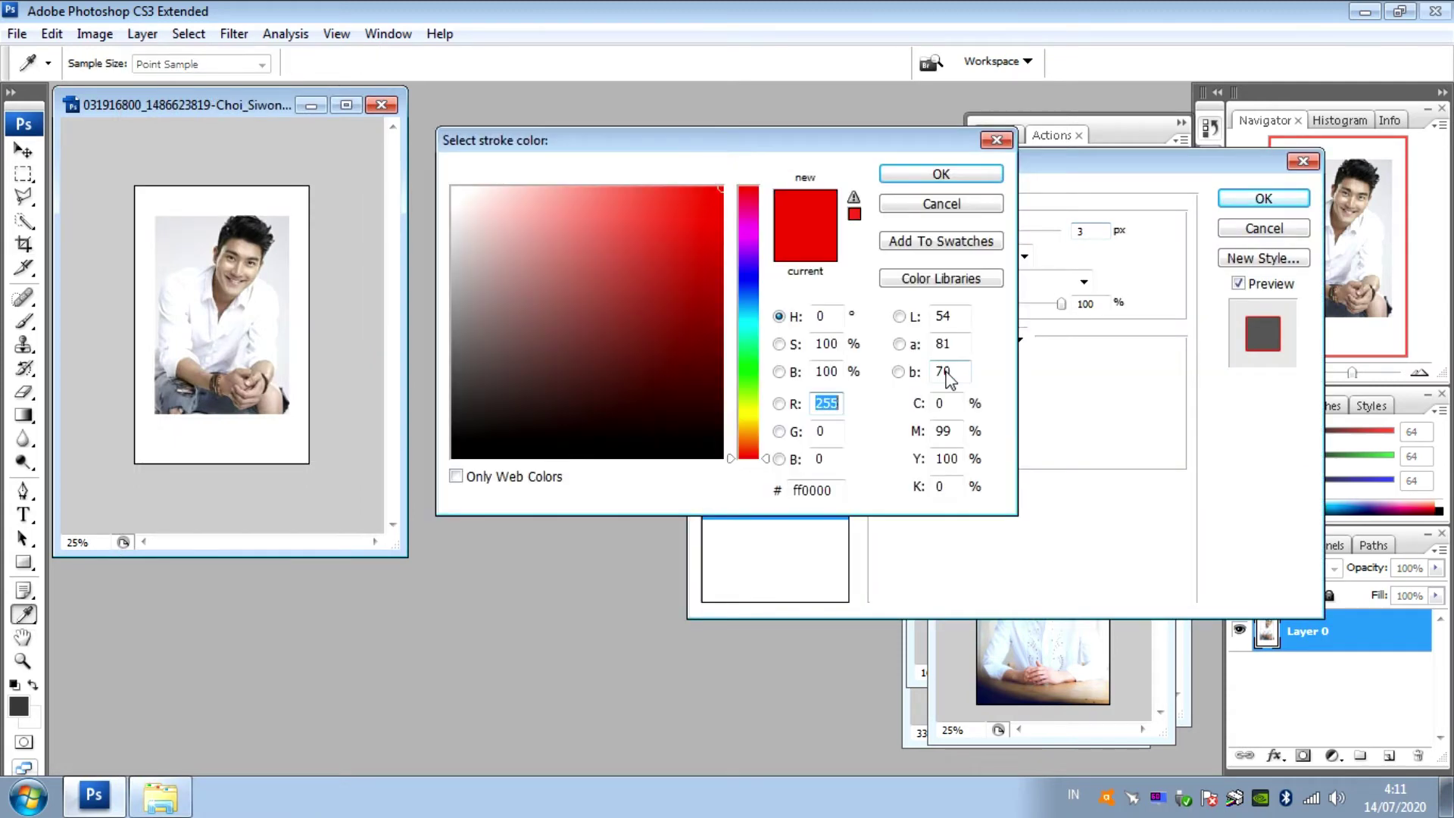
left_click(456, 454)
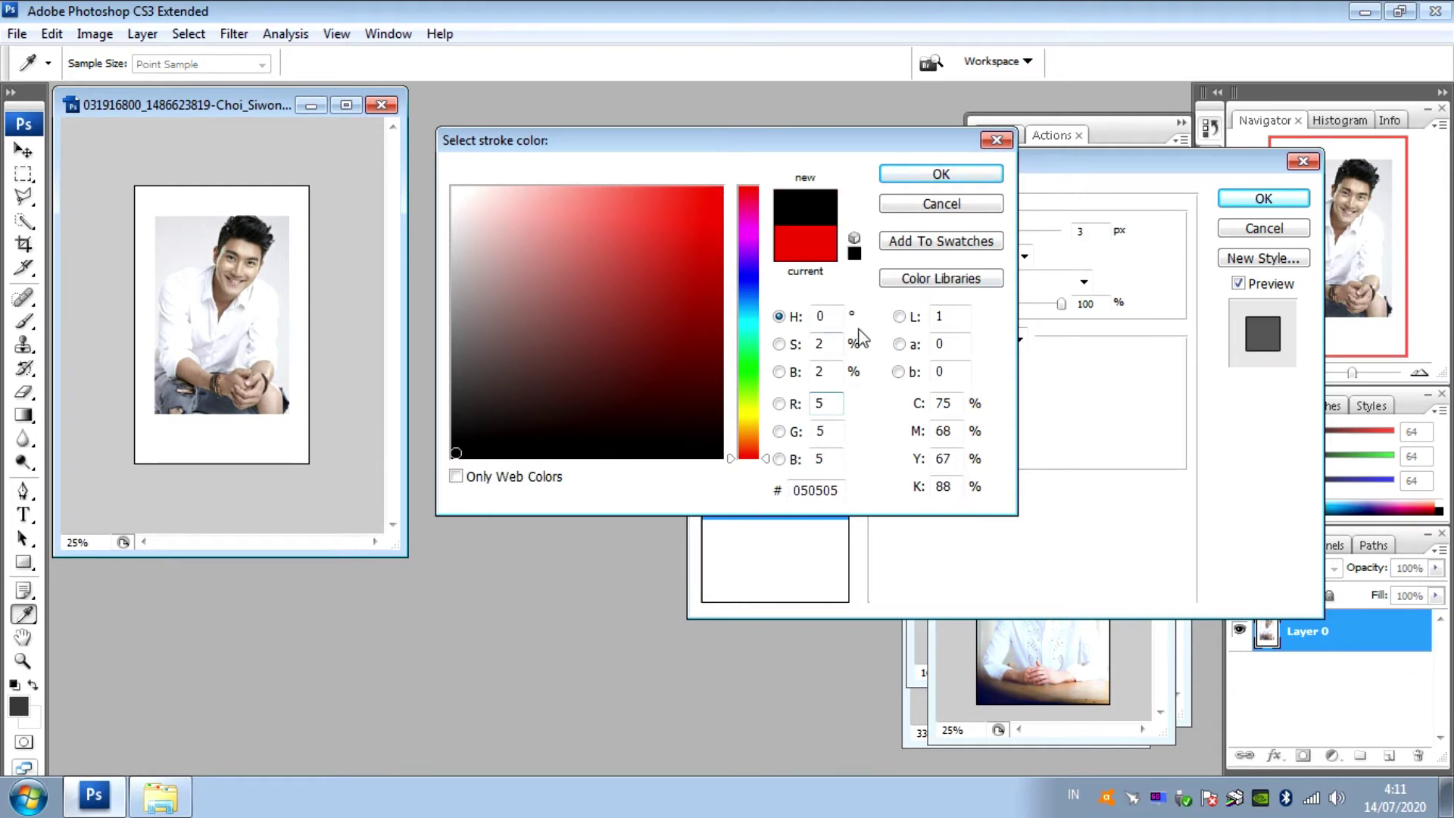
left_click(979, 176)
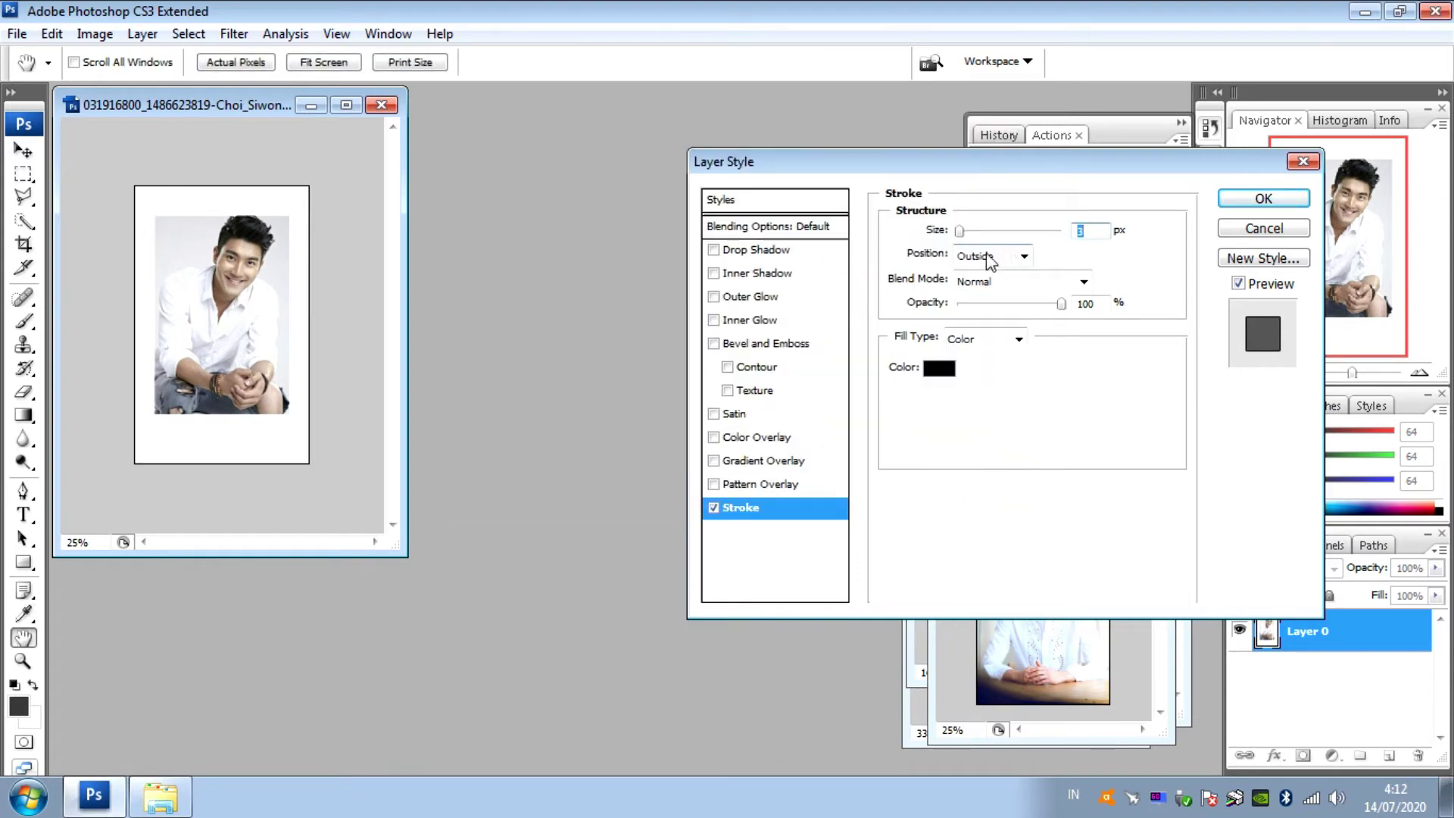
left_click(1024, 256)
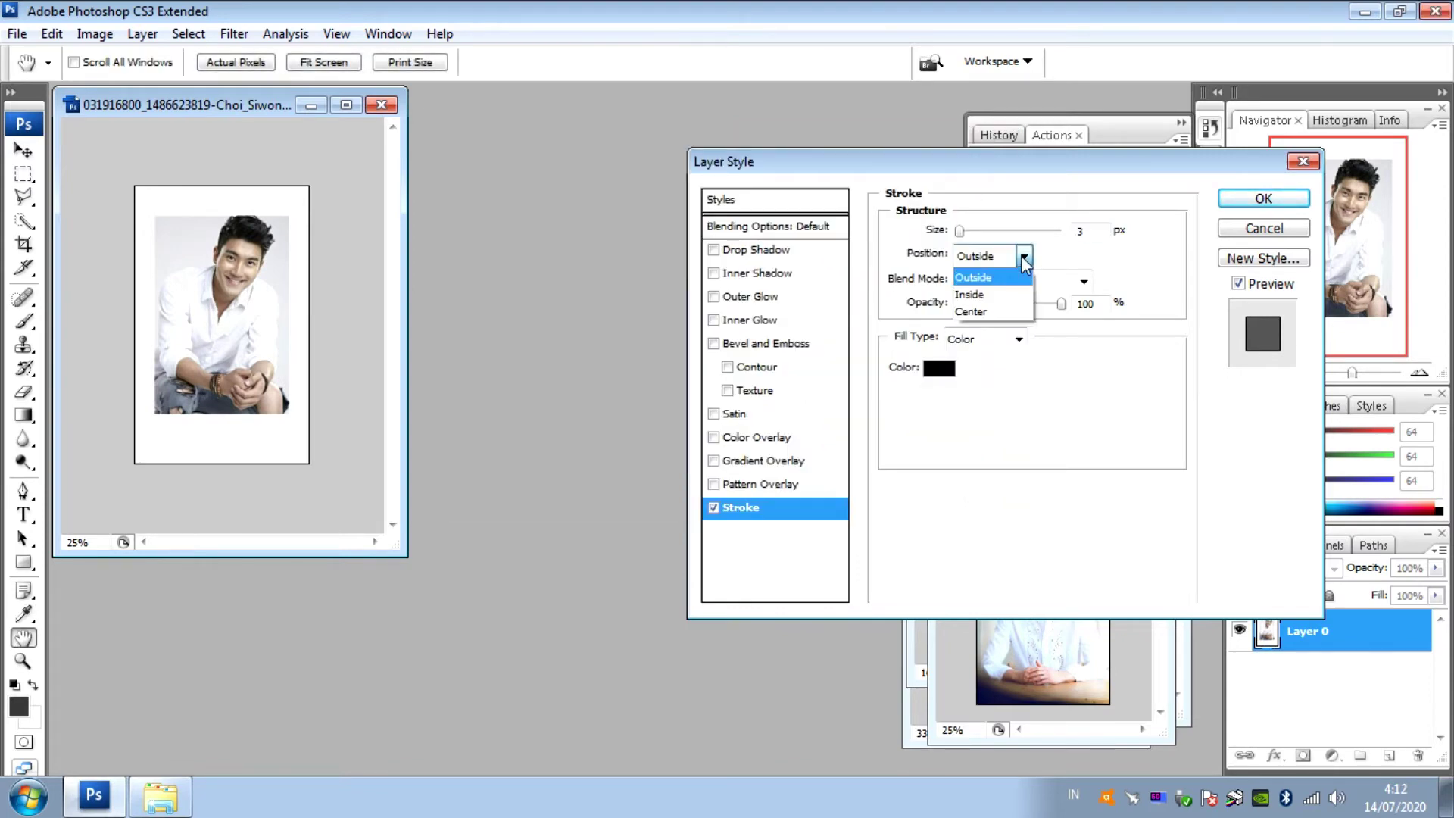
left_click(998, 296)
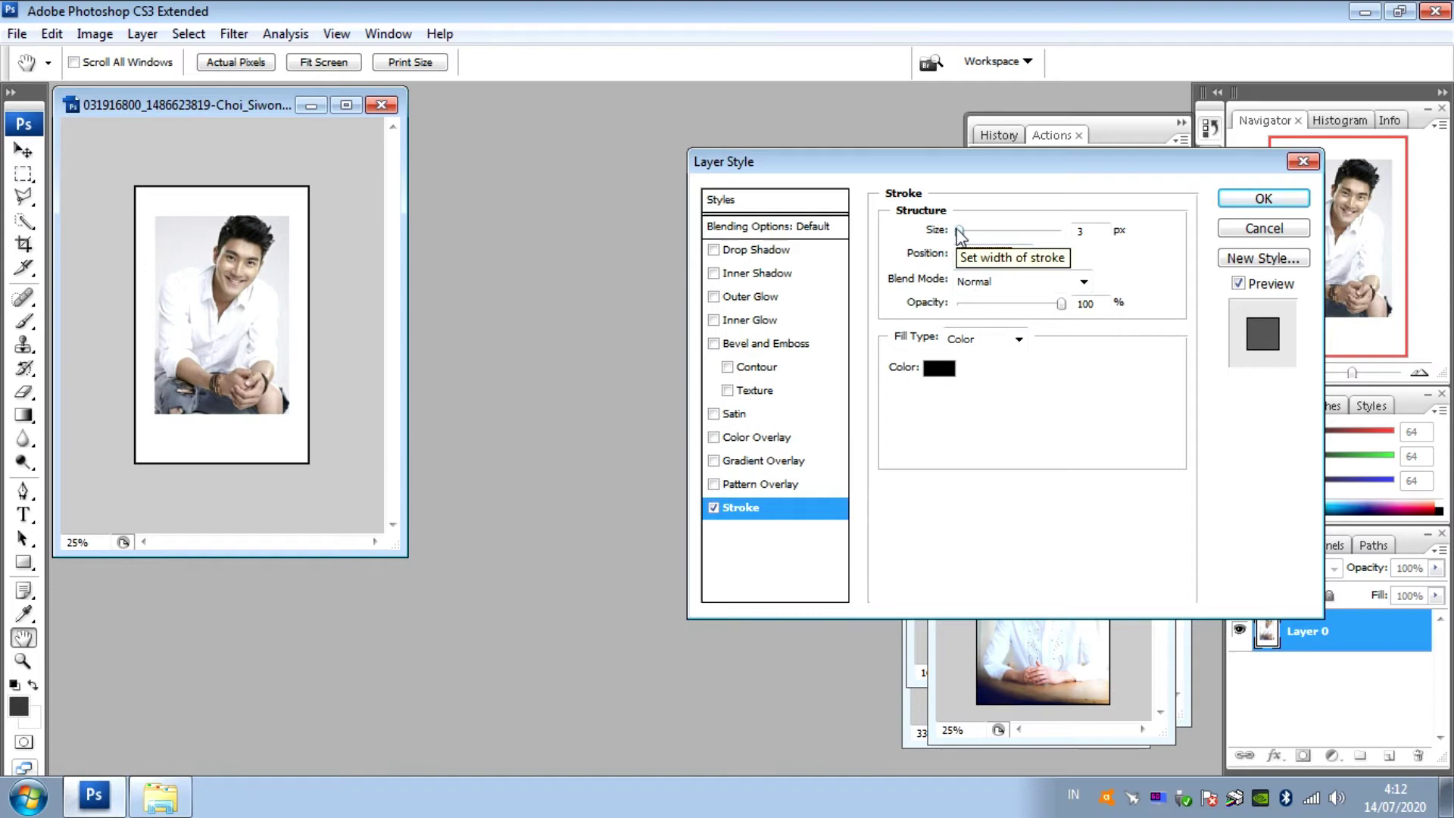
left_click_drag(958, 229, 965, 229)
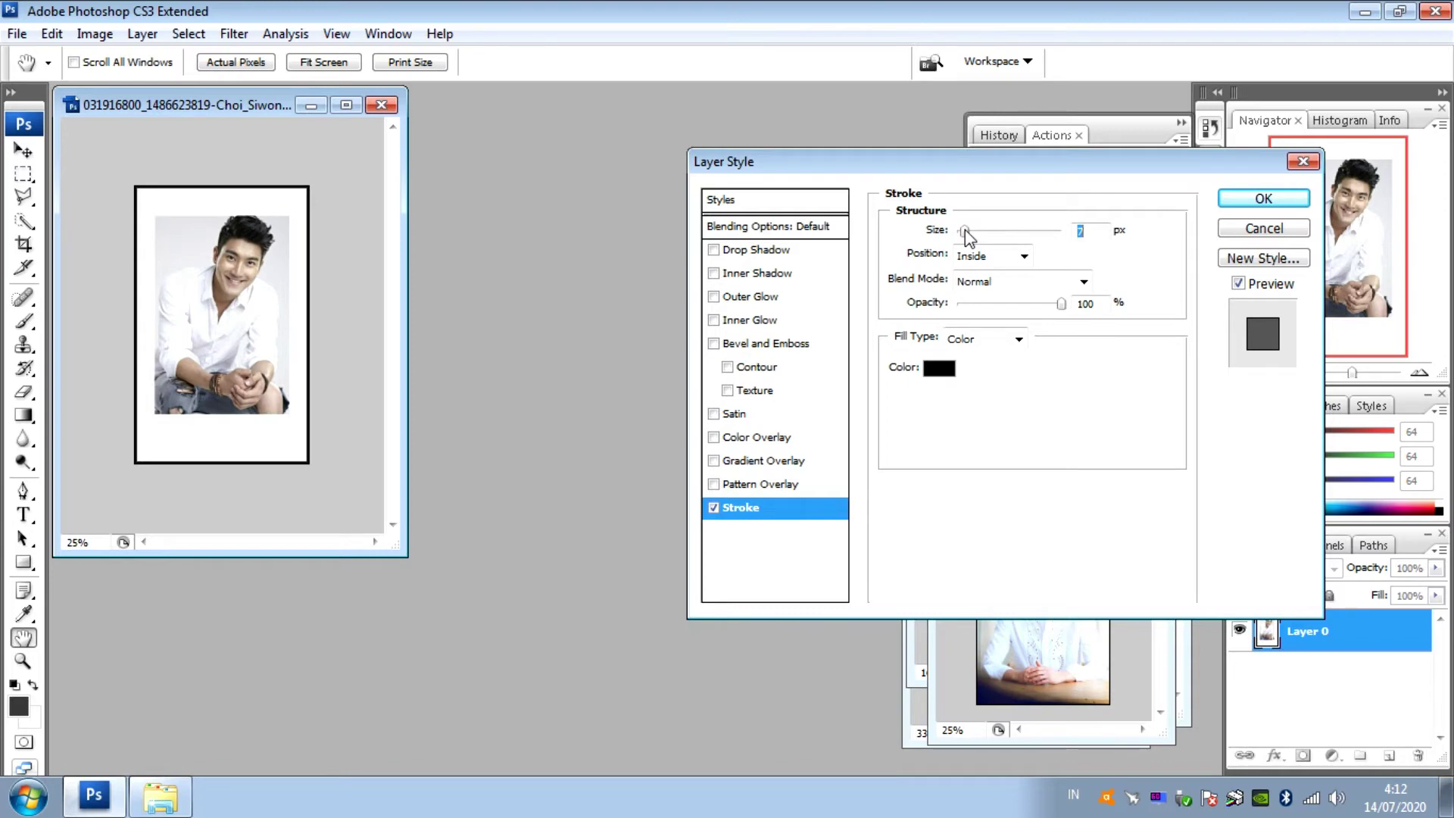
mouse_move(966, 230)
left_mouse_down()
mouse_move(948, 233)
mouse_move(964, 236)
left_mouse_up()
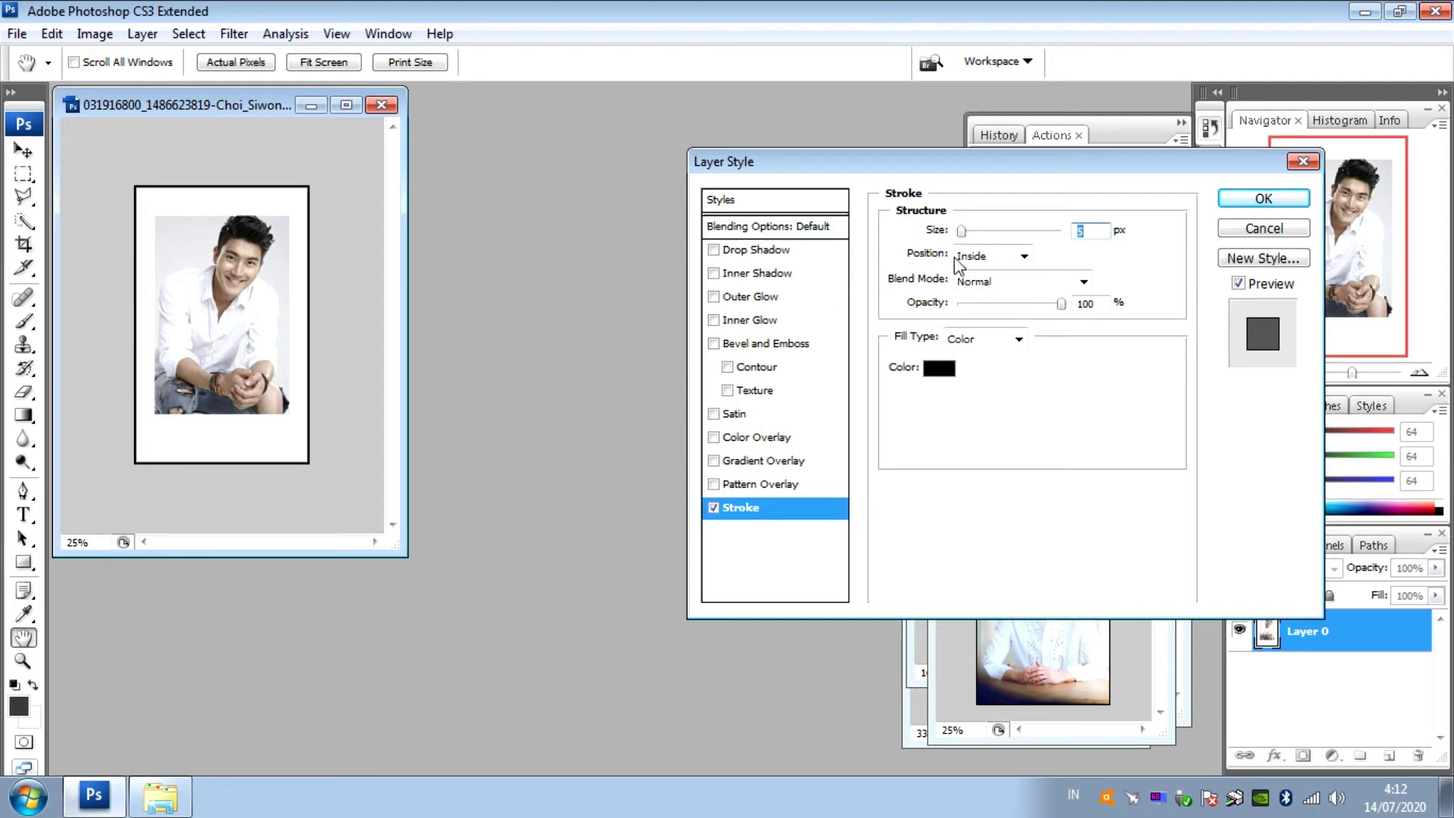
left_click(1265, 200)
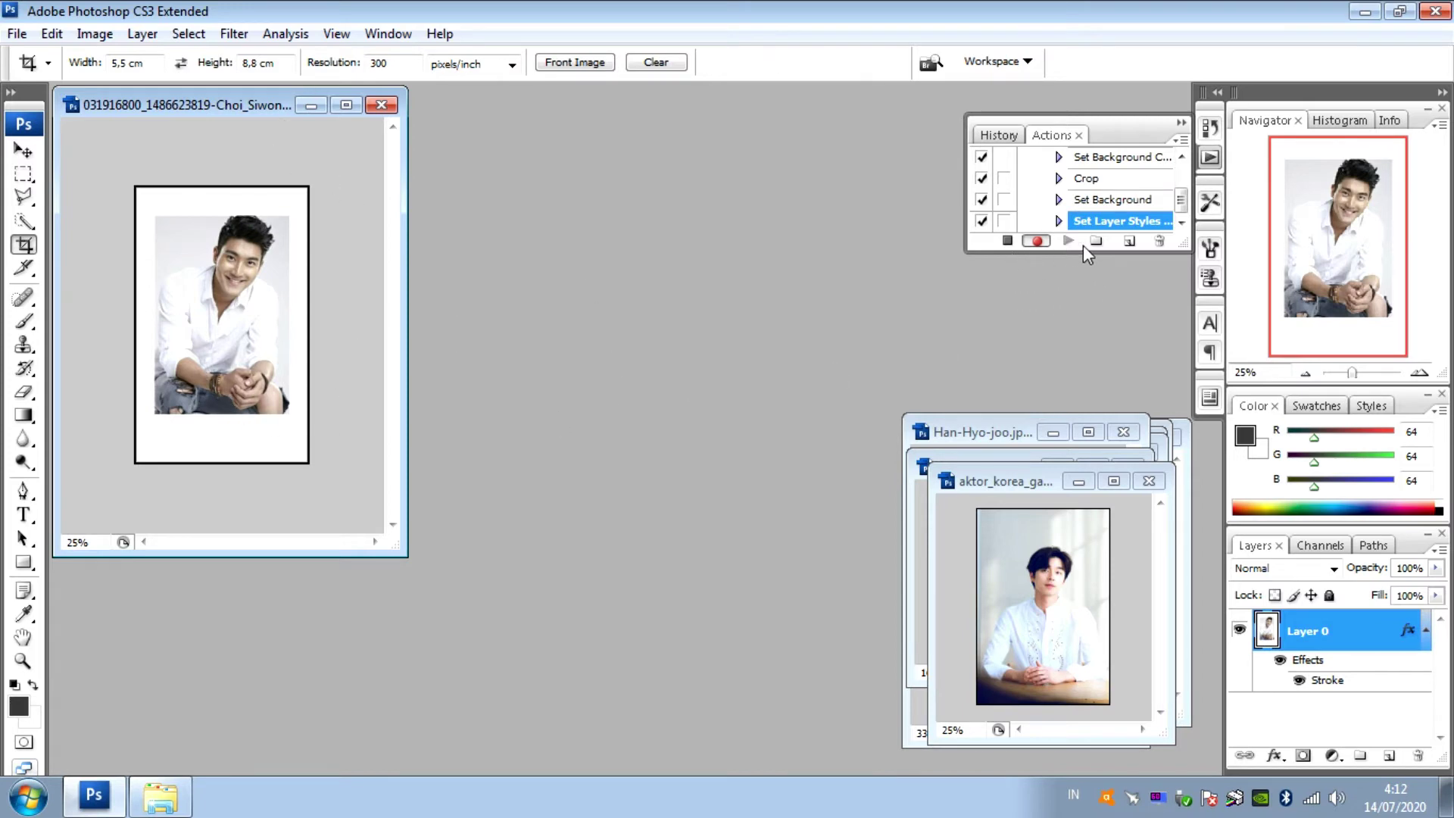
Stop recording POLAROID 8,8 and bring the aktor_korea_ganteng portrait window forward.
left_click(1007, 241)
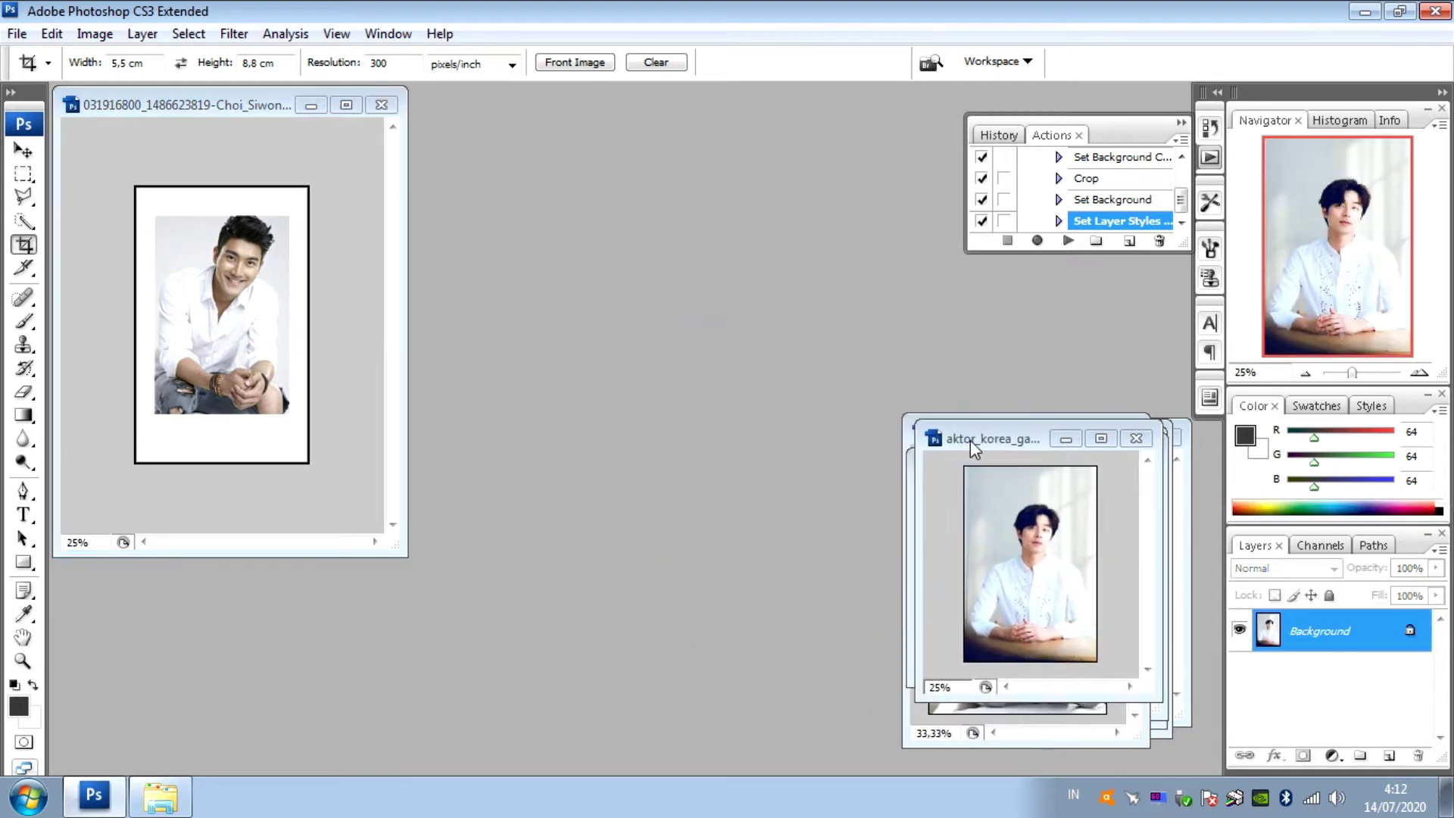
mouse_move(971, 440)
left_mouse_down()
mouse_move(223, 203)
mouse_move(110, 117)
left_mouse_up()
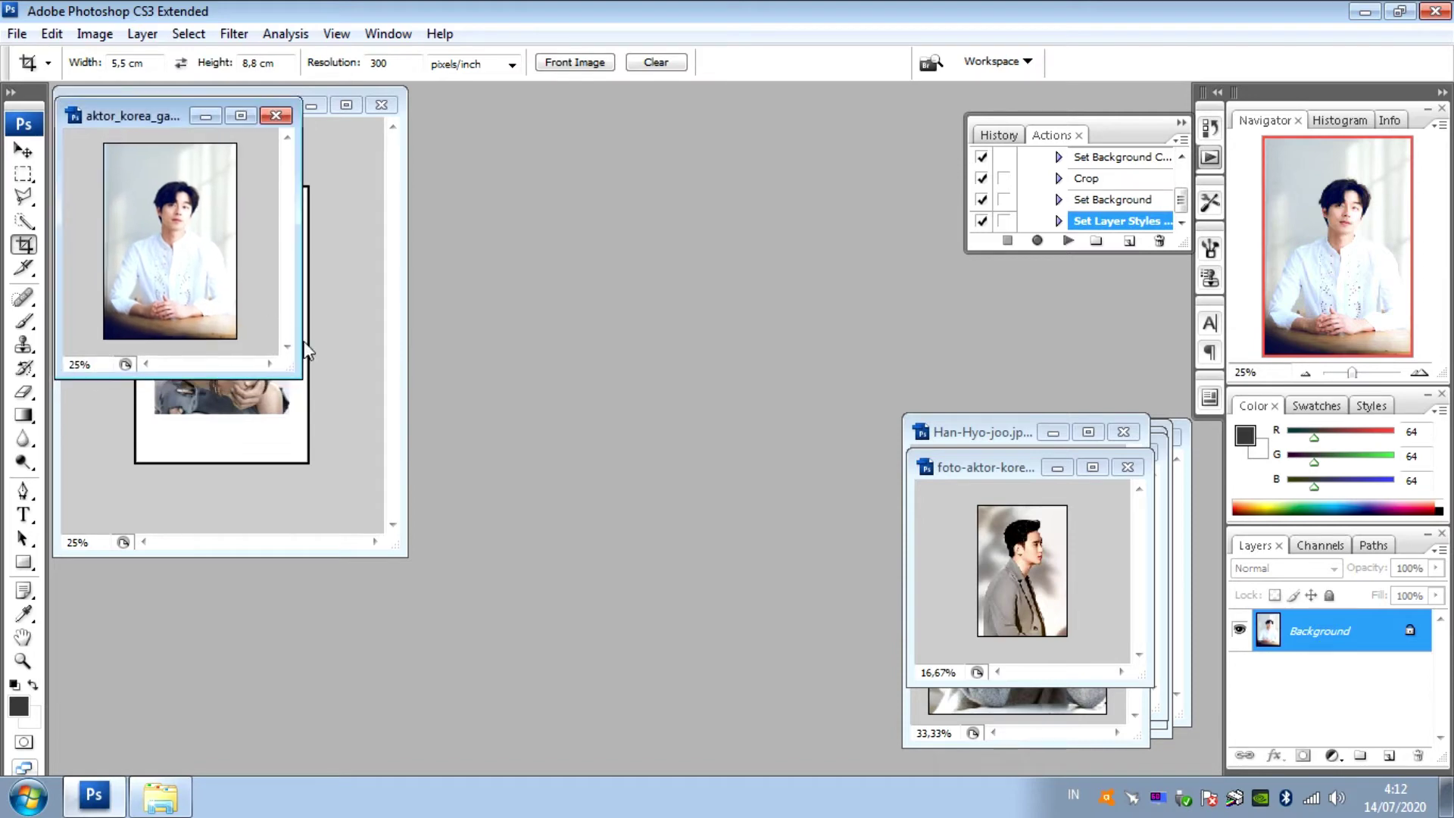
left_click(320, 415)
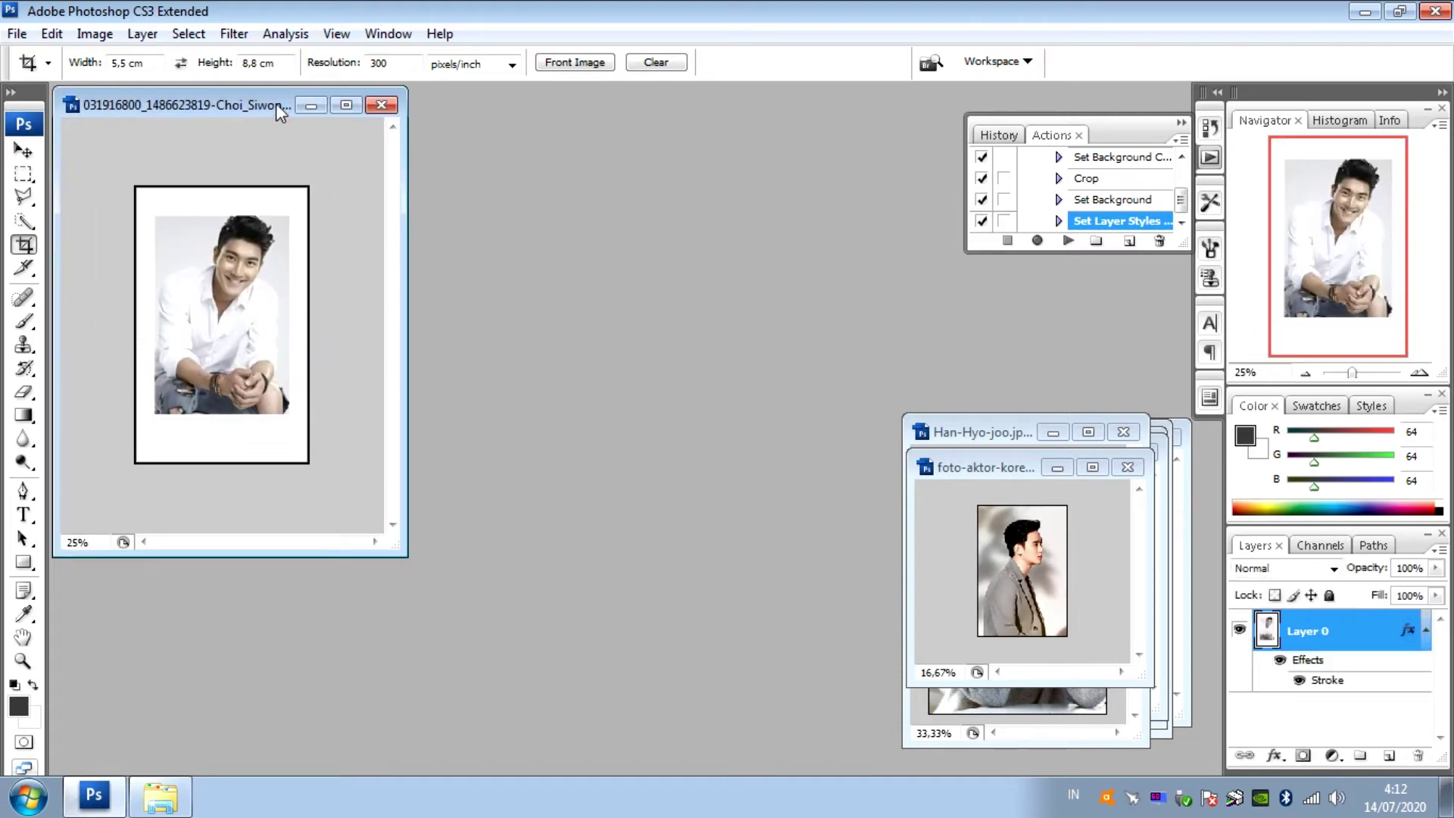
left_click_drag(295, 114, 532, 167)
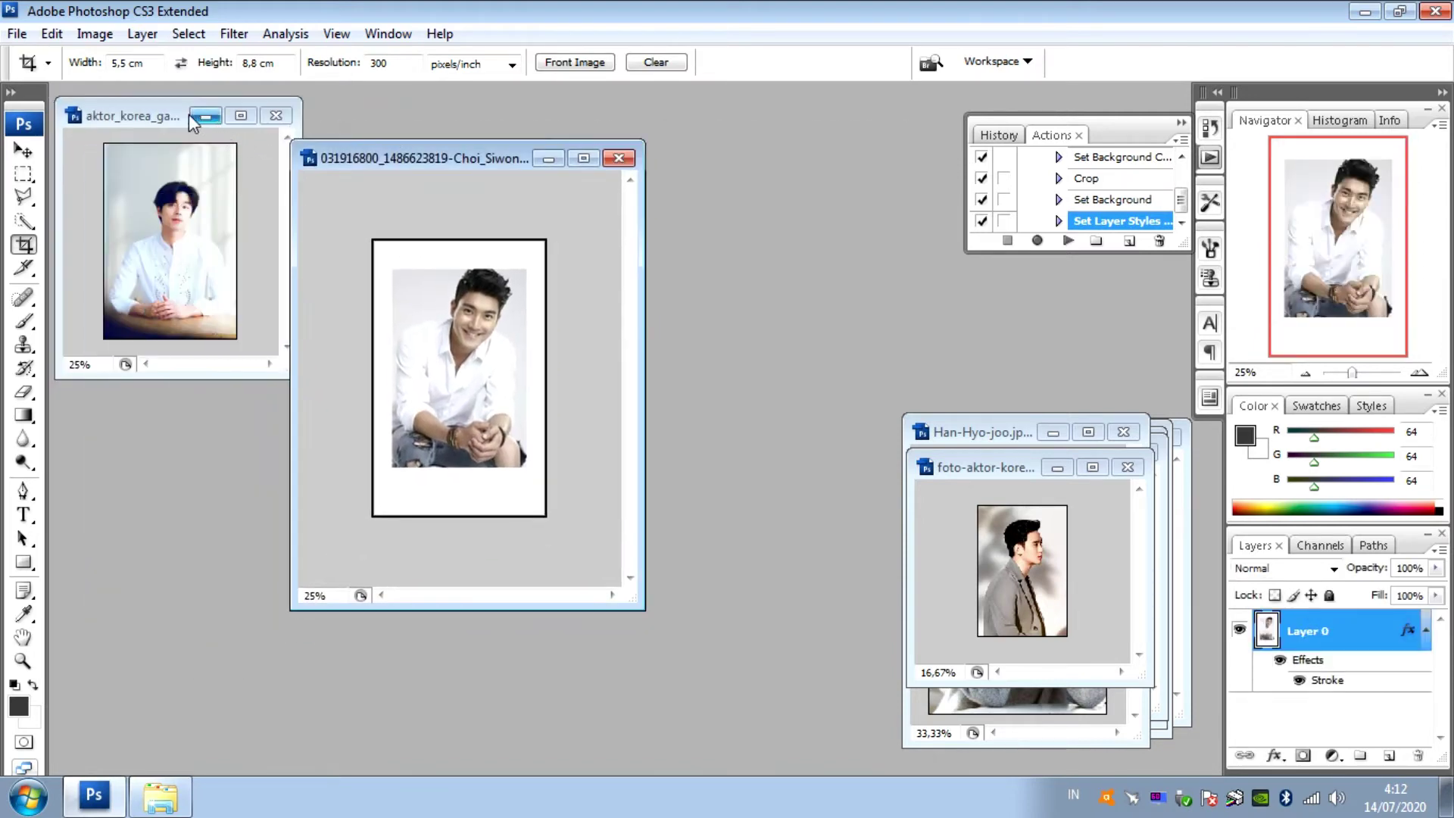
mouse_move(188, 114)
left_mouse_down()
mouse_move(349, 121)
mouse_move(199, 136)
left_mouse_up()
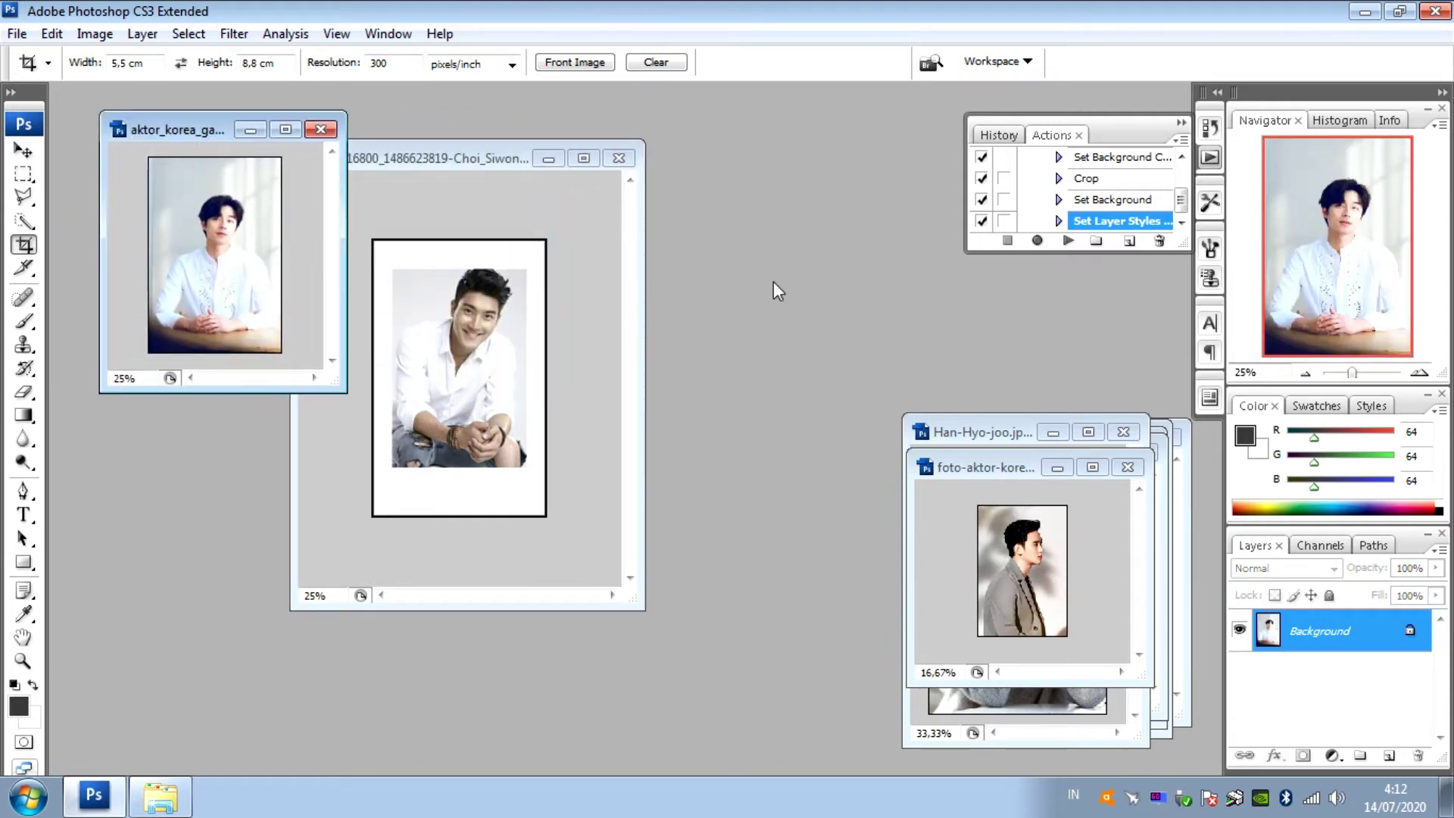
left_click(1070, 241)
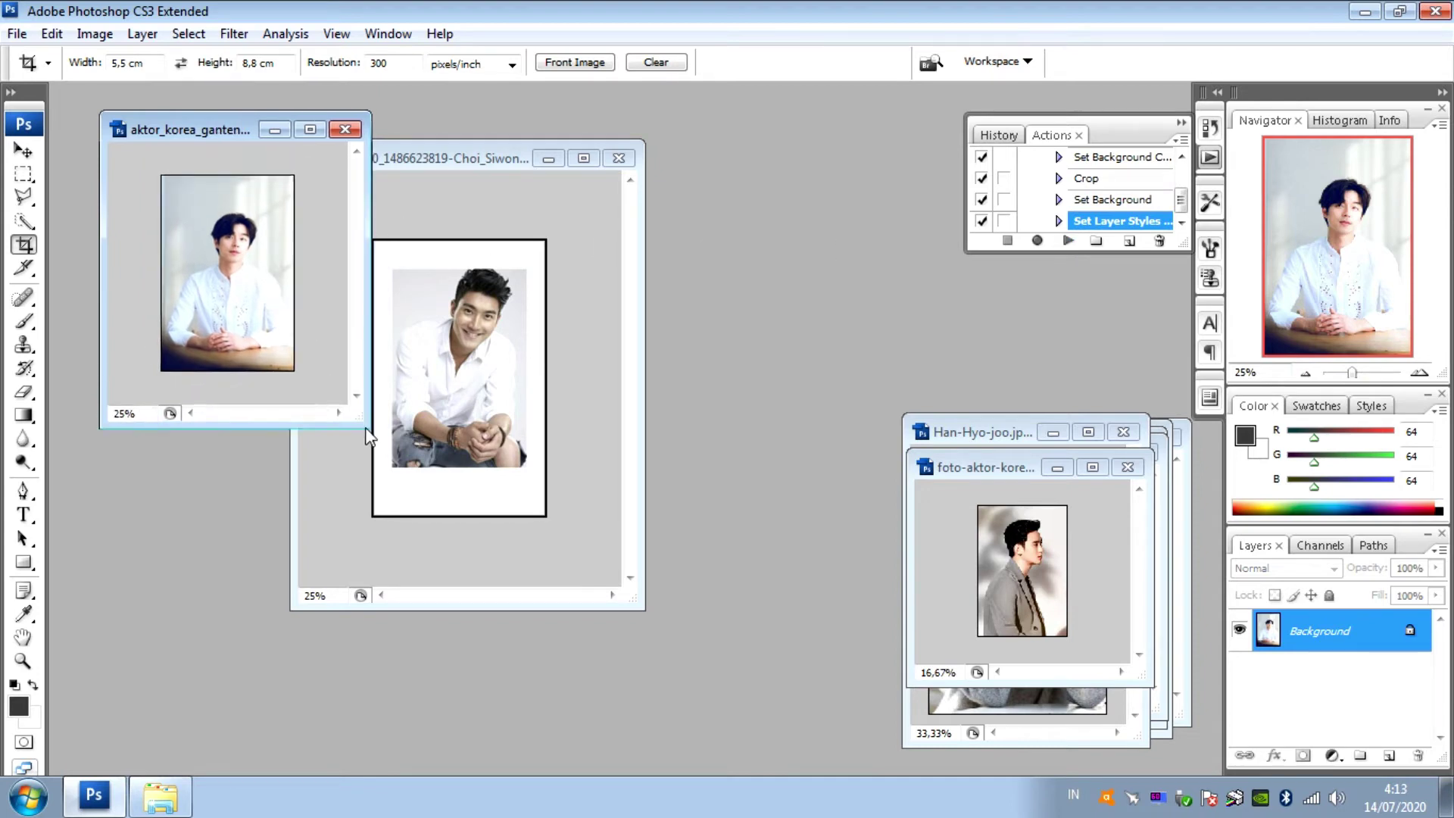
Play POLAROID 8,8 on the aktor_korea, foto-aktor-korea, Han-Hyo-joo and jun-26 photos.
left_click_drag(342, 399, 389, 458)
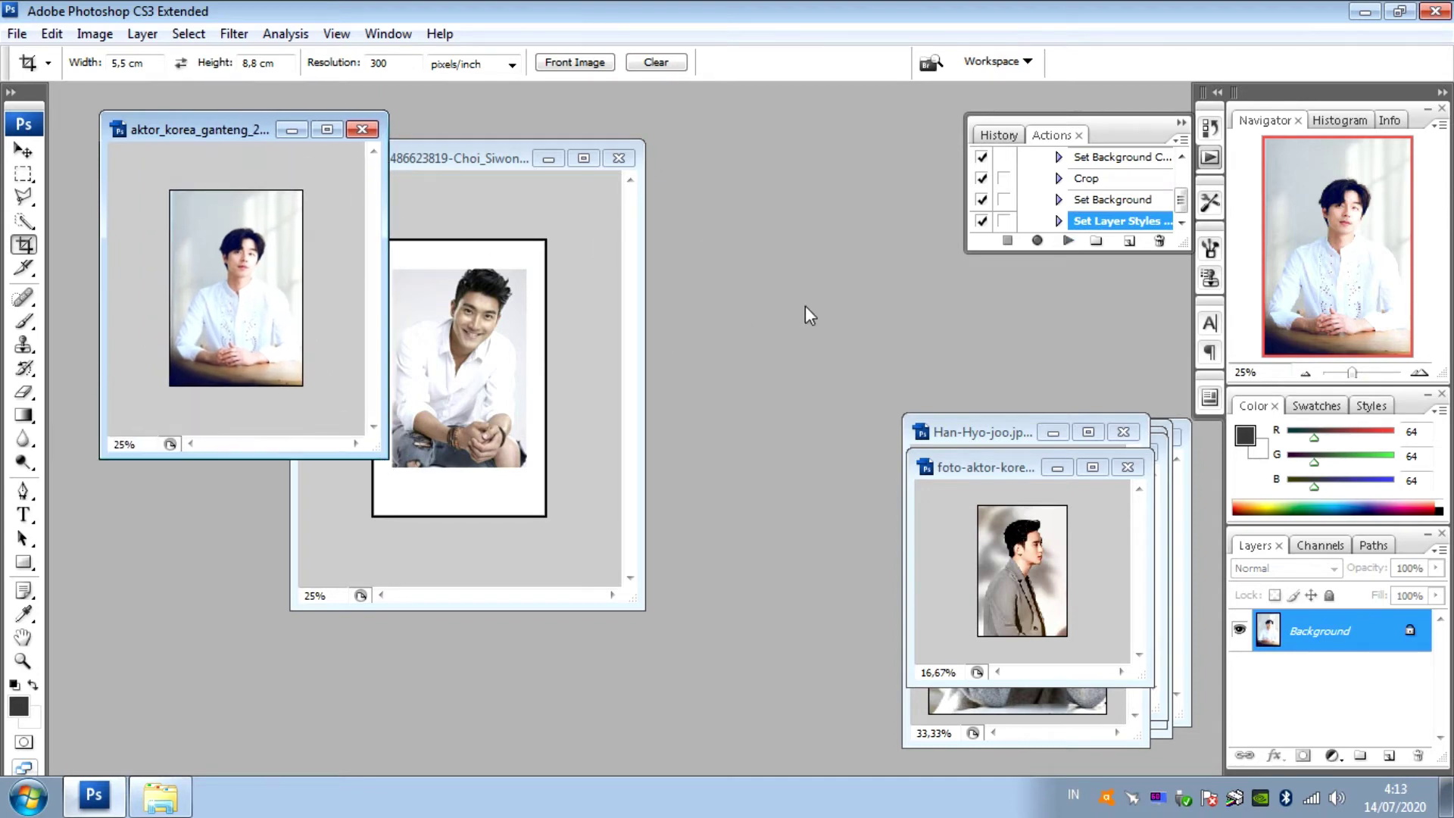
left_click(1076, 241)
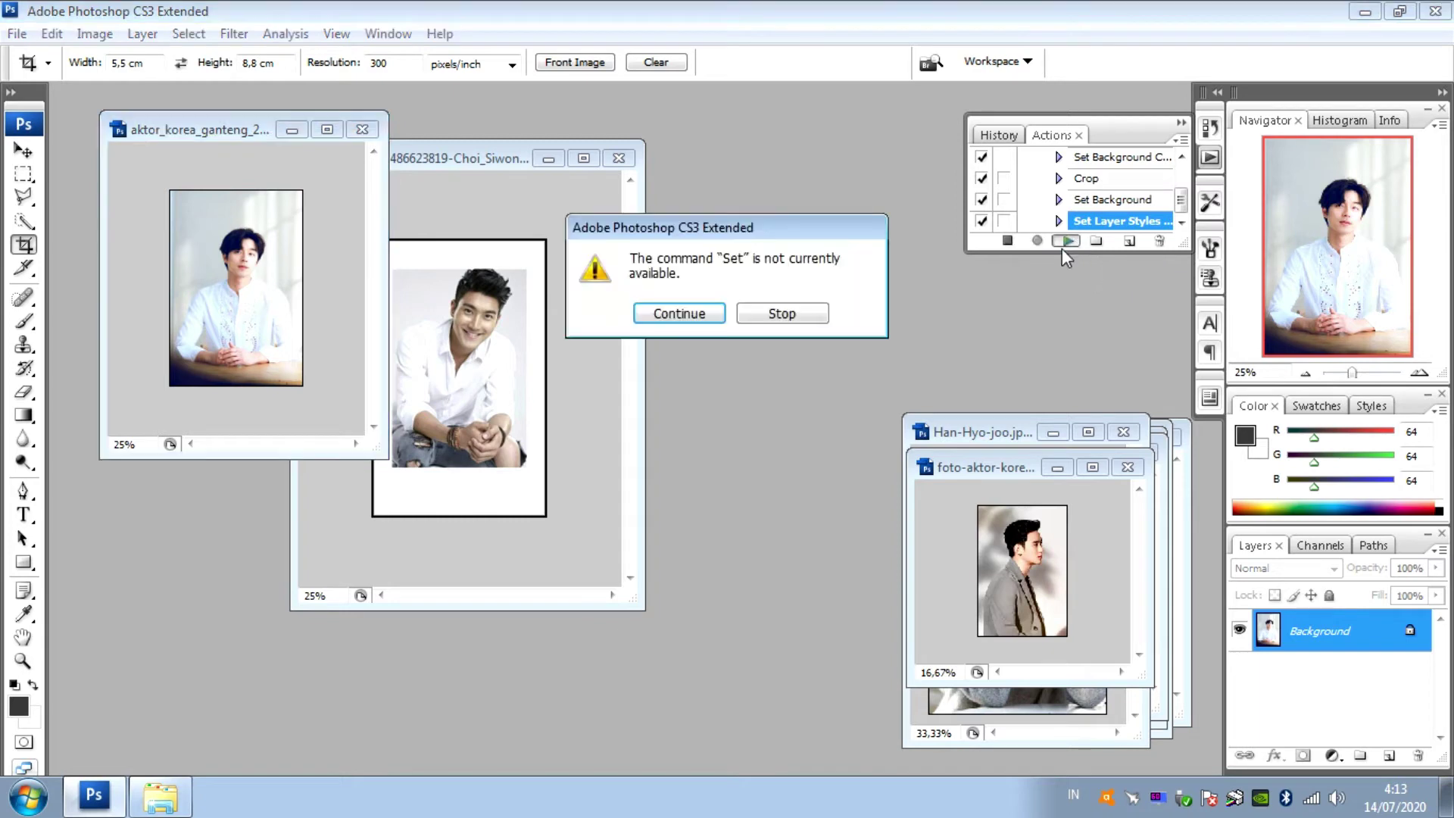
left_click(741, 313)
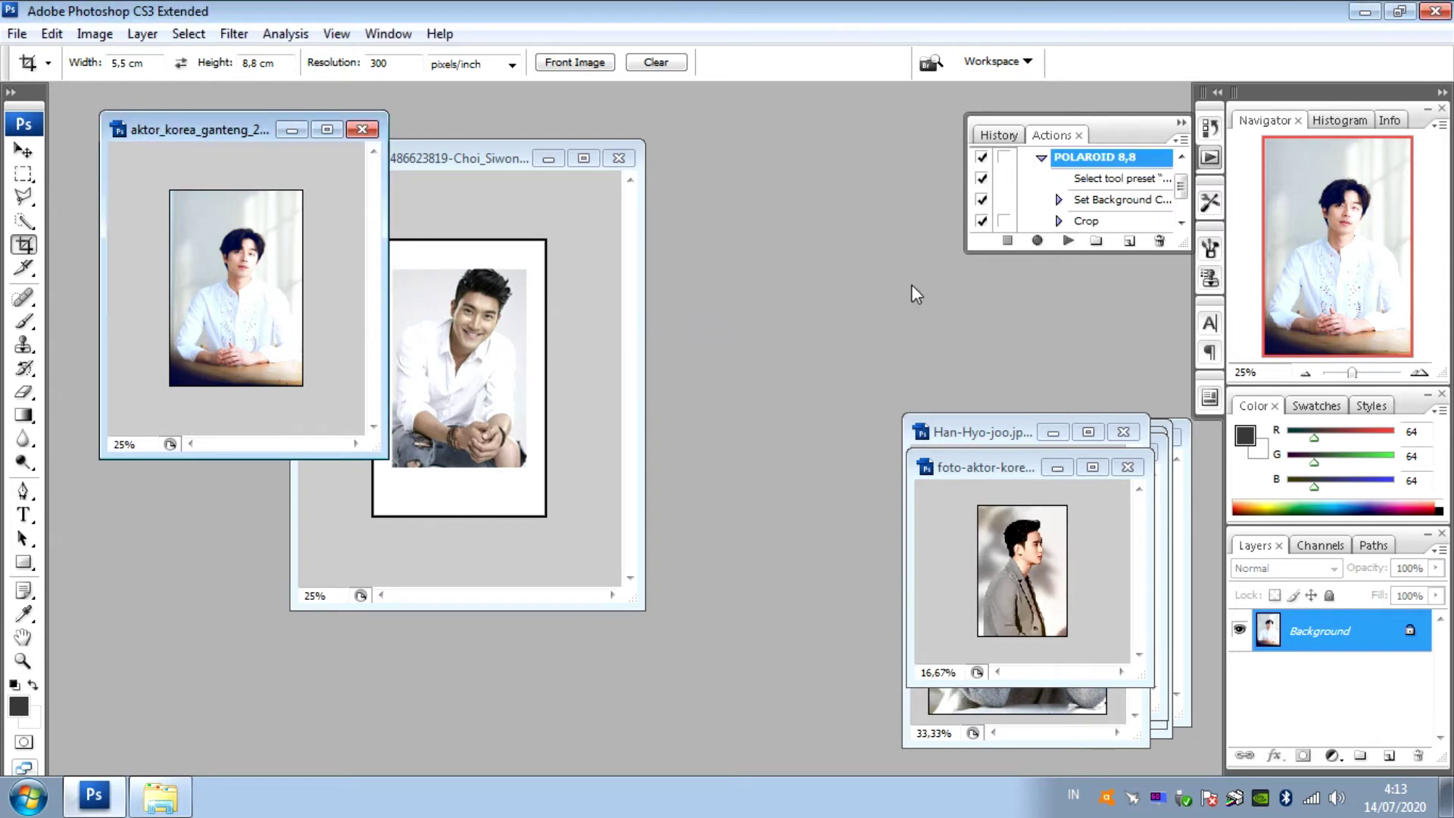
left_click(1068, 240)
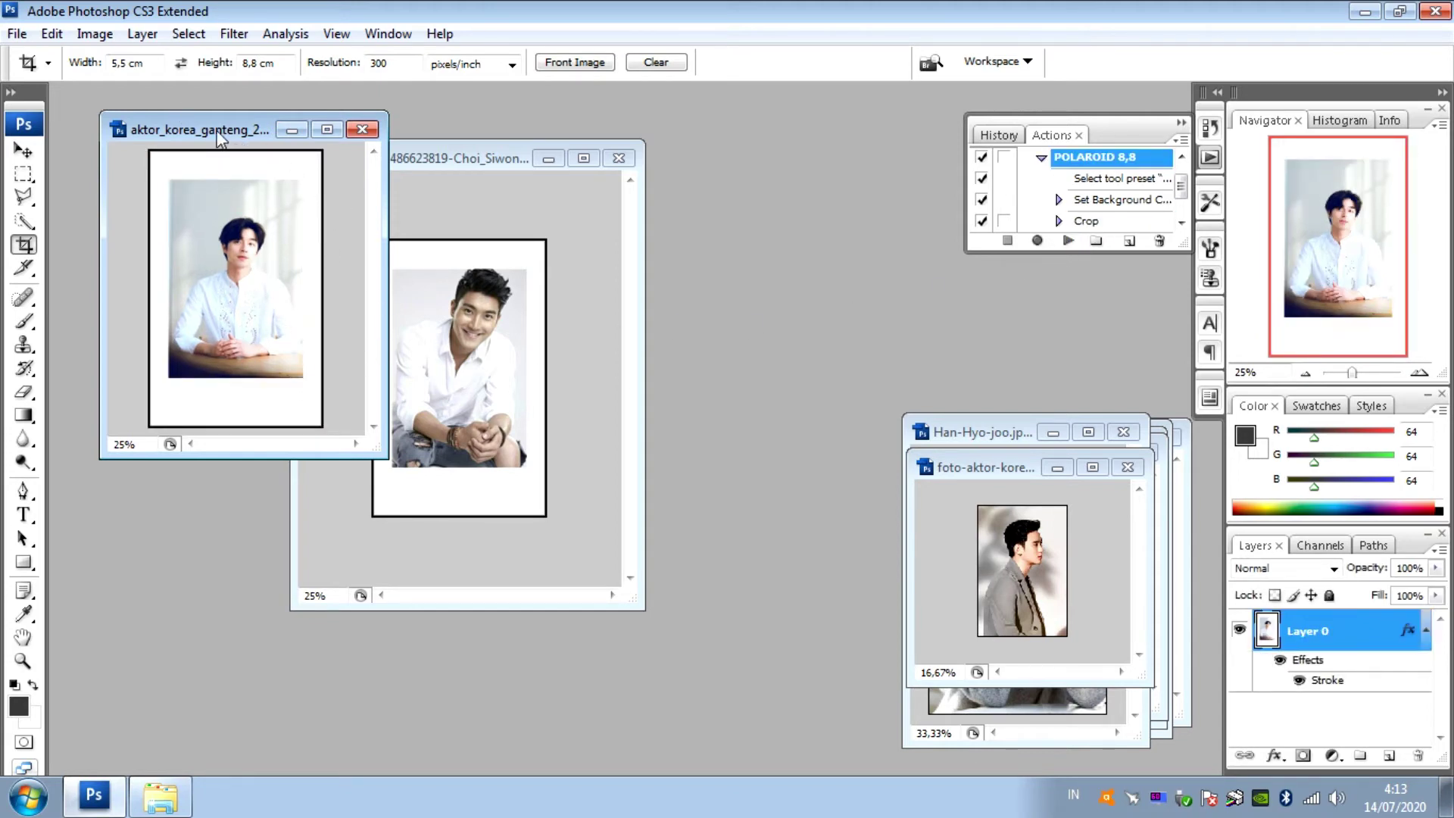
left_click_drag(219, 137, 415, 172)
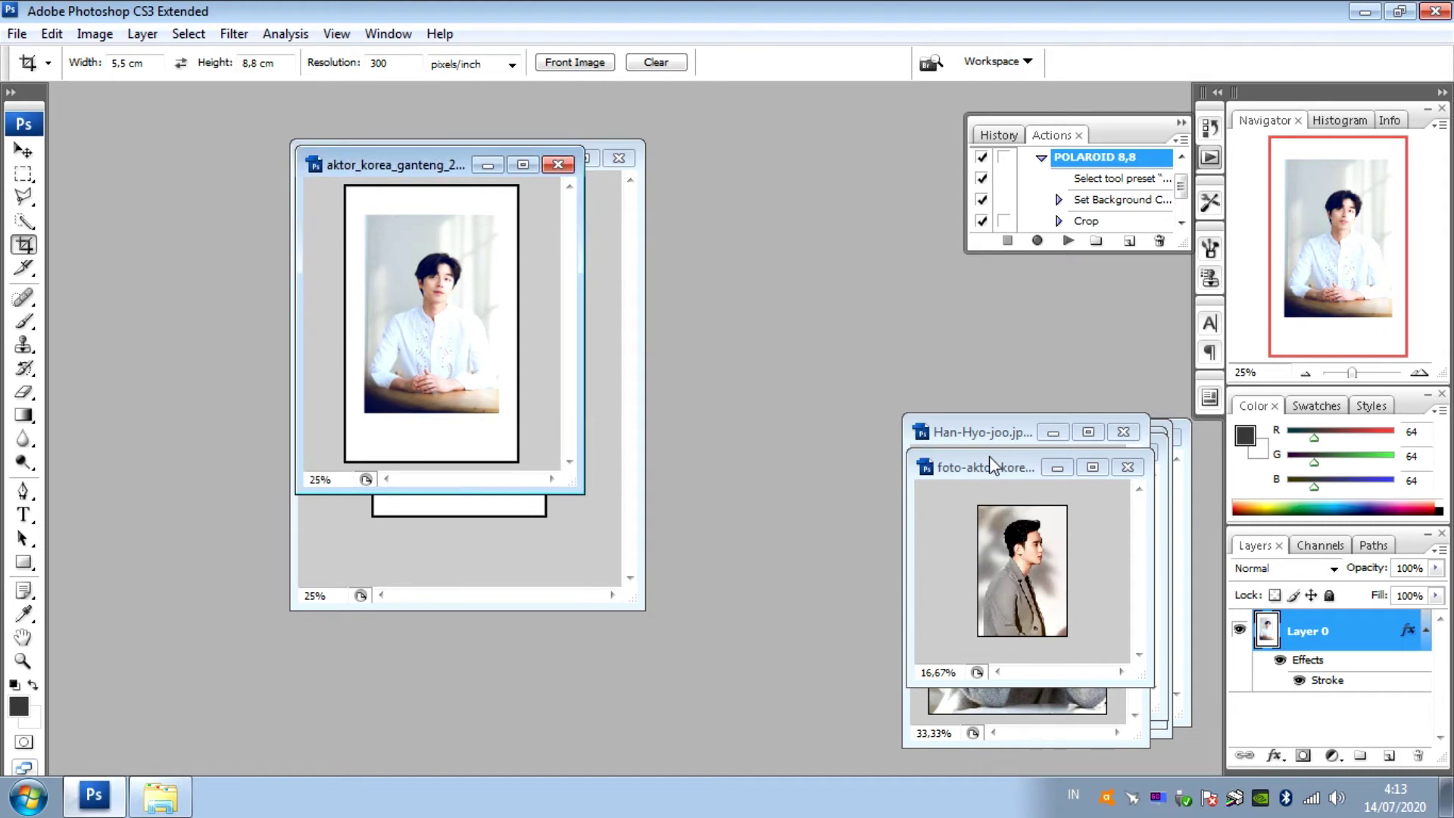
left_click_drag(994, 467, 385, 171)
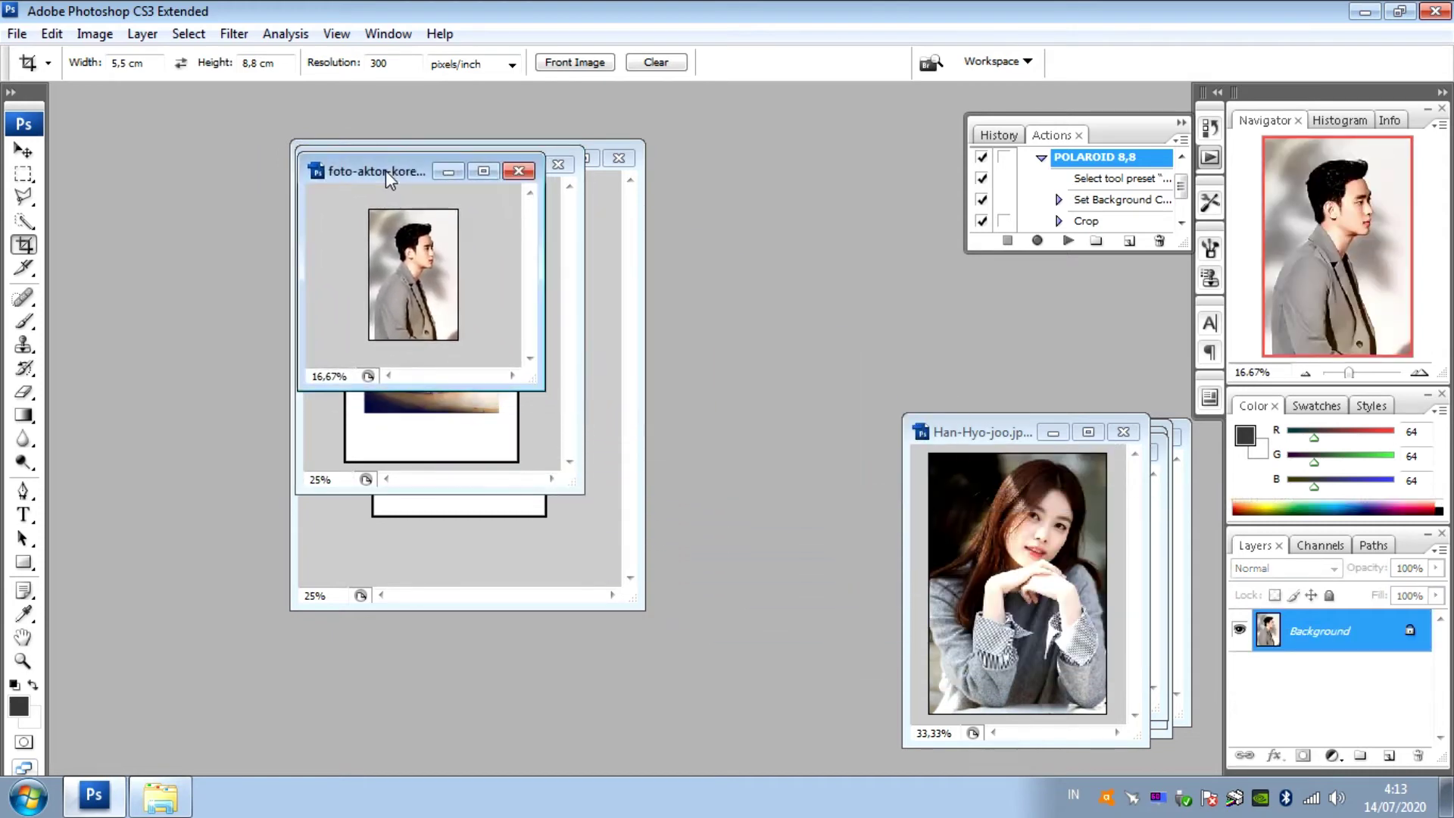
left_click(1069, 239)
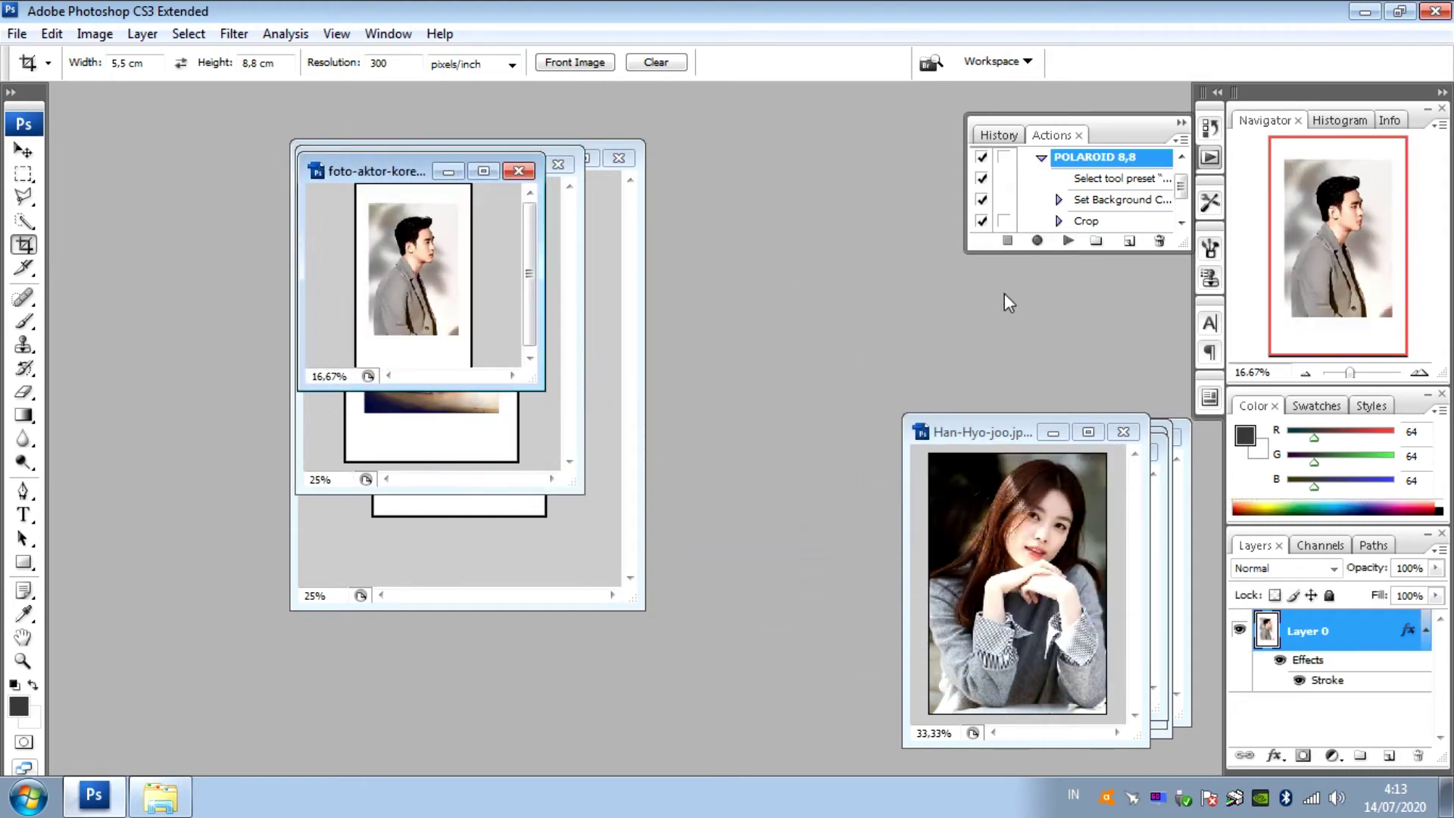
left_click_drag(975, 433, 374, 179)
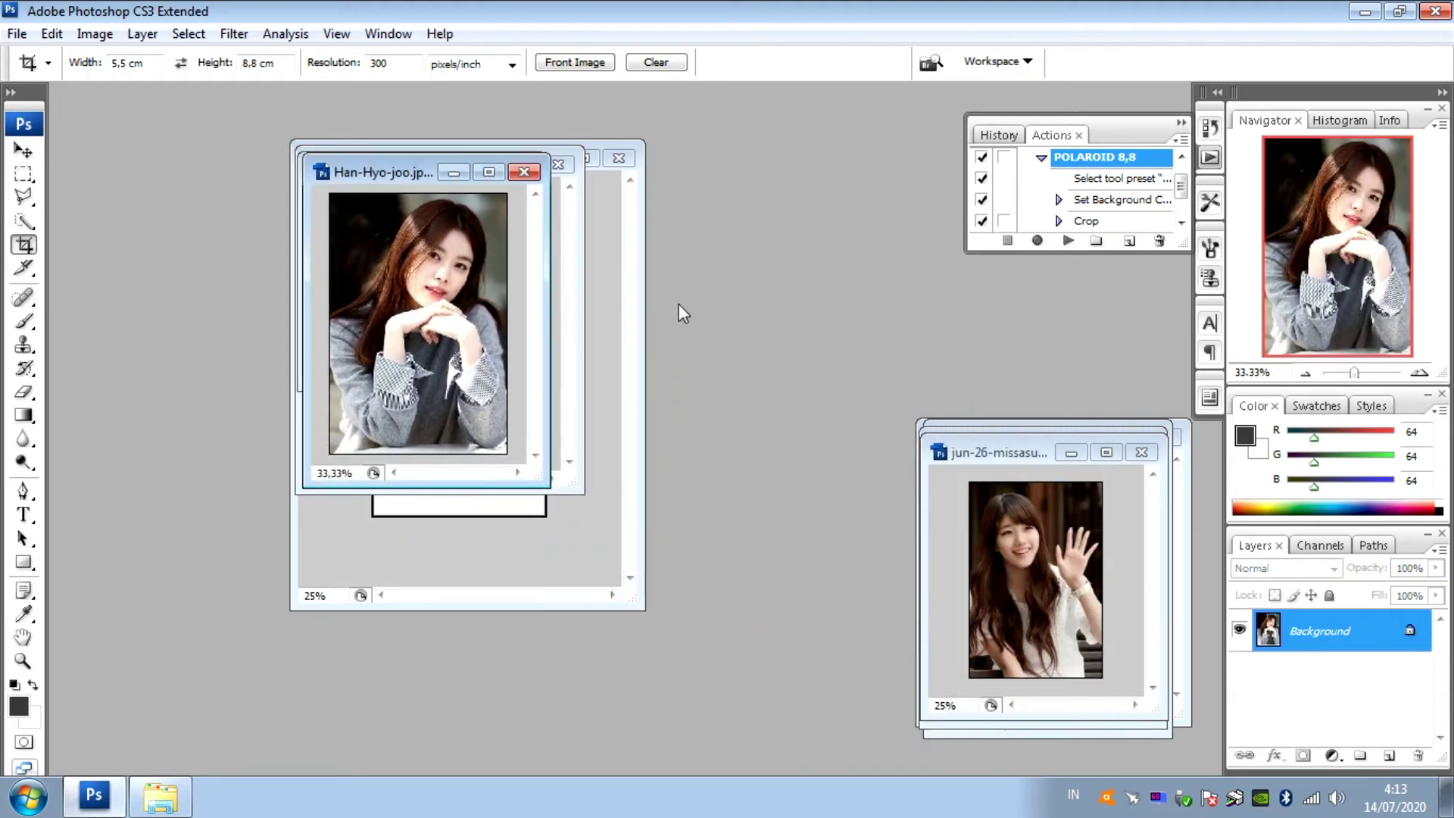
left_click(1071, 240)
left_click_drag(1012, 437, 390, 173)
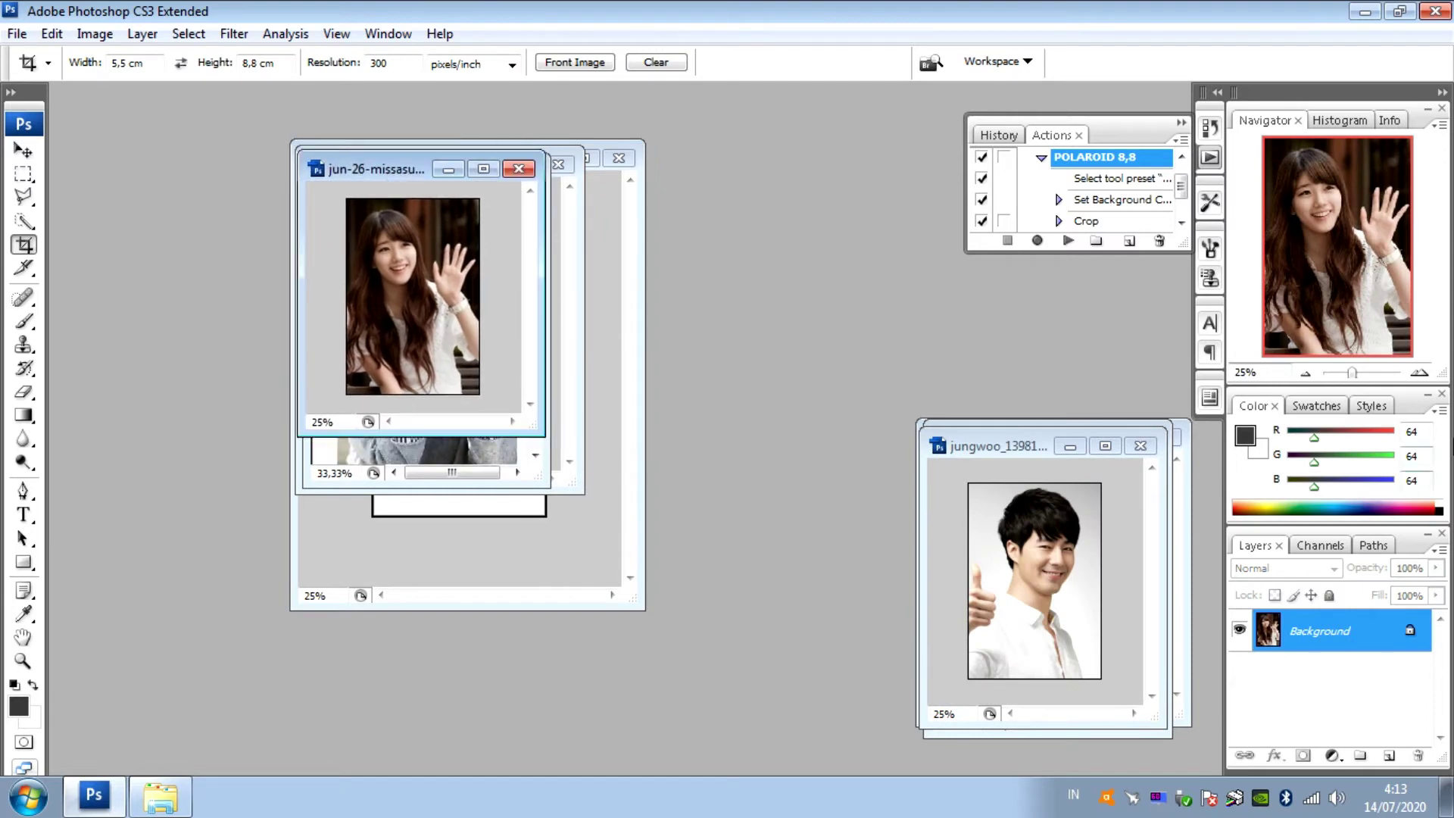
left_click(1070, 241)
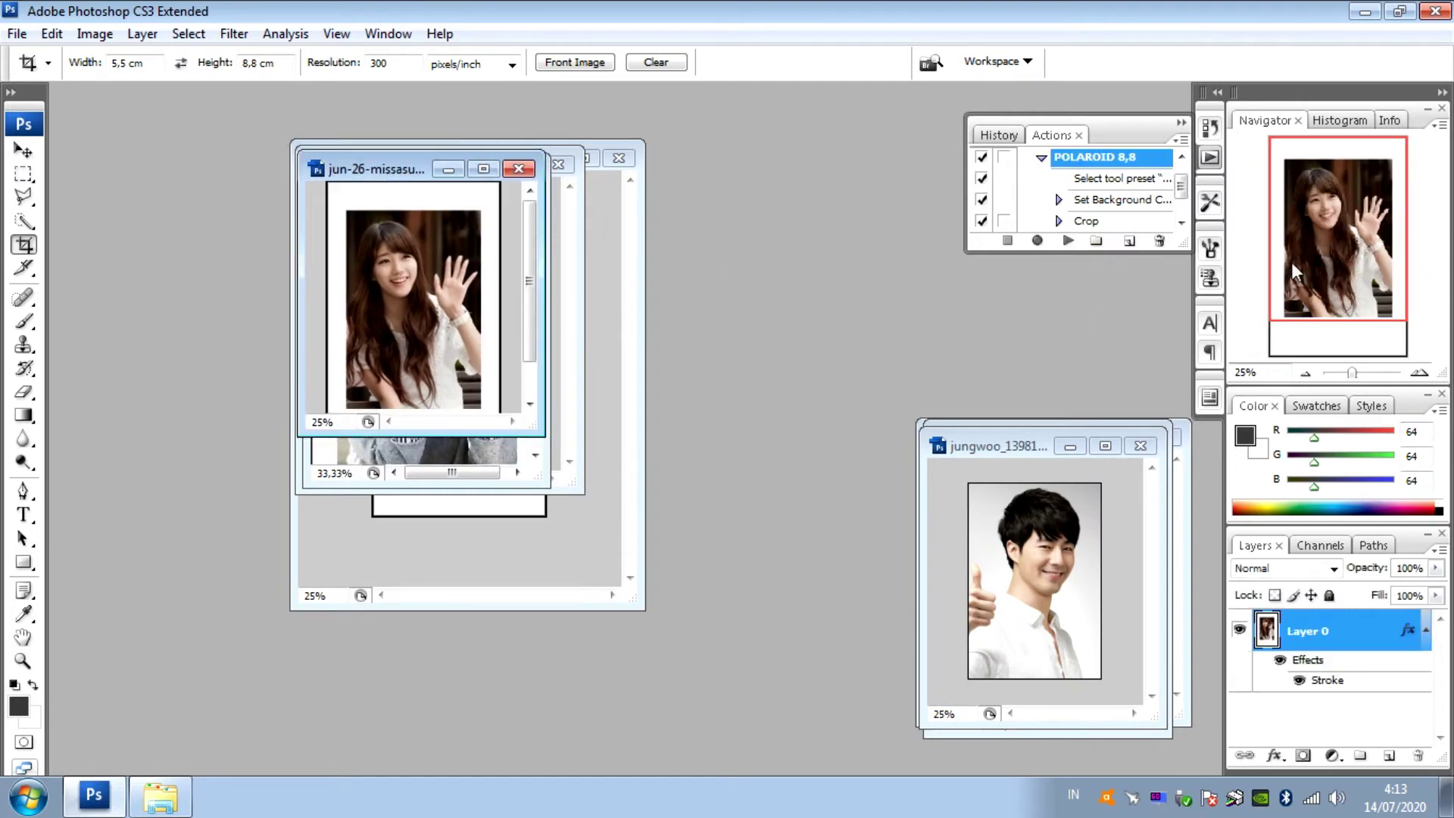
Stack the framed photo windows top-left and shrink the Choi_Siwon window.
left_click_drag(328, 168, 122, 119)
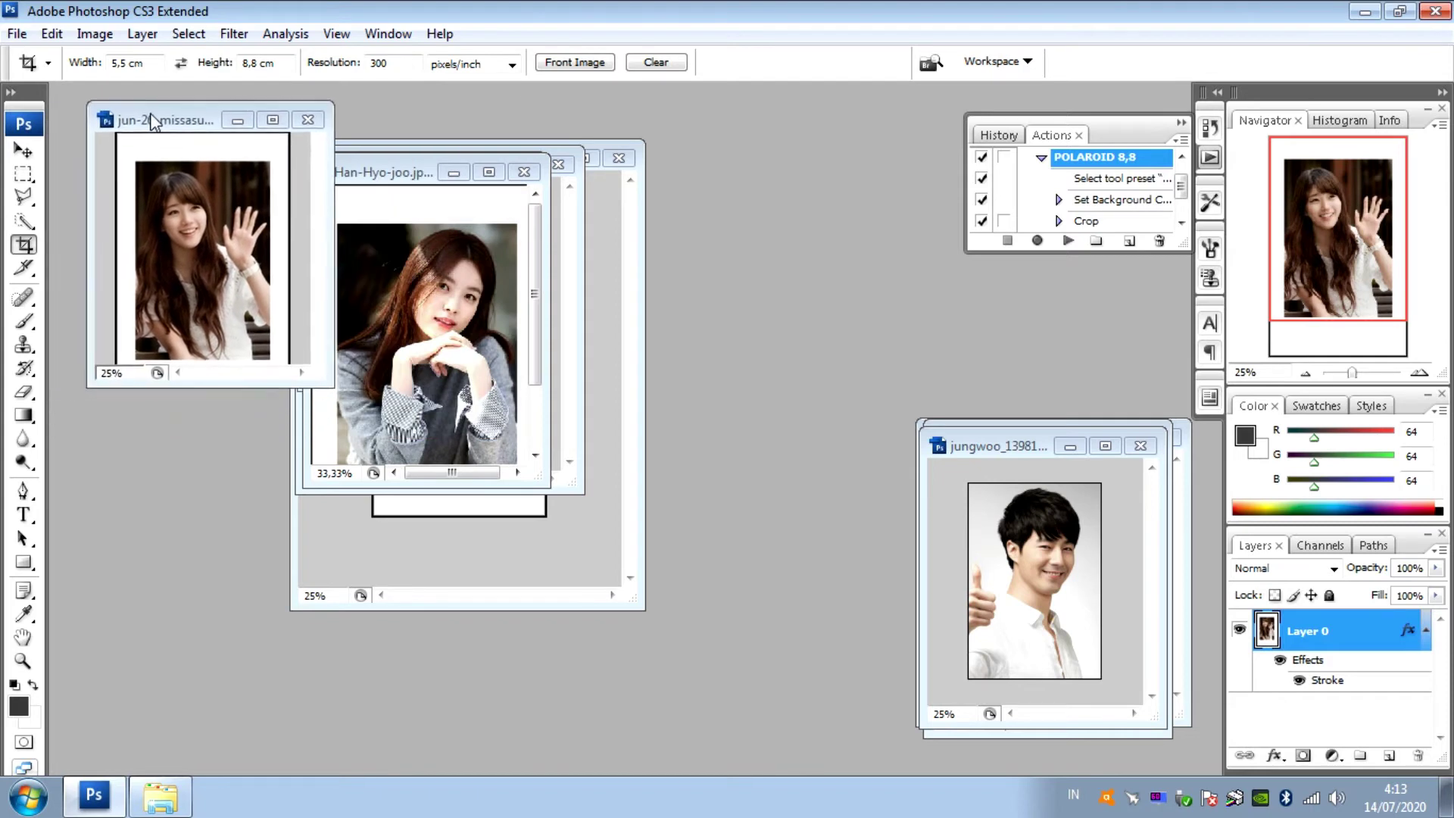
mouse_move(451, 170)
left_mouse_down()
mouse_move(224, 168)
mouse_move(201, 144)
left_mouse_up()
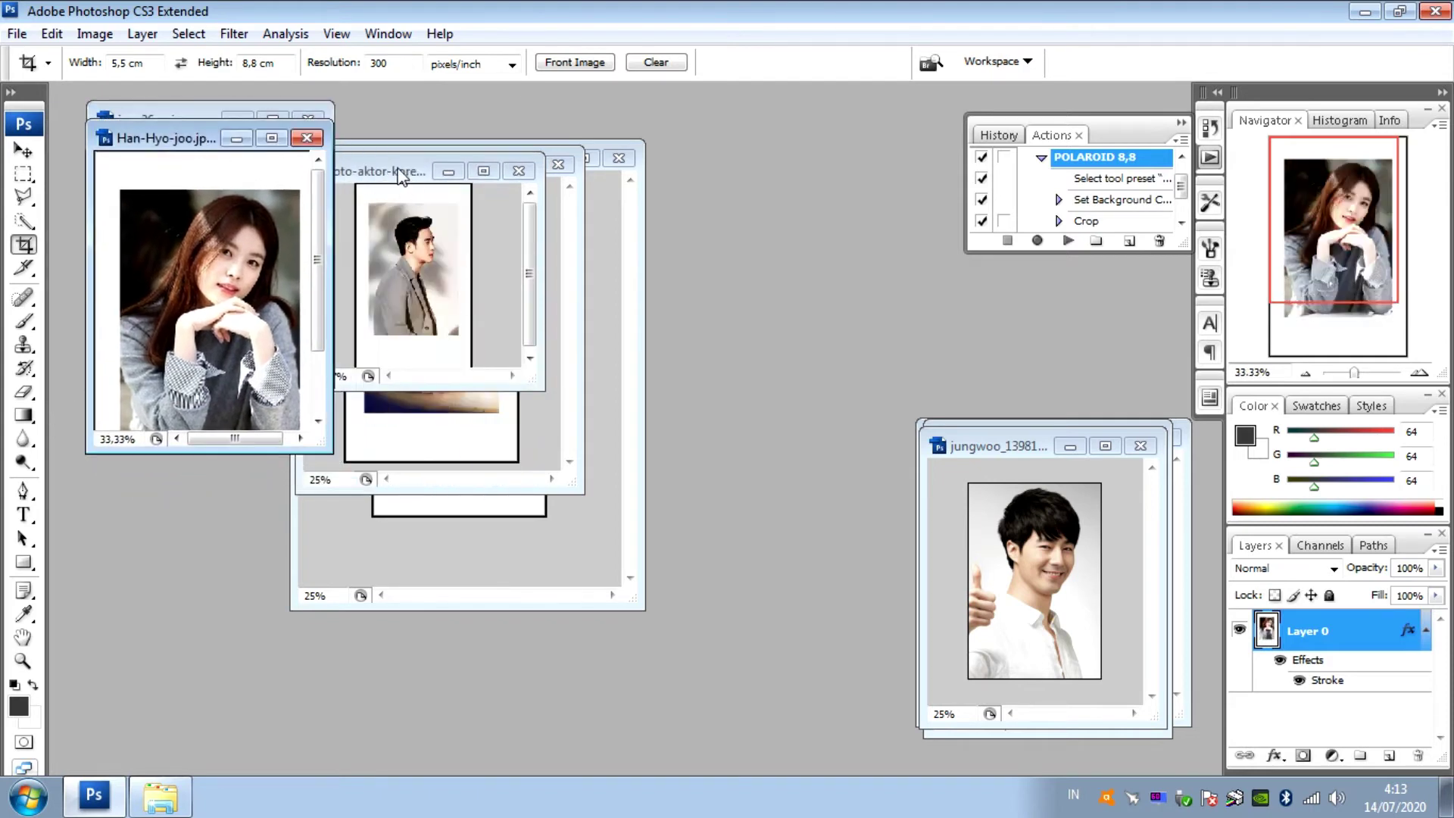
left_click_drag(402, 172, 192, 147)
left_click_drag(400, 167, 193, 159)
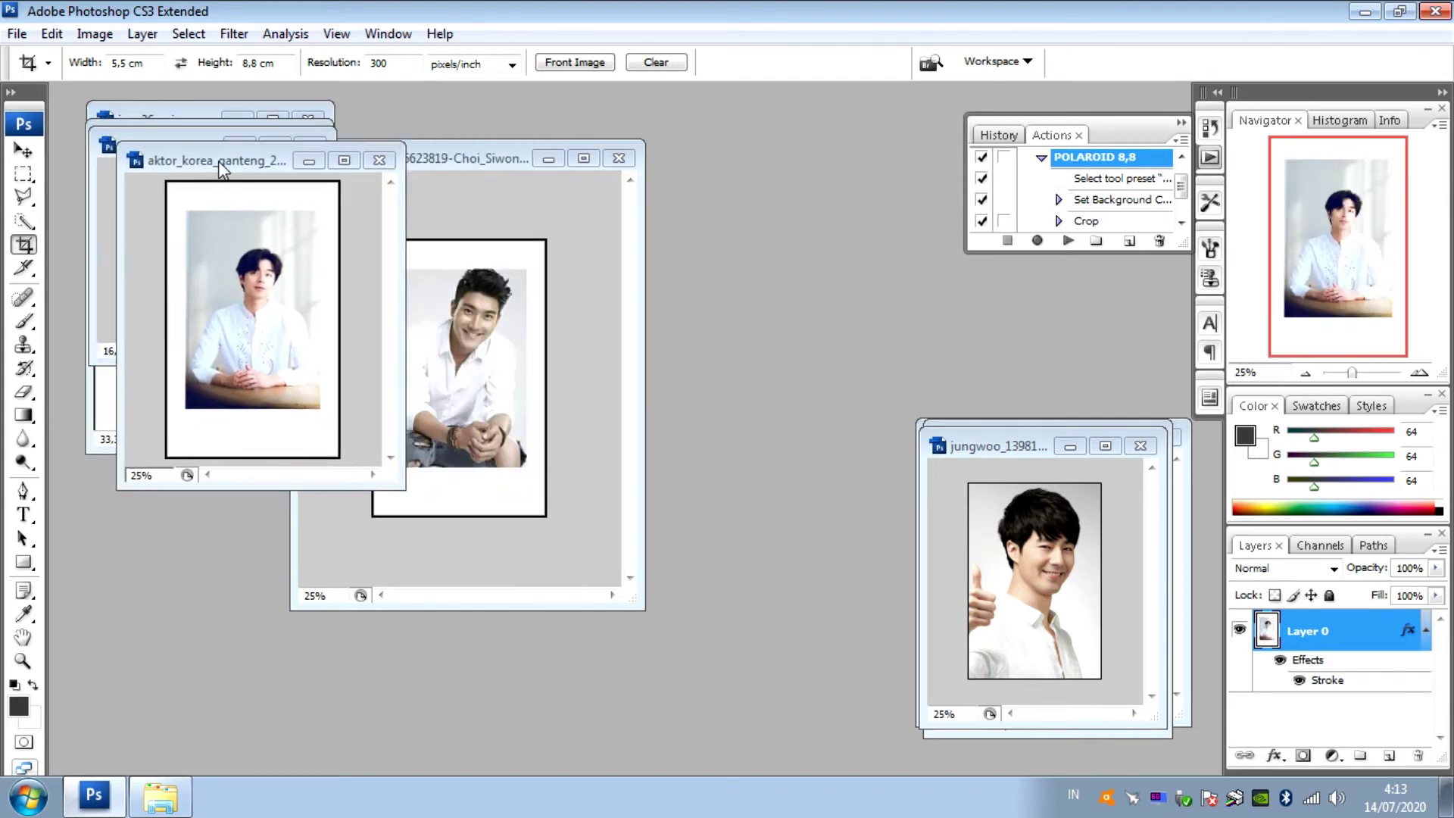
left_click(439, 162)
left_click_drag(440, 162, 232, 162)
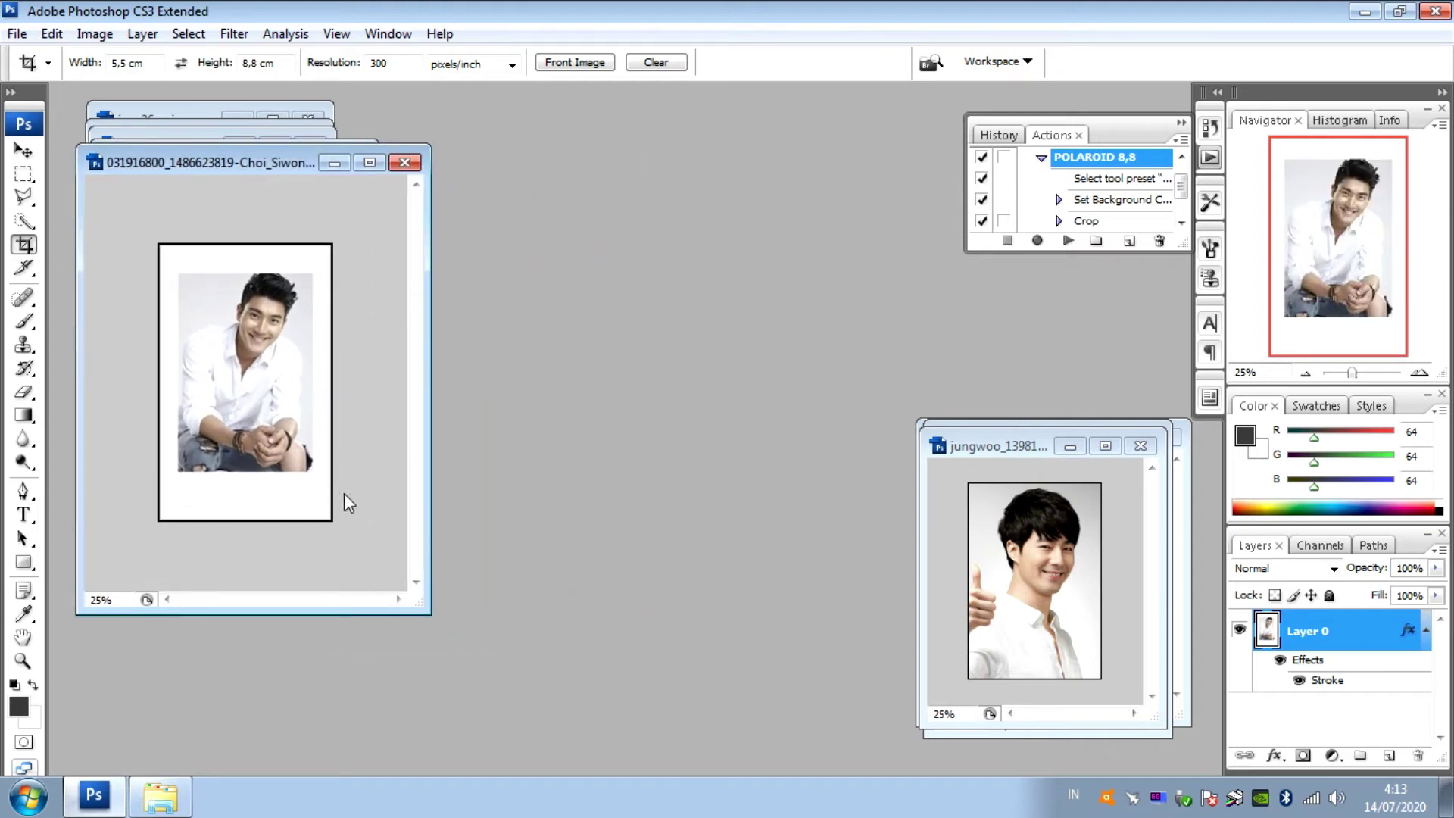
key("ctrl+minus")
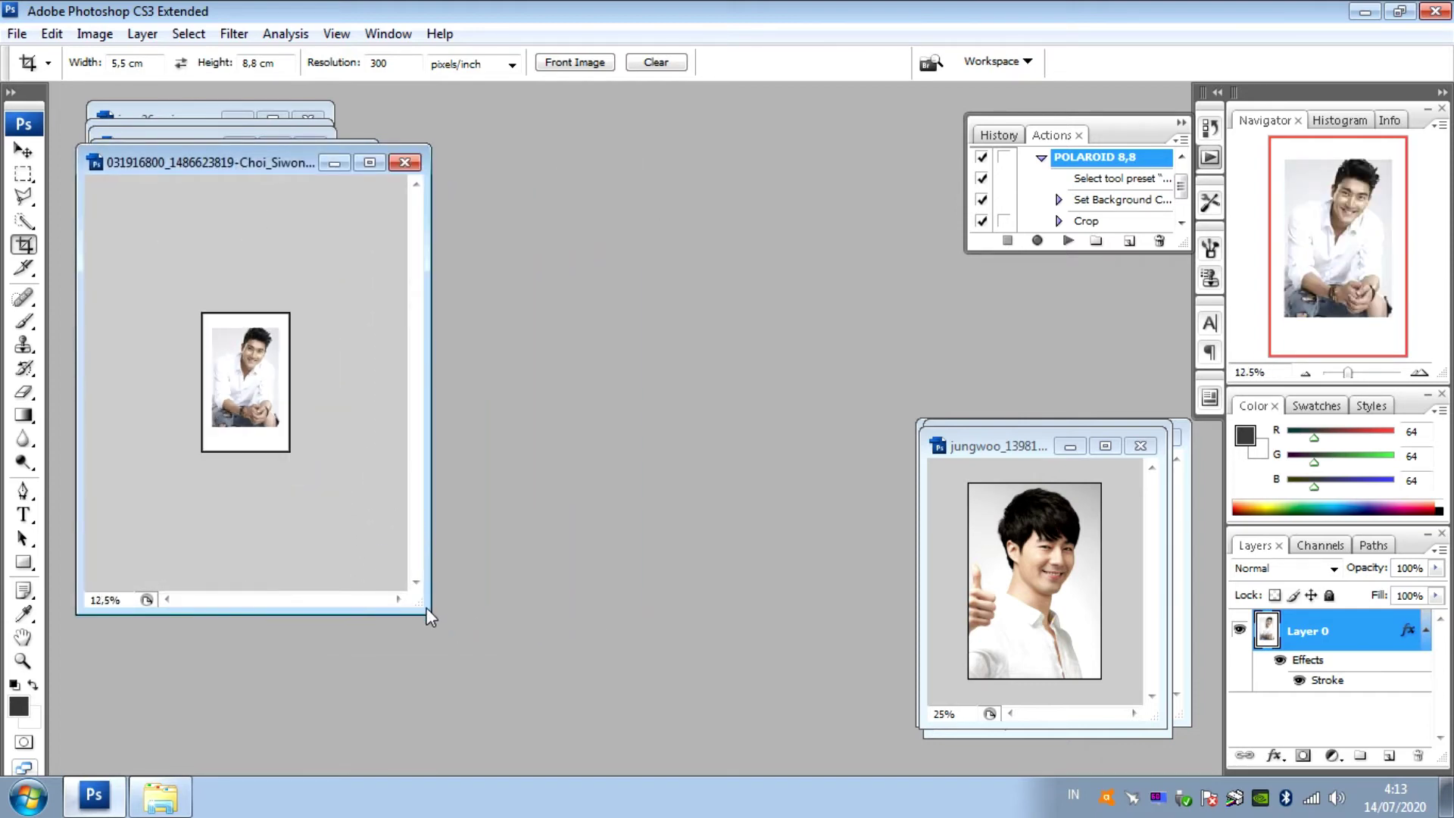
left_click_drag(429, 615, 324, 419)
Frame jungwoo, suzy 4, suzy 5, w644 (1) and w644 with POLAROID 8,8; close Actions.
mouse_move(982, 449)
left_mouse_down()
mouse_move(500, 231)
mouse_move(190, 166)
left_mouse_up()
left_click(1066, 241)
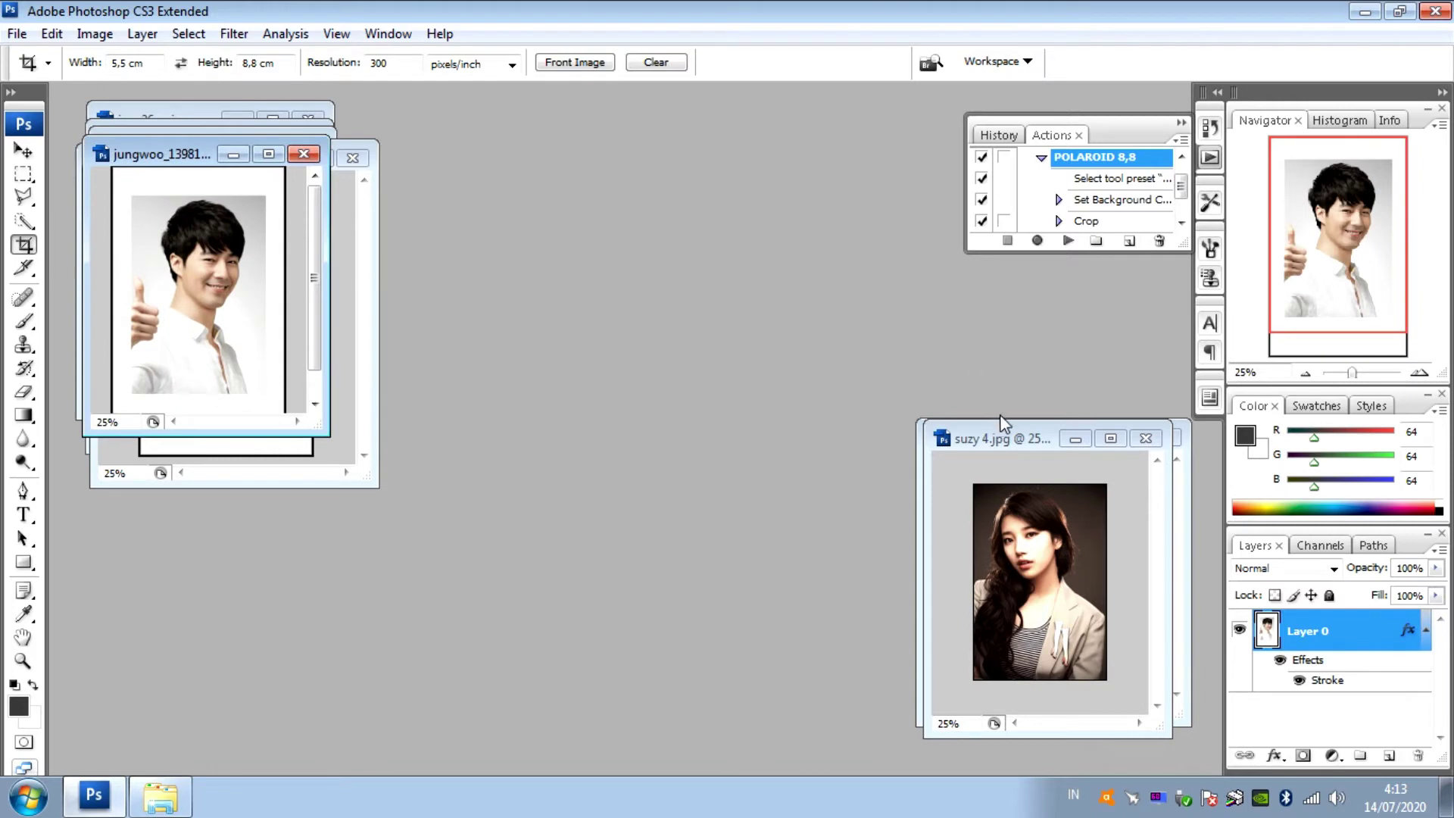
left_click_drag(1004, 438, 190, 168)
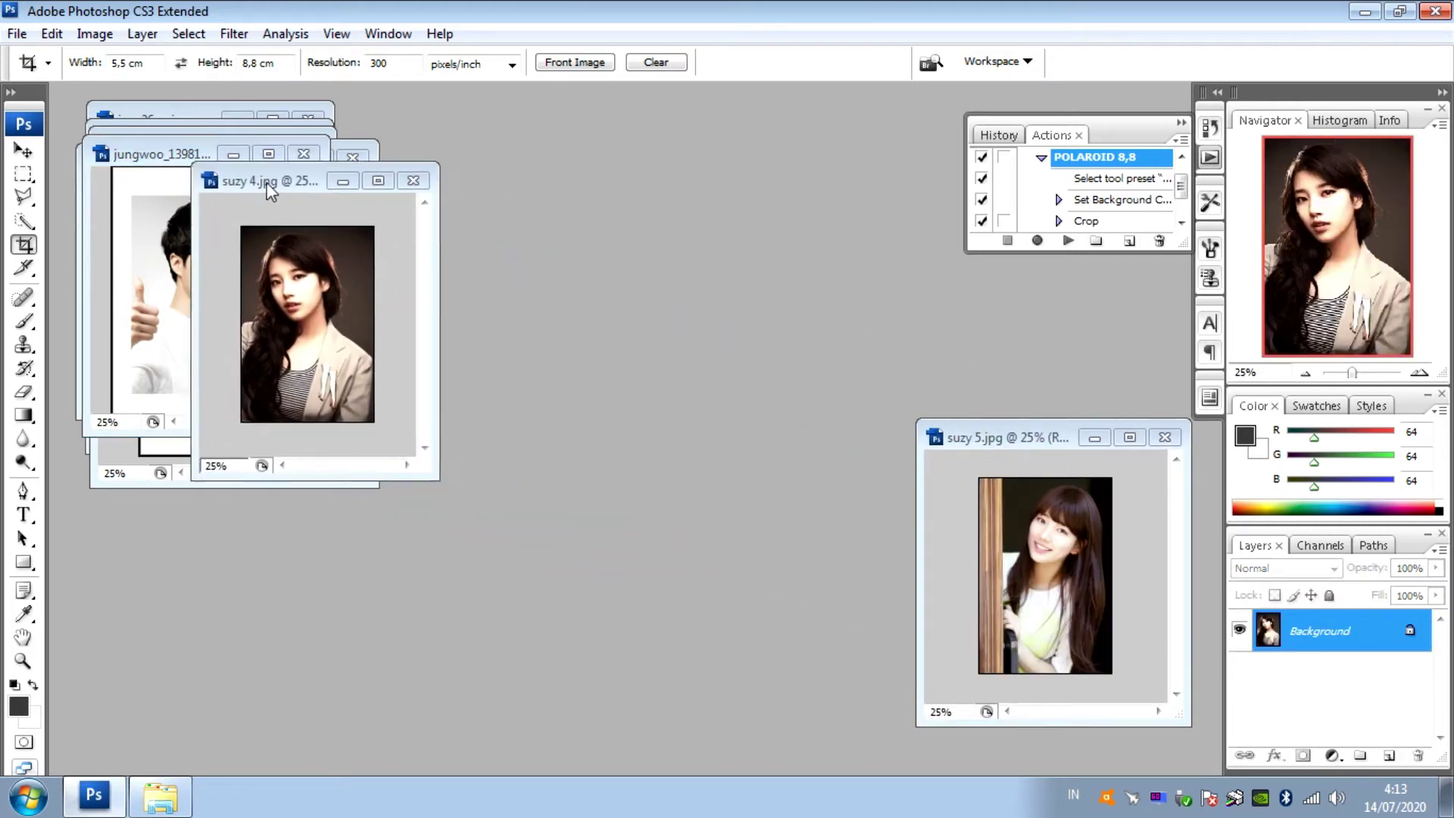
left_click(1068, 241)
mouse_move(1029, 444)
left_mouse_down()
mouse_move(538, 265)
mouse_move(227, 189)
left_mouse_up()
left_click(1068, 241)
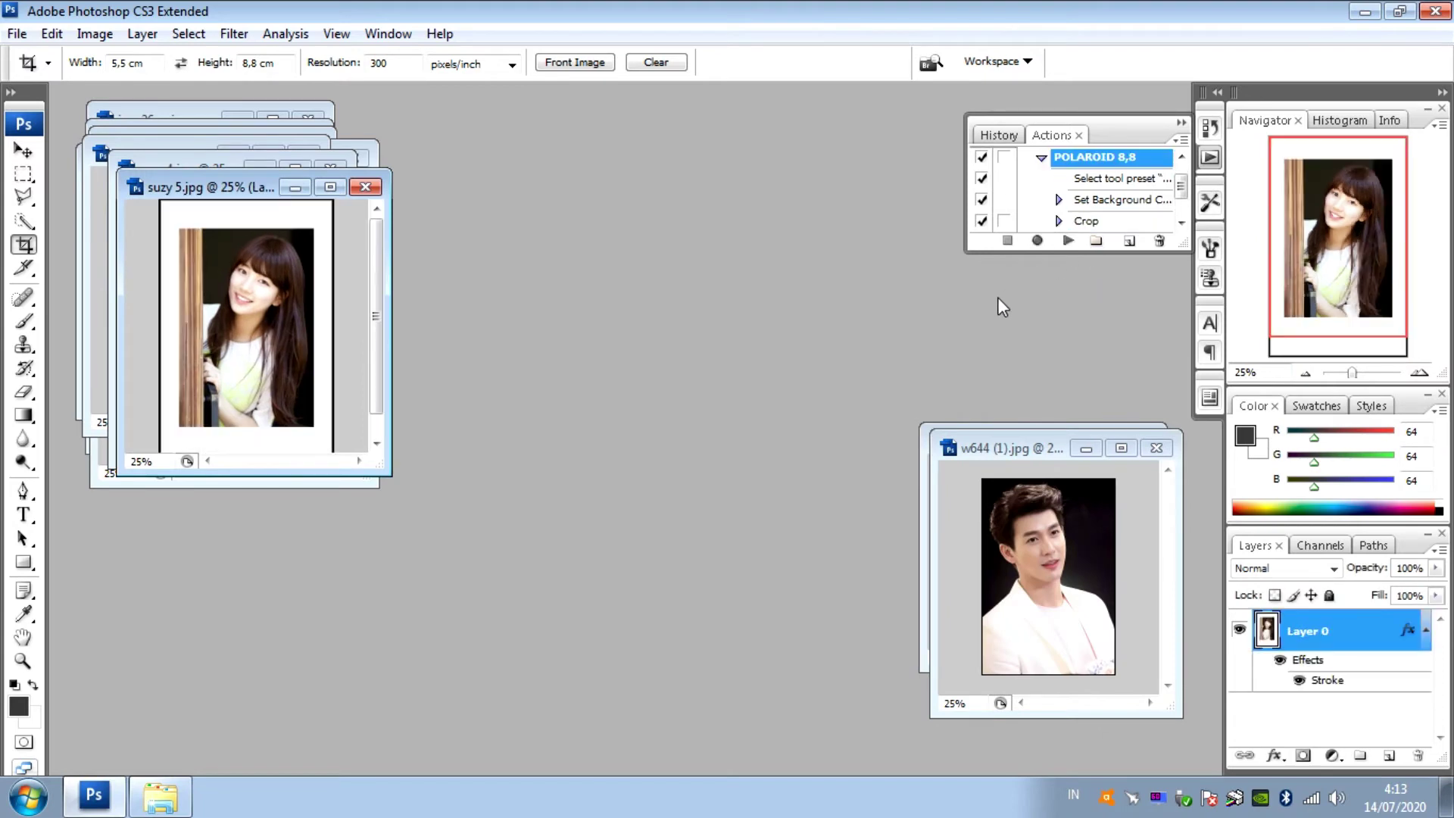
left_click(1016, 458)
left_click_drag(308, 220, 217, 216)
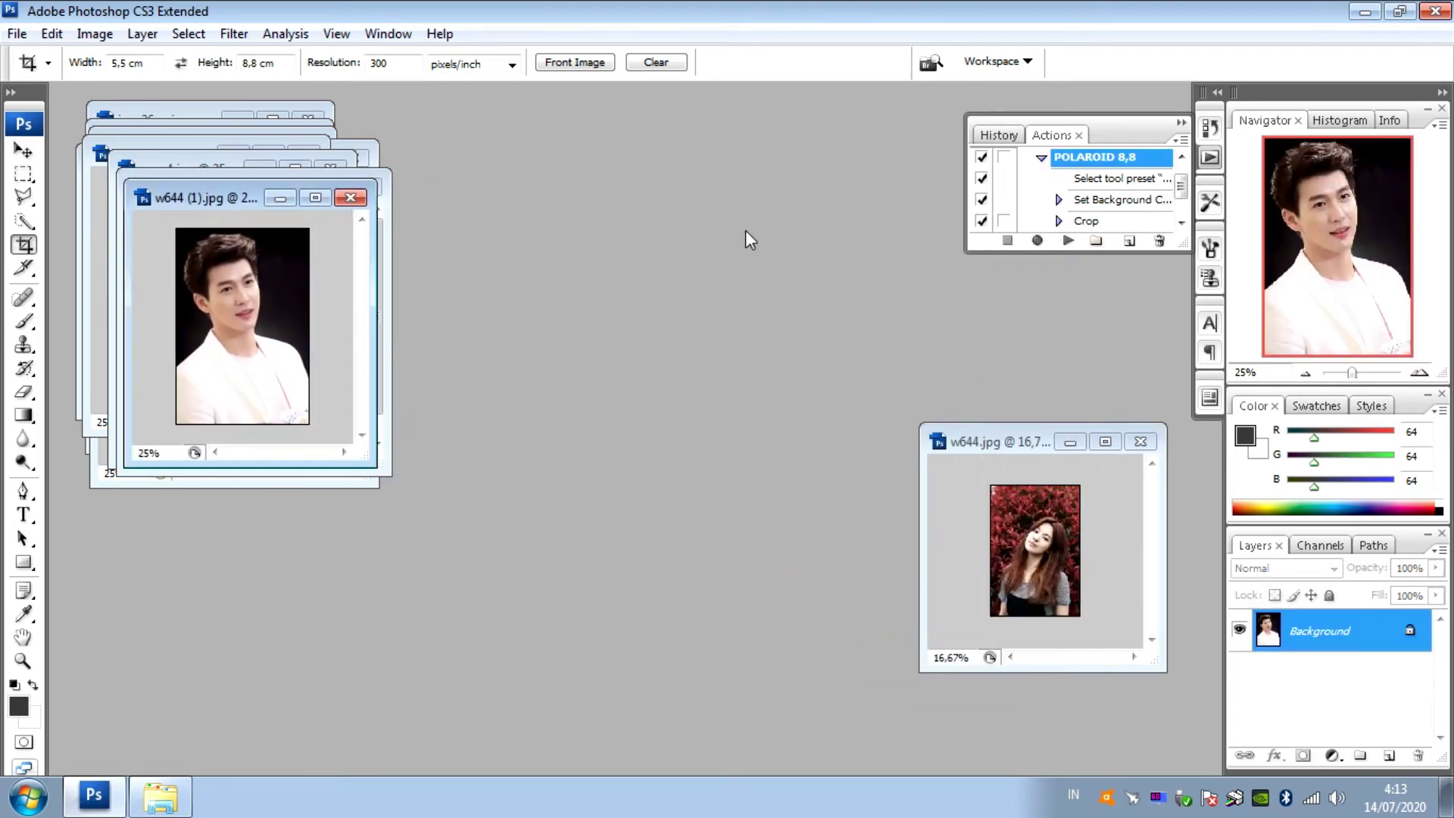
left_click(1069, 241)
left_click_drag(1024, 441, 260, 209)
left_click(1069, 240)
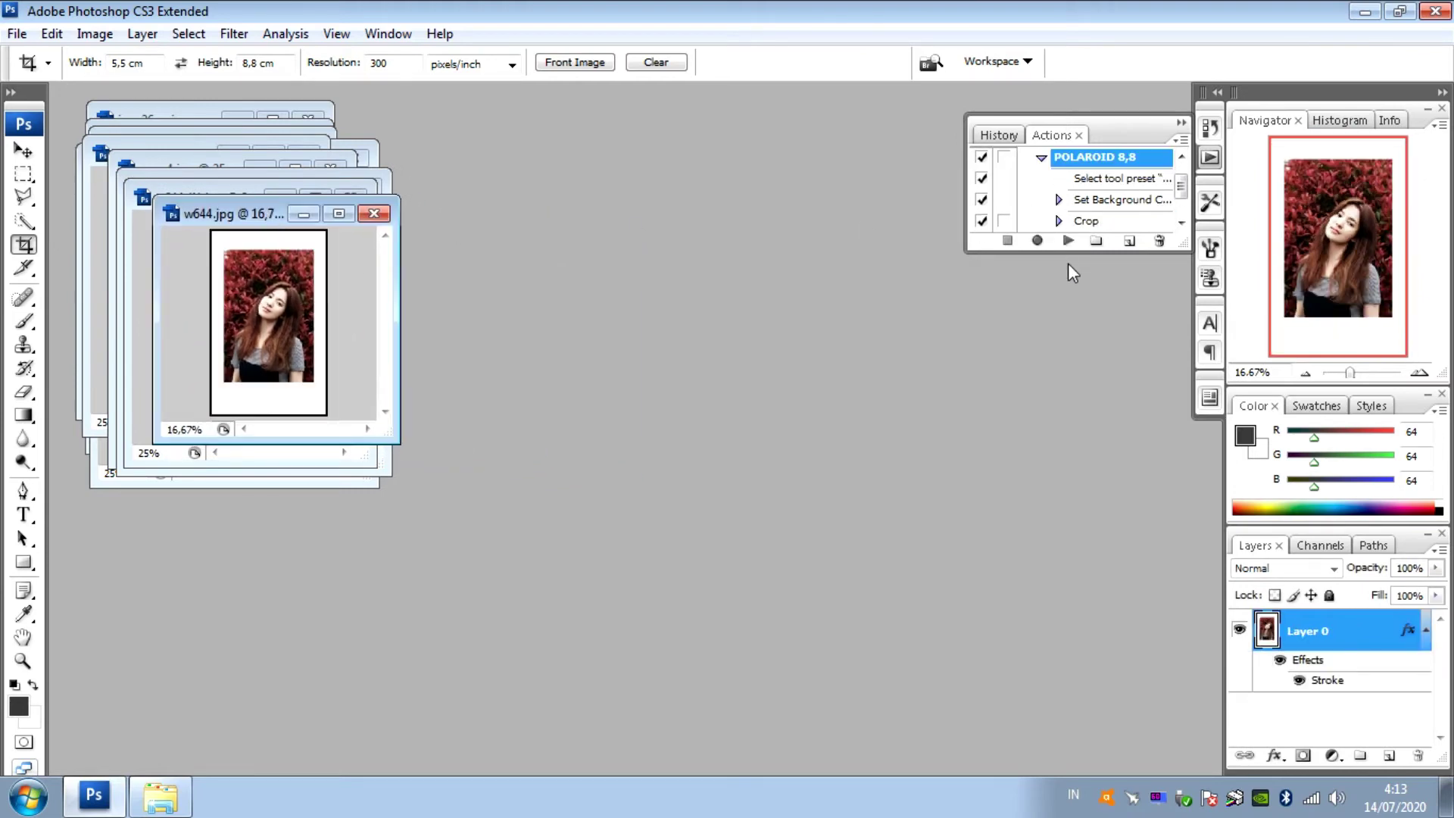
left_click(1182, 124)
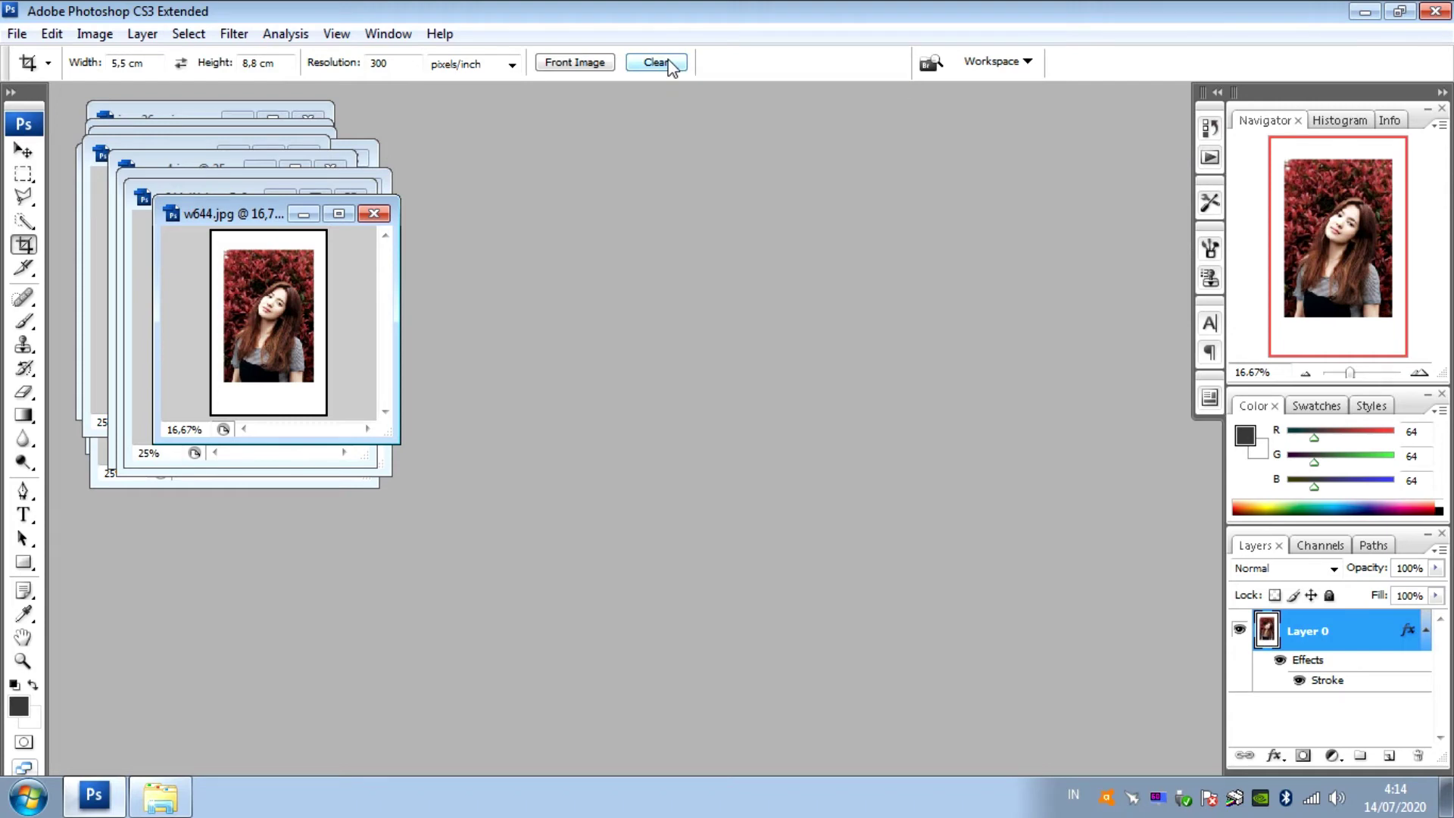
Create a 300 ppi A4 document, Untitled-1, and rotate it 90° CW to landscape.
key("ctrl+n")
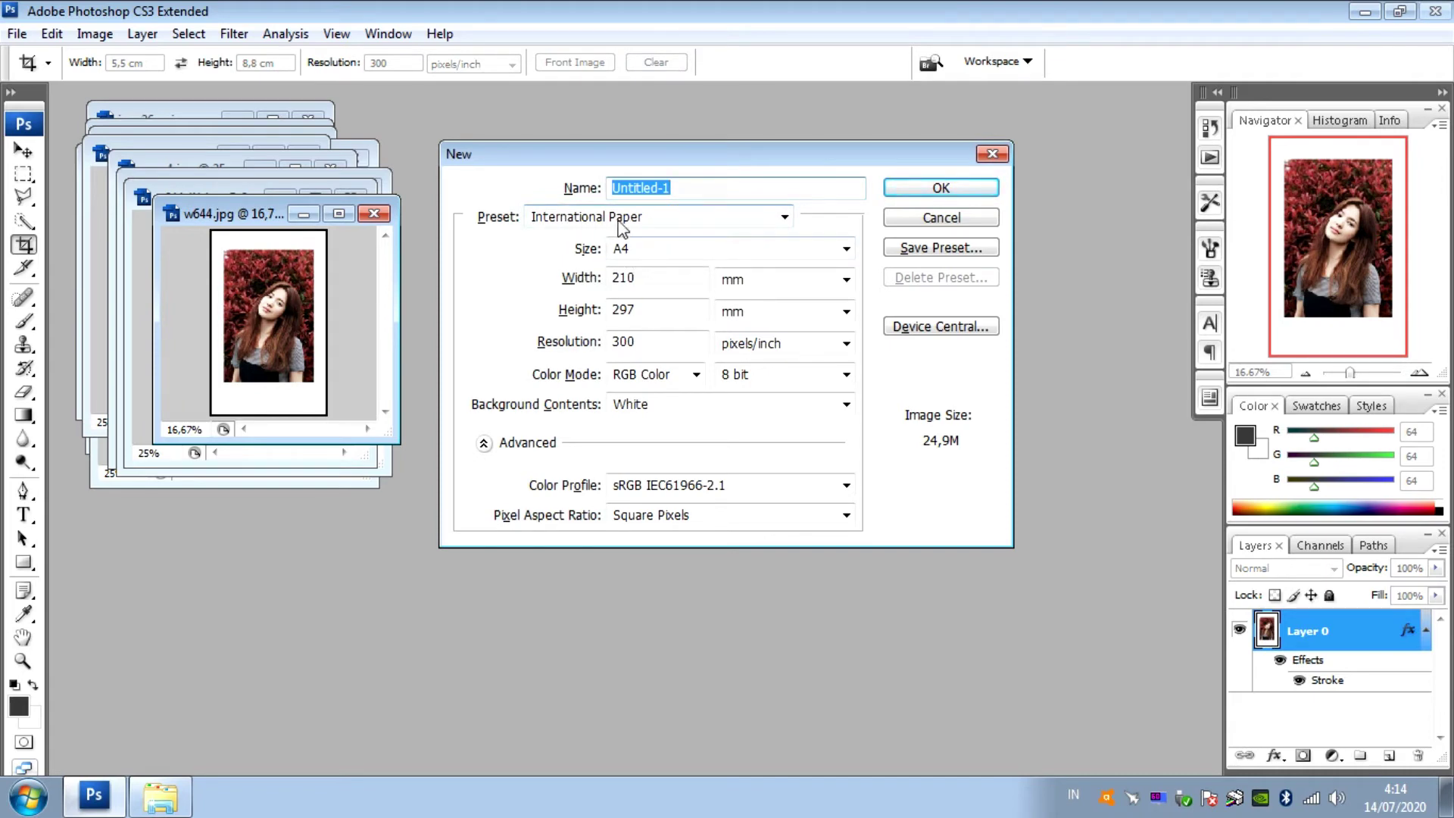
left_click(934, 190)
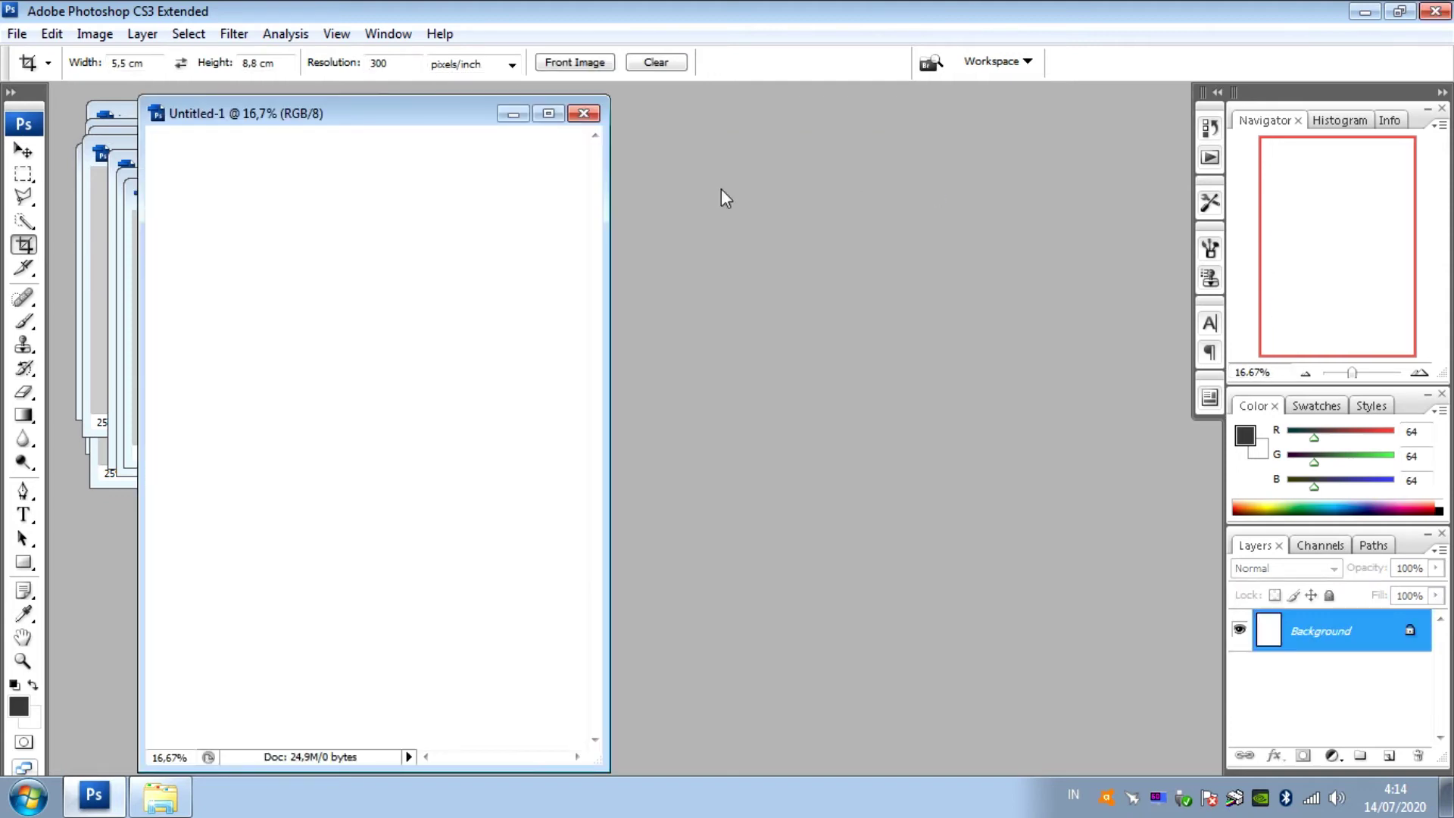
left_click_drag(368, 123, 620, 126)
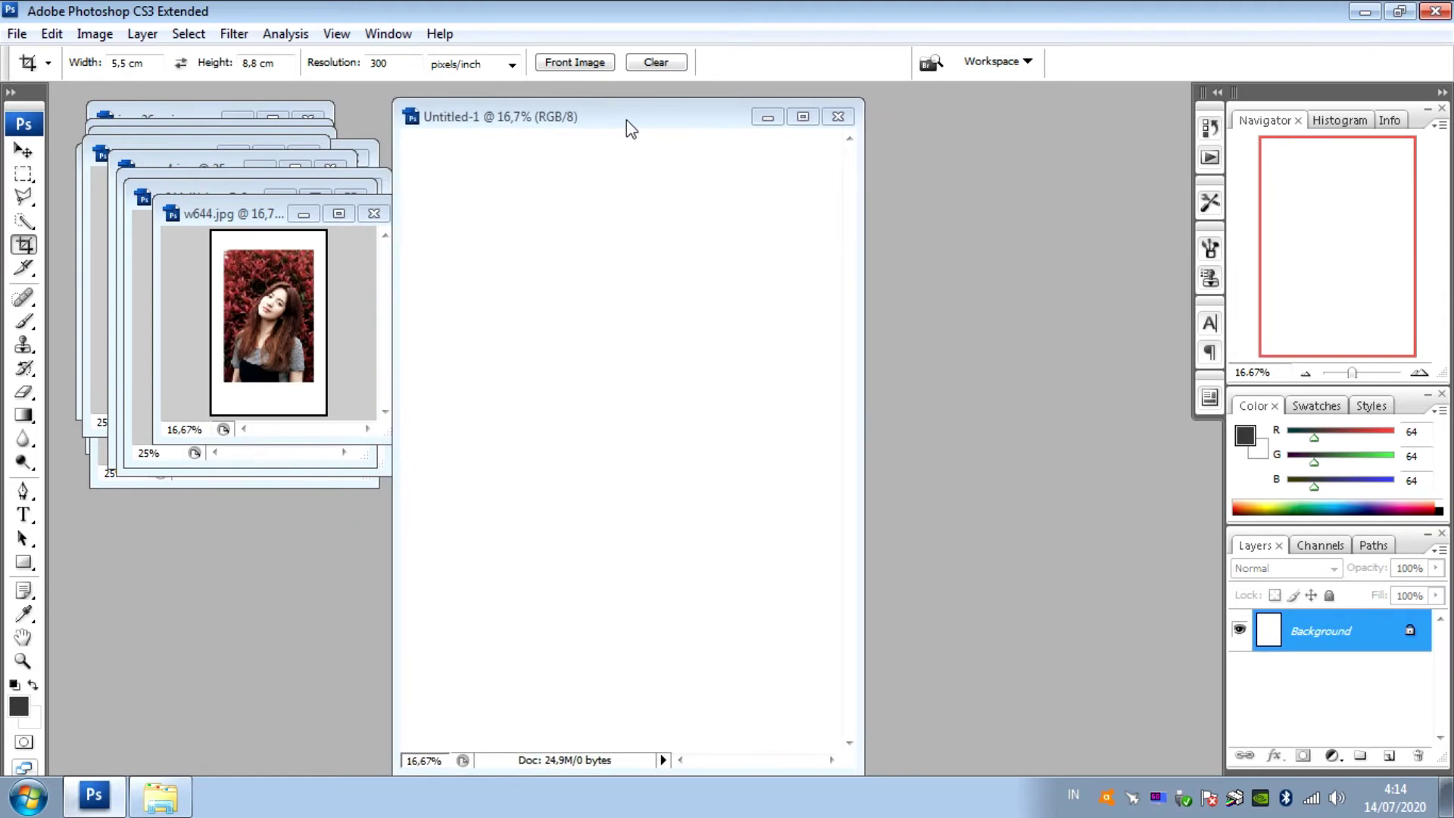
left_click(99, 36)
mouse_move(130, 249)
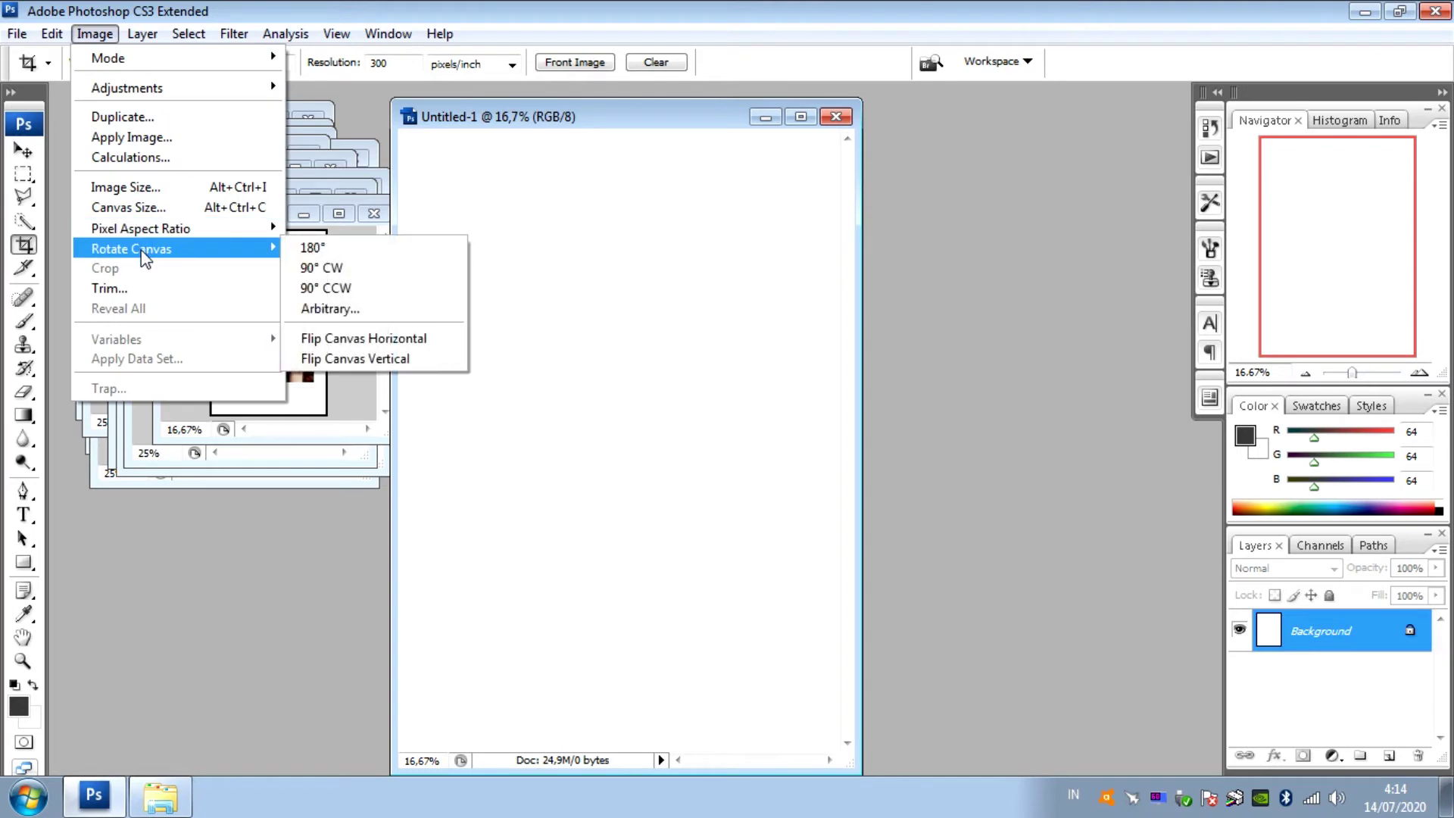
left_click(341, 269)
left_click_drag(719, 128, 750, 141)
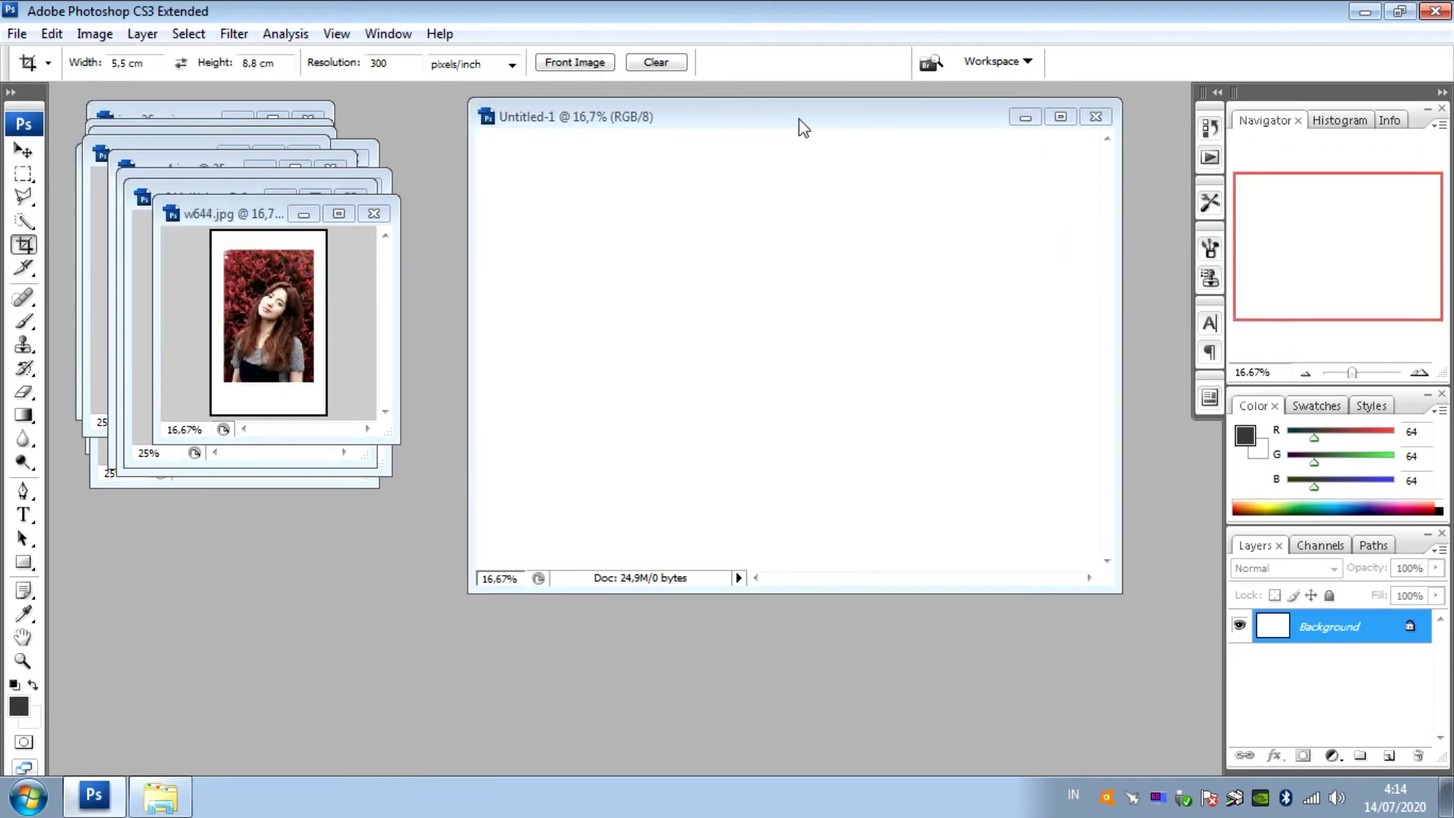
Move the framed w644 and w644 (1) portraits onto the page's top-left.
left_click(22, 150)
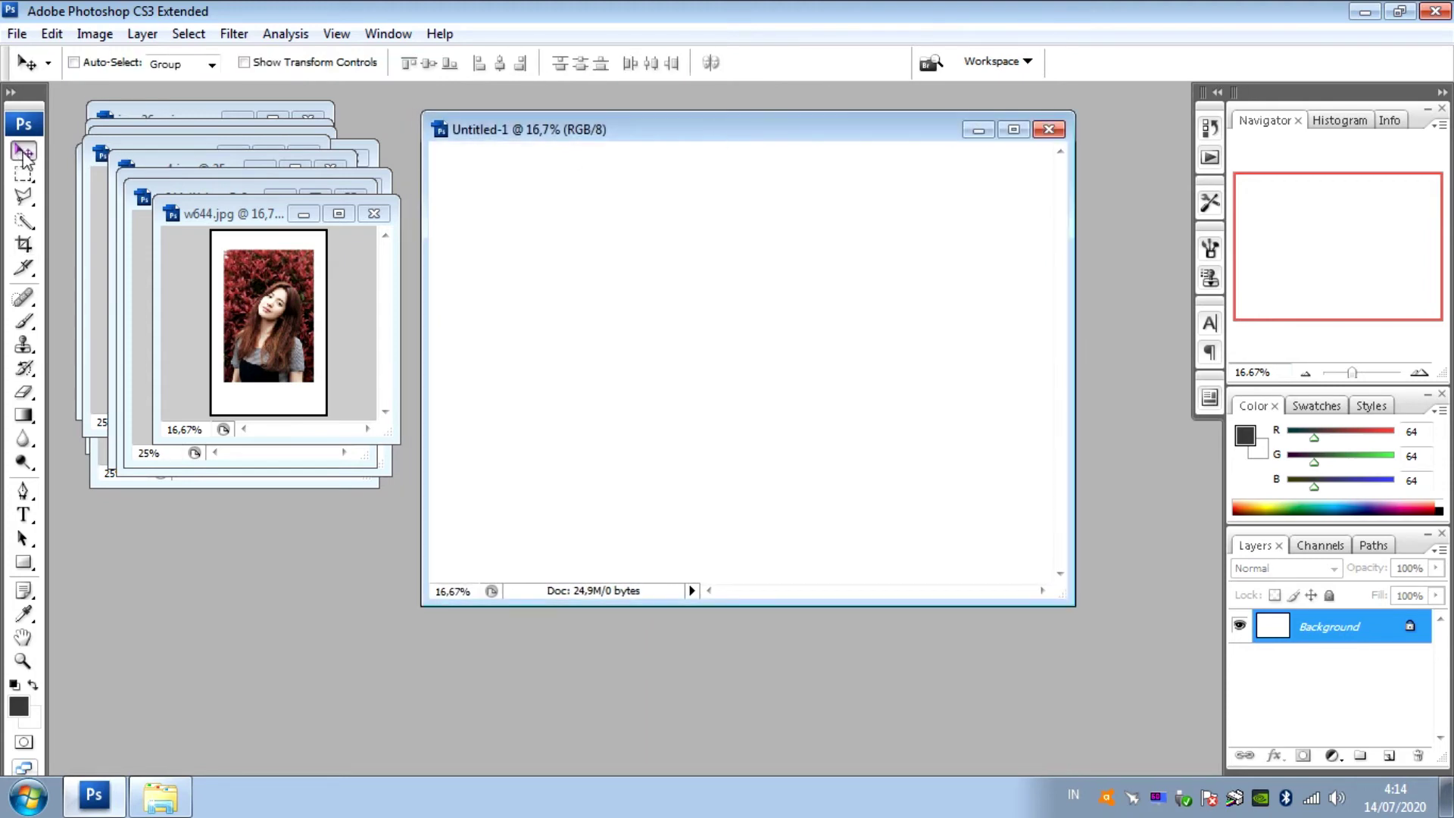
mouse_move(303, 292)
left_mouse_down()
mouse_move(564, 277)
mouse_move(516, 217)
left_mouse_up()
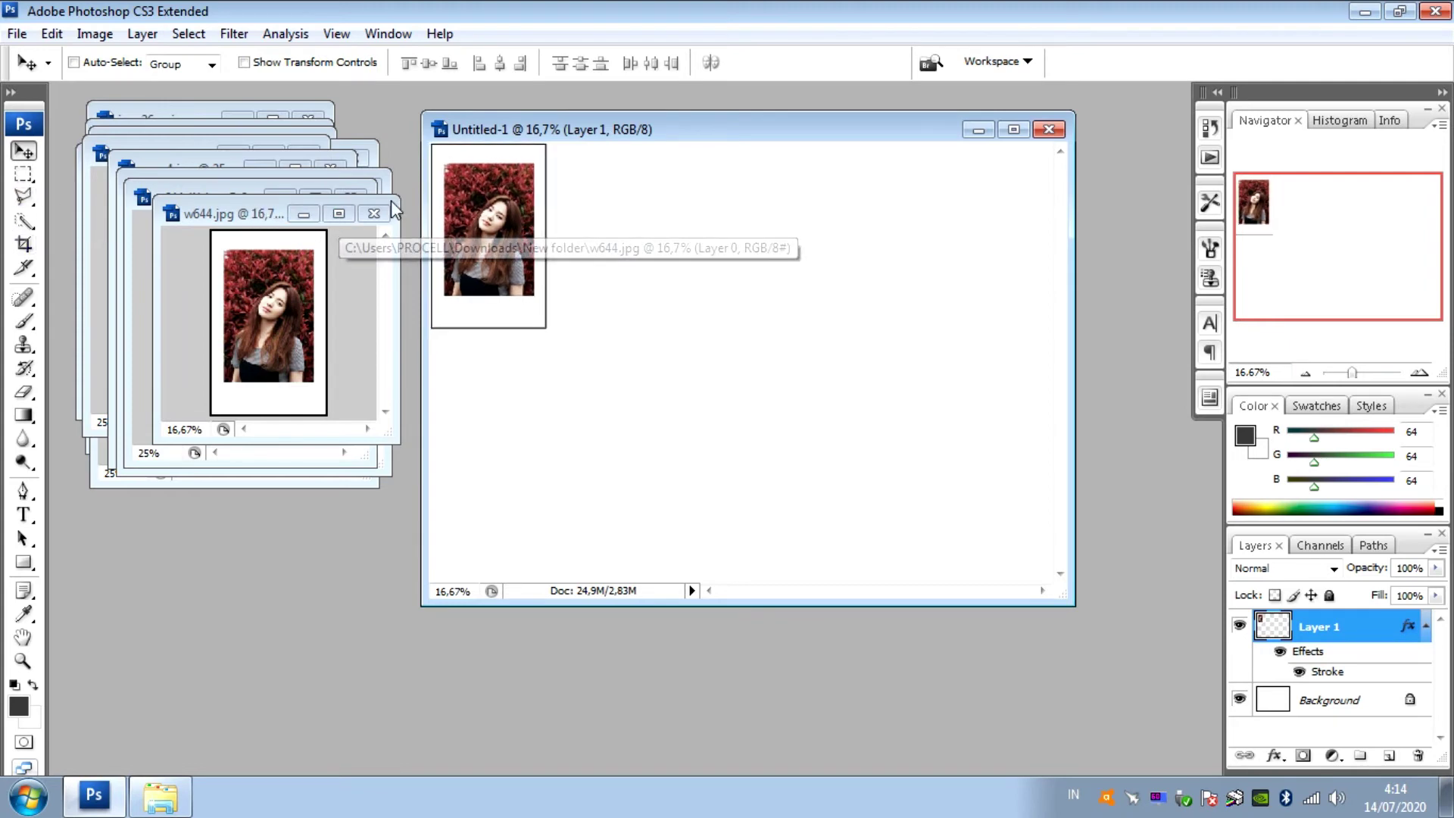
left_click(303, 214)
mouse_move(230, 333)
left_mouse_down()
mouse_move(642, 258)
mouse_move(616, 247)
left_mouse_up()
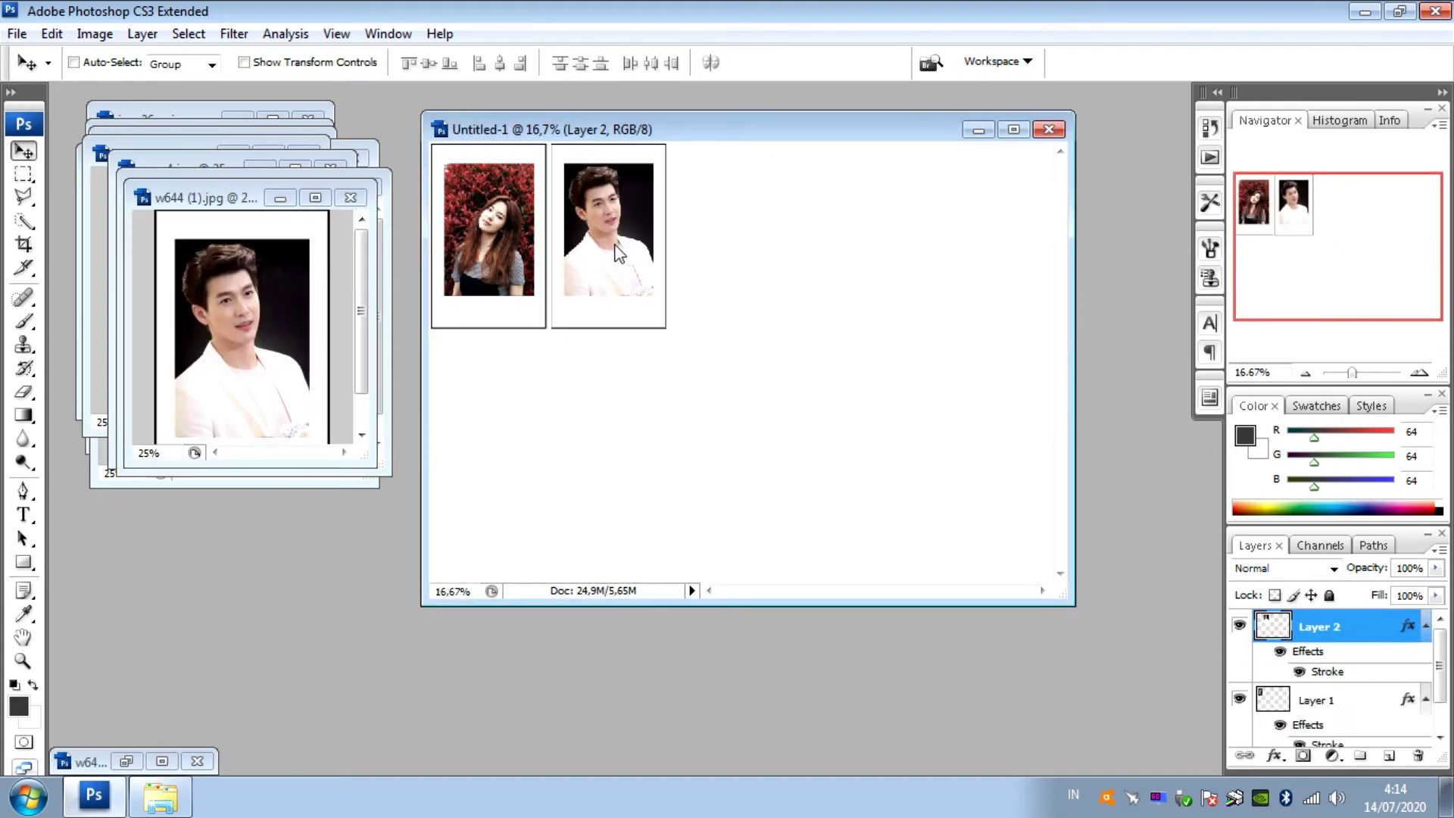
left_click_drag(615, 246, 604, 238)
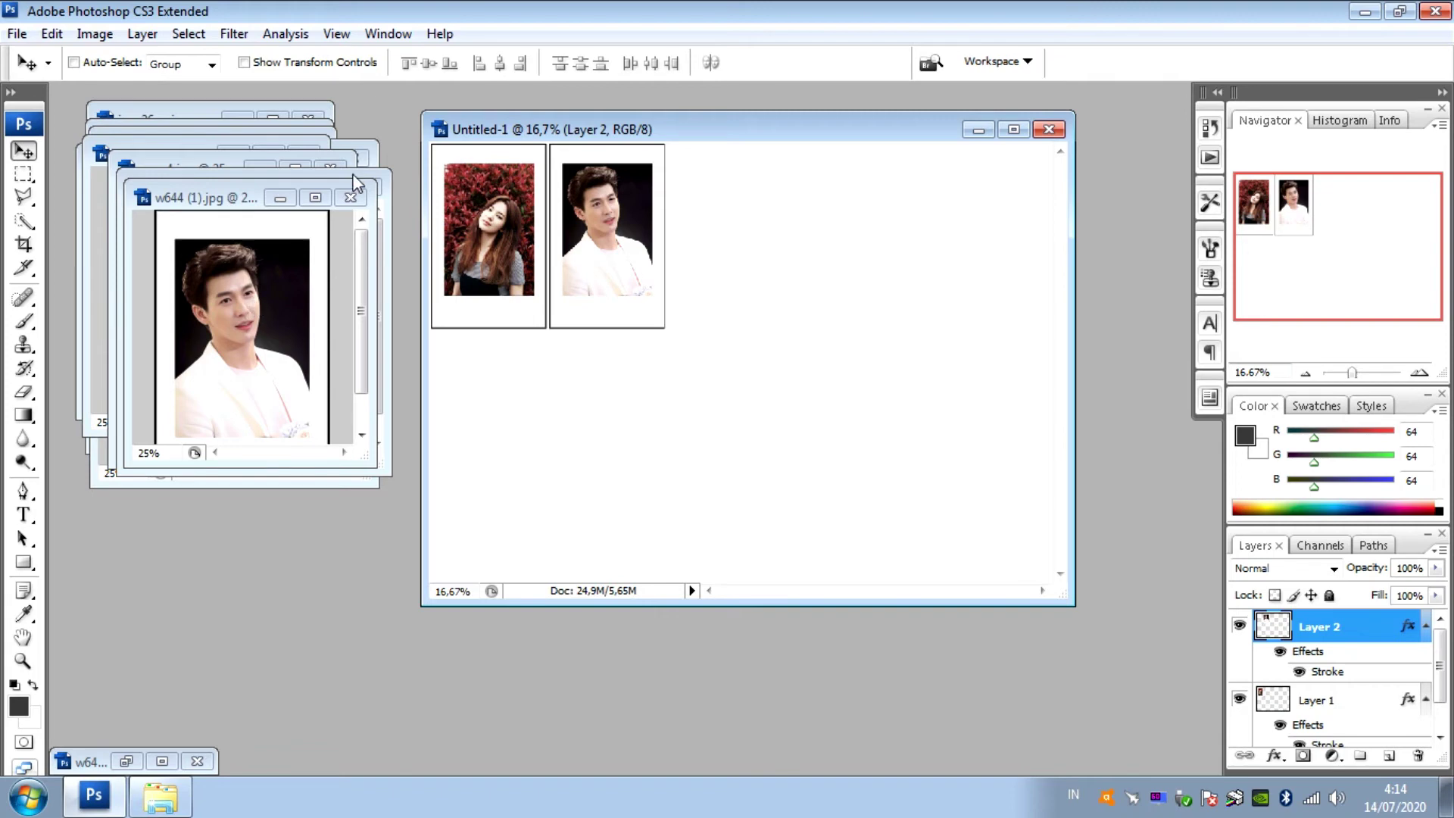
left_click(280, 198)
Place the suzy photo and two more portraits to finish the top row, nudging each right.
mouse_move(533, 257)
left_mouse_down()
mouse_move(779, 275)
mouse_move(742, 236)
left_mouse_up()
key("shift+Right")
key("shift+Right")
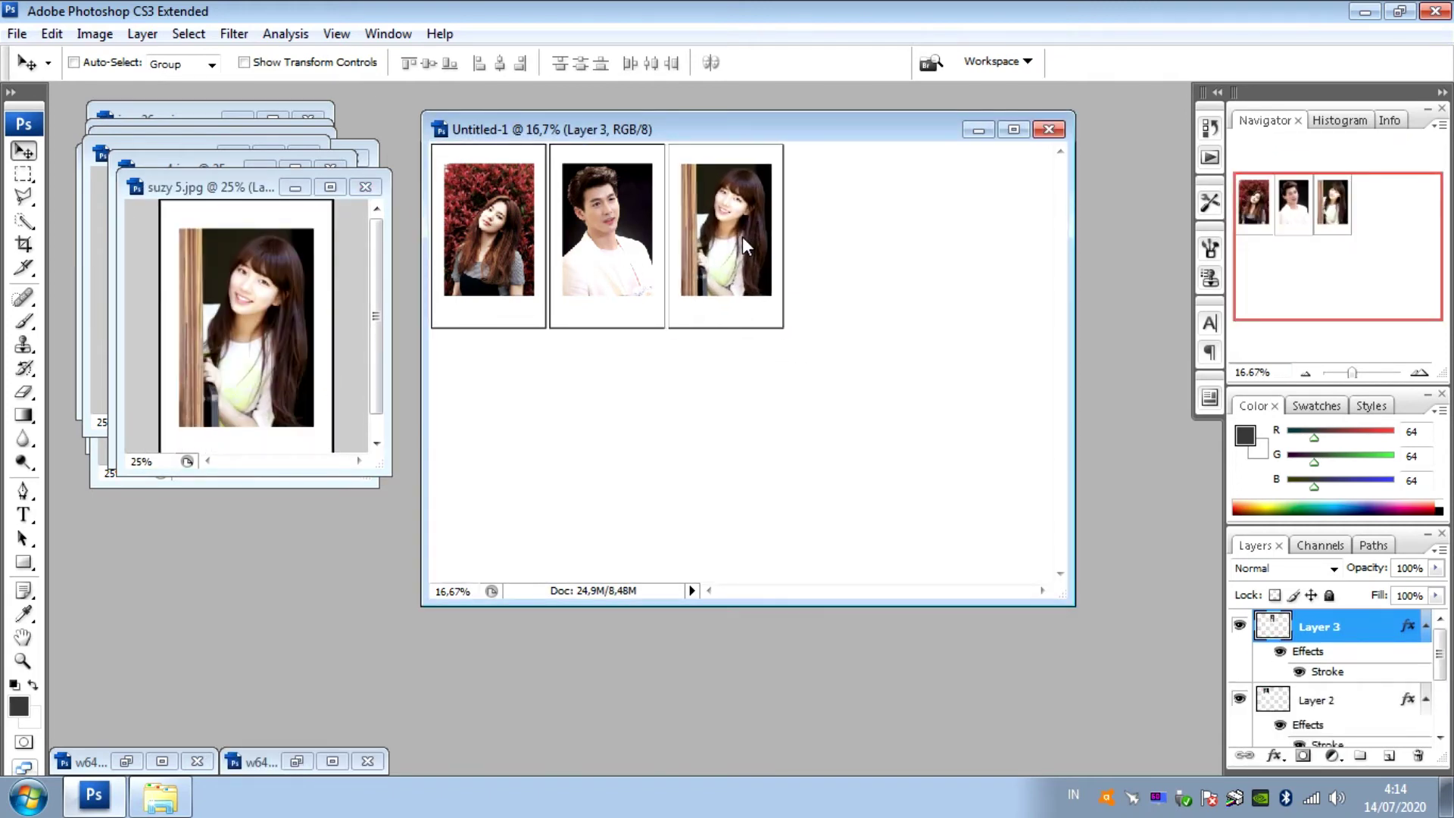
key("shift+Right")
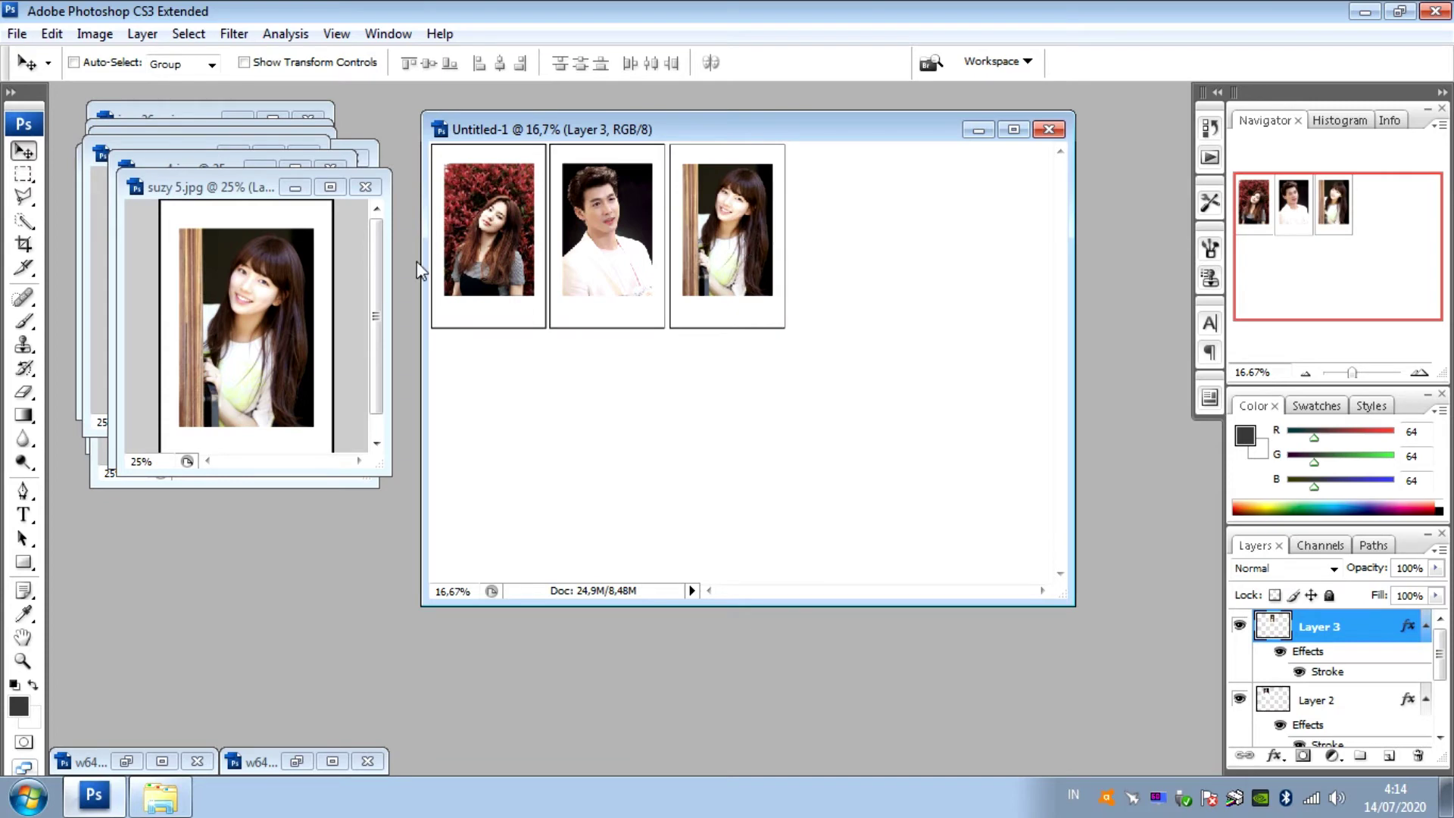
left_click(295, 187)
mouse_move(306, 197)
left_mouse_down()
mouse_move(883, 244)
mouse_move(885, 264)
left_mouse_up()
key("shift+Right")
key("shift+Right")
key("shift+Right")
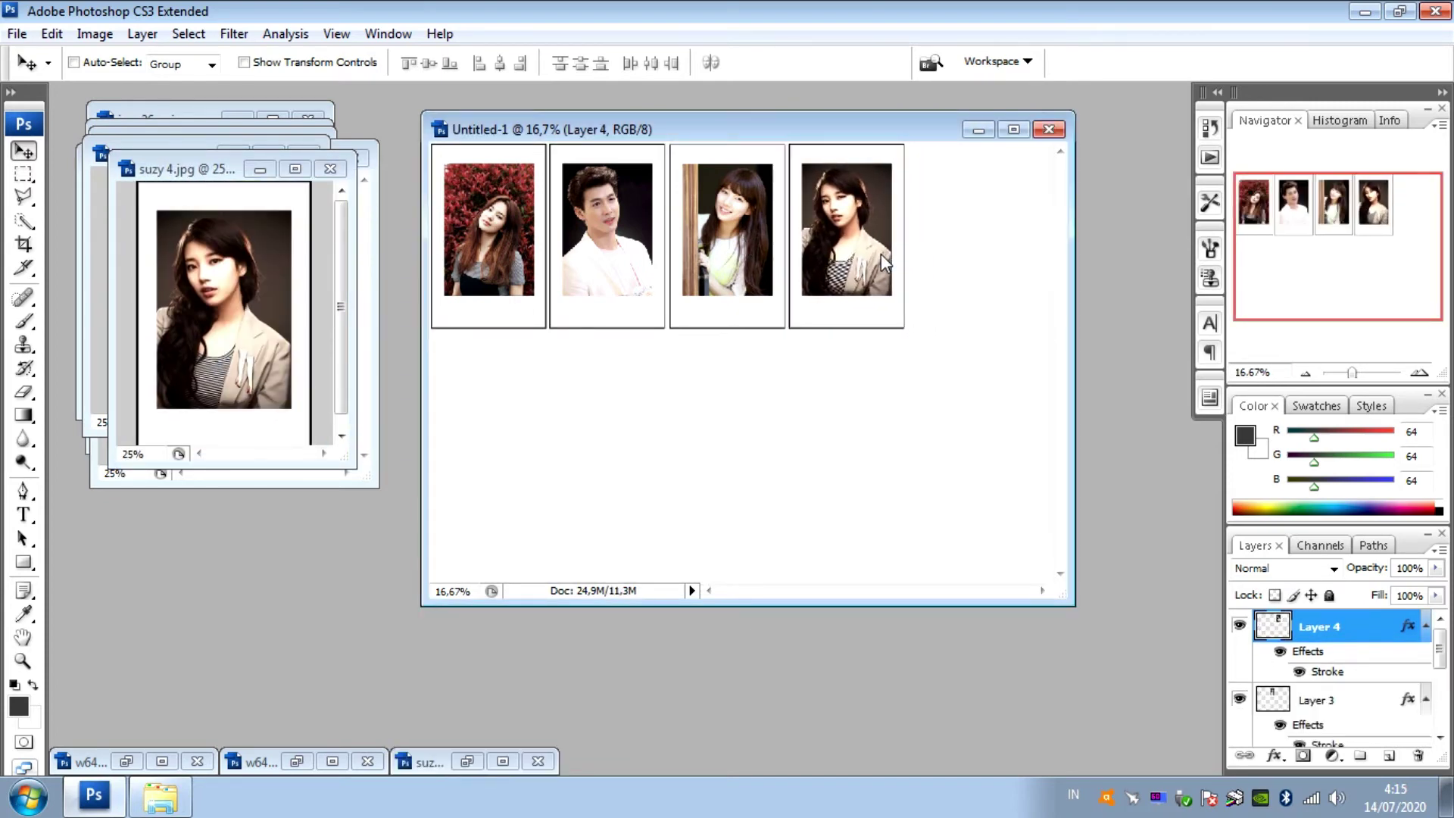
left_click(258, 168)
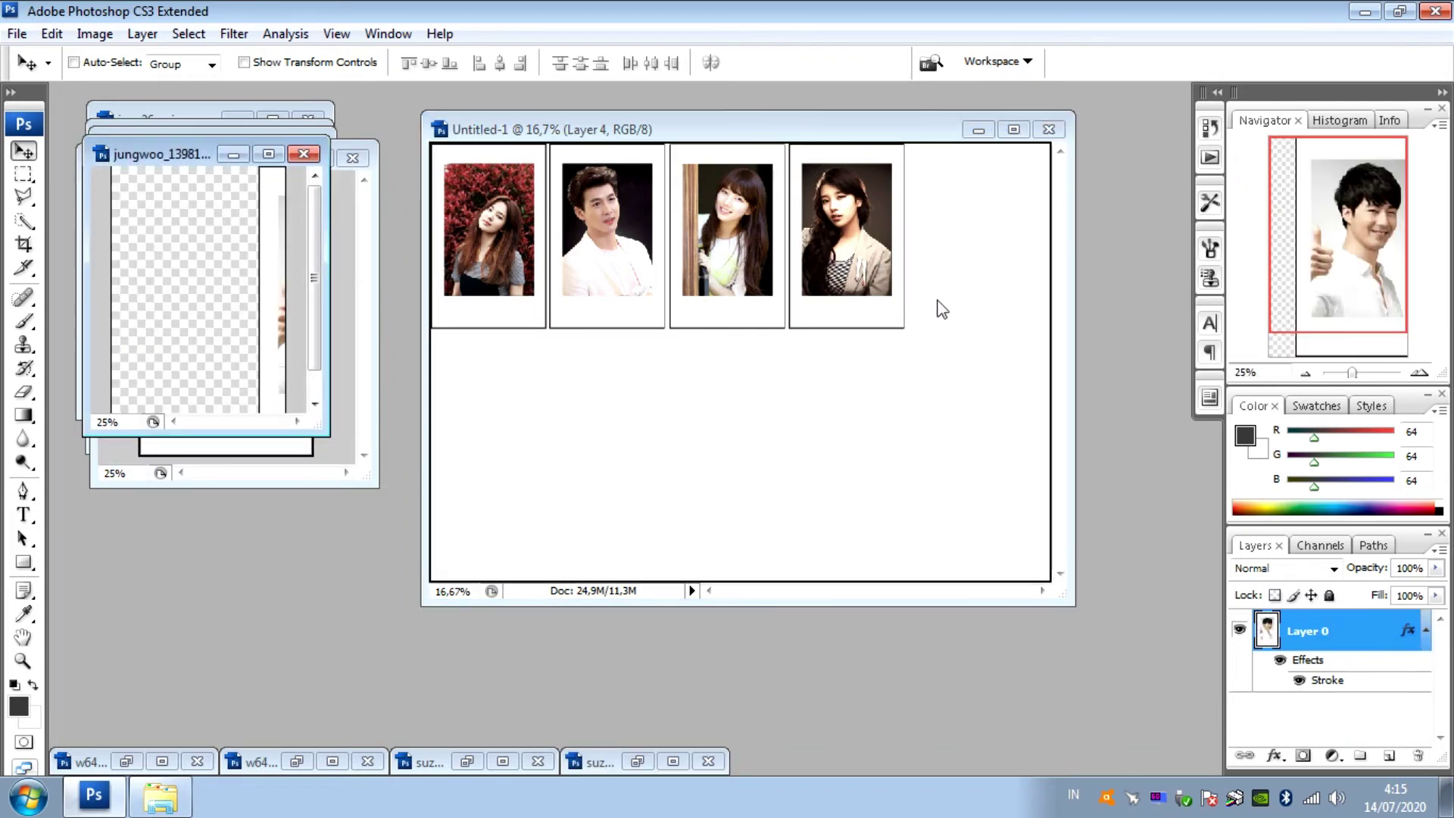
mouse_move(215, 343)
left_mouse_down()
mouse_move(977, 318)
mouse_move(951, 262)
mouse_move(951, 191)
left_mouse_up()
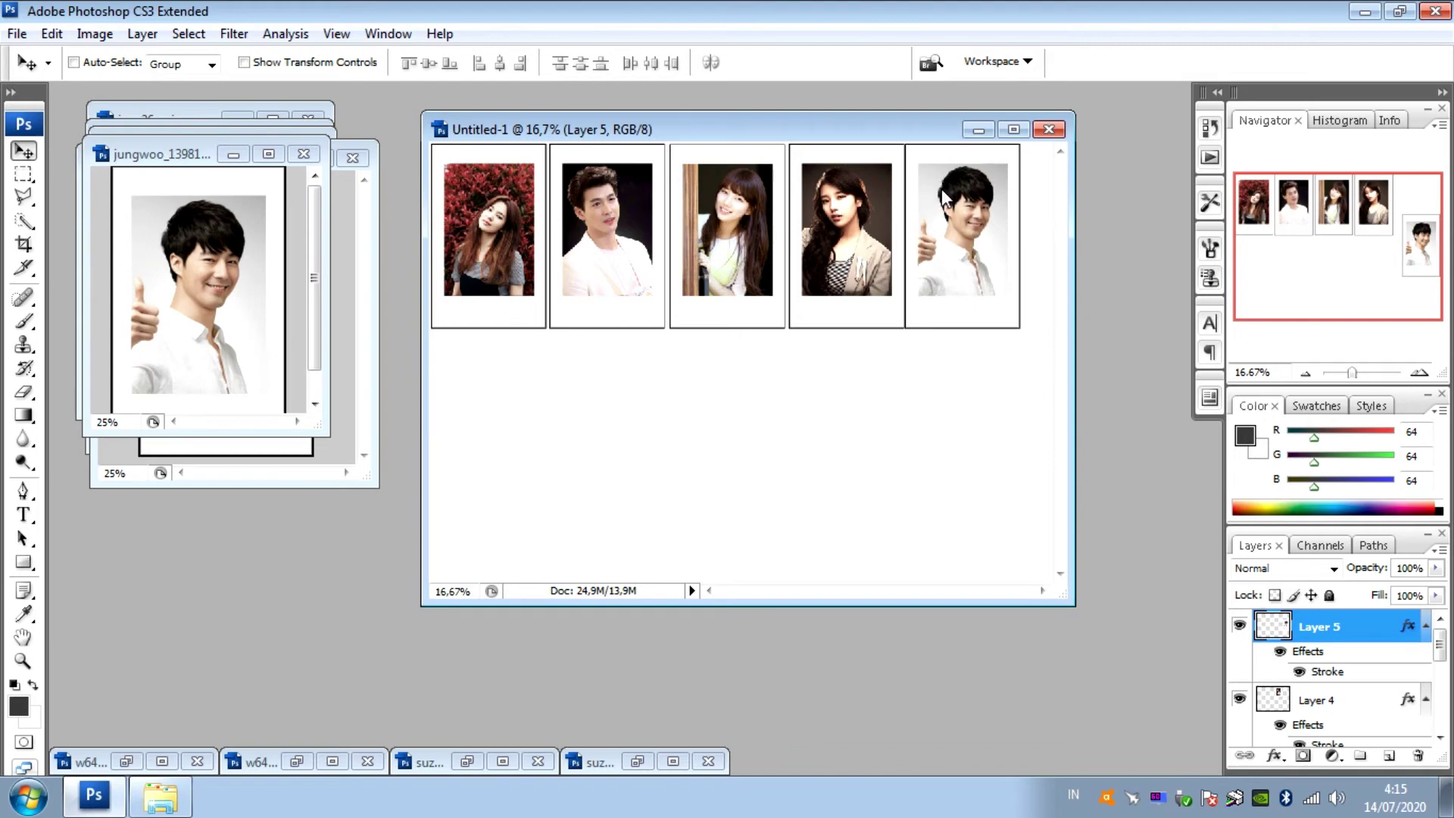
key("shift+Right")
key("shift+Right")
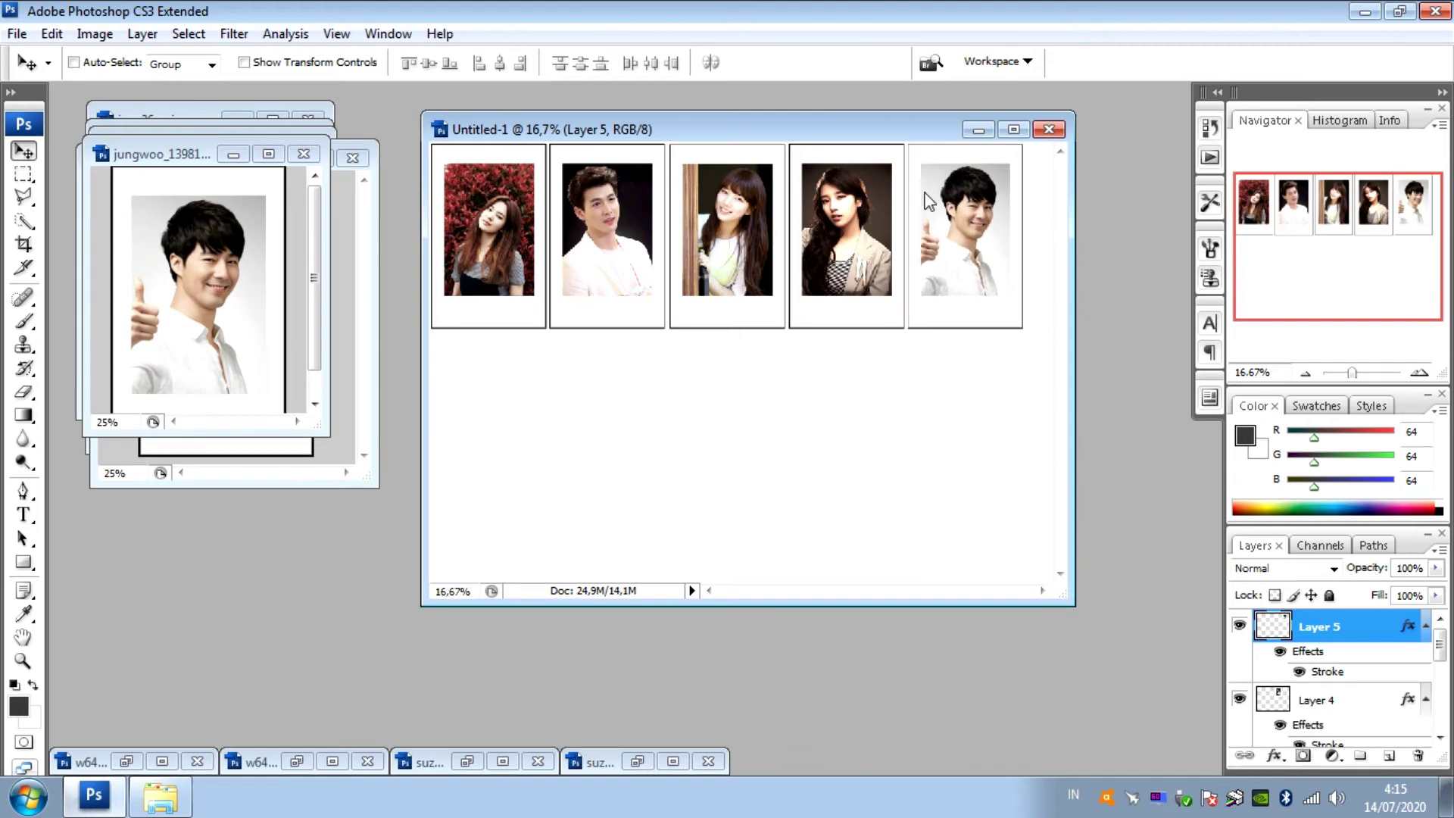
key("shift+Right")
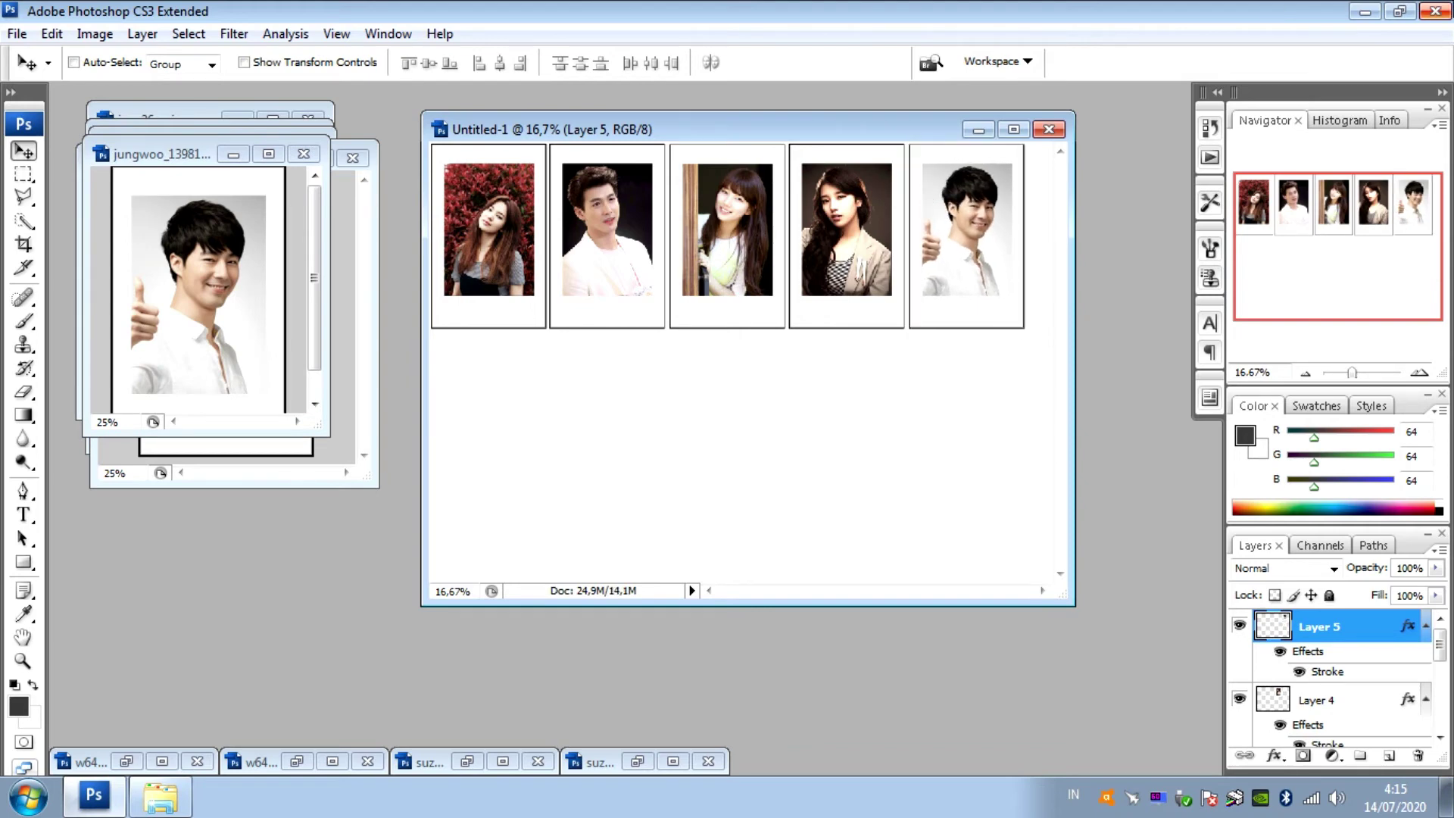
Start row two with the sixth and seventh framed portraits, nudging the sixth down.
left_click(234, 154)
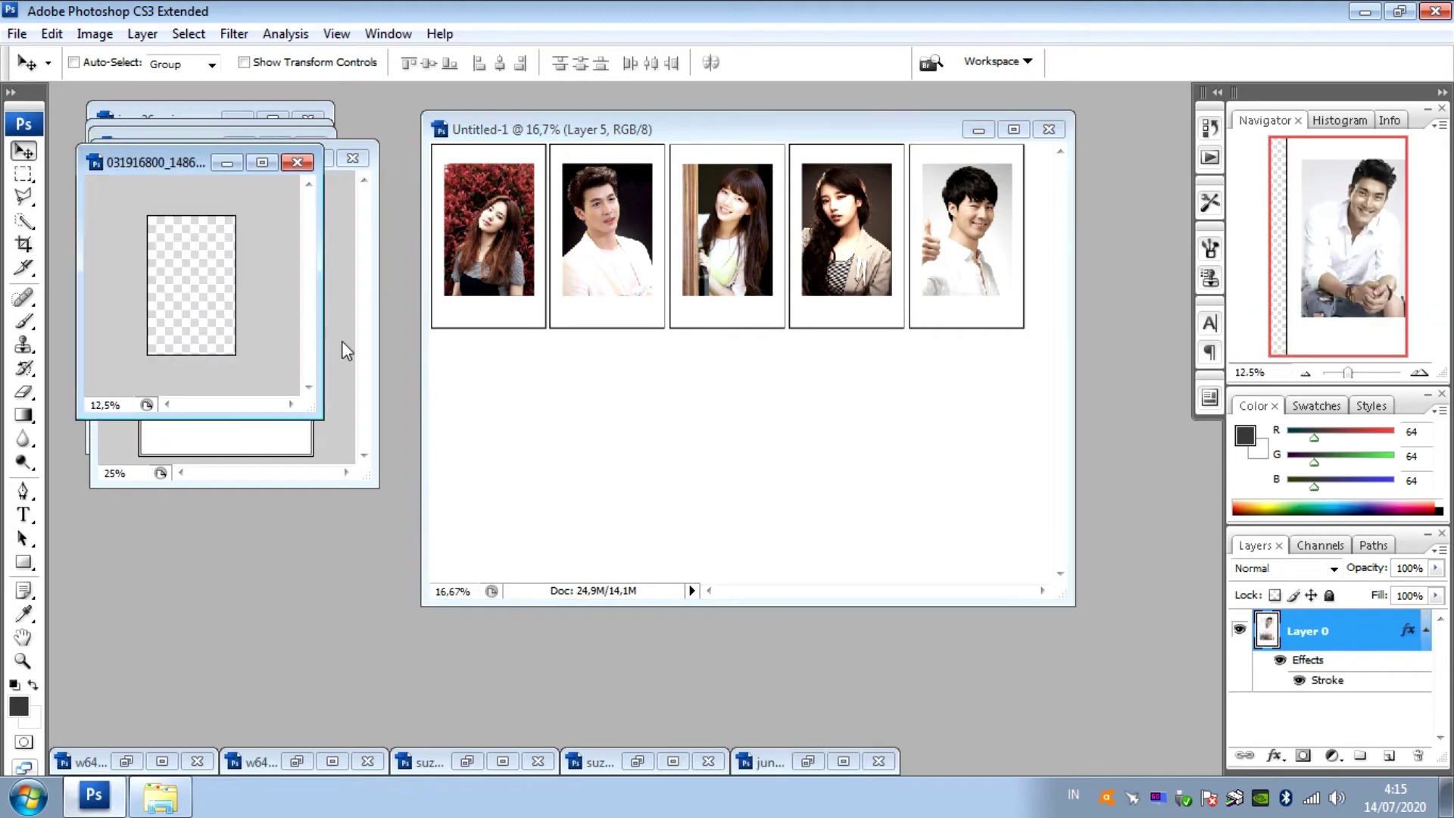
mouse_move(254, 307)
left_mouse_down()
mouse_move(597, 478)
mouse_move(518, 425)
left_mouse_up()
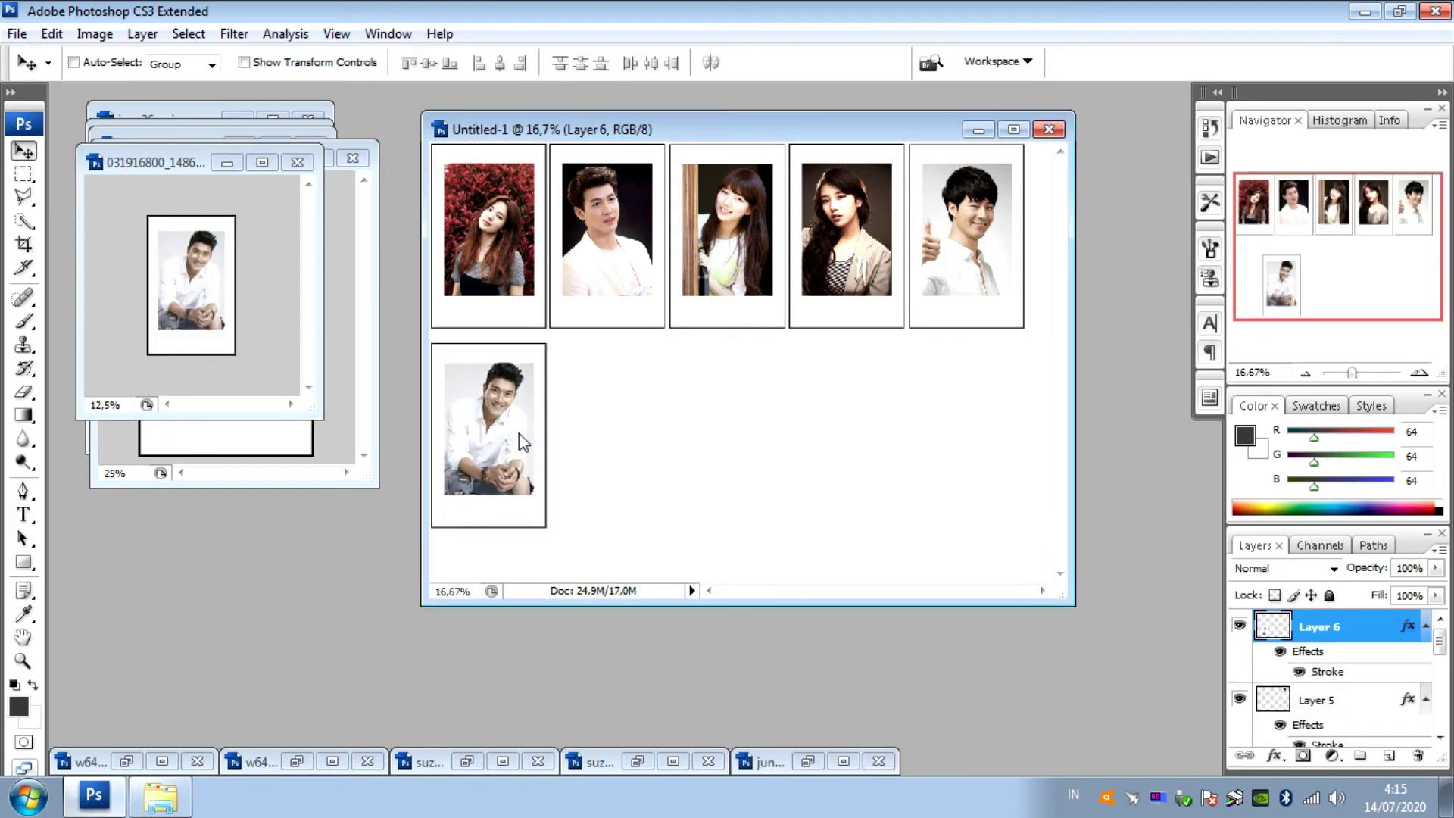
key("shift+Down")
key("shift+Down")
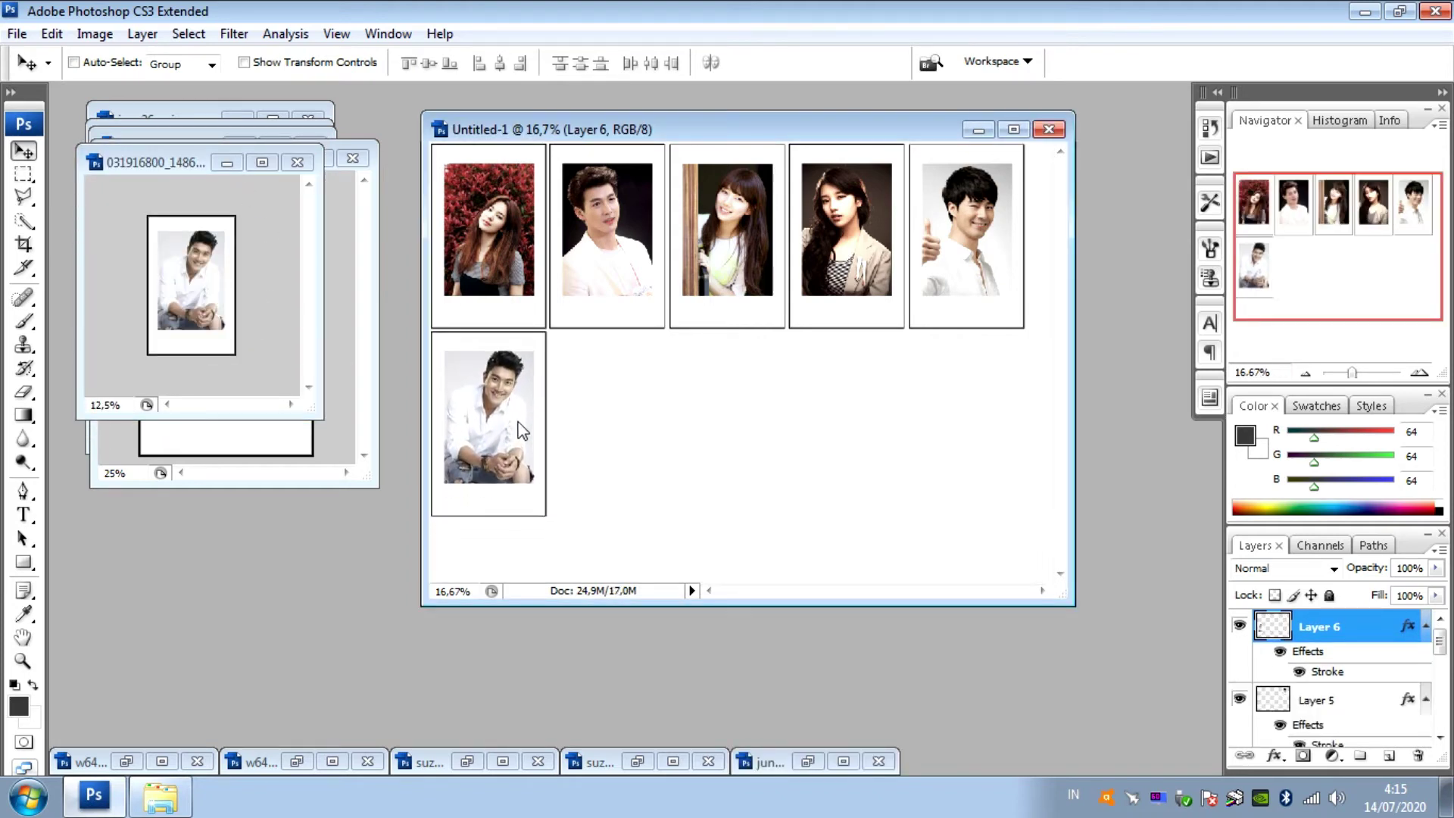
key("shift+Down")
key("shift+Down")
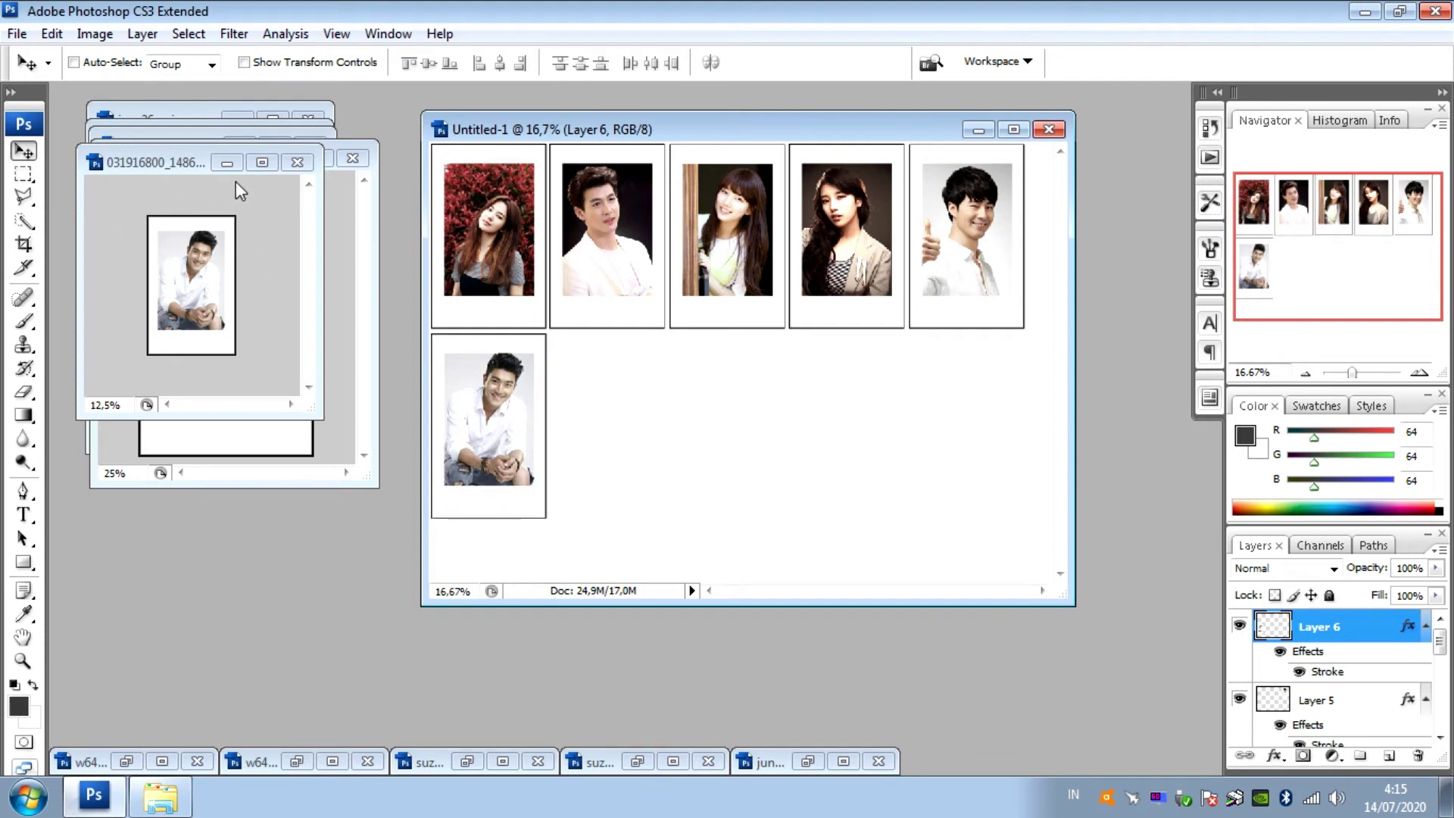
left_click(231, 163)
mouse_move(238, 276)
left_mouse_down()
mouse_move(672, 432)
mouse_move(653, 416)
left_mouse_up()
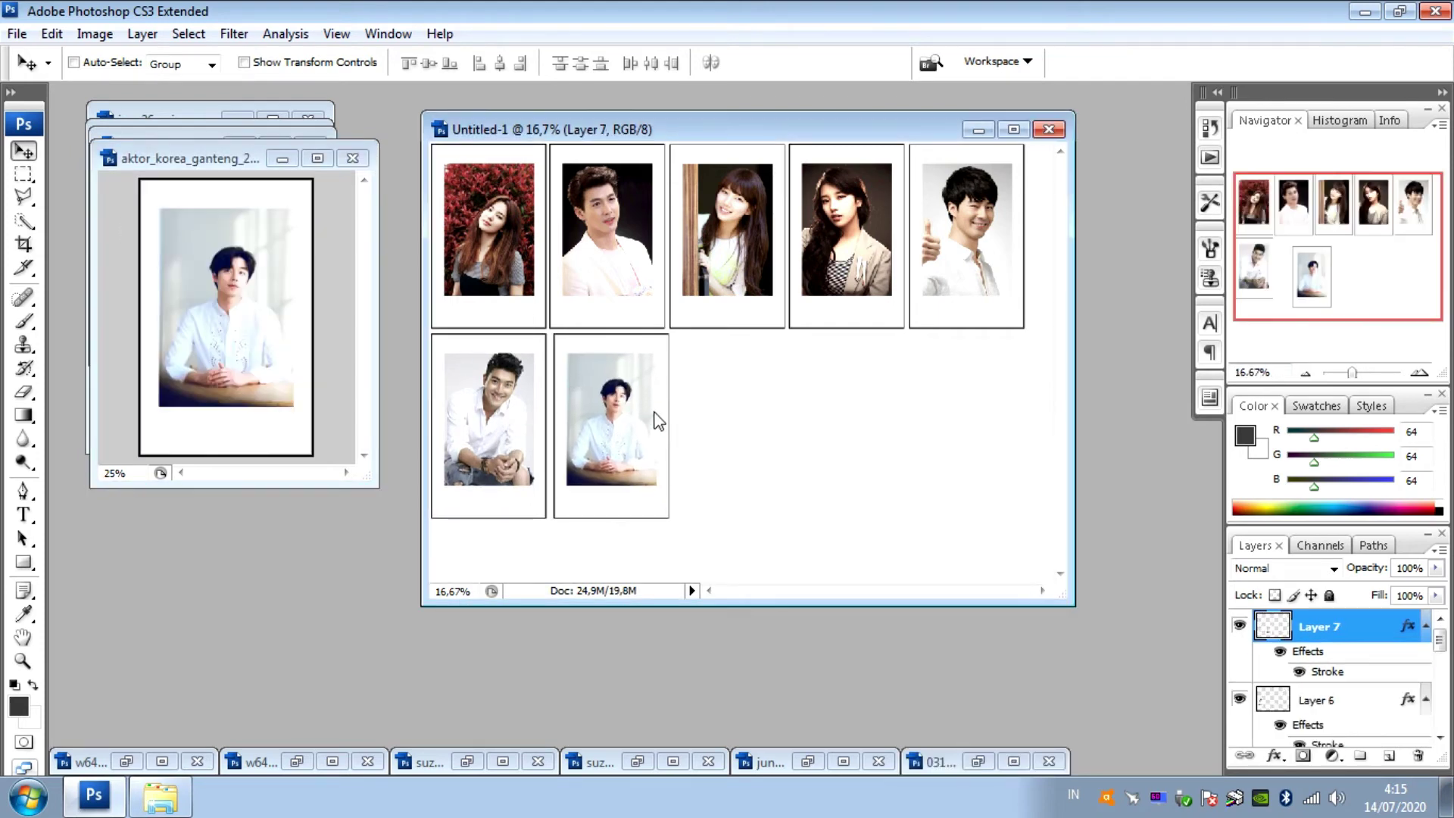
Place the last three framed portraits to complete the second row.
left_click(282, 157)
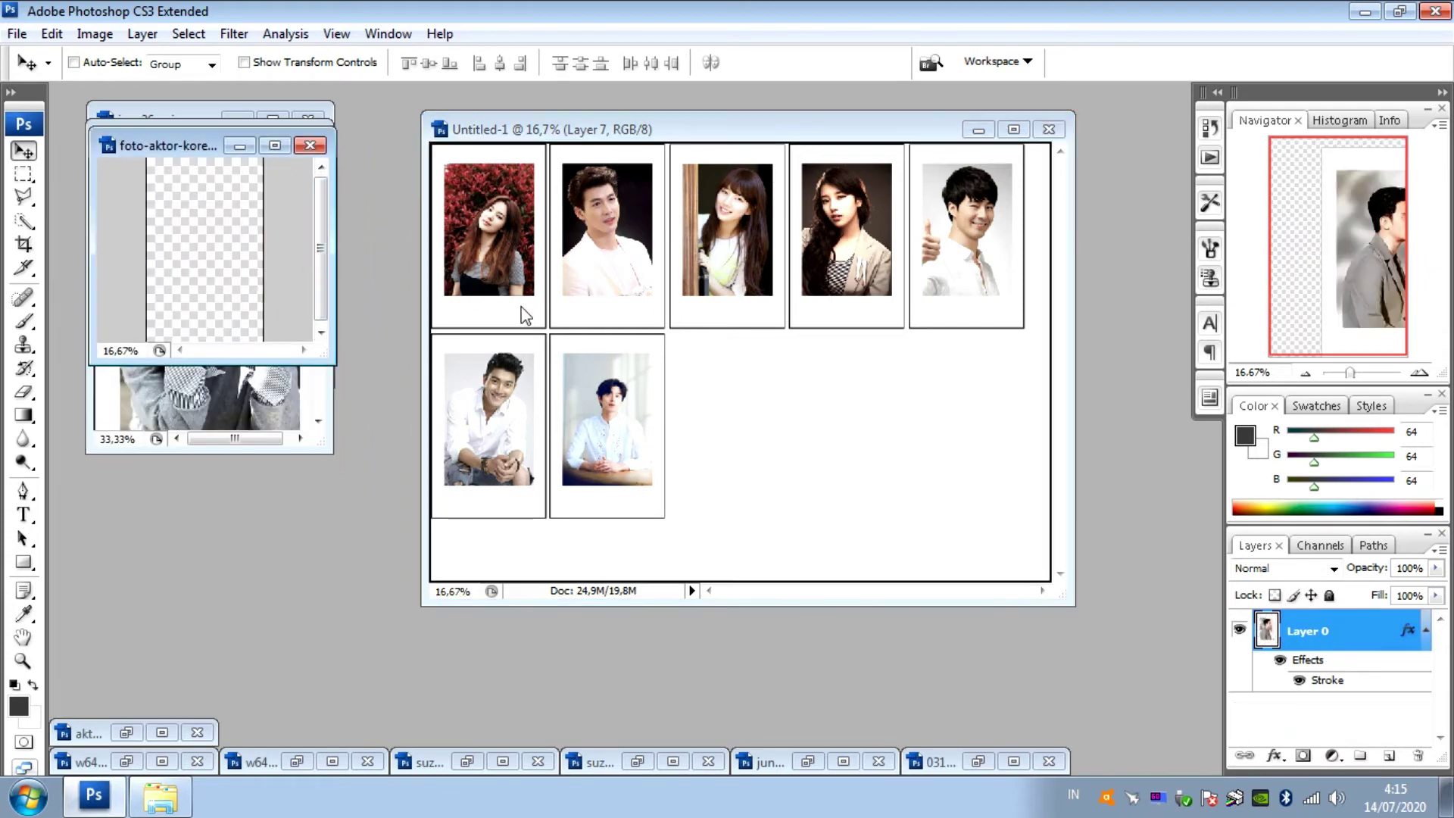
left_click_drag(193, 241, 733, 421)
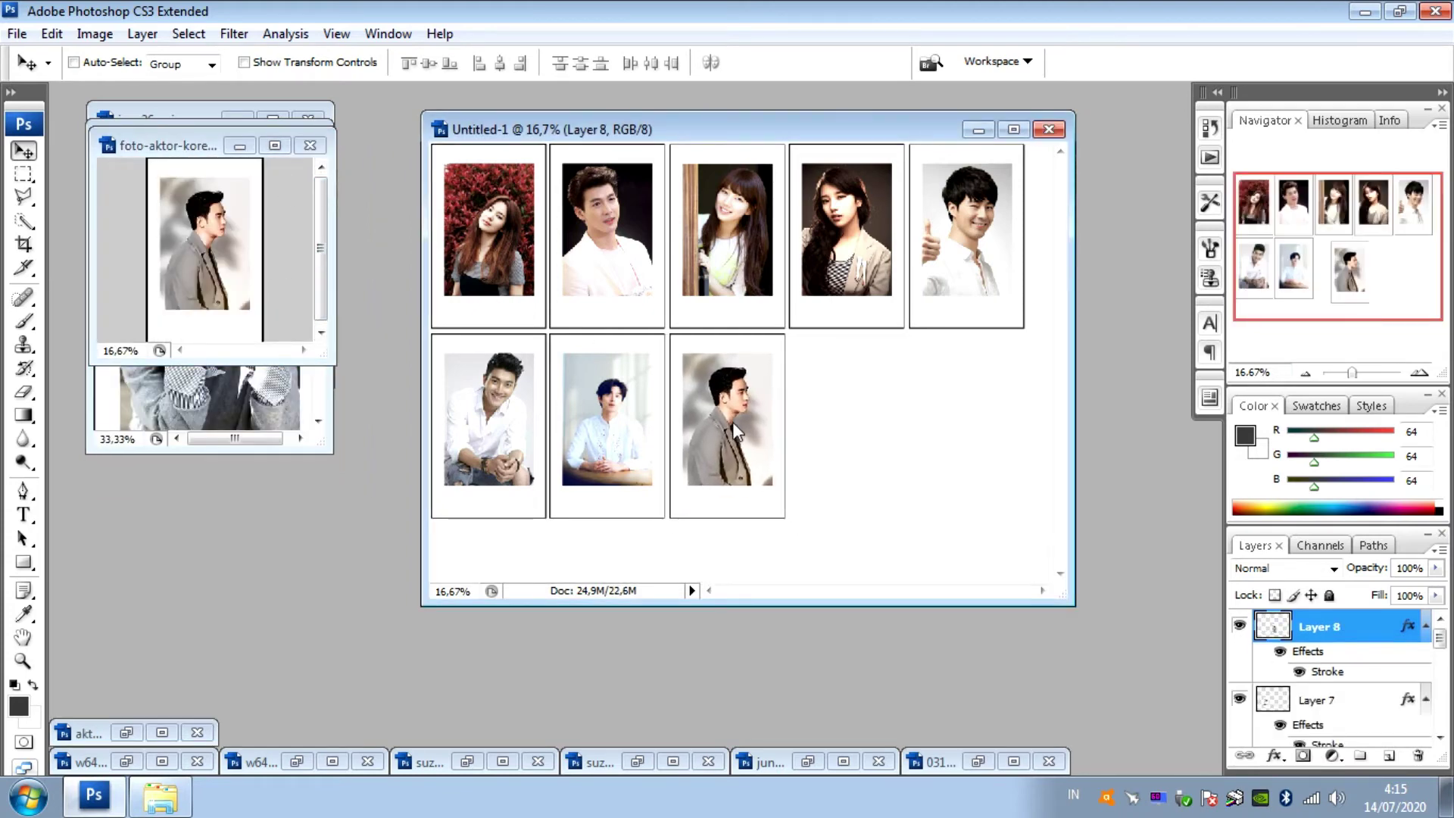
left_click(240, 148)
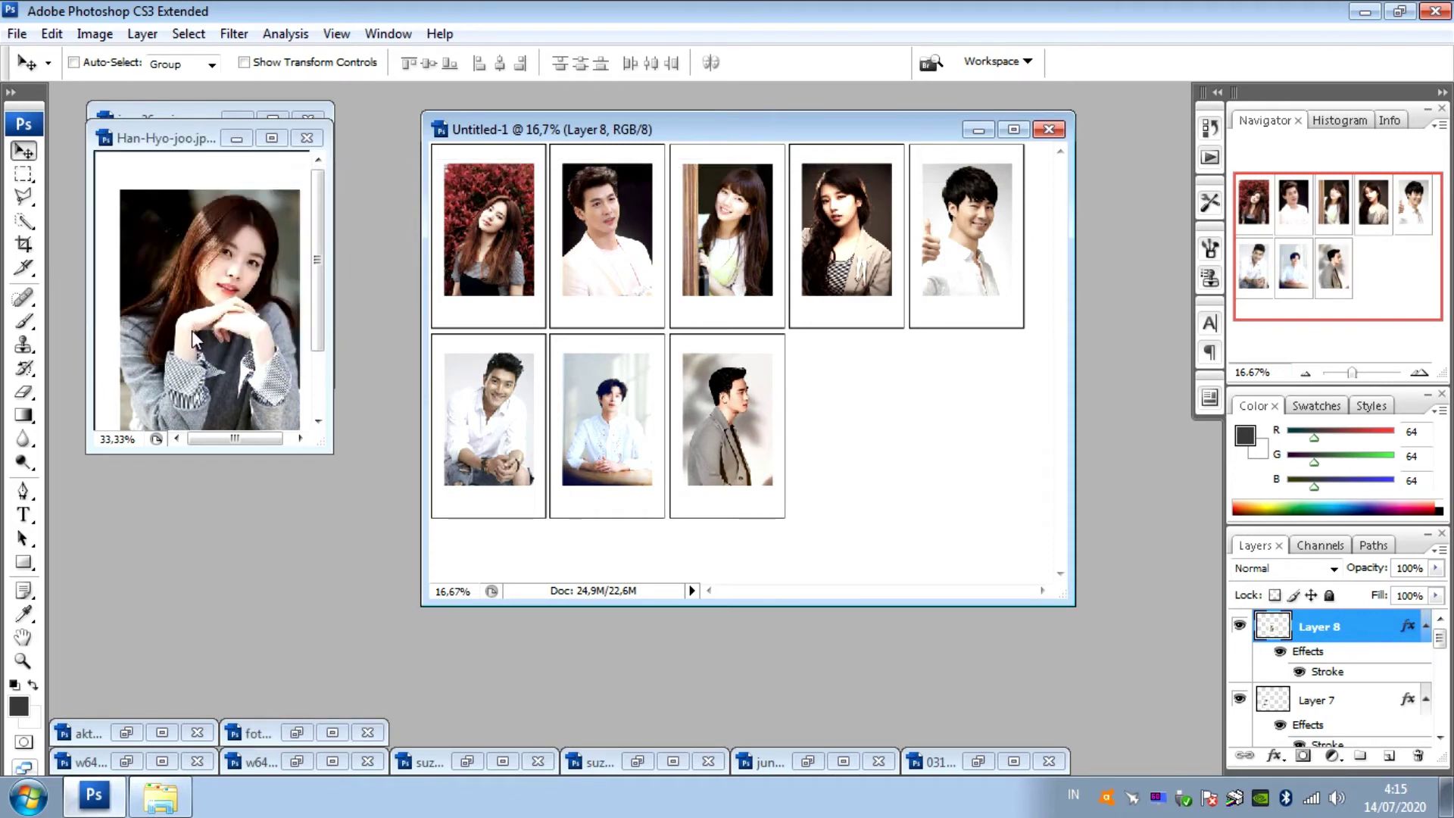
left_click_drag(209, 311, 863, 424)
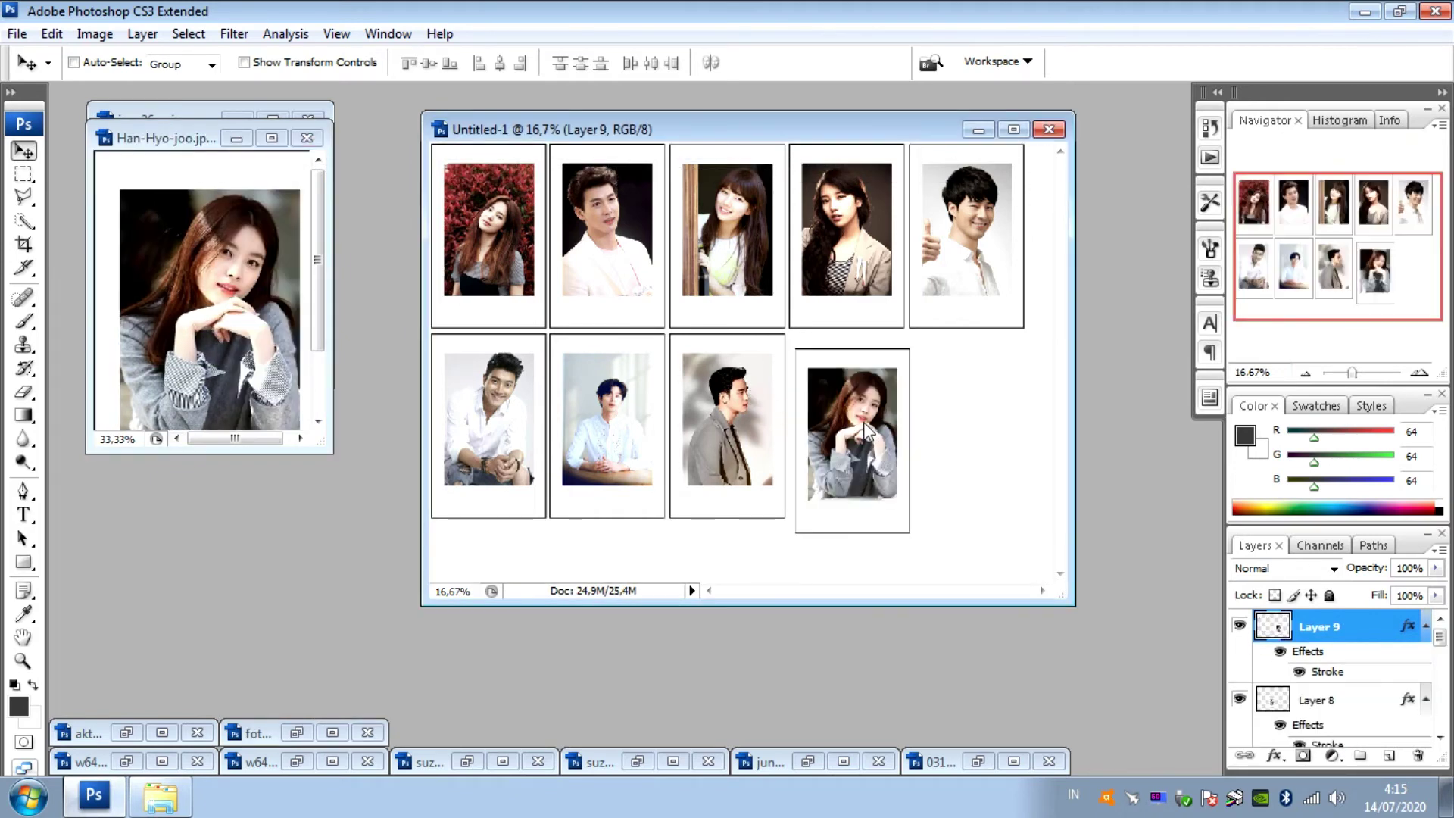
left_click(237, 137)
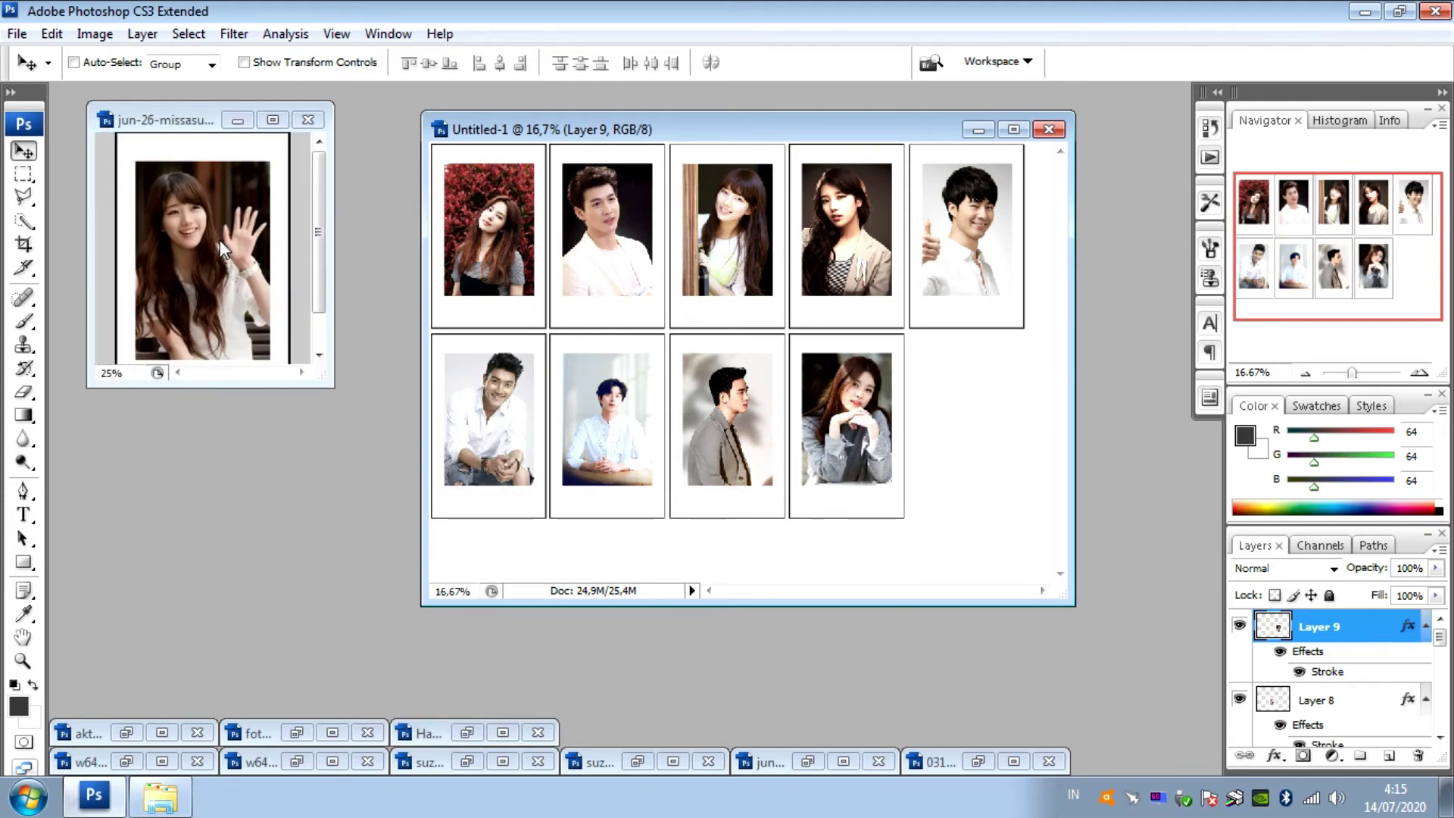
mouse_move(858, 367)
left_mouse_down()
mouse_move(1011, 428)
mouse_move(985, 415)
left_mouse_up()
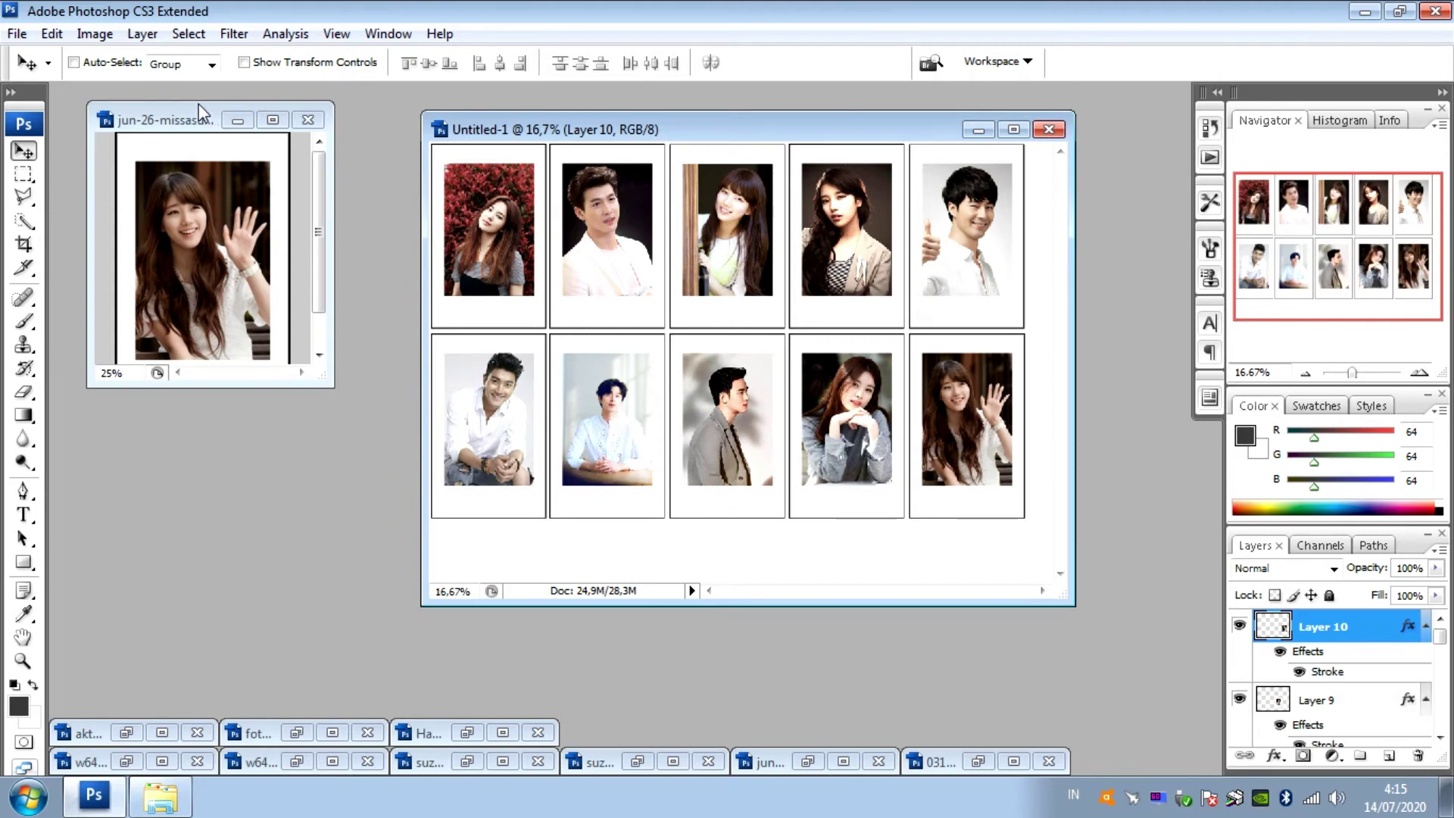
left_click(99, 35)
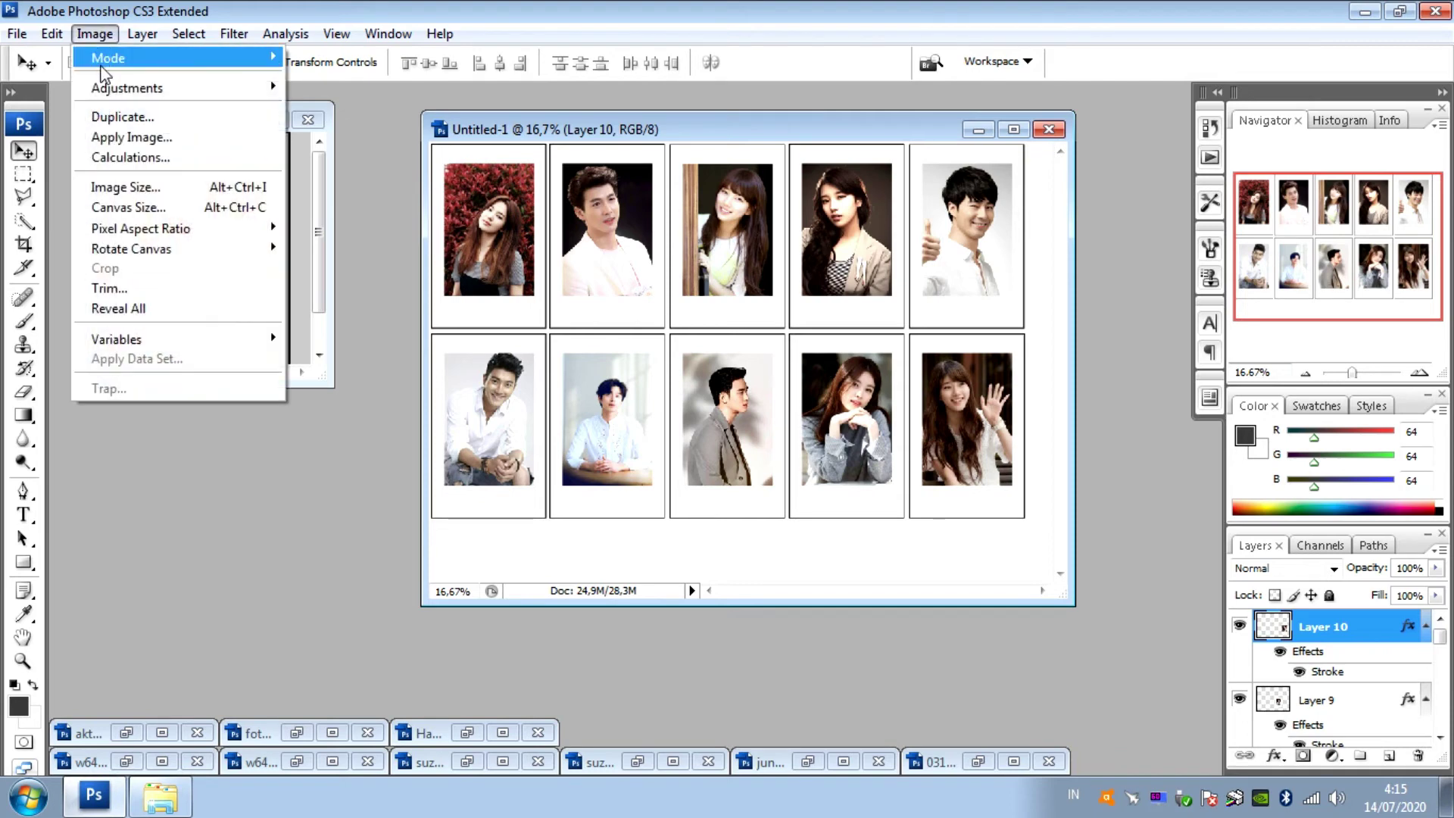
mouse_move(130, 249)
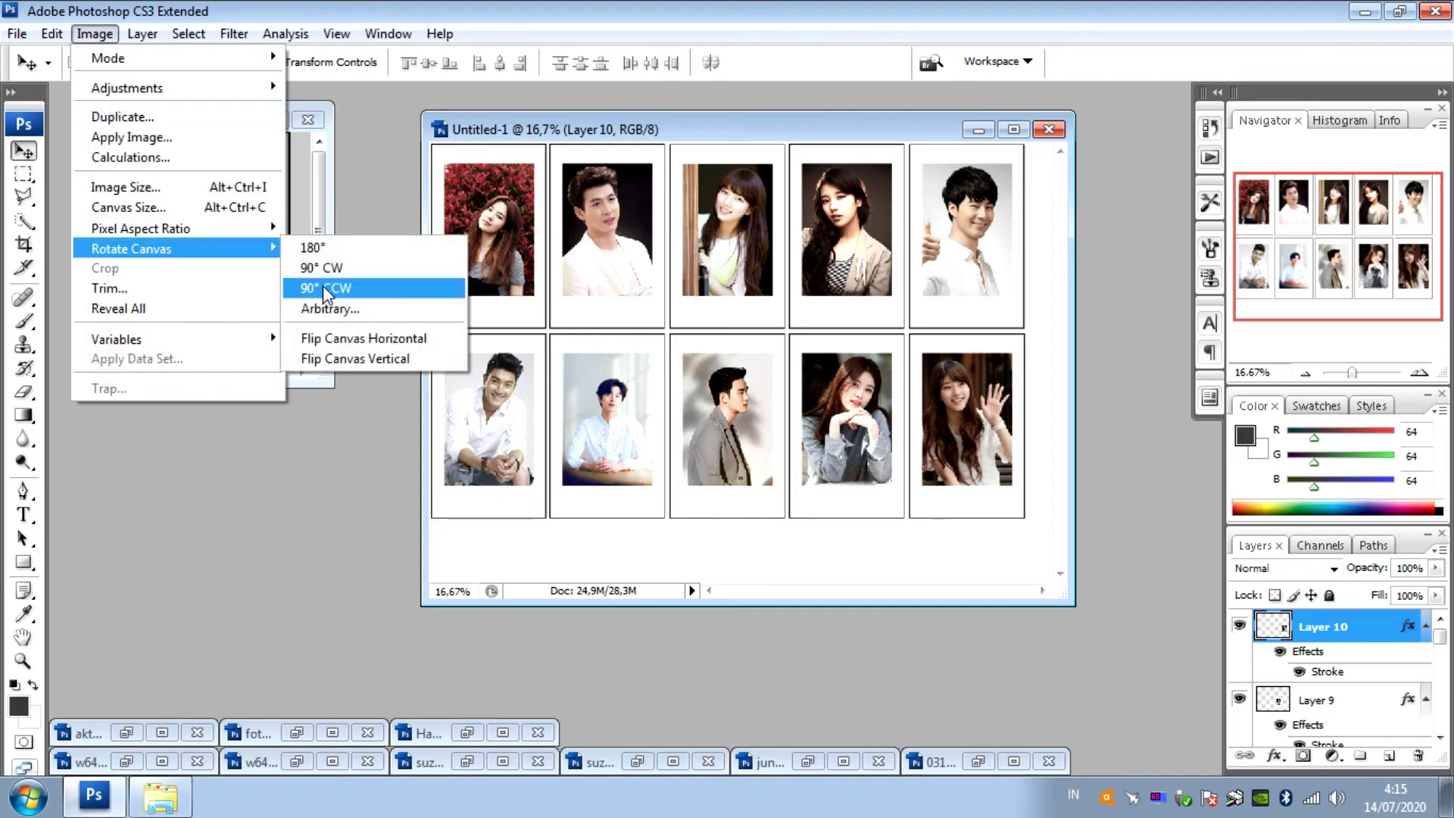
Rotate the ten-polaroid sheet 90° CCW and bring up Print for the EPSON L805 at 100% scale.
left_click(323, 286)
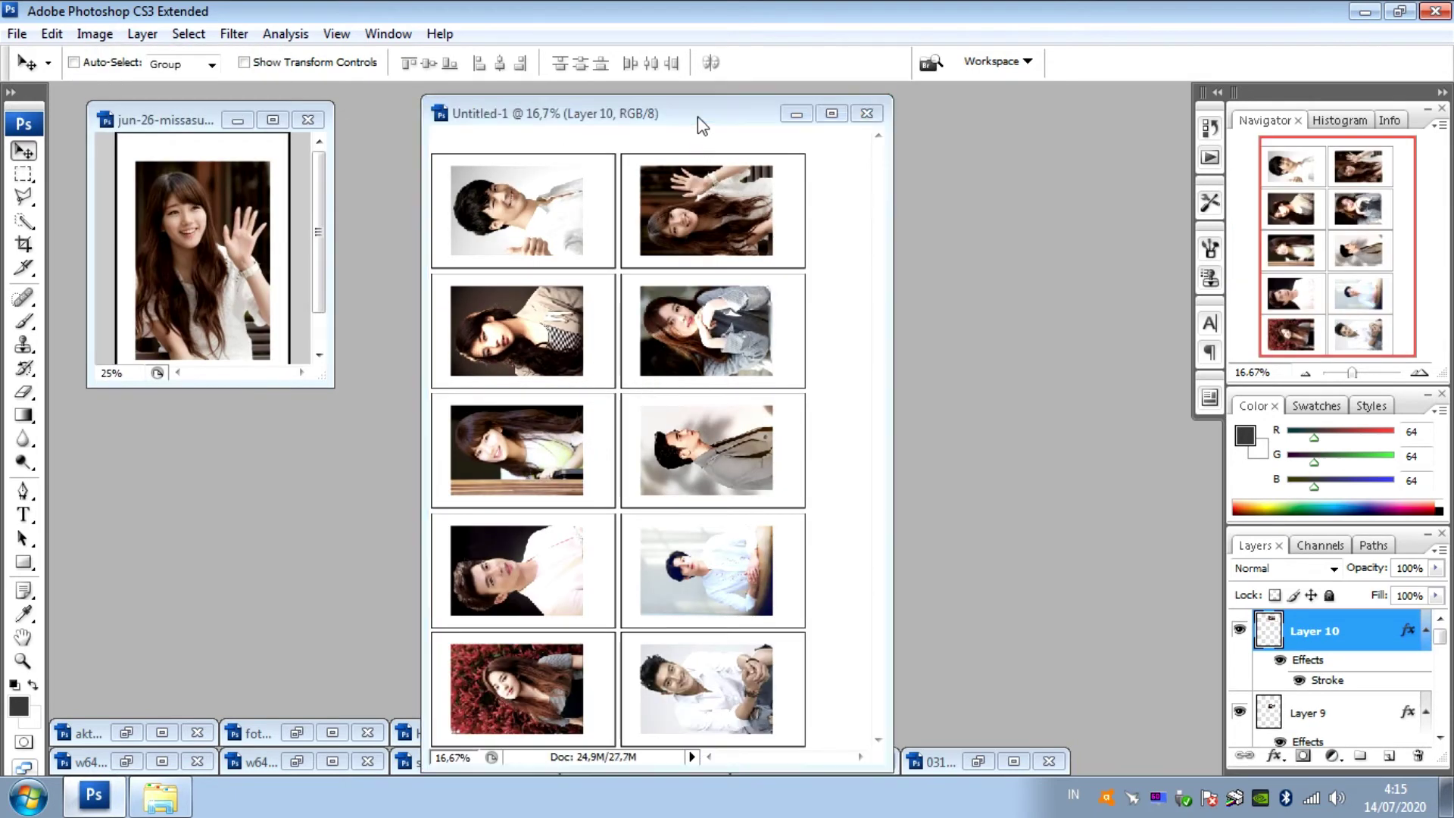
mouse_move(698, 116)
left_mouse_down()
mouse_move(700, 102)
mouse_move(702, 116)
left_mouse_up()
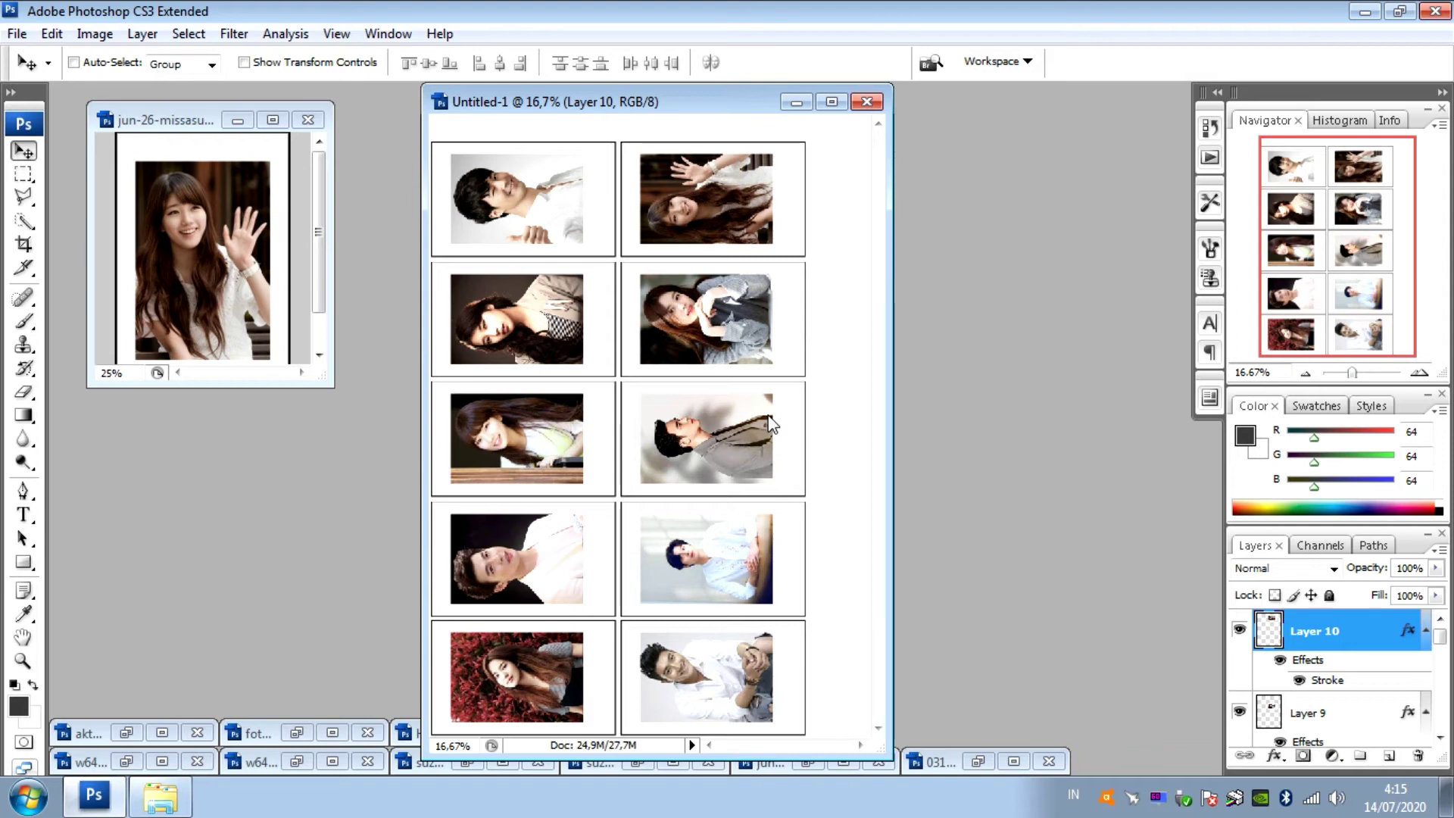
key("ctrl+p")
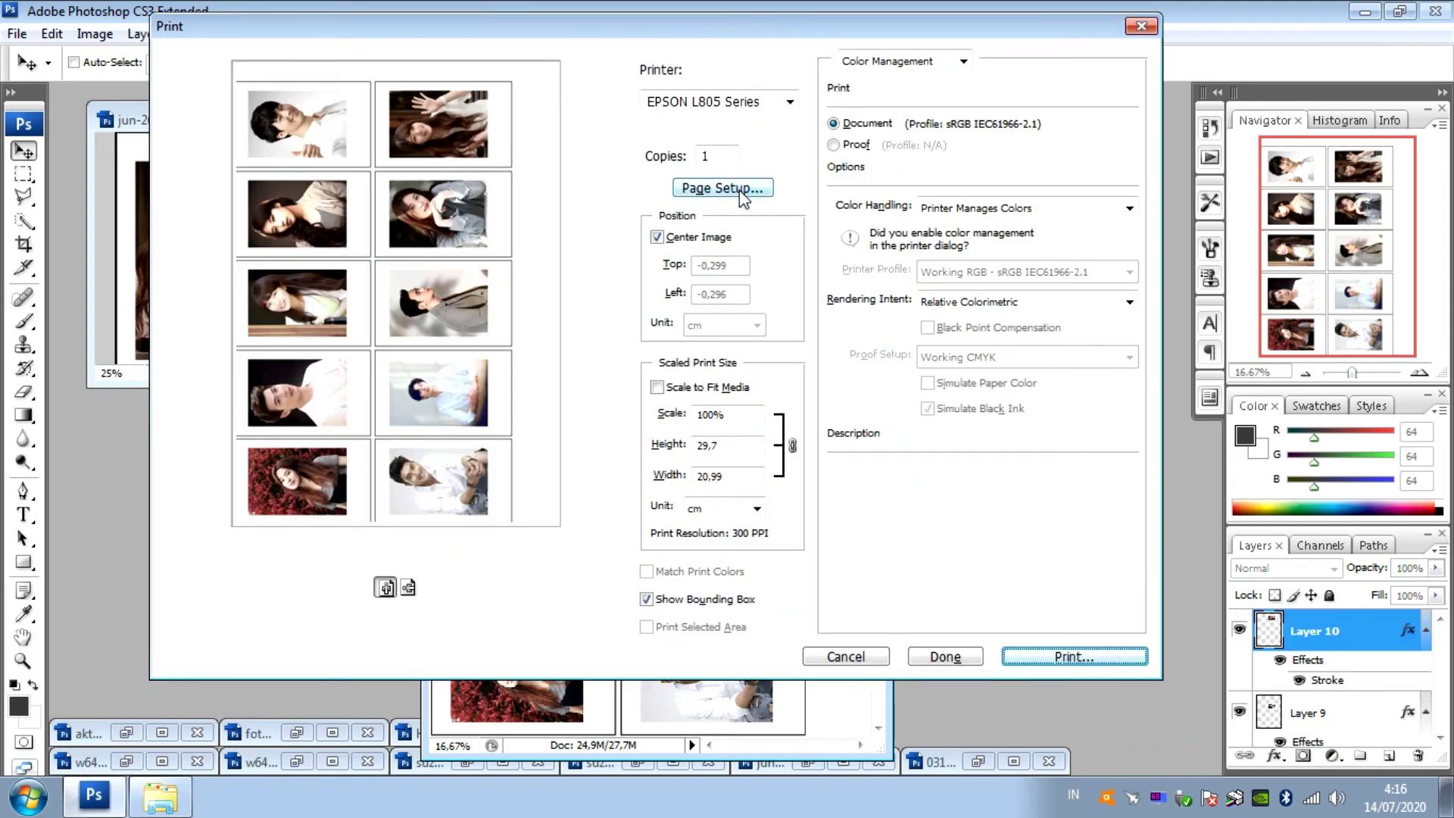
Confirm the EPSON L805 page setup and print the sheet, dismissing the PostScript warning.
left_click(740, 191)
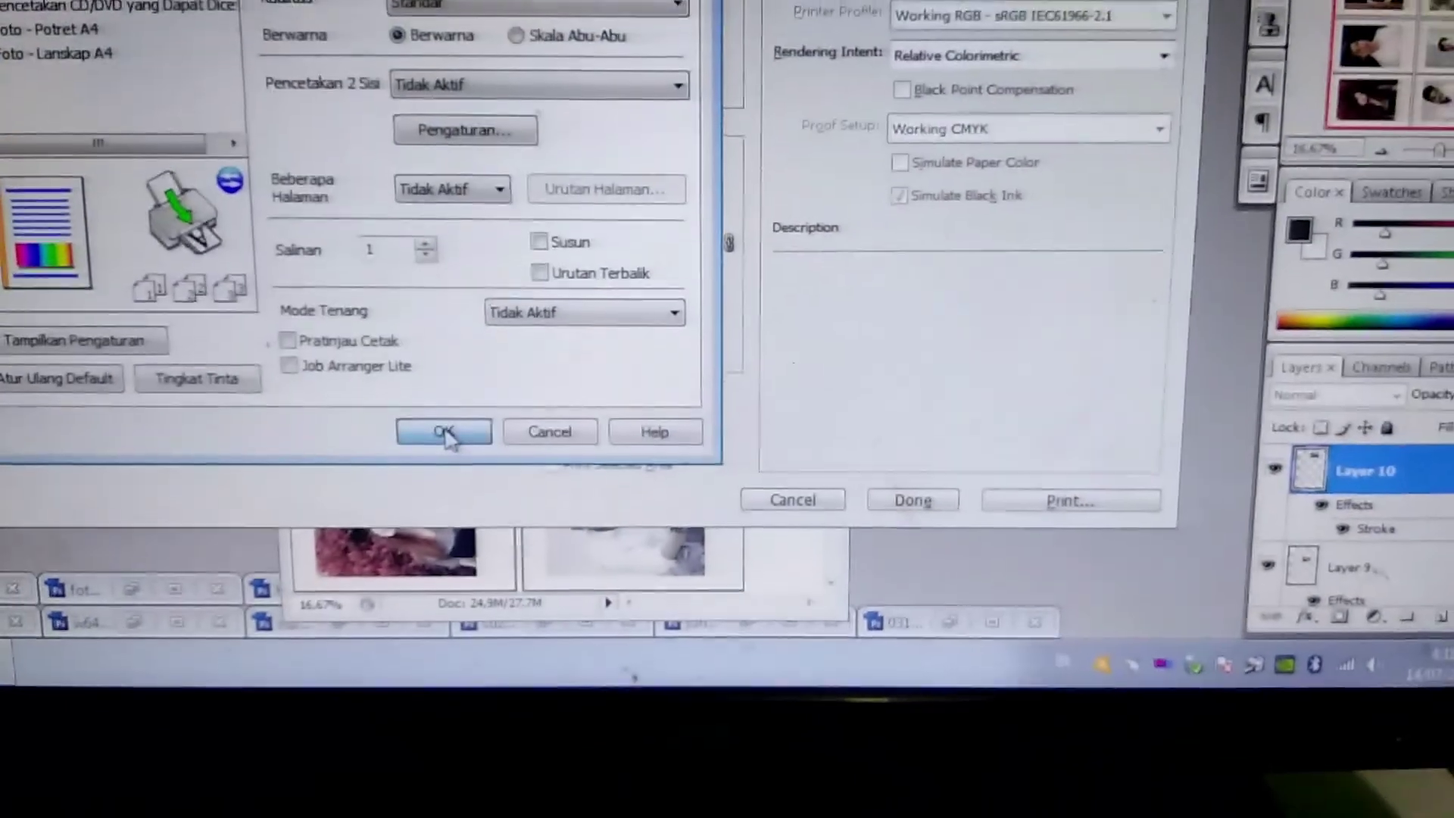
left_click(444, 432)
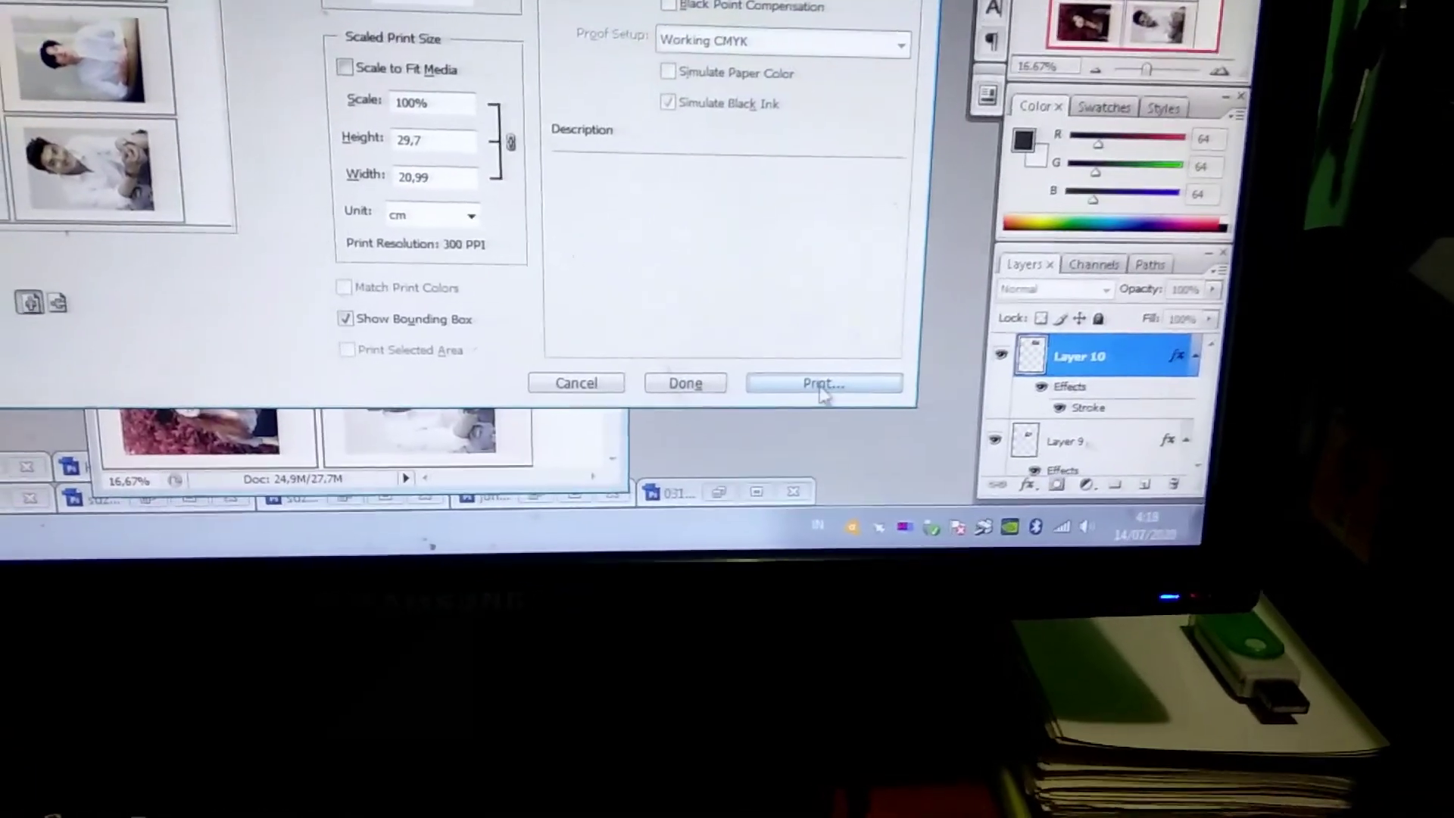
left_click(797, 403)
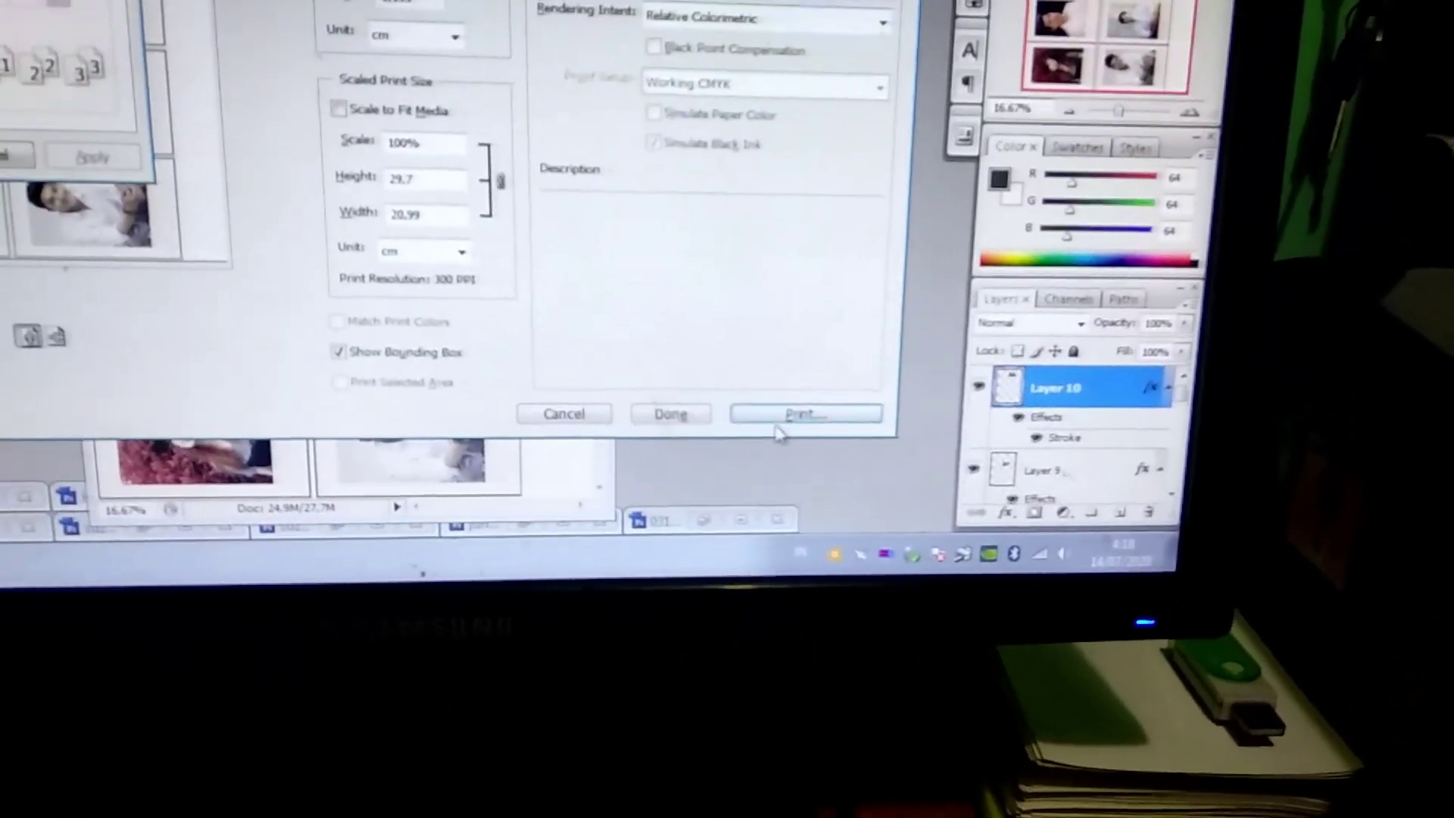
left_click(776, 415)
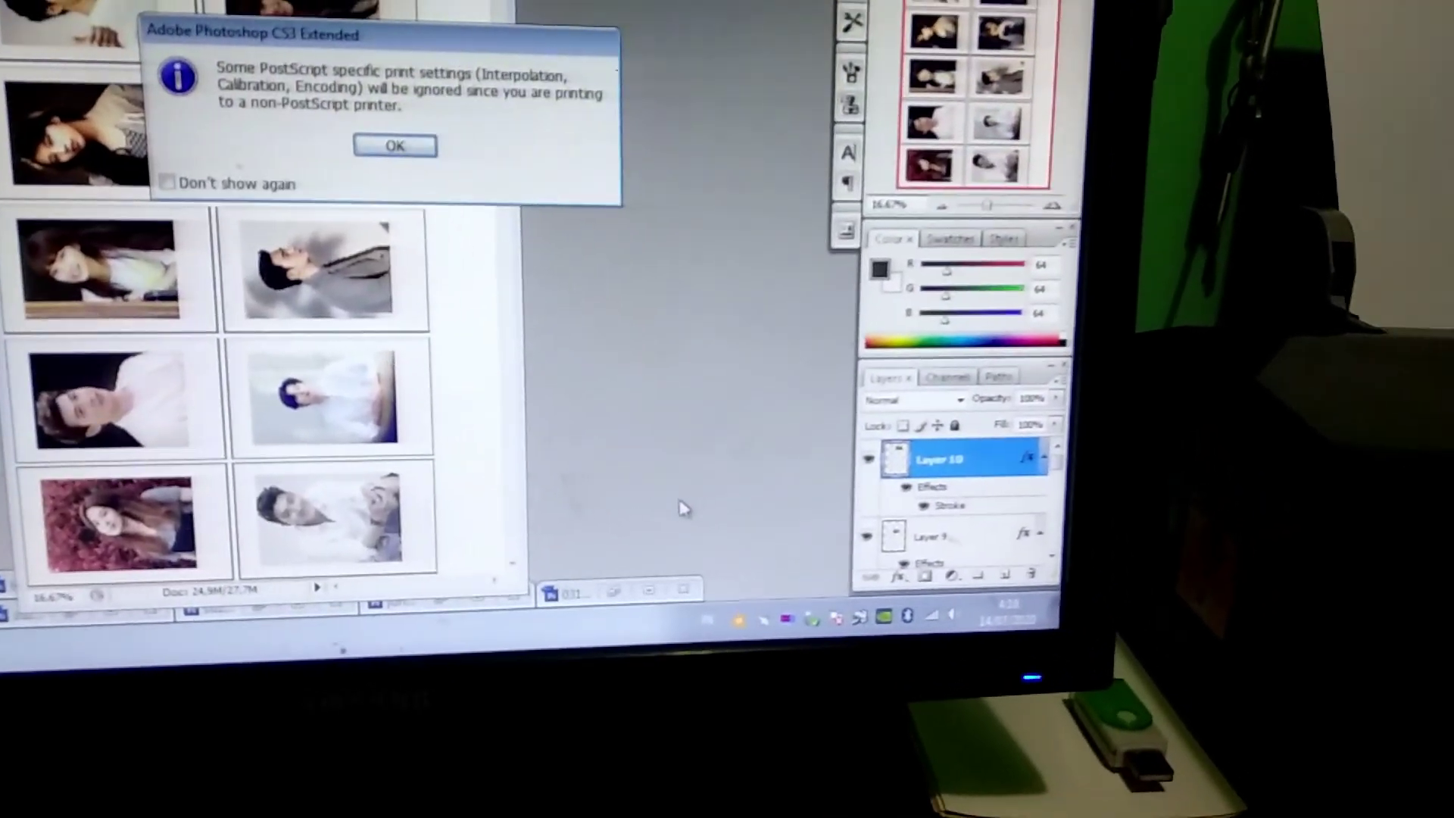
key("Return")
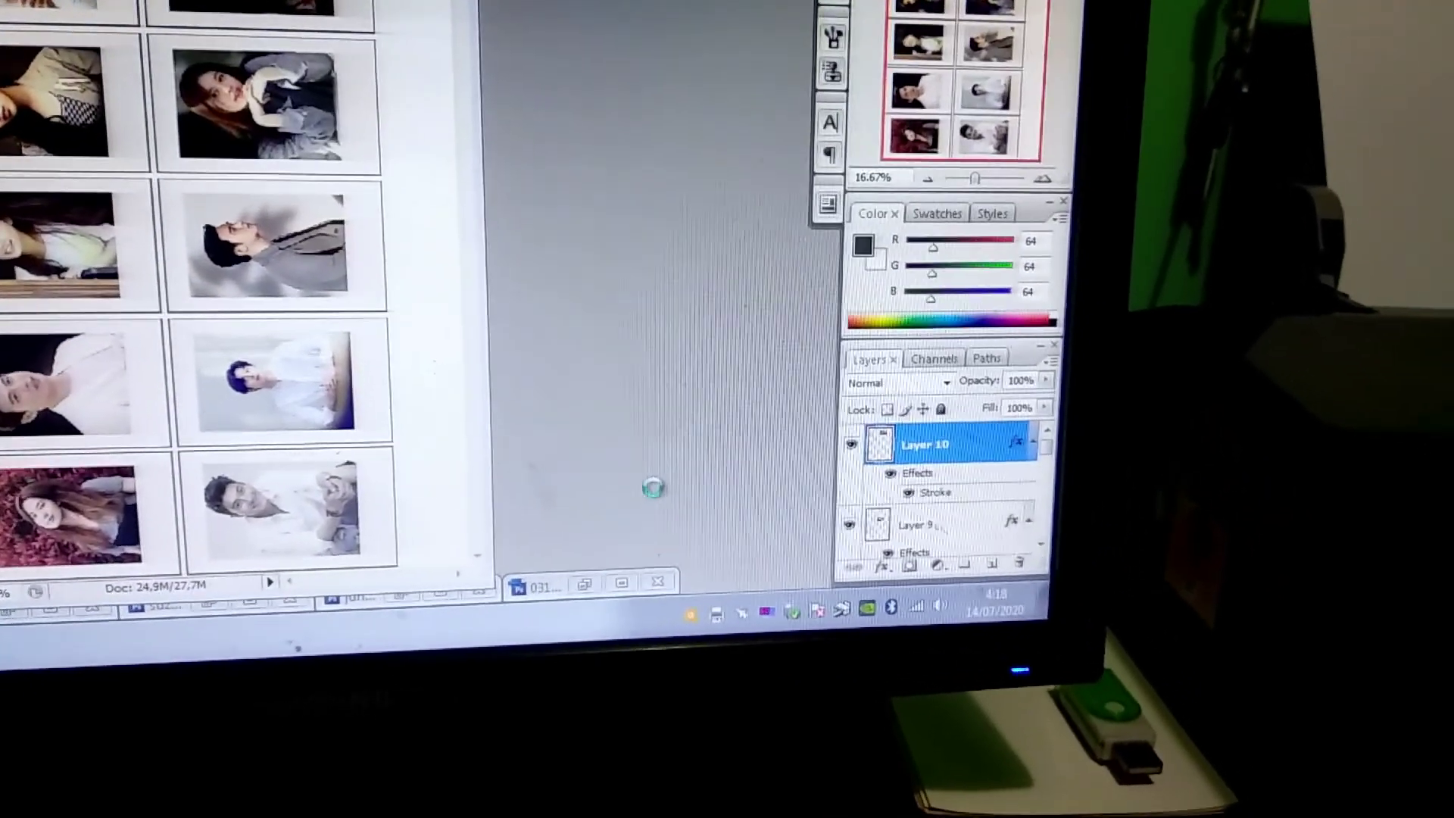